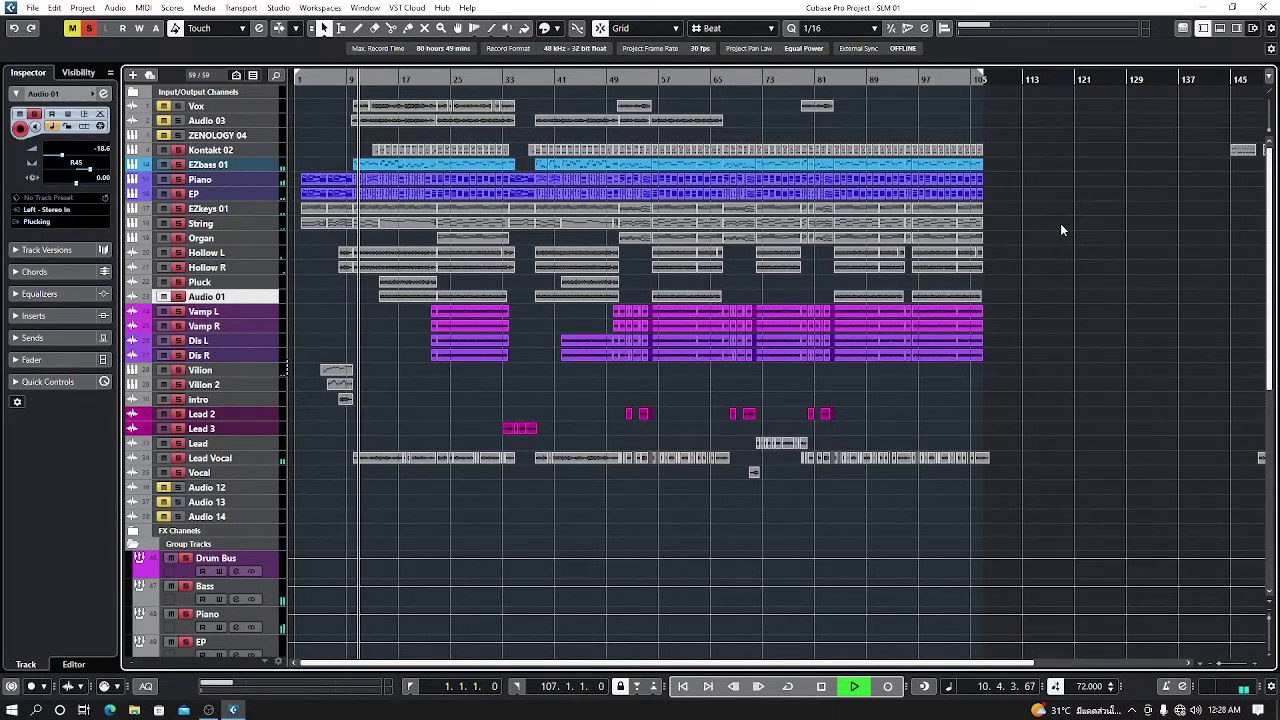
# - Reduce the Lead Vocal's Short send to -11.7 and set the track's volume to -8.68 during playback
pyautogui.click(269, 456)
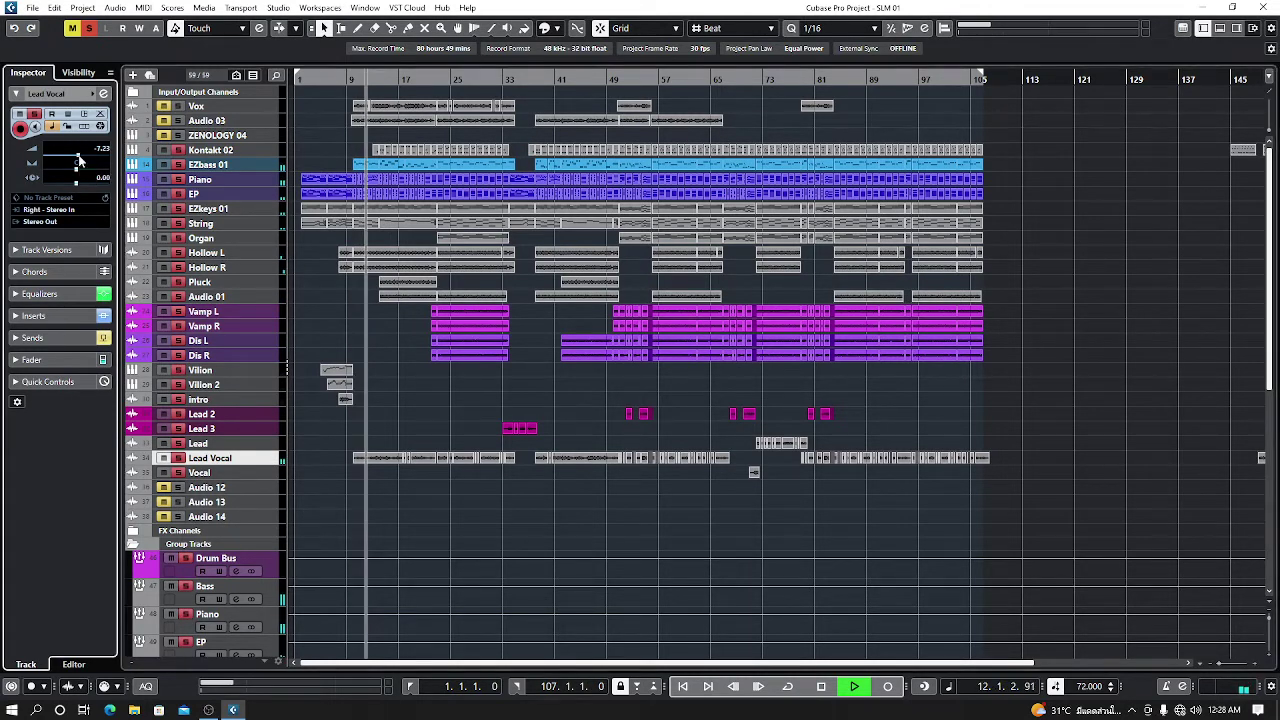
pyautogui.moveTo(78, 158); pyautogui.dragTo(80, 162)
pyautogui.click(103, 93)
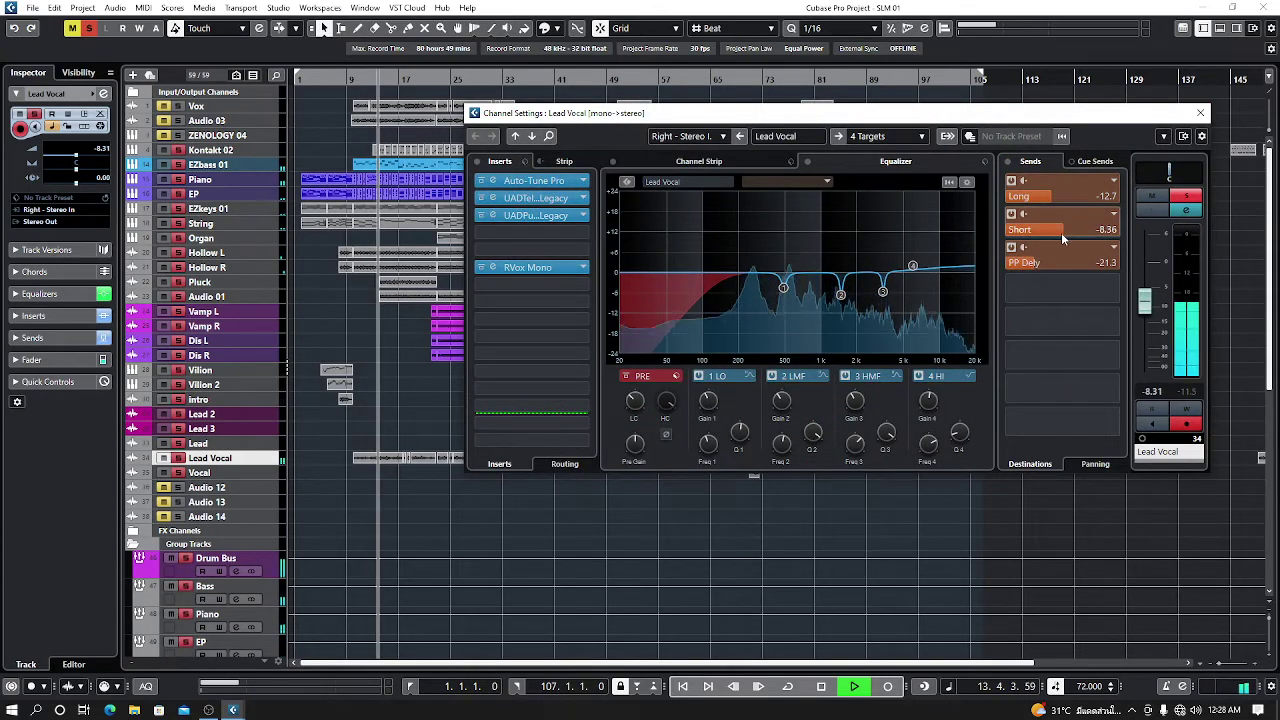
pyautogui.moveTo(1061, 232); pyautogui.dragTo(1033, 229)
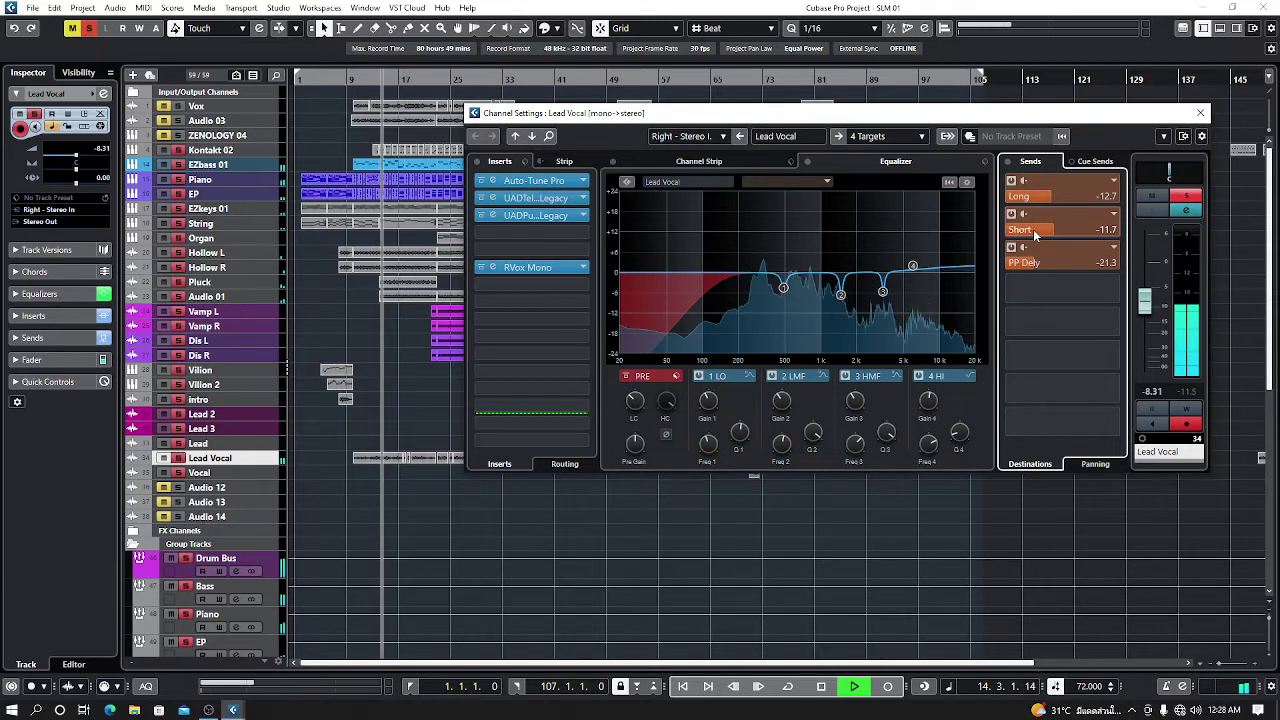
pyautogui.click(1201, 113)
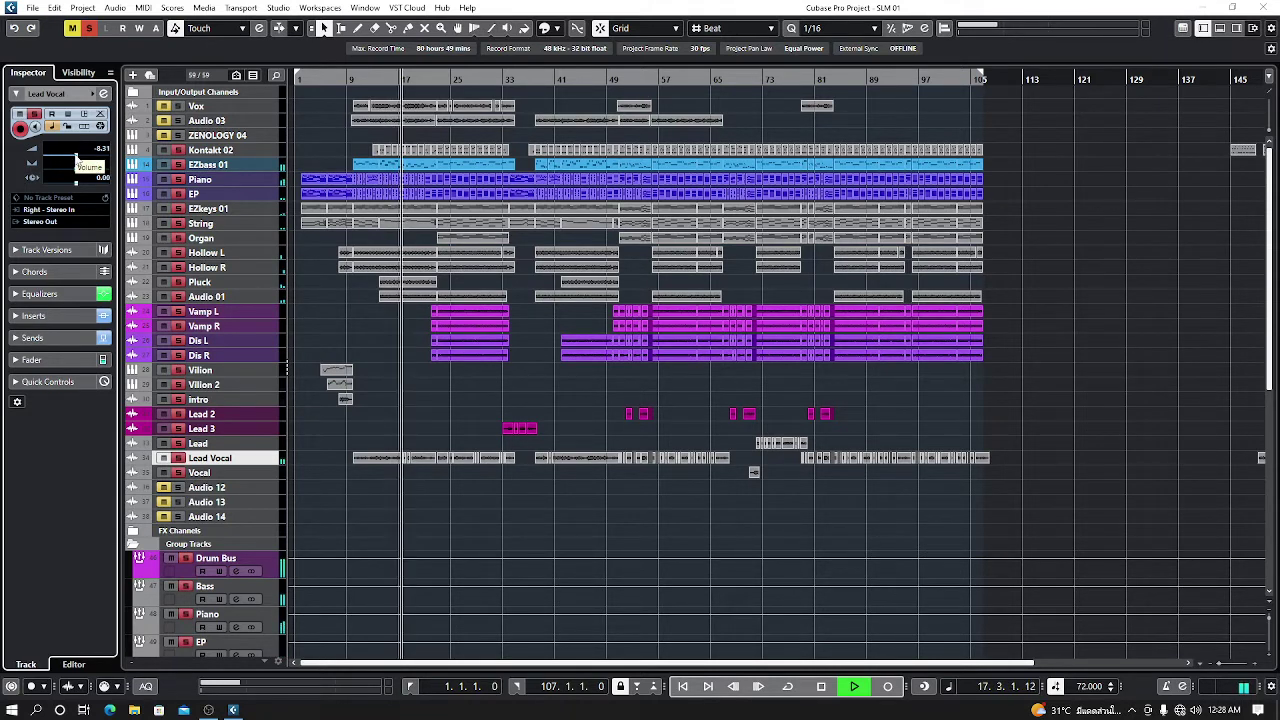
pyautogui.moveTo(76, 156); pyautogui.dragTo(76, 160)
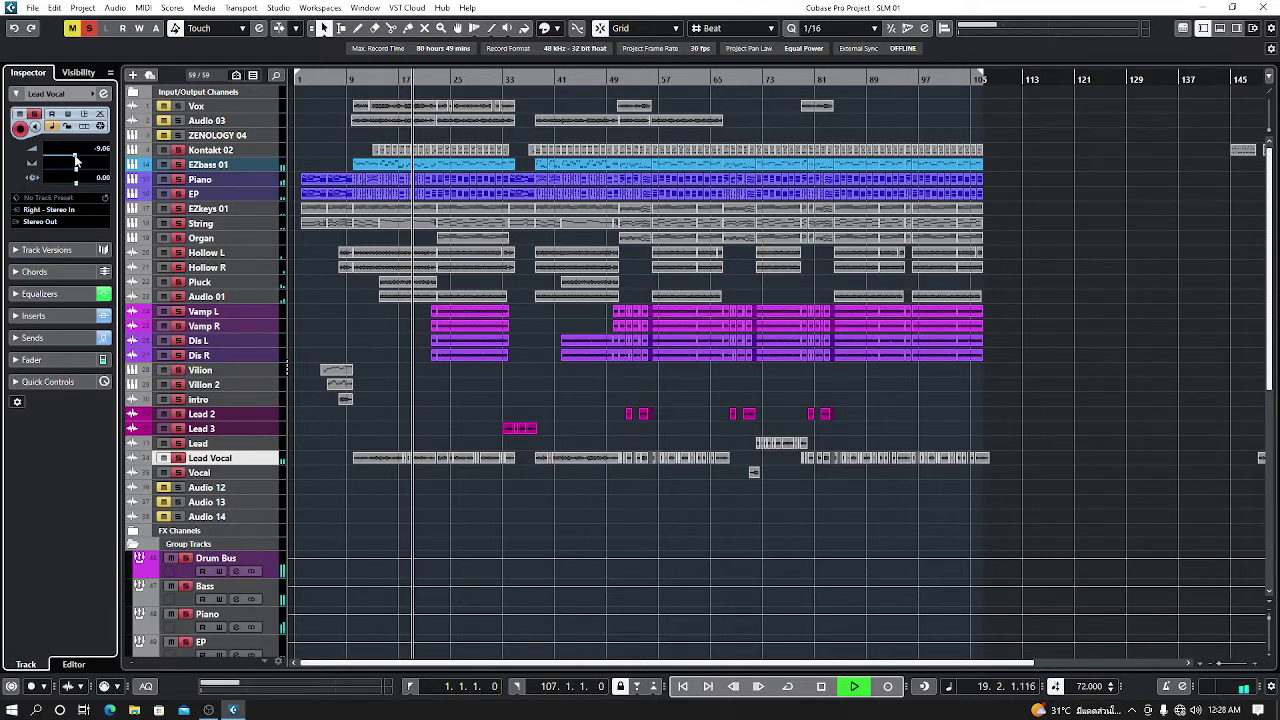
pyautogui.moveTo(76, 160); pyautogui.dragTo(76, 158)
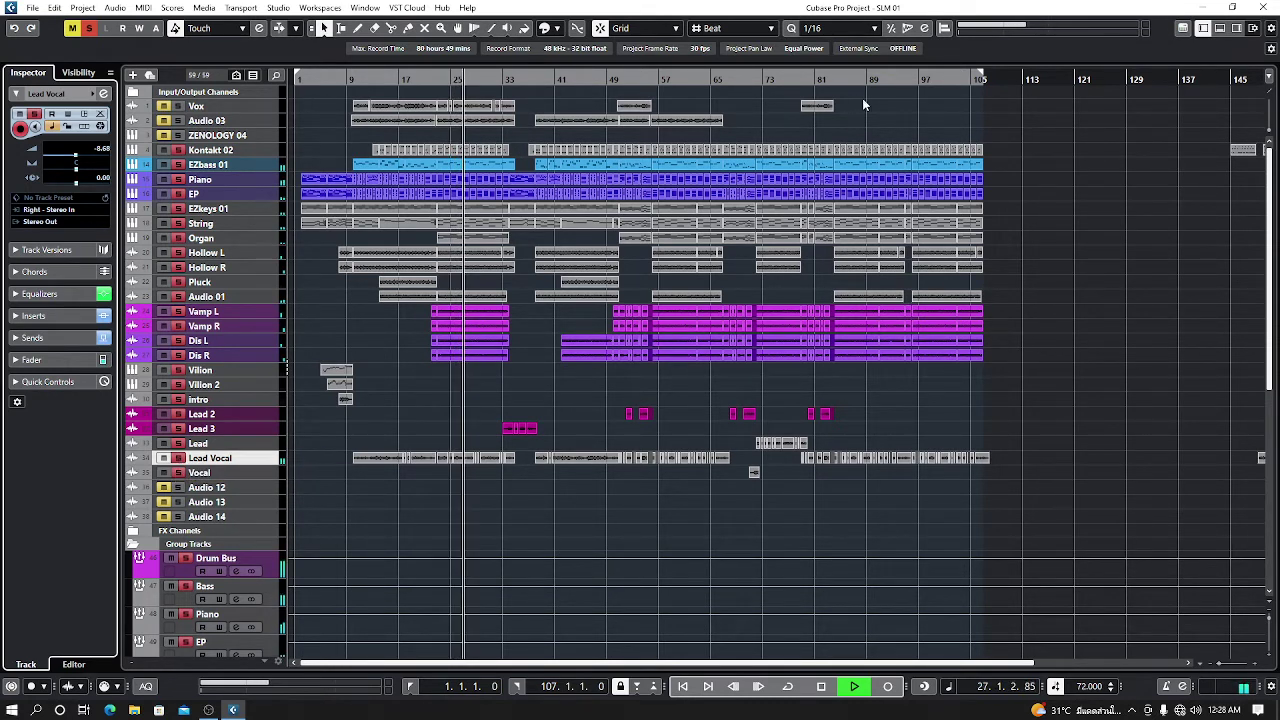
# - Check the channel levels in the MixConsole and the master output meter, and hide both views again
pyautogui.click(1203, 28)
pyautogui.click(1219, 28)
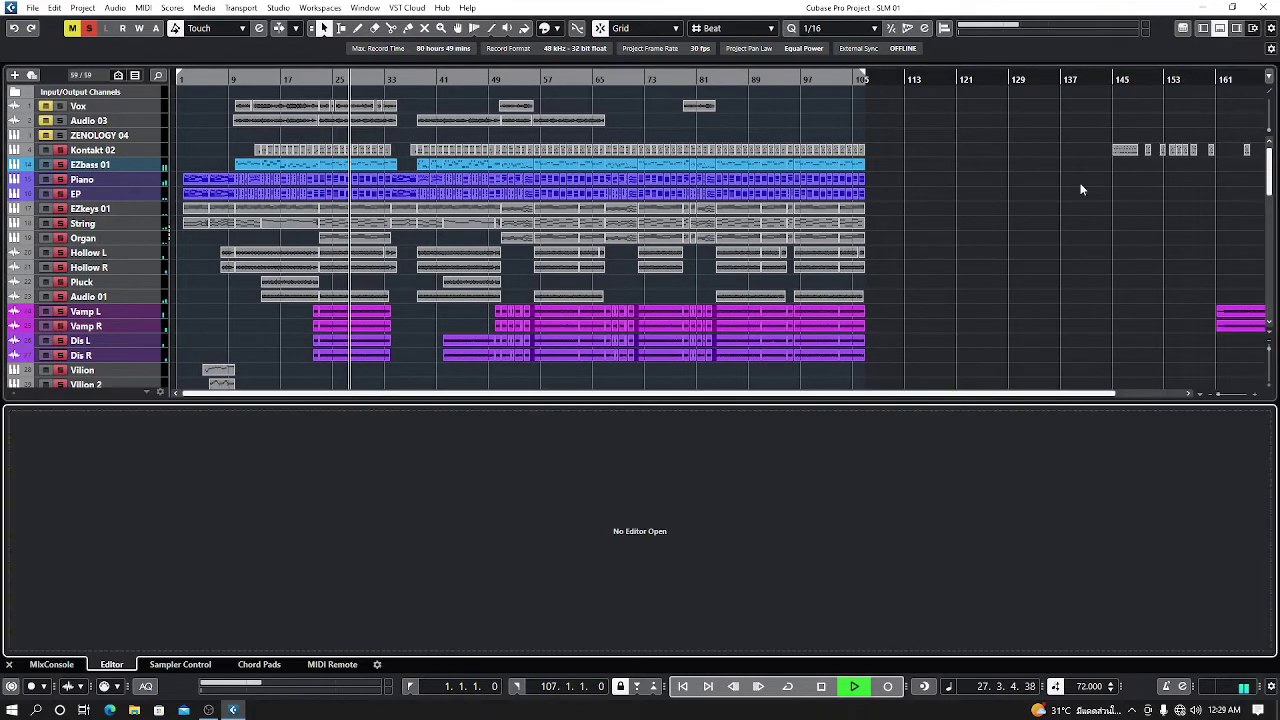
pyautogui.click(46, 665)
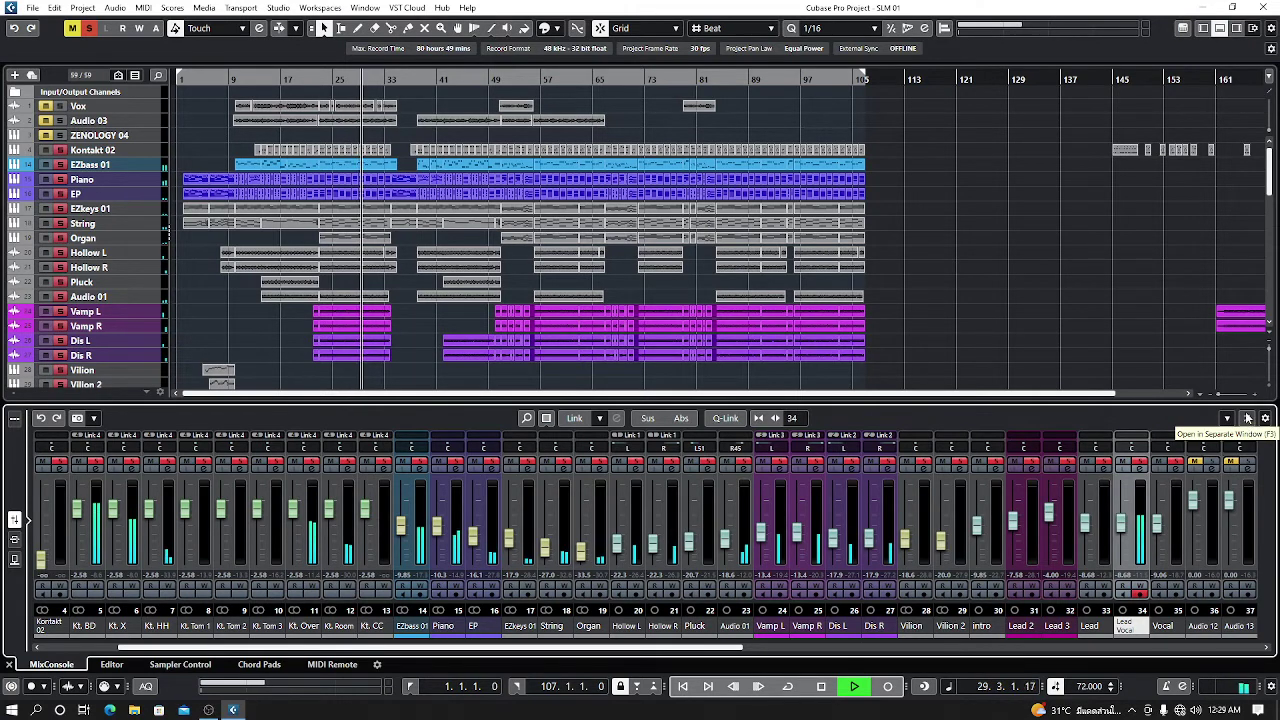
pyautogui.click(1238, 30)
pyautogui.click(1256, 73)
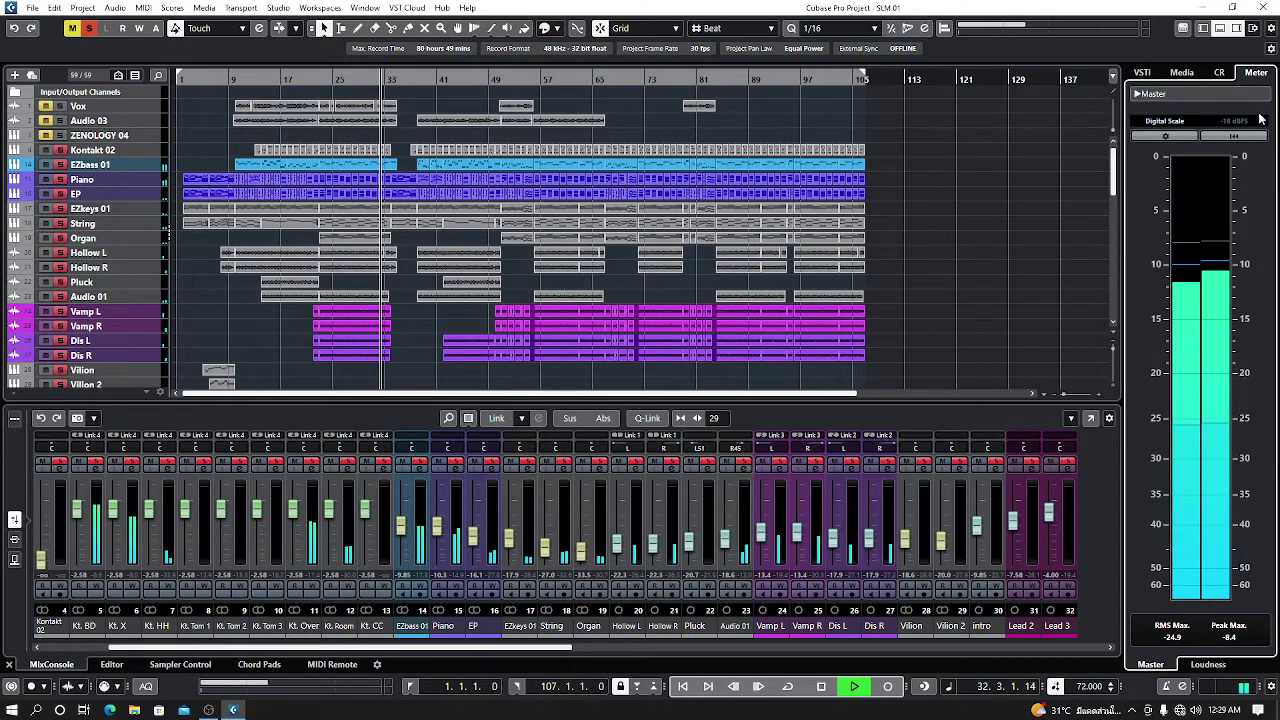
pyautogui.click(1238, 30)
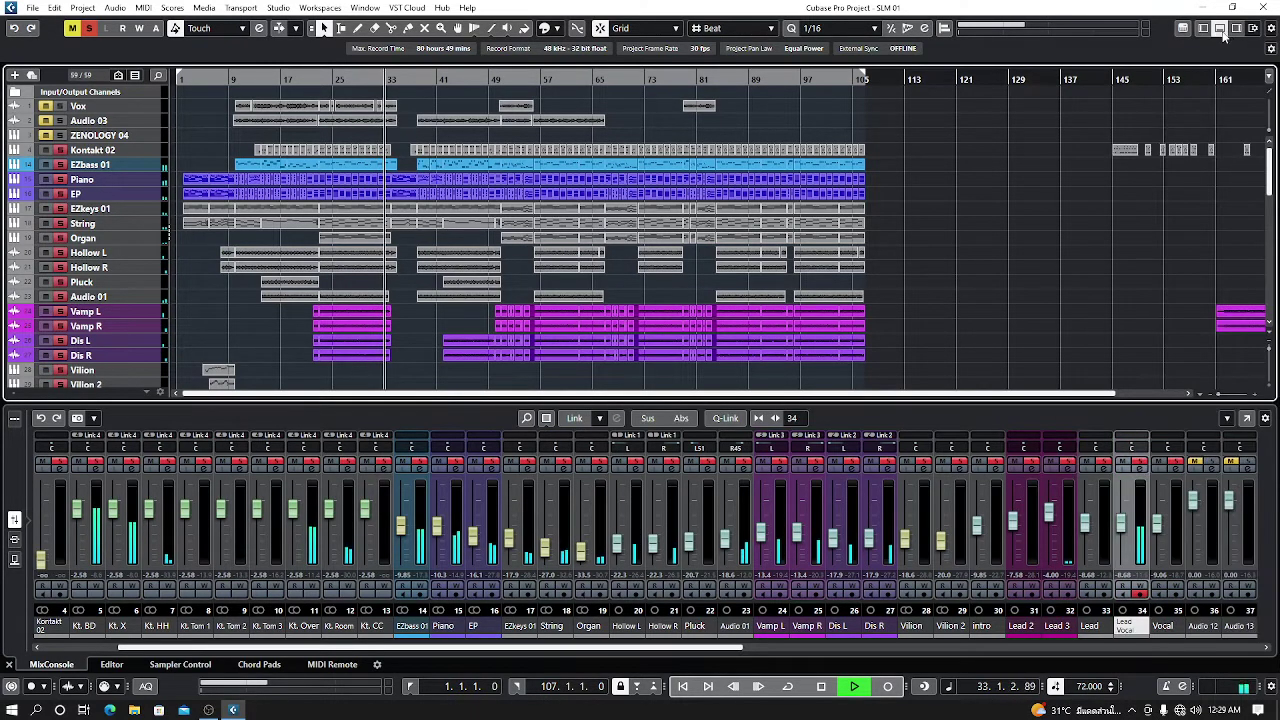
pyautogui.click(1222, 29)
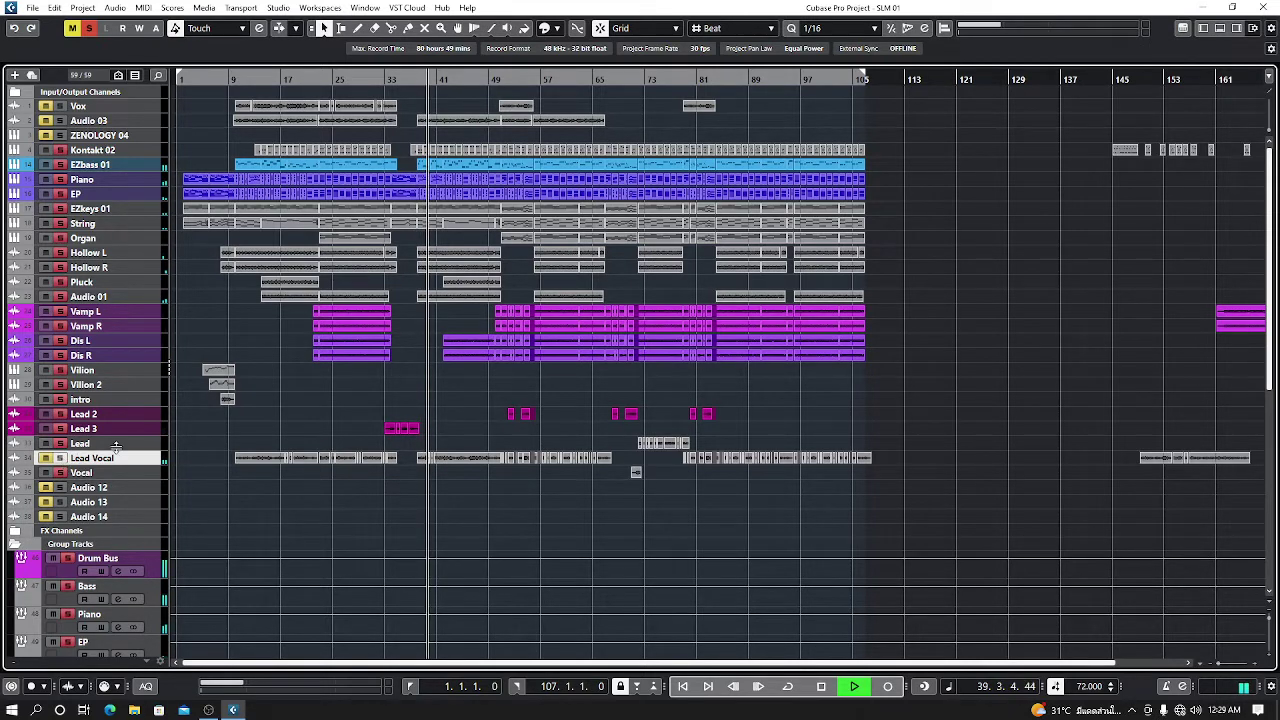
# - Set the Dis L track's volume to -20.7 while the song plays
pyautogui.press('h')
pyautogui.press('h')
pyautogui.press('h')
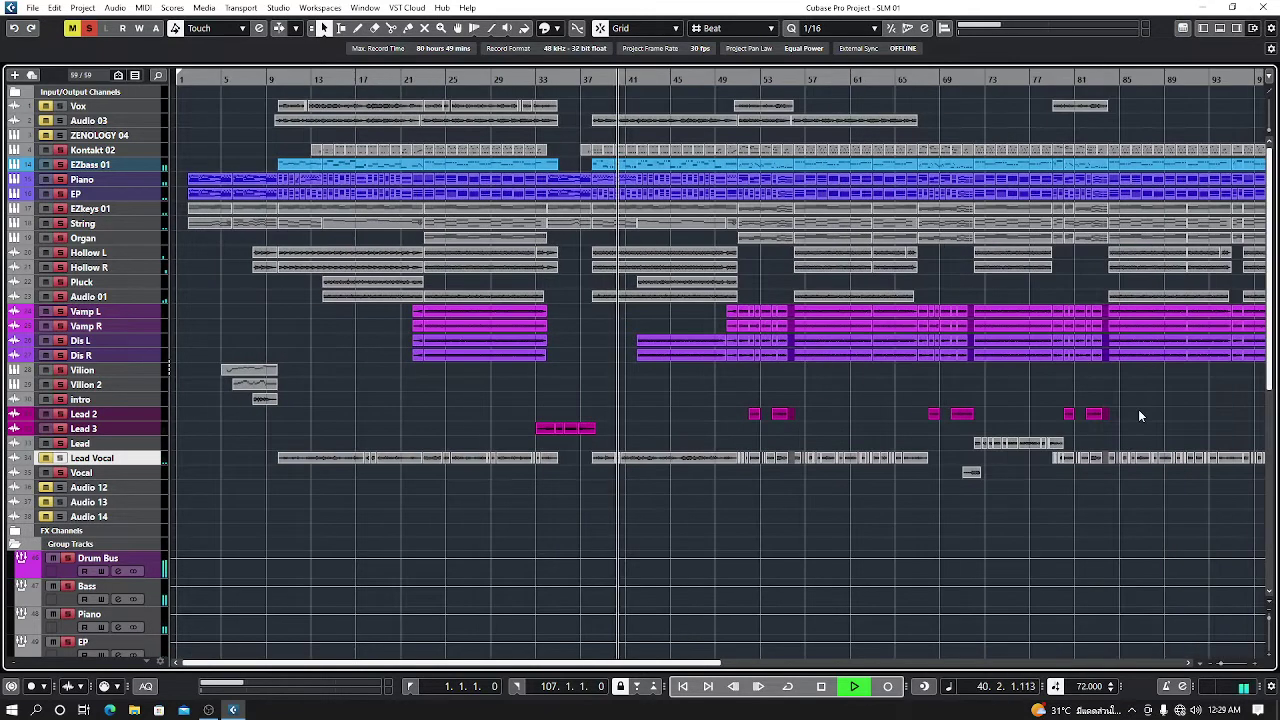
pyautogui.press('g')
pyautogui.press('g')
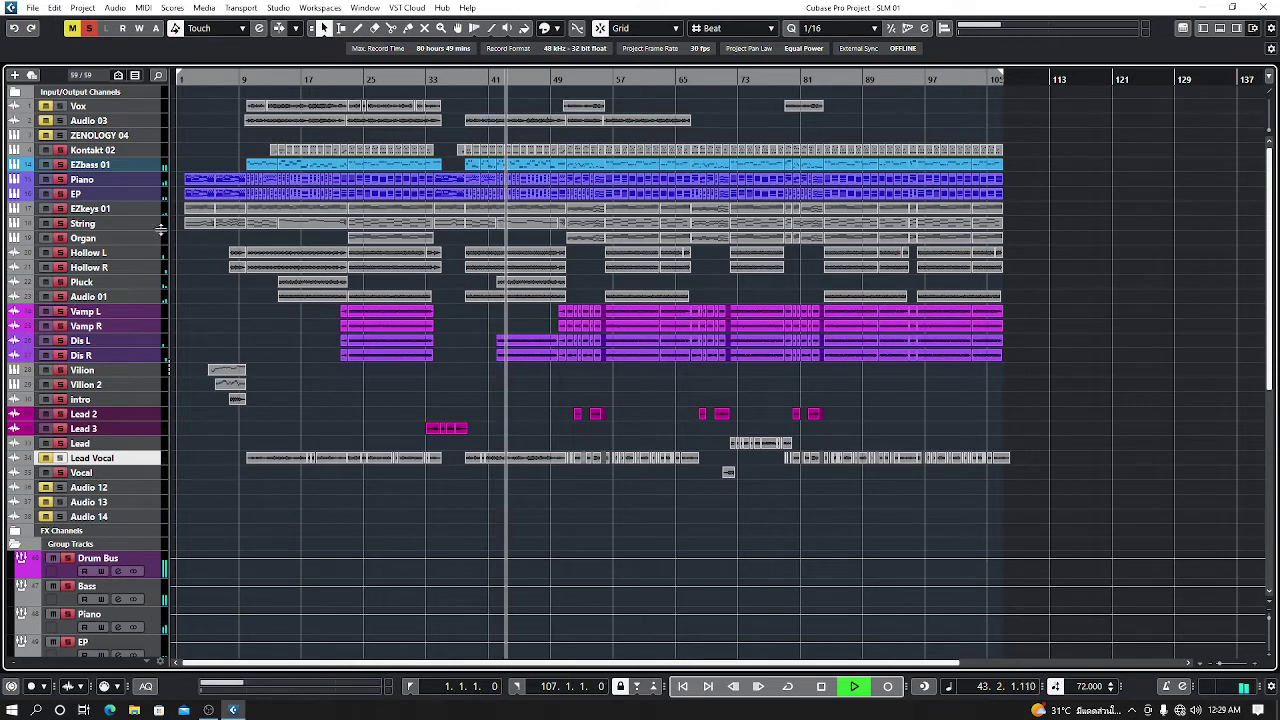
pyautogui.click(155, 341)
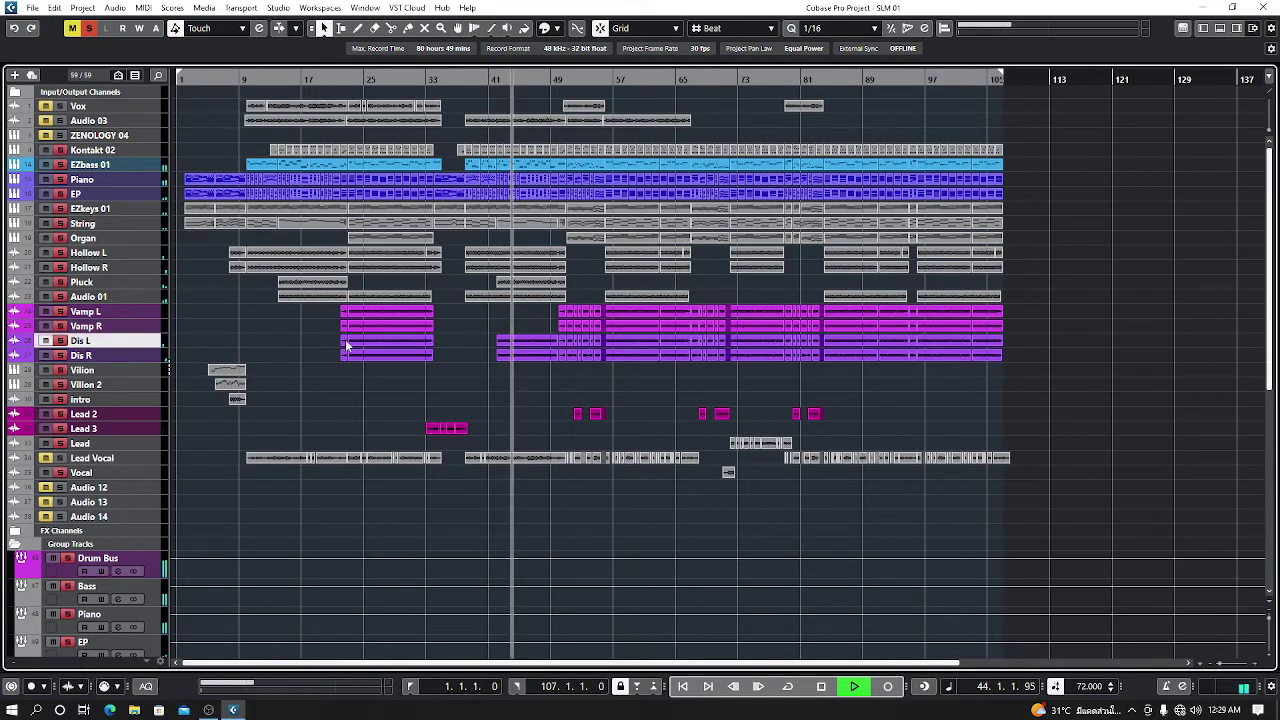
pyautogui.click(1203, 28)
pyautogui.moveTo(62, 160); pyautogui.dragTo(60, 160)
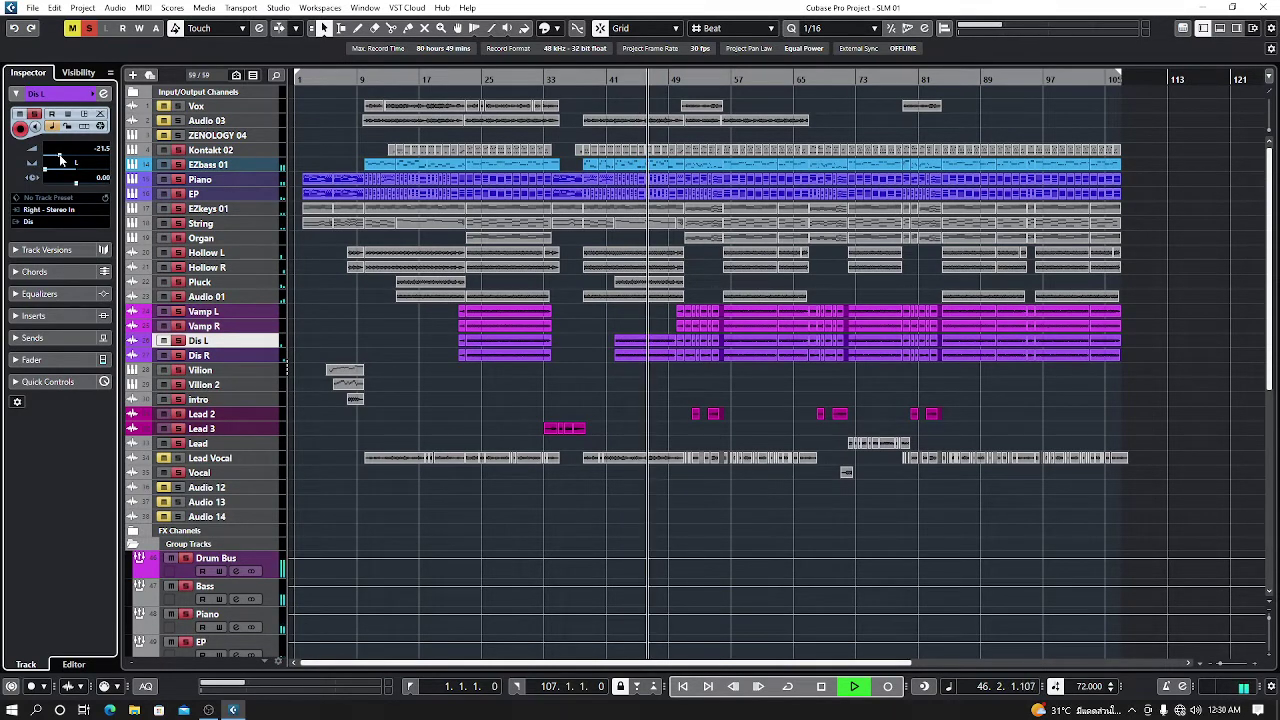
pyautogui.moveTo(60, 160); pyautogui.dragTo(61, 160)
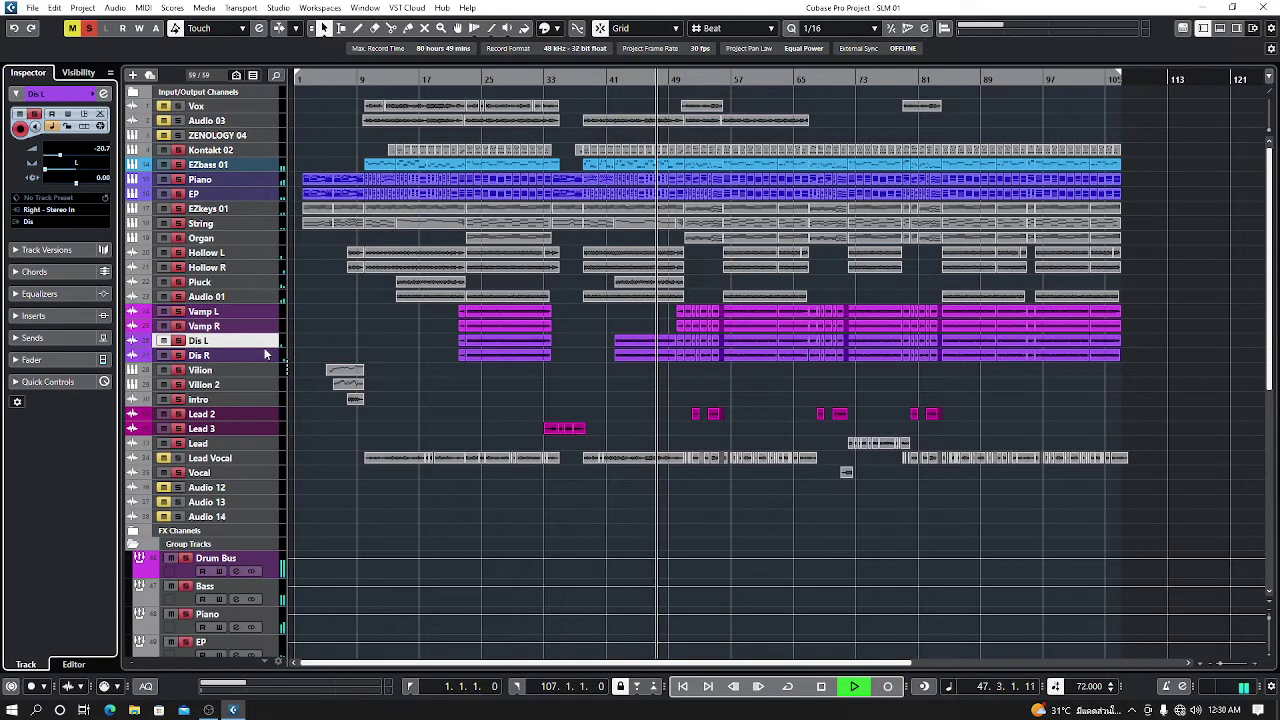
# - Lower the Lead 2 track's volume to -11.1 while its clips play
pyautogui.press('h')
pyautogui.press('g')
pyautogui.press('g')
pyautogui.press('g')
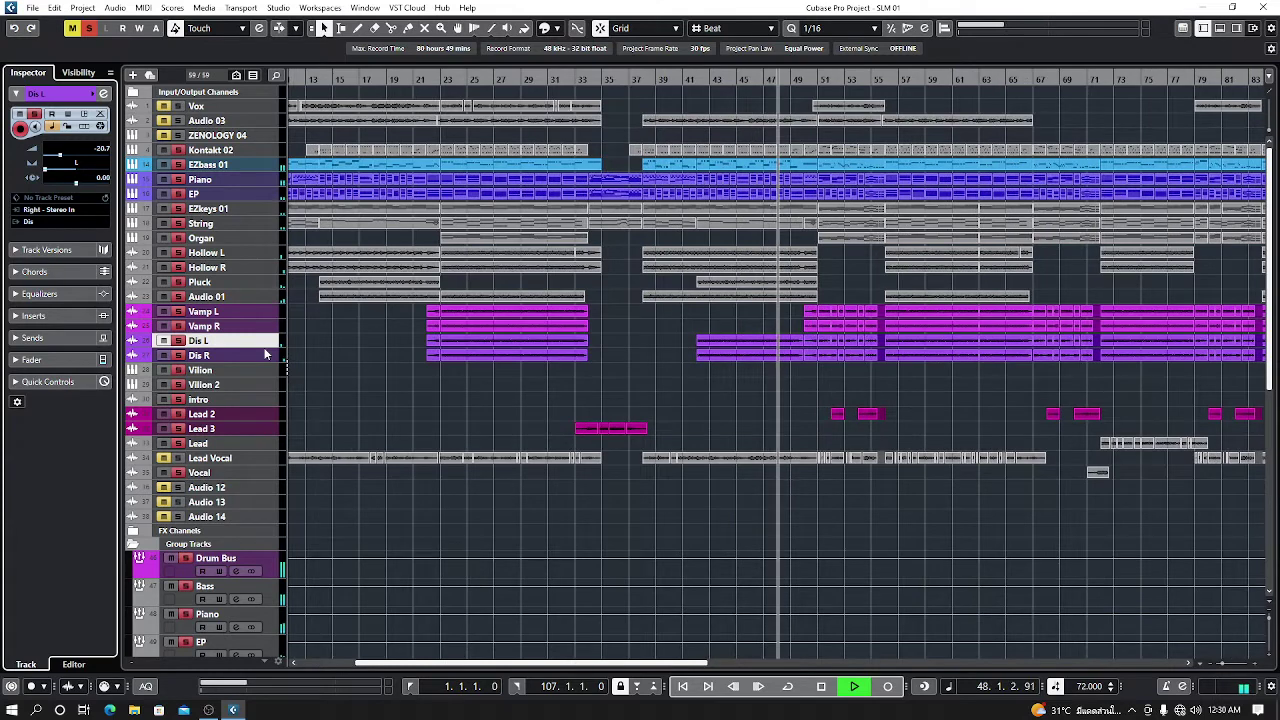
pyautogui.press('g')
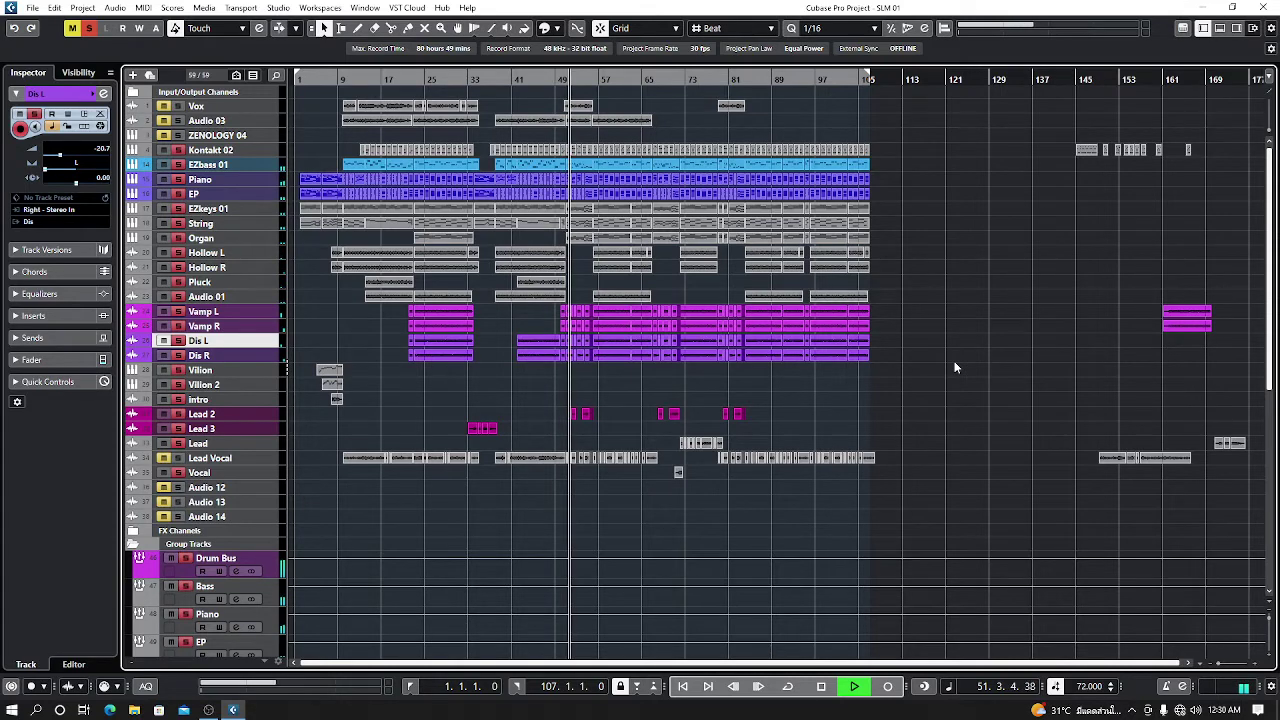
pyautogui.press('h')
pyautogui.press('h')
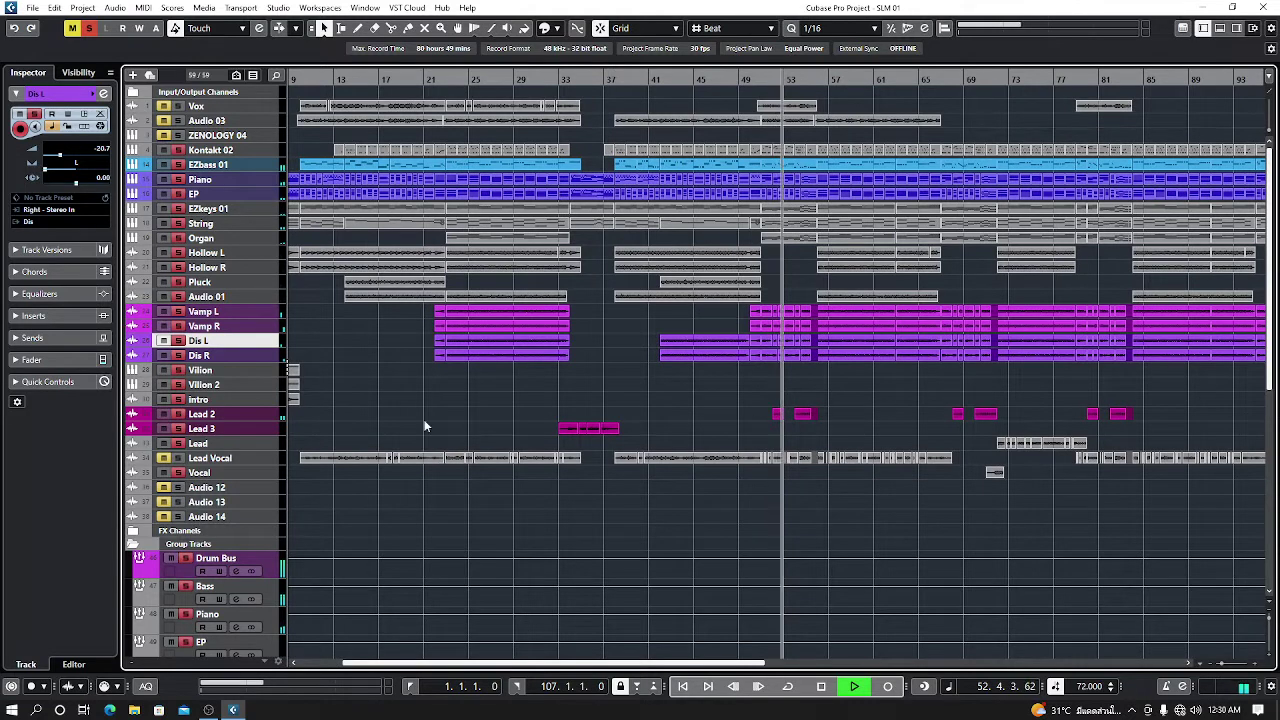
pyautogui.click(275, 414)
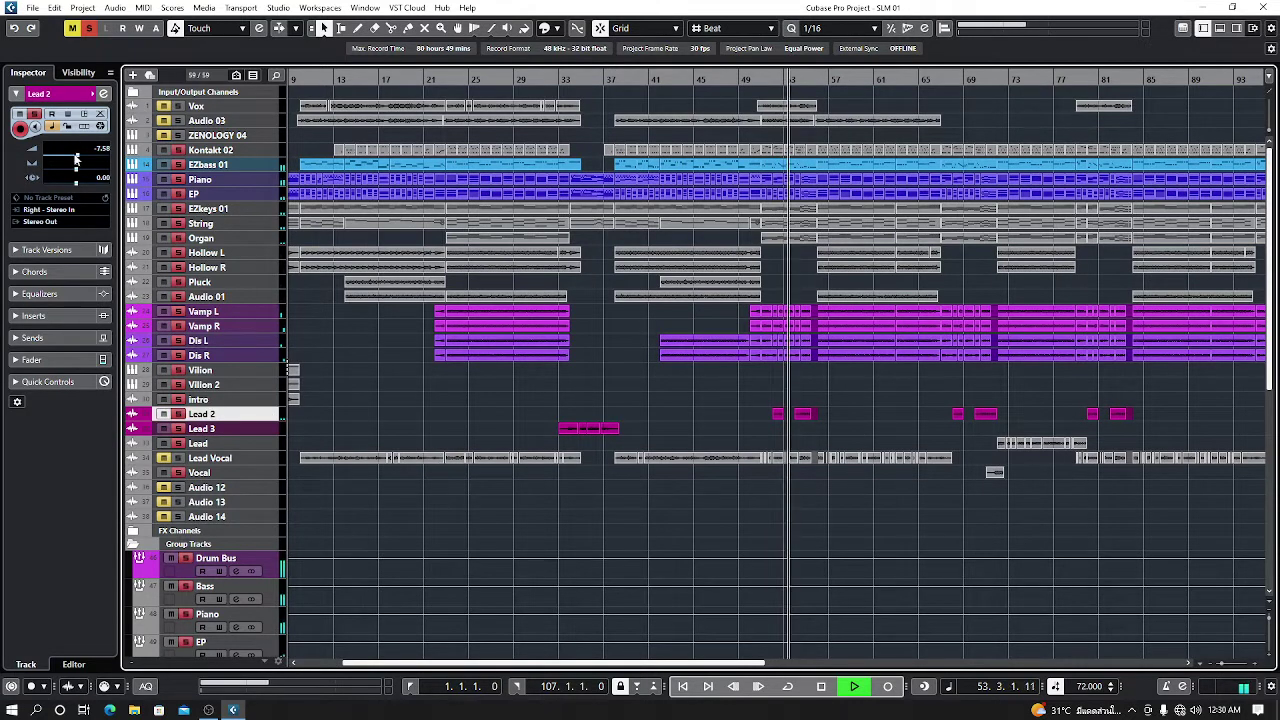
pyautogui.moveTo(78, 160); pyautogui.dragTo(72, 160)
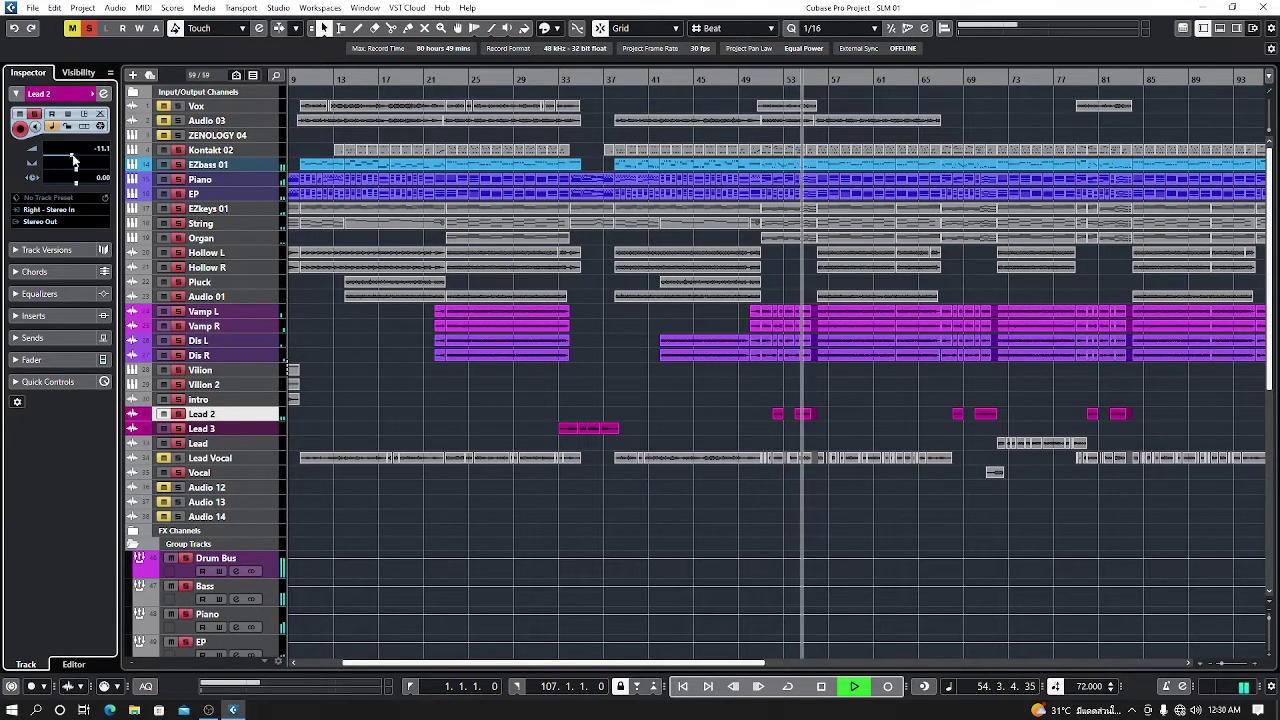
# - Lower the Vocal track's volume to -12.5
pyautogui.press('g')
pyautogui.press('g')
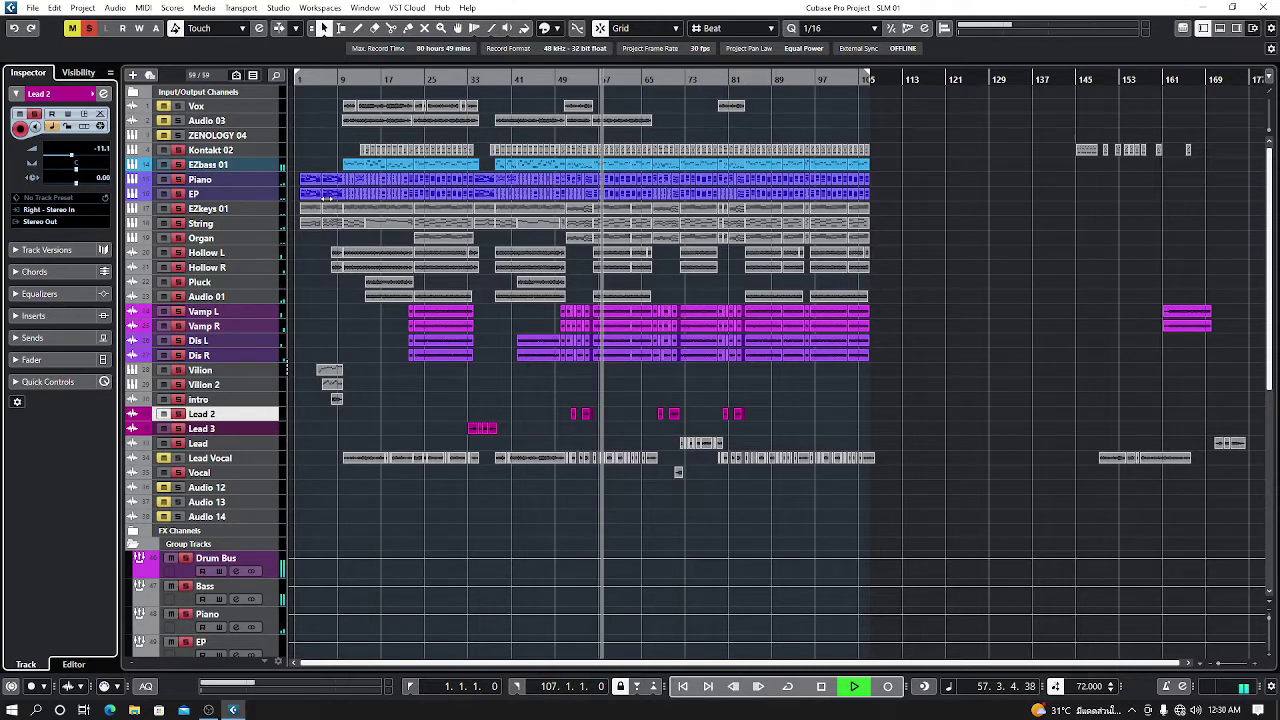
pyautogui.scroll(2, 326, 198)
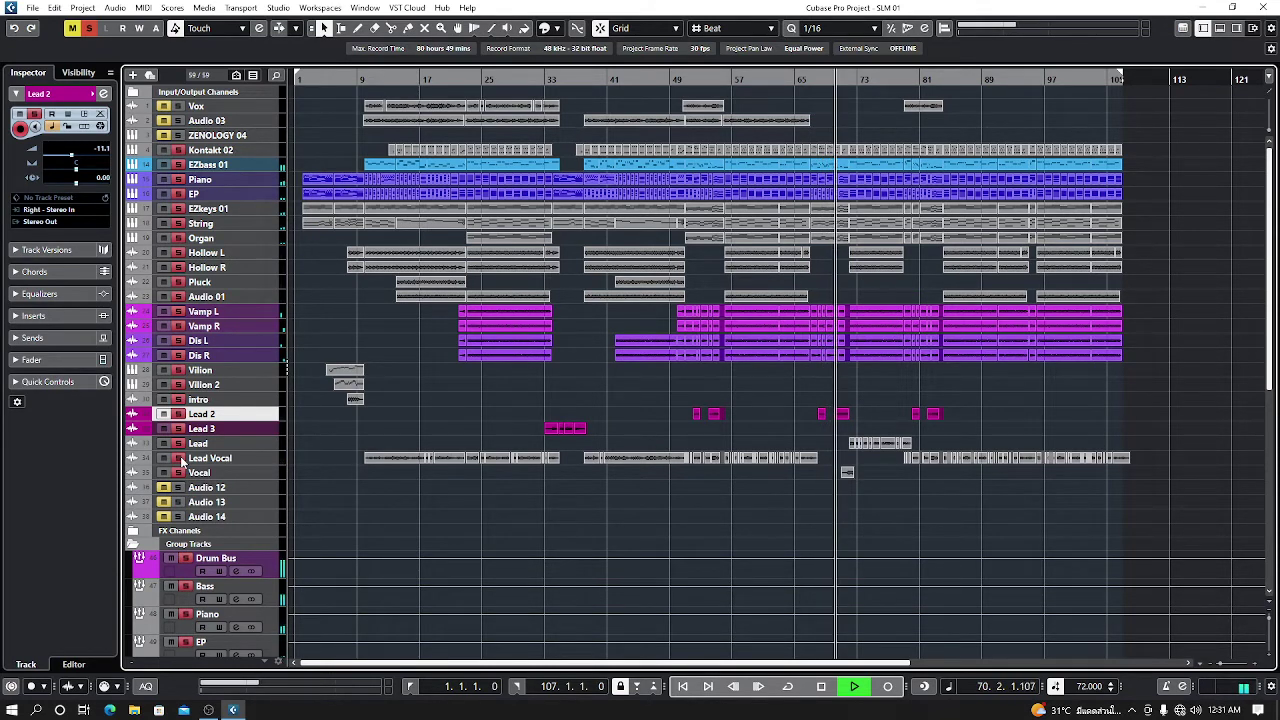
pyautogui.rightClick(272, 472)
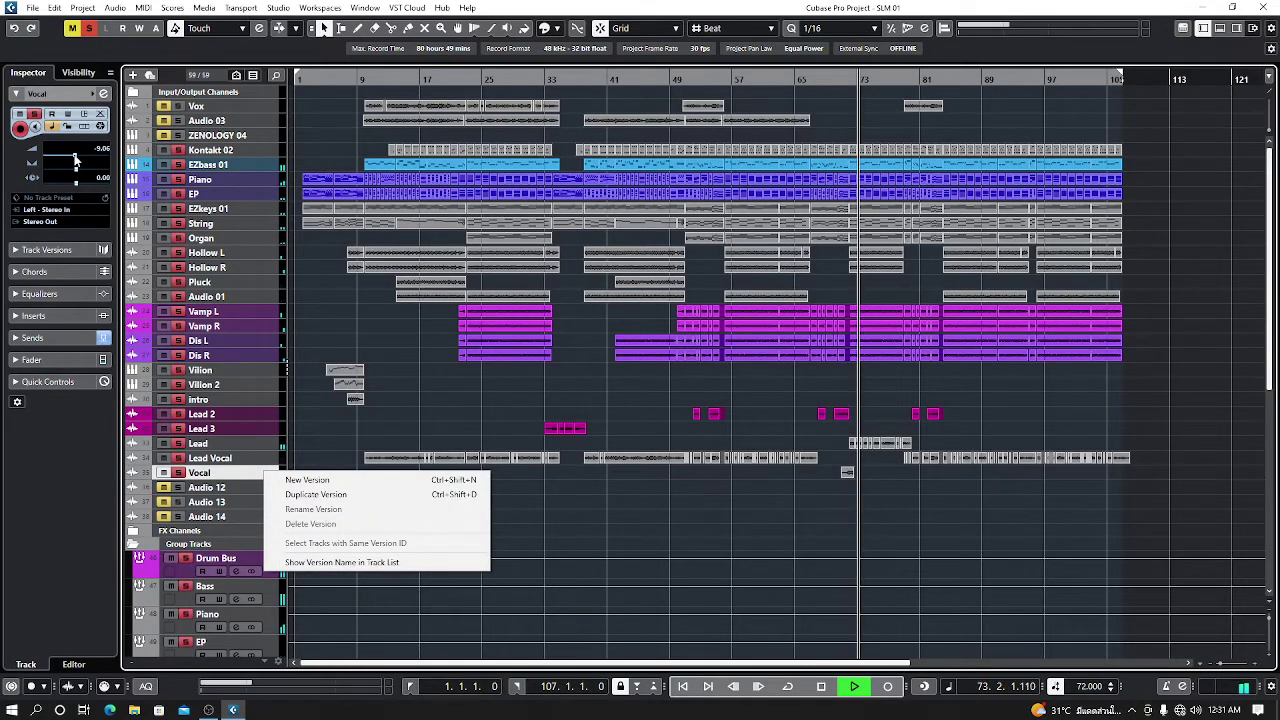
pyautogui.click(75, 160)
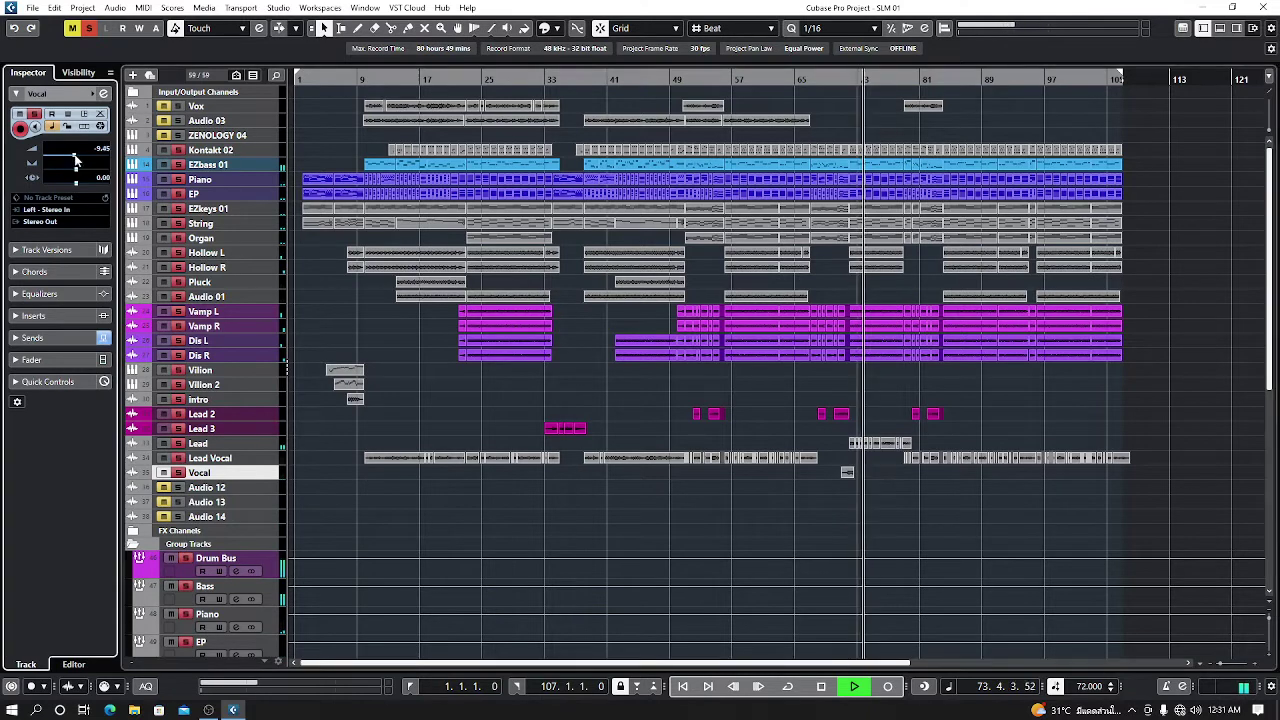
pyautogui.moveTo(75, 160); pyautogui.dragTo(71, 160)
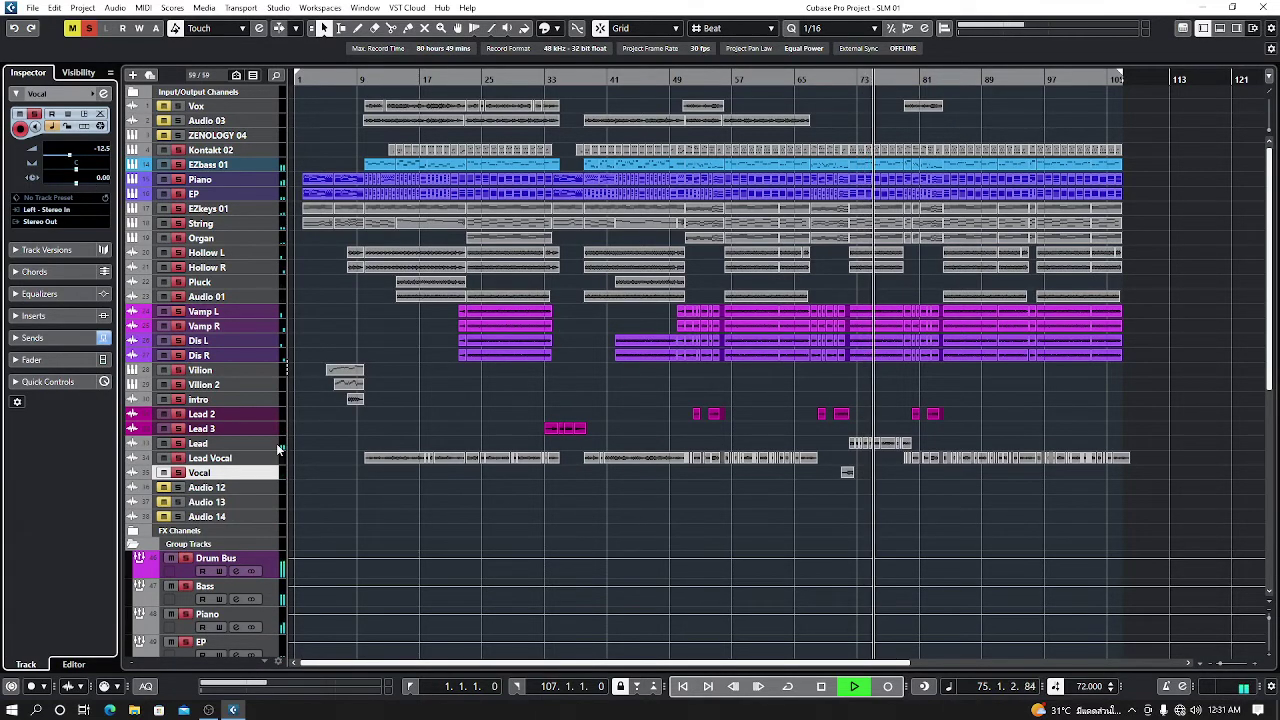
# - Listen to the song through to its ending with the Lead track selected, and stop playback
pyautogui.click(276, 443)
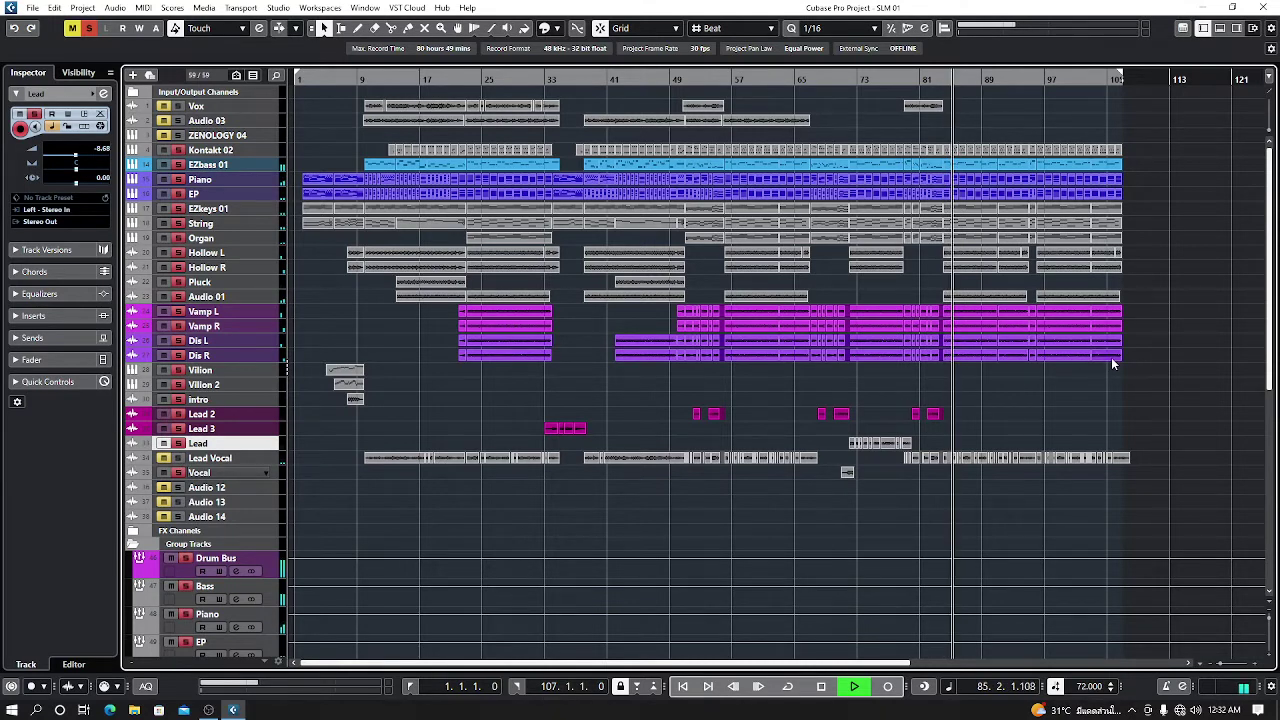
pyautogui.press('g')
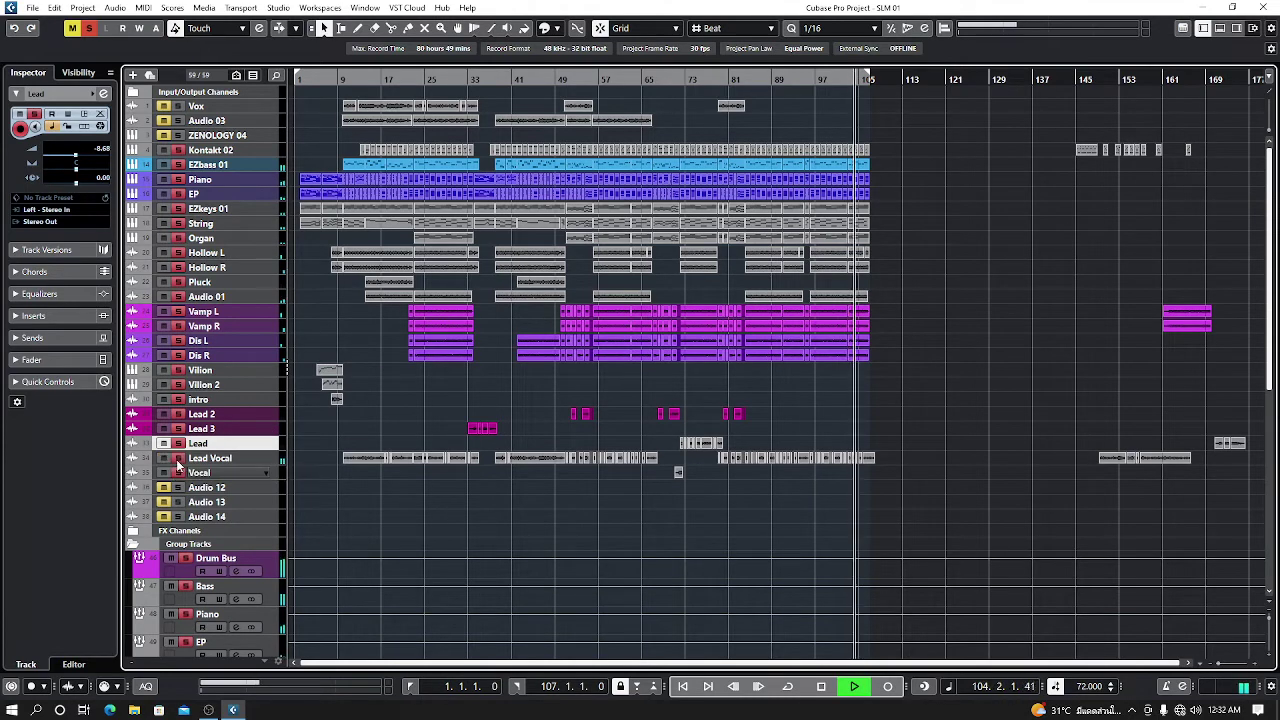
pyautogui.press('h')
pyautogui.press('h')
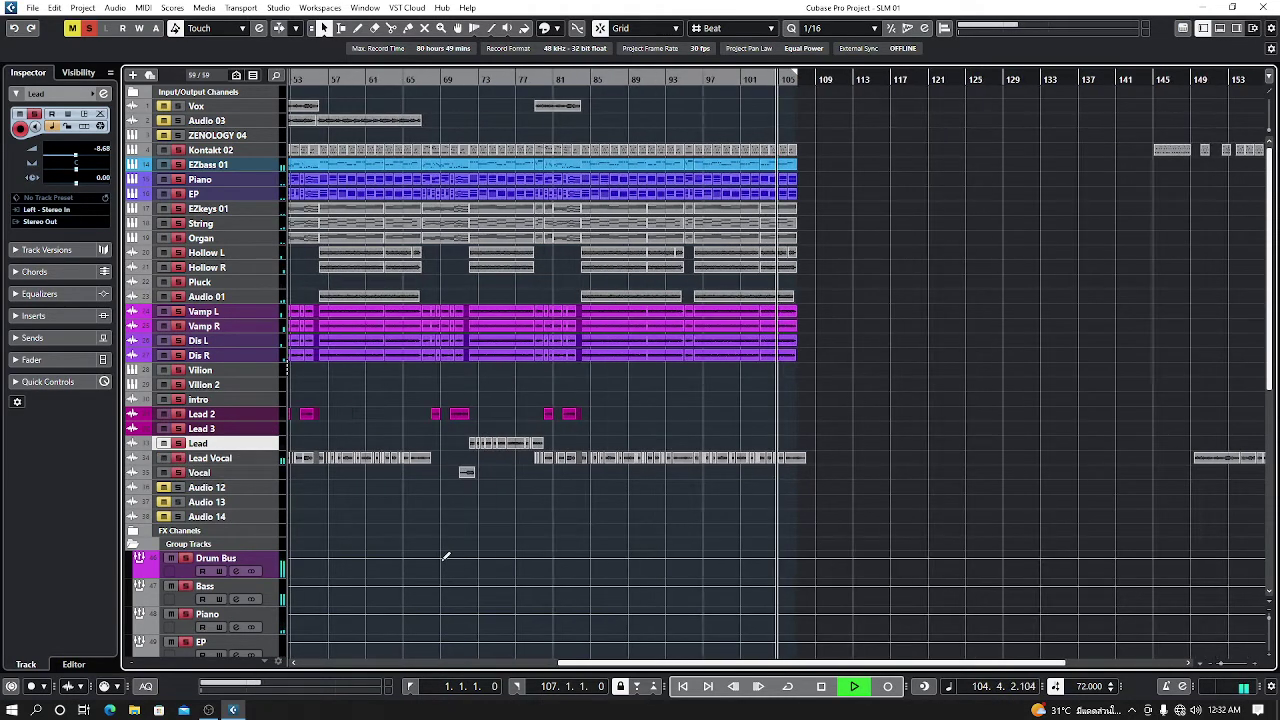
pyautogui.moveTo(634, 661); pyautogui.dragTo(371, 670)
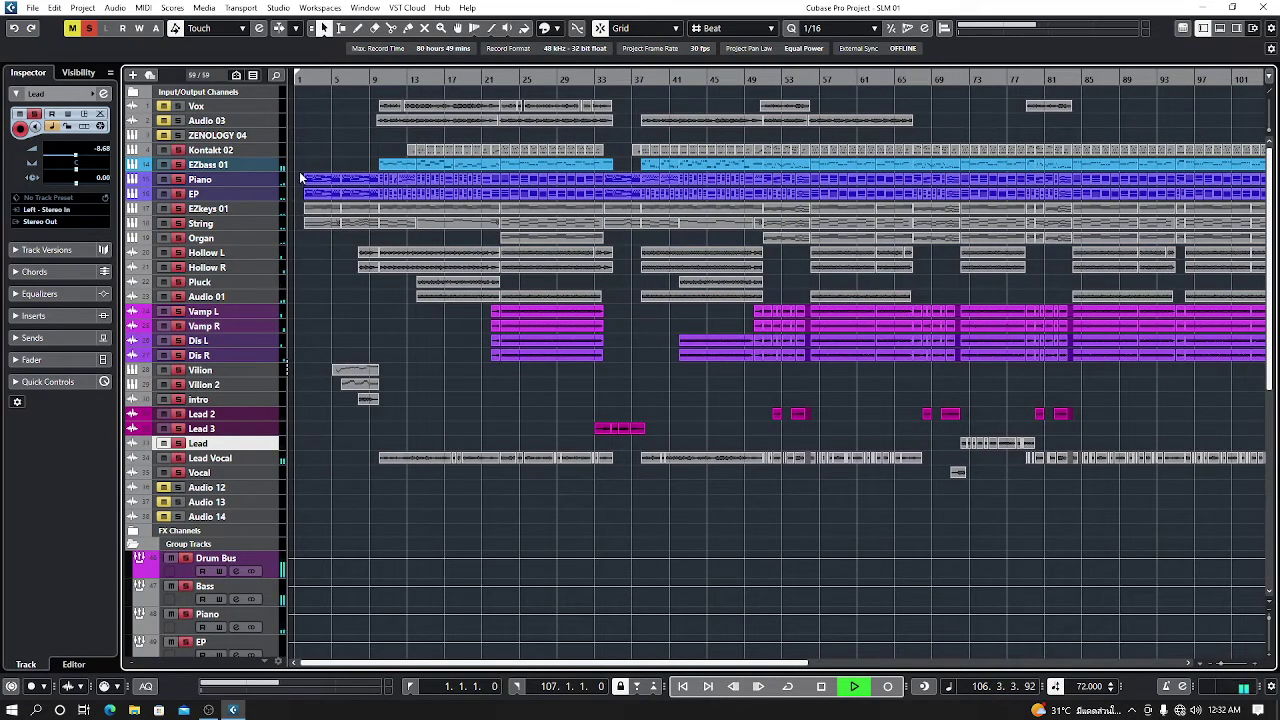
pyautogui.press('space')
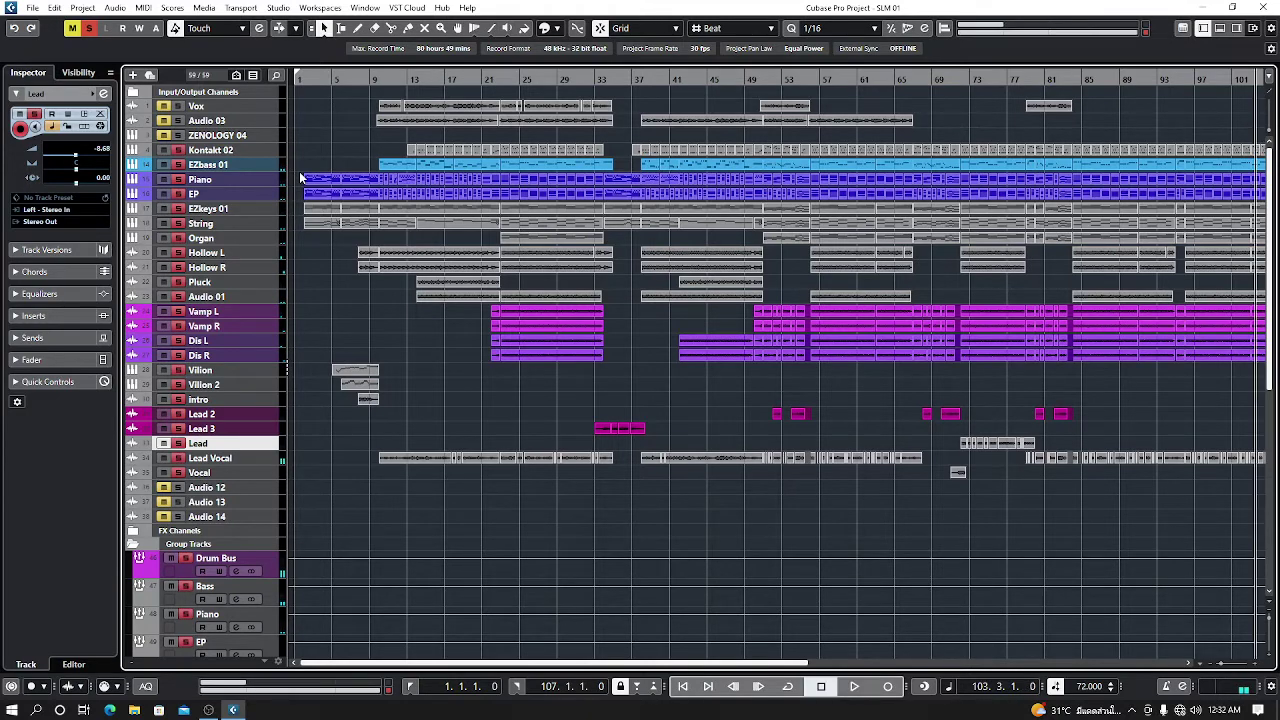
# - Copy the introduction's events before the first verse, from the Piano track down to the intro track, and paste them at bar 109
pyautogui.click(274, 182)
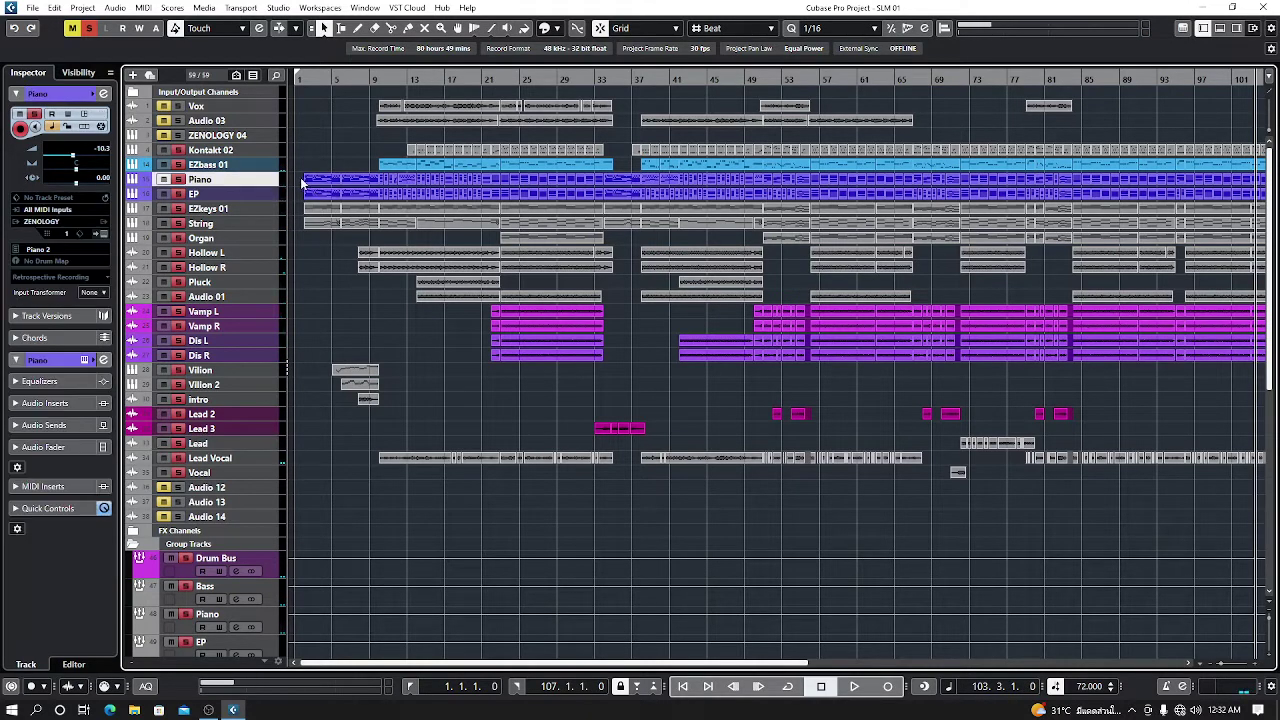
pyautogui.moveTo(318, 240); pyautogui.dragTo(374, 409)
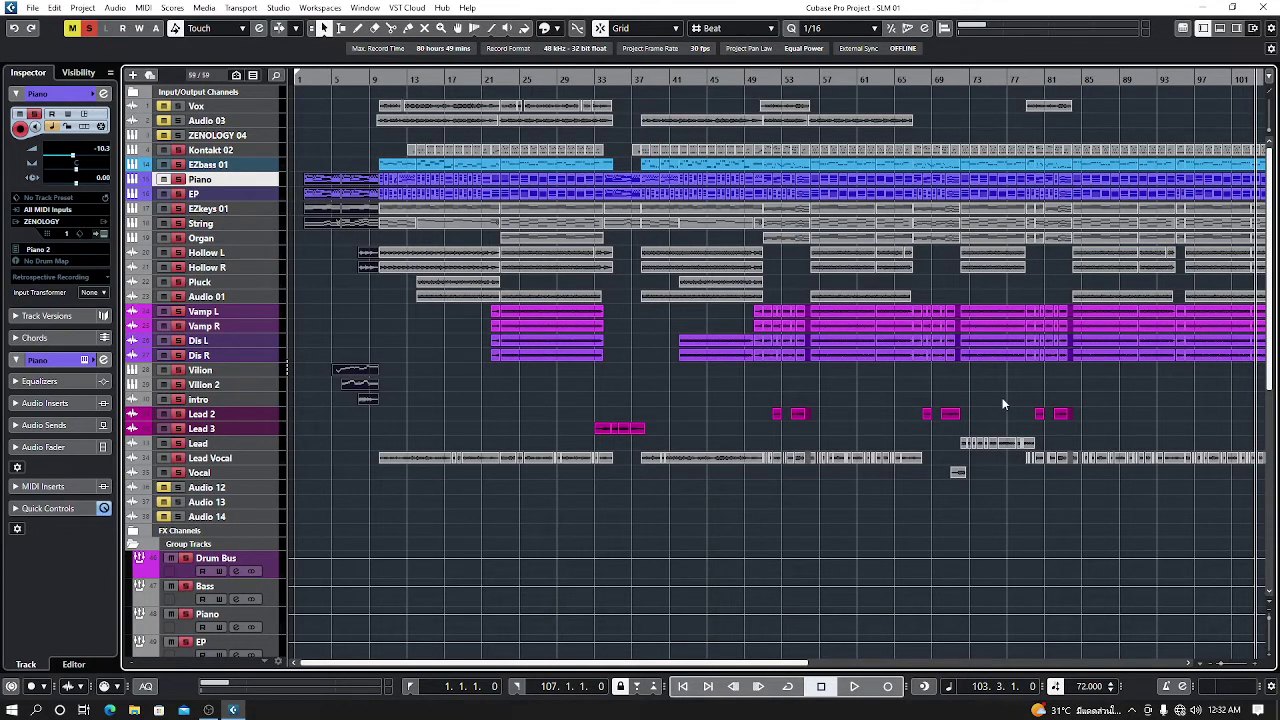
pyautogui.press('g')
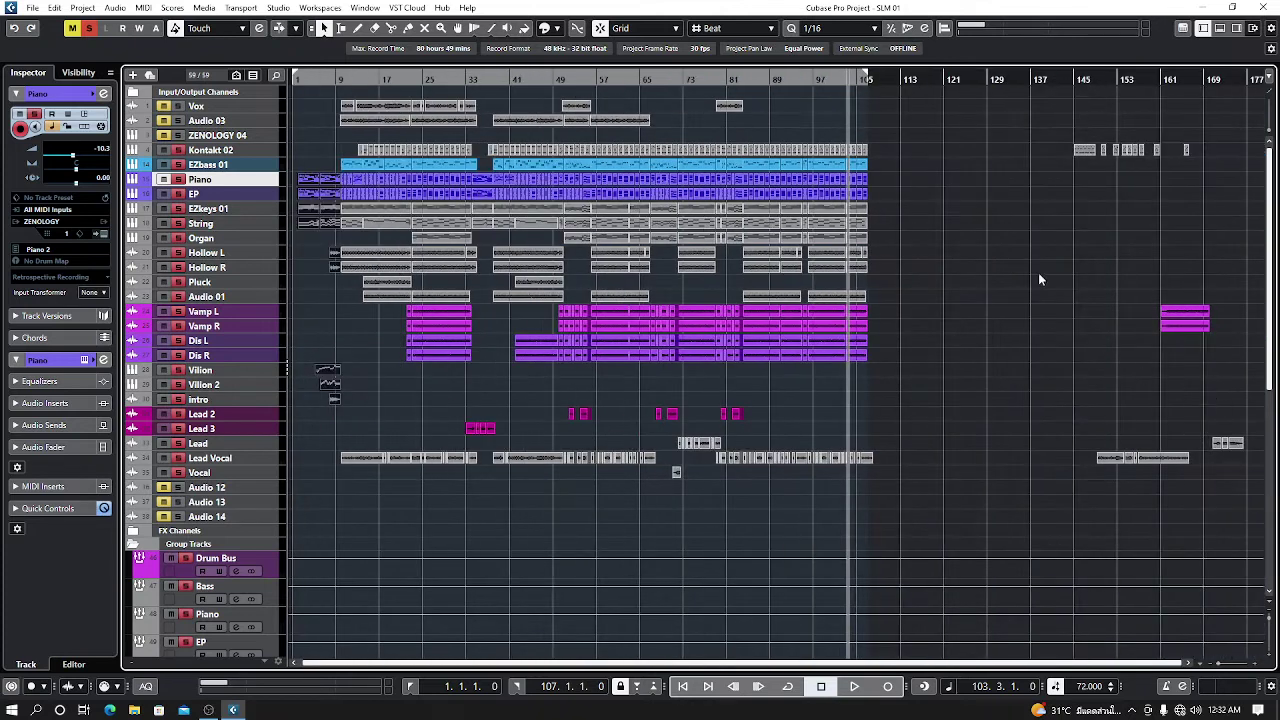
pyautogui.click(878, 80)
pyautogui.hotkey('ctrl', 'v')
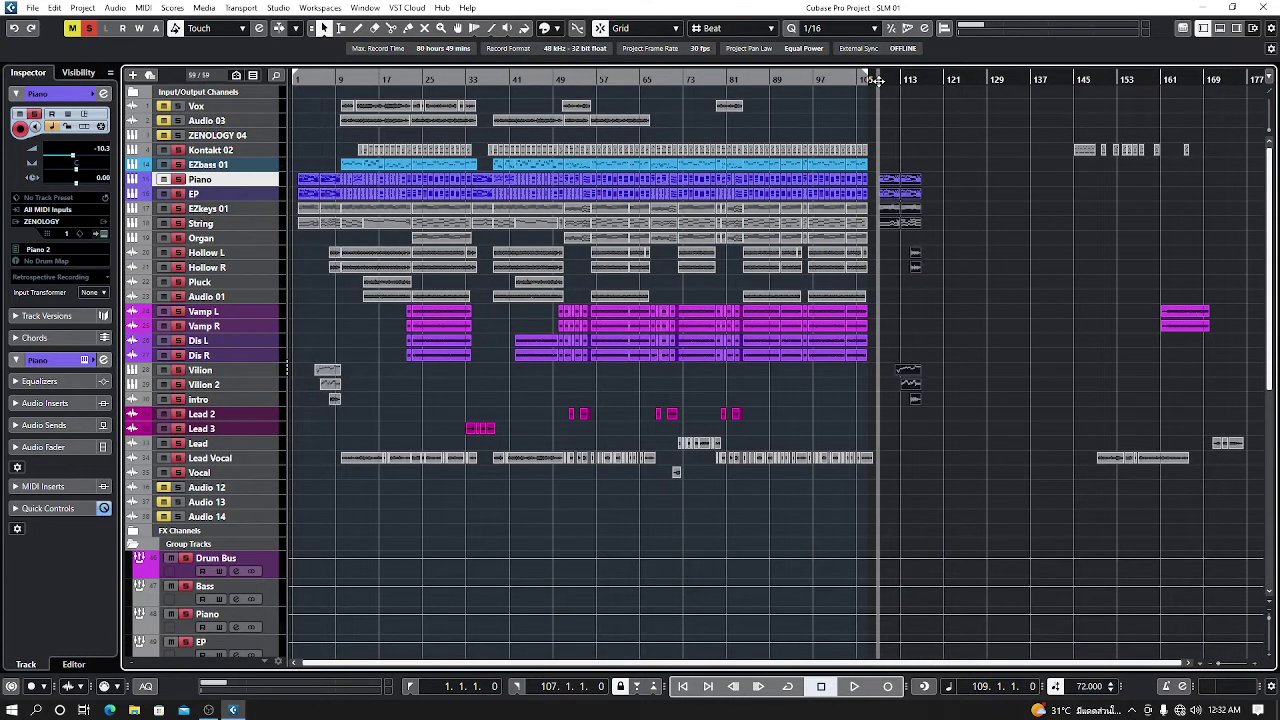
# - Move the pasted introduction events to bar 107, directly after the ending, and set the right locator to bar 115
pyautogui.click(858, 78)
pyautogui.press('space')
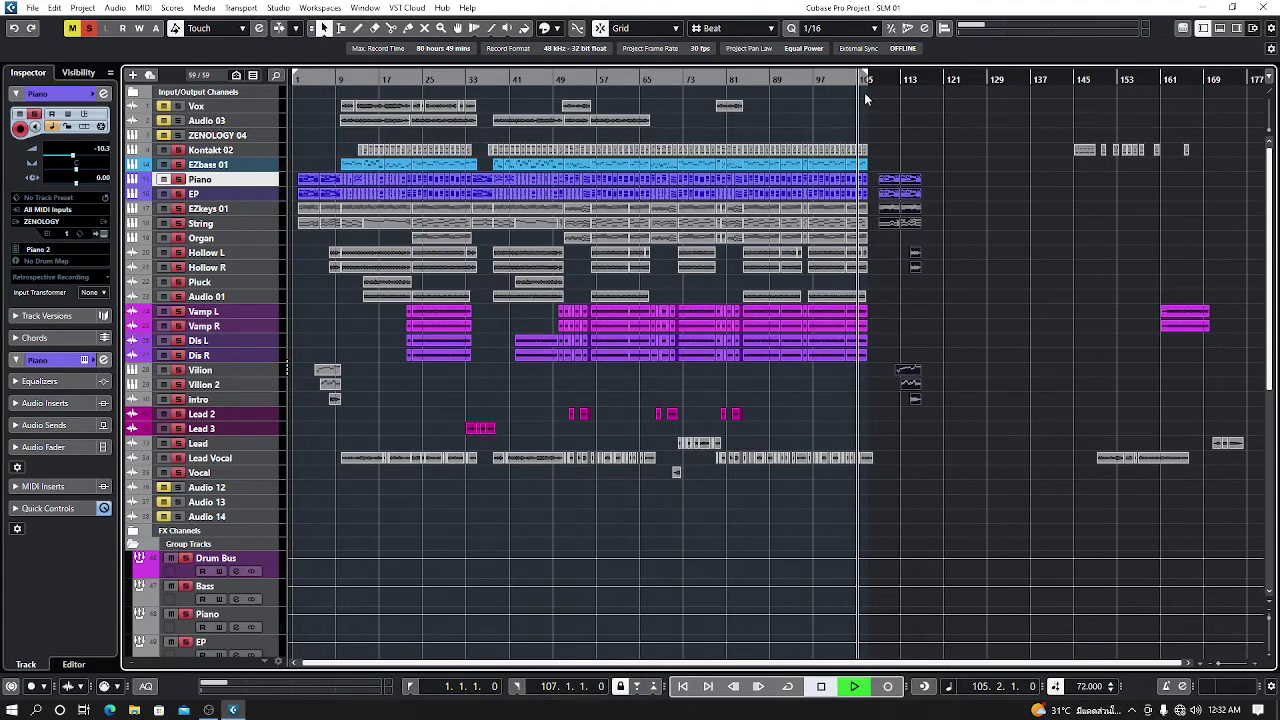
pyautogui.press('h')
pyautogui.press('h')
pyautogui.press('h')
pyautogui.press('h')
pyautogui.press('h')
pyautogui.press('h')
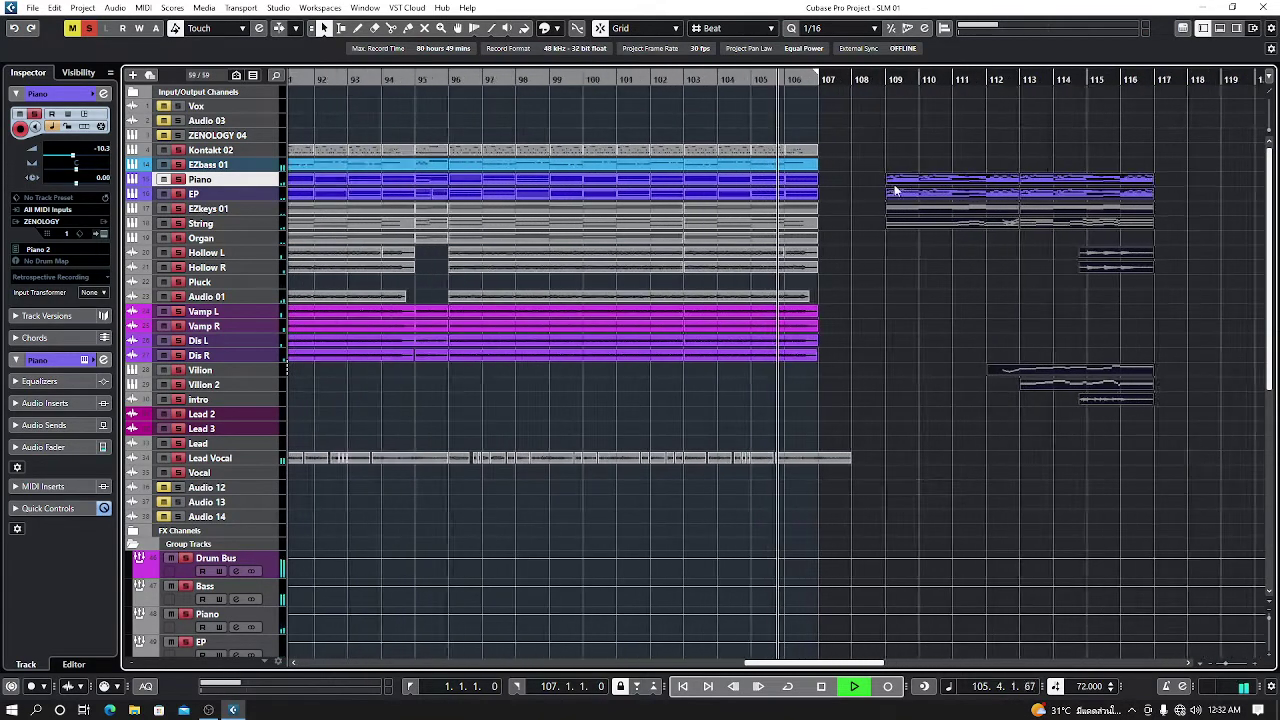
pyautogui.moveTo(944, 185); pyautogui.dragTo(866, 184)
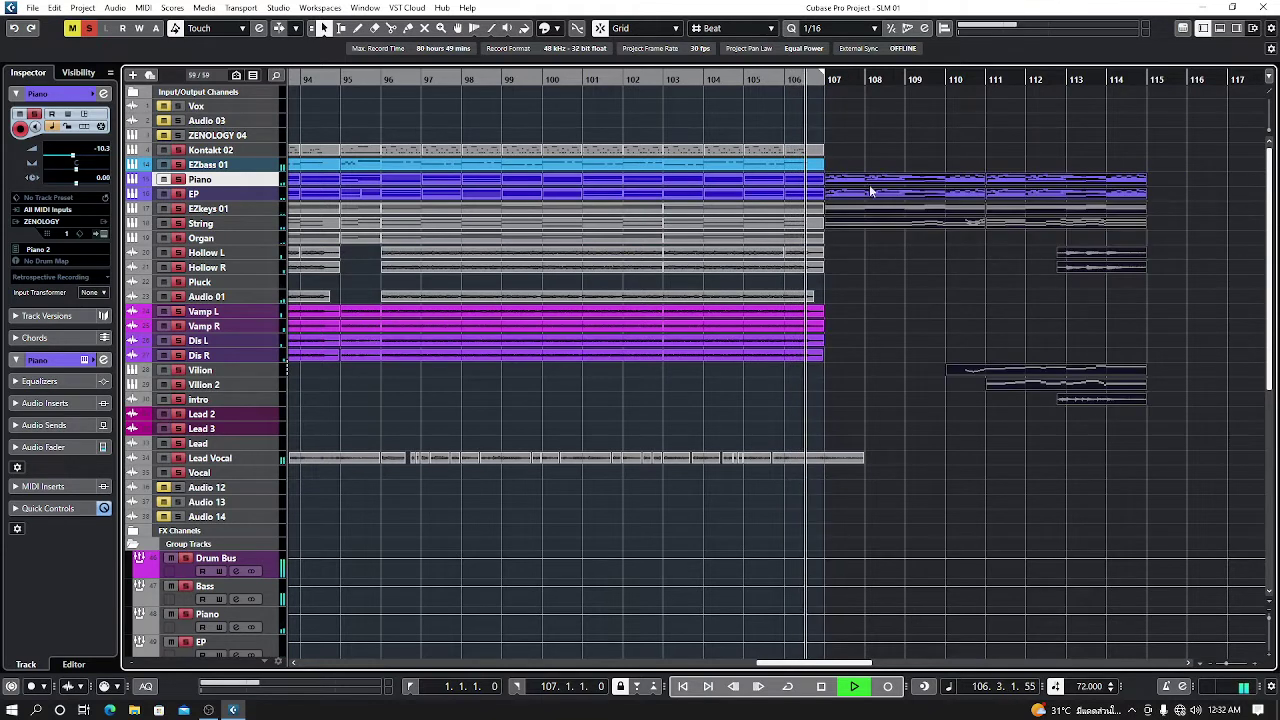
pyautogui.click(993, 314)
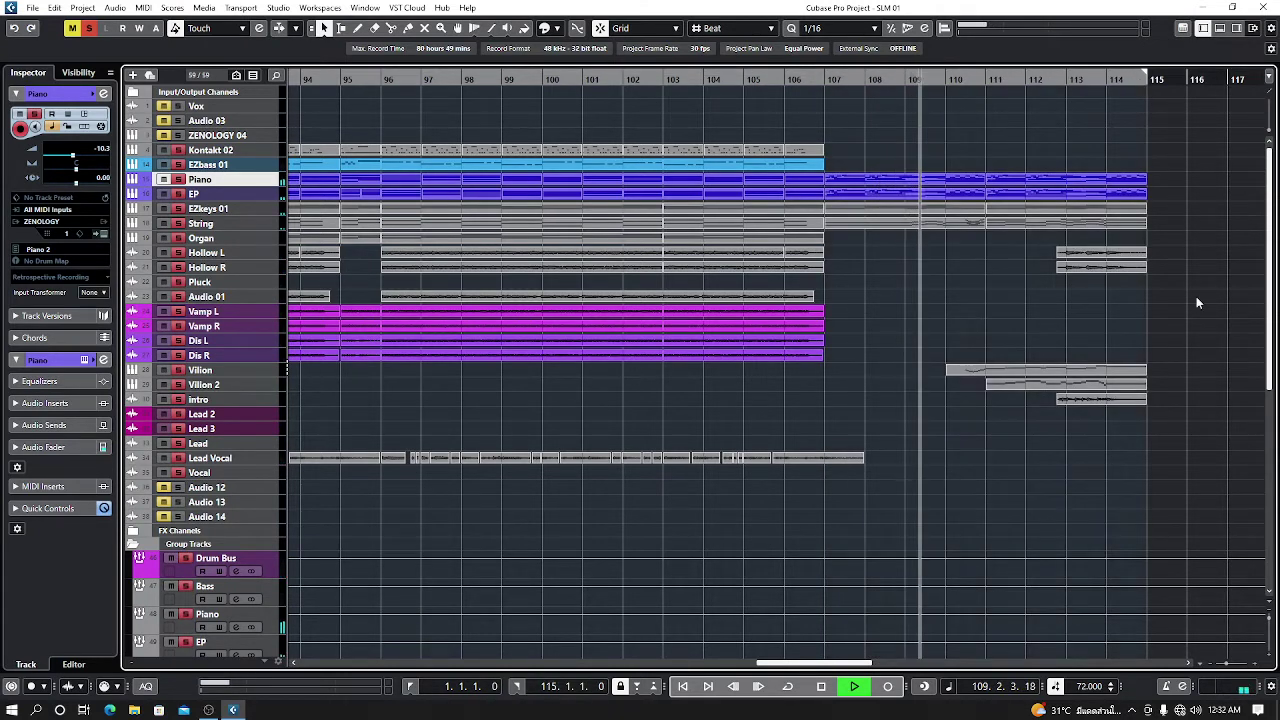
# - Listen to the transition into the repeated introduction through to its end at bar 115, and stop playback
pyautogui.press('g')
pyautogui.press('g')
pyautogui.press('g')
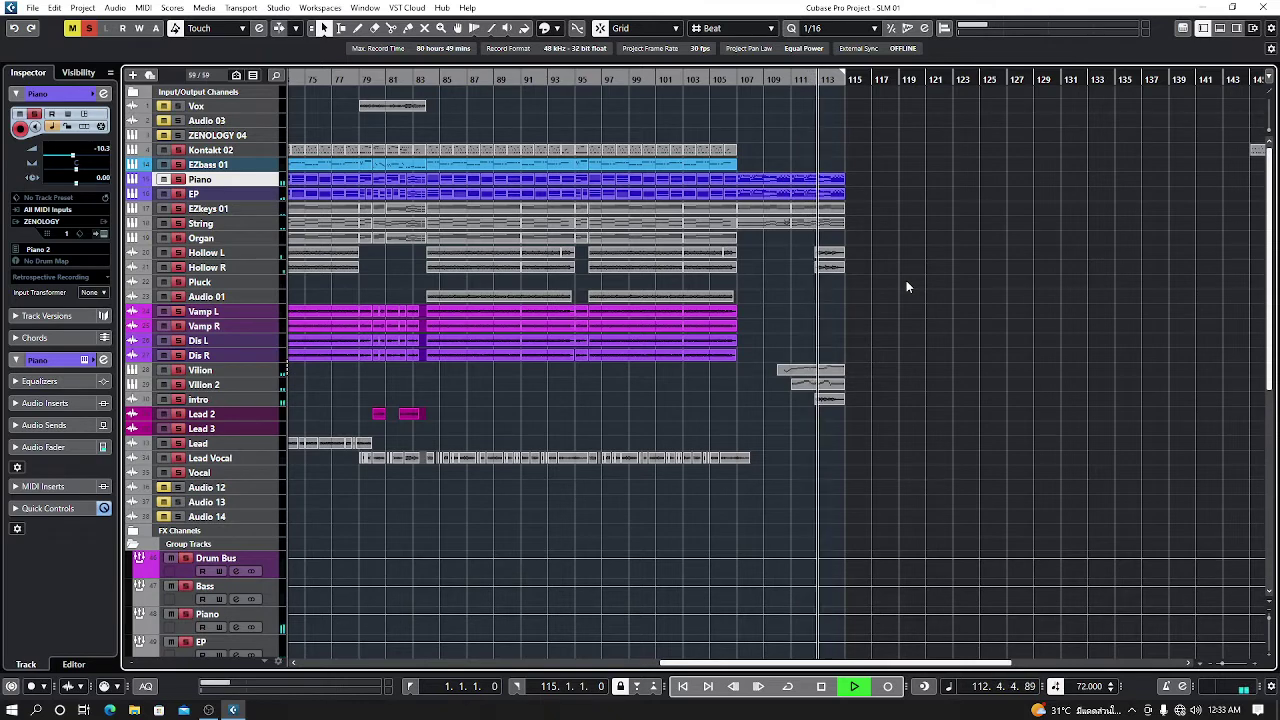
pyautogui.scroll(3, 906, 282)
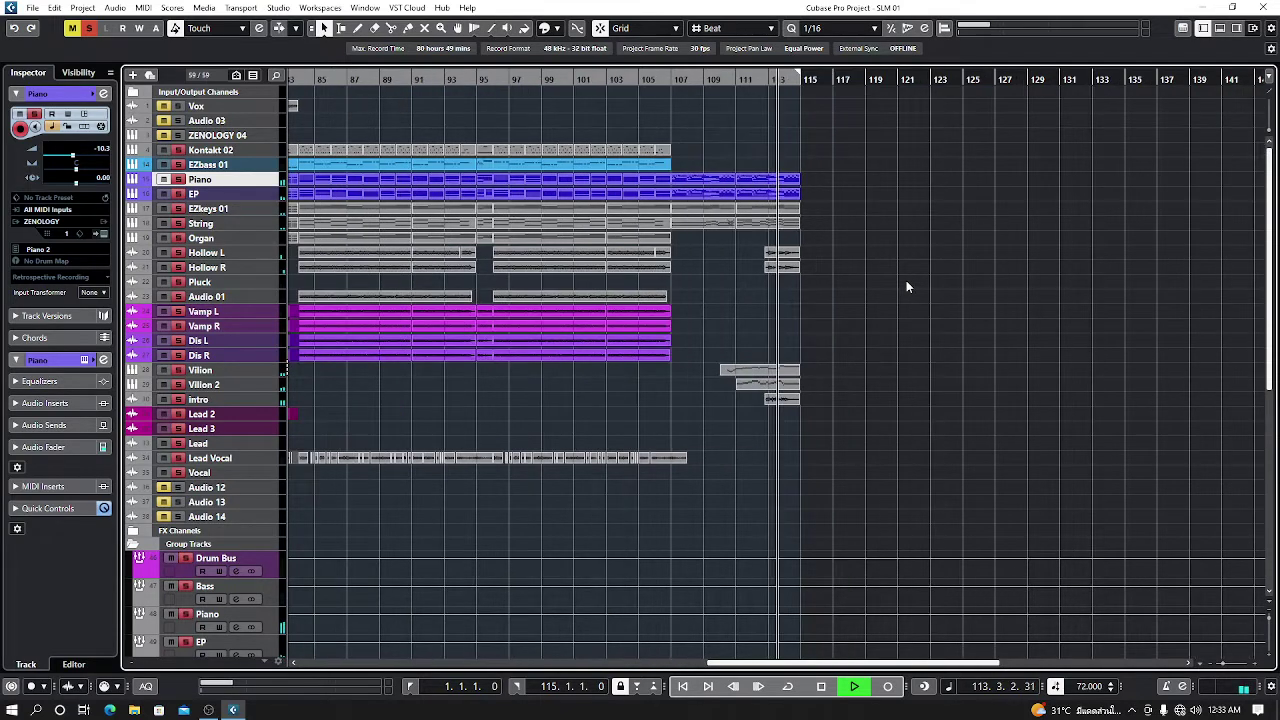
pyautogui.scroll(-4, 907, 287)
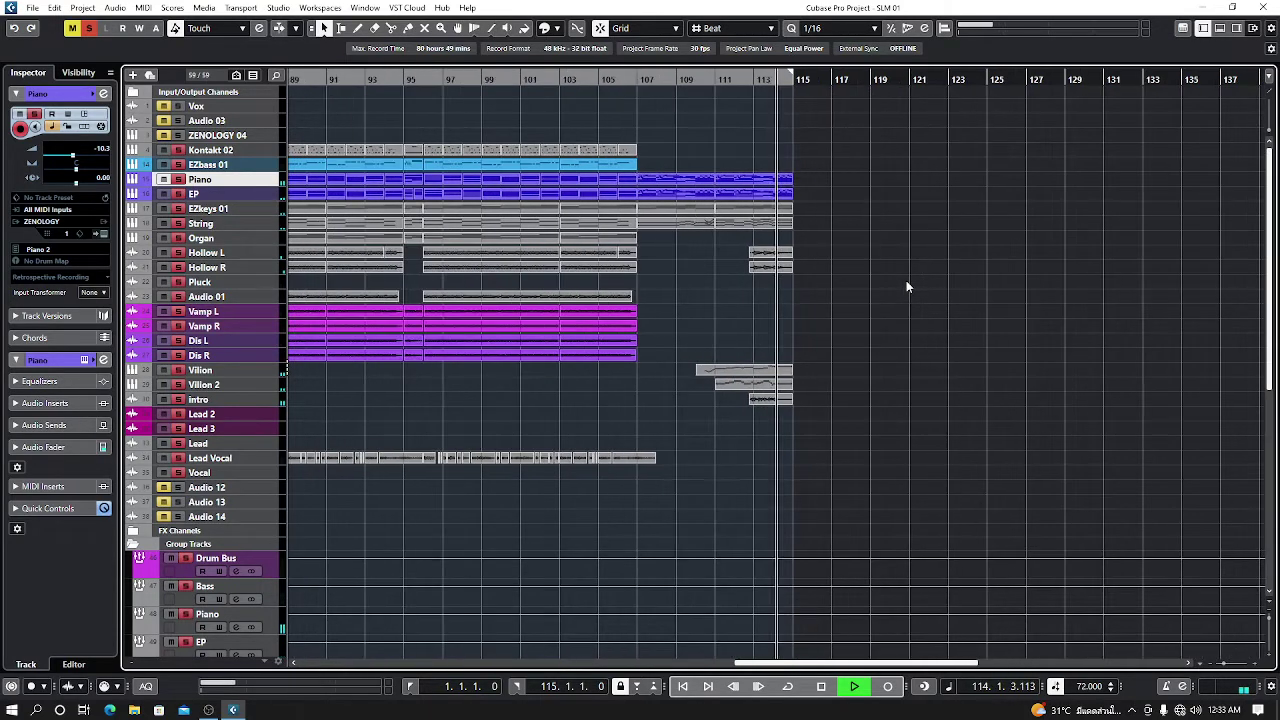
pyautogui.scroll(-1, 907, 287)
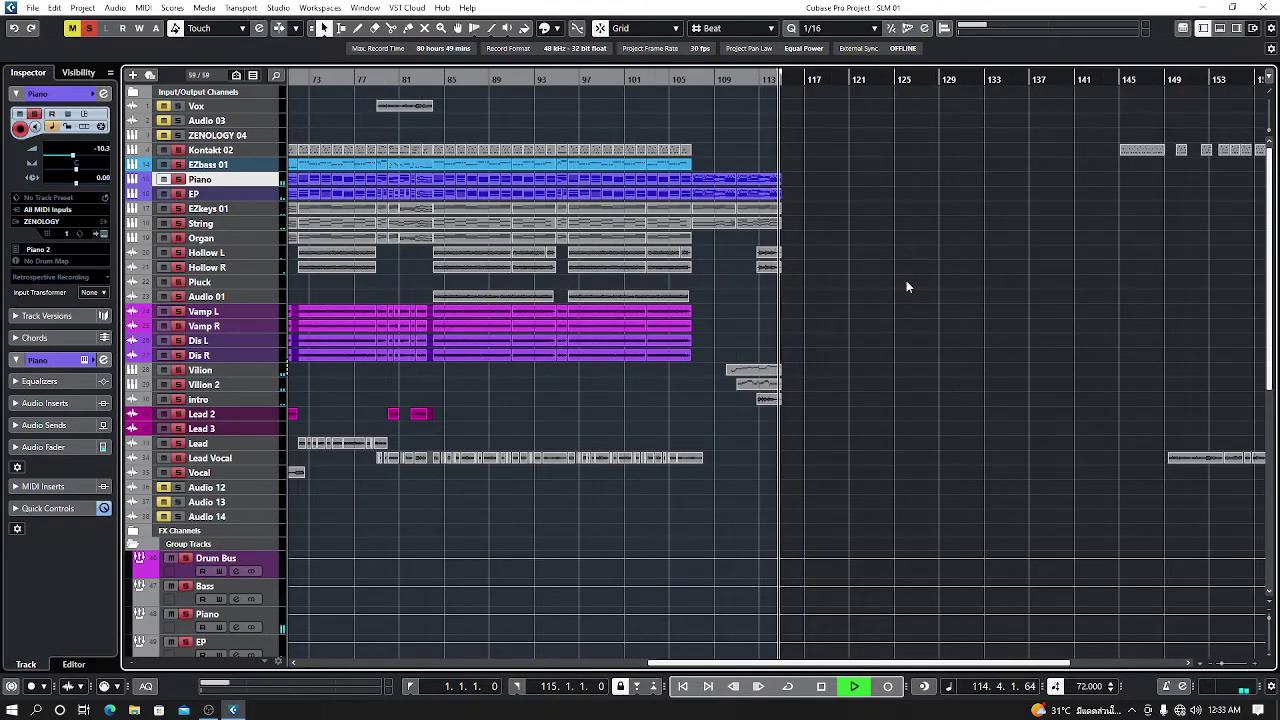
pyautogui.press('space')
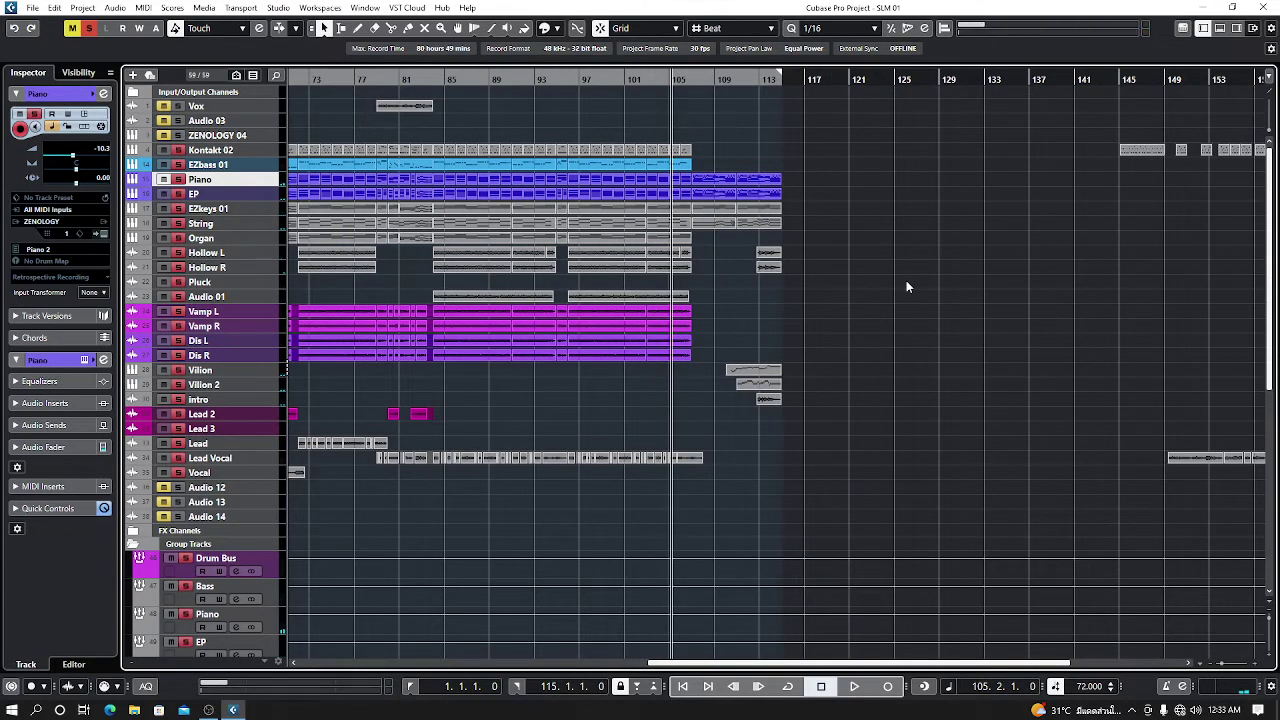
pyautogui.scroll(-5, 866, 264)
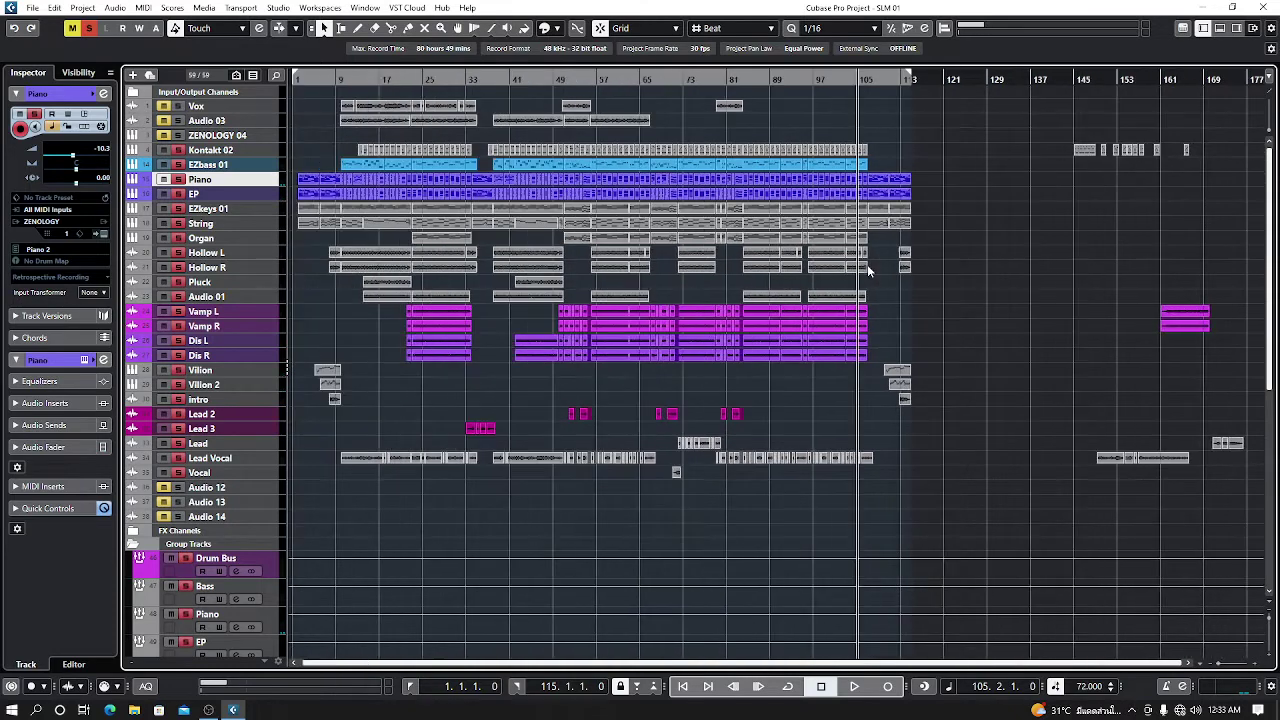
# - Play the song from its beginning with the Inspector hidden, and briefly view the channel faders in the MixConsole
pyautogui.click(868, 79)
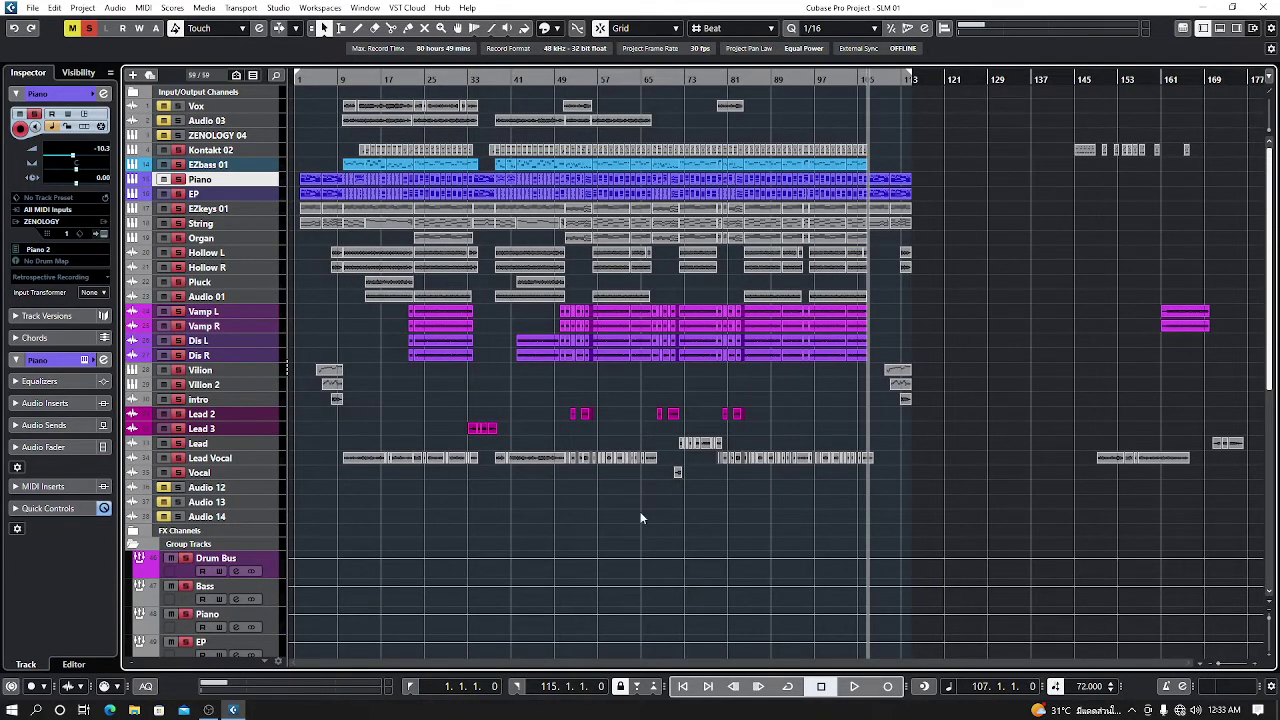
pyautogui.click(683, 686)
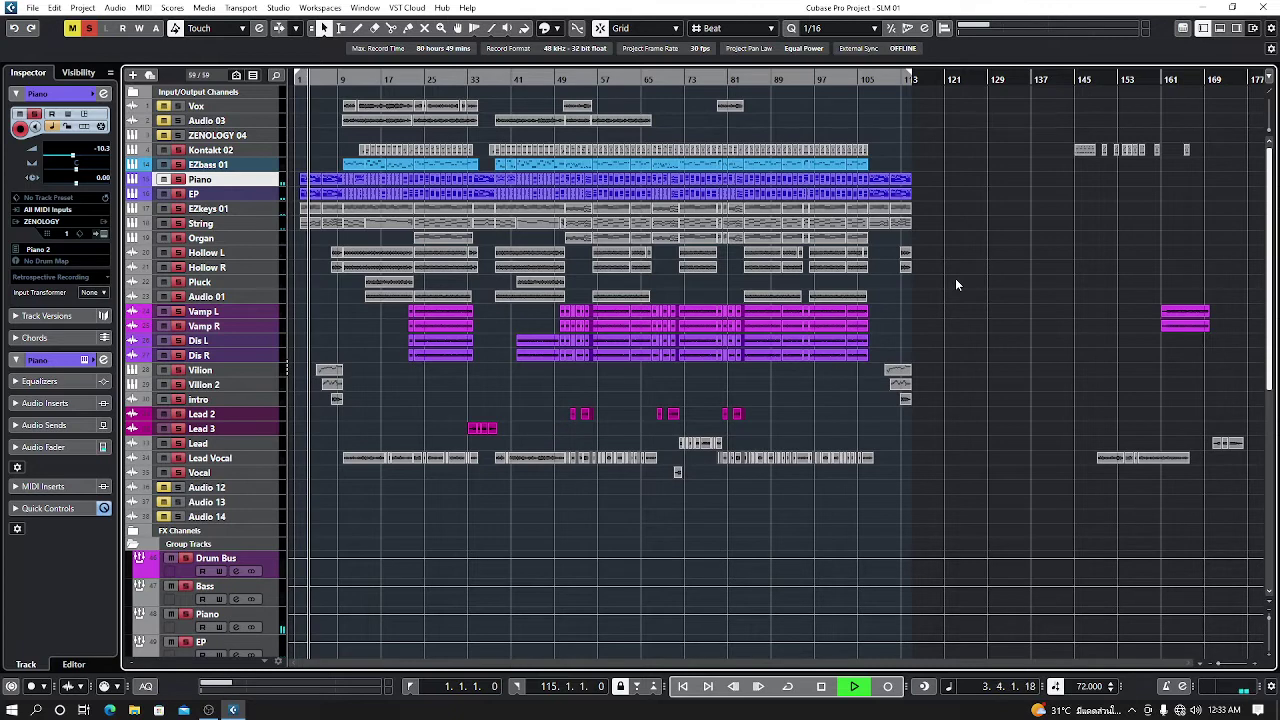
pyautogui.click(1220, 29)
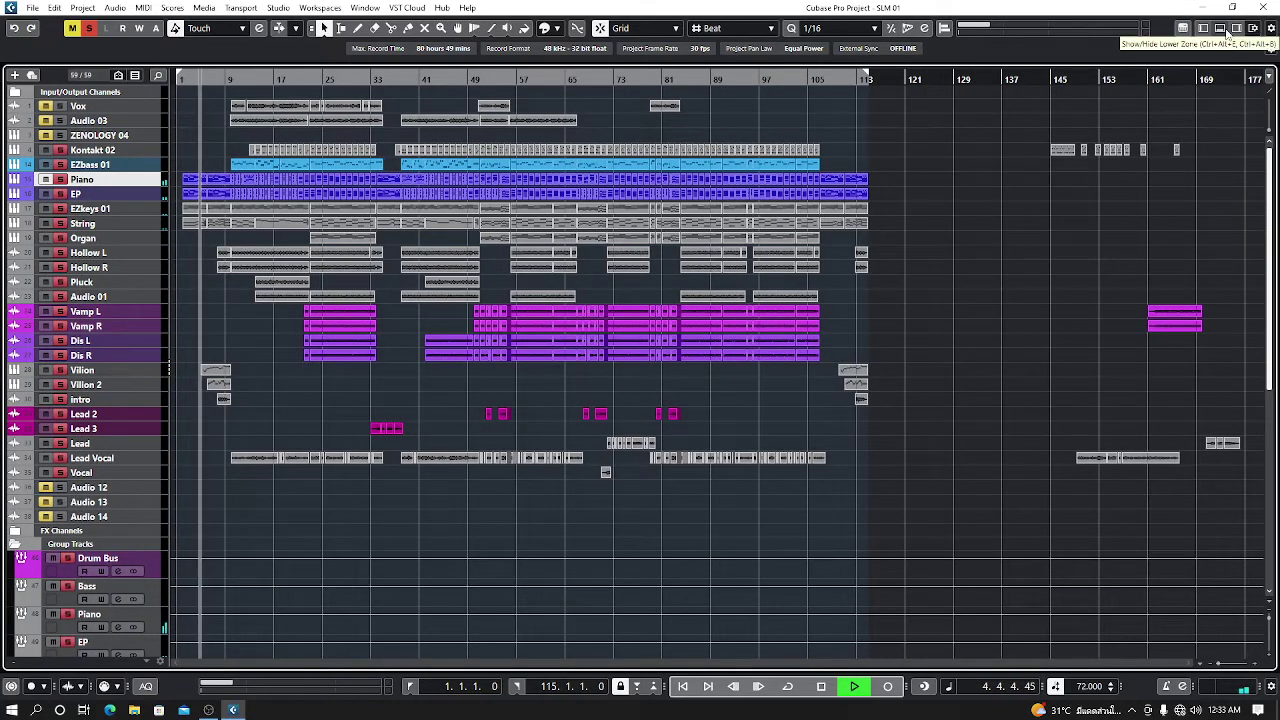
pyautogui.click(1221, 29)
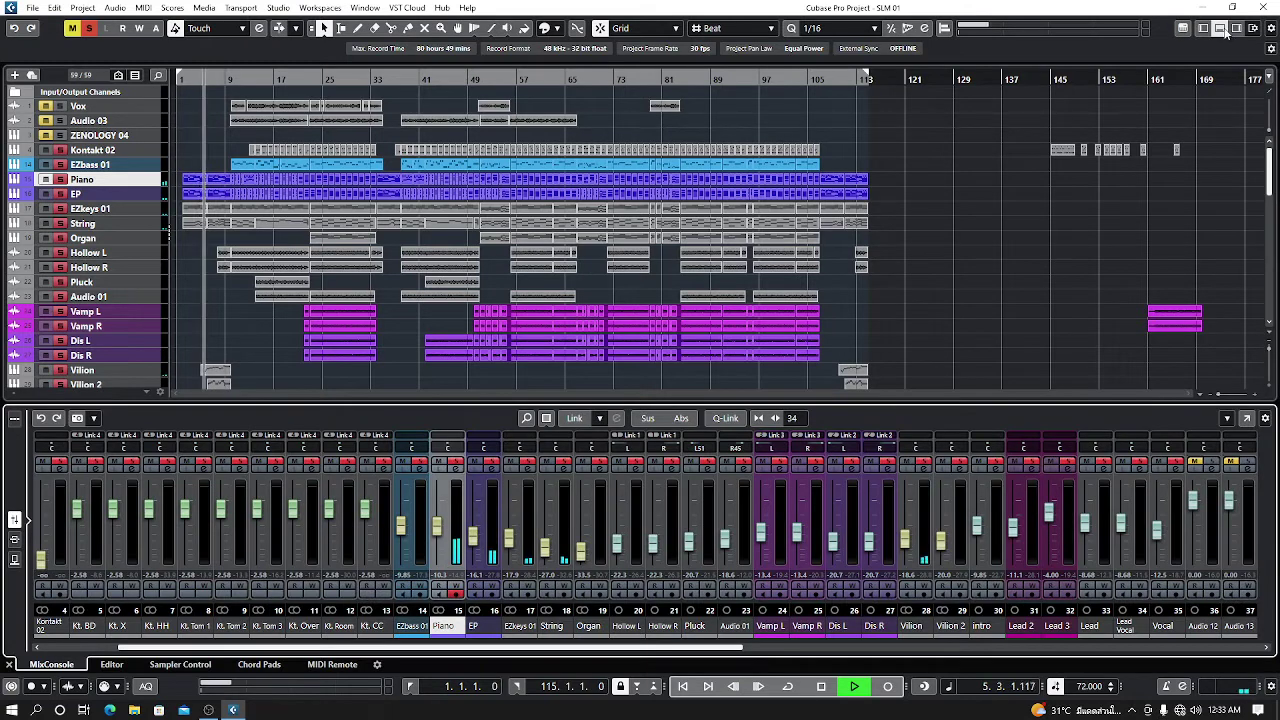
pyautogui.click(1220, 29)
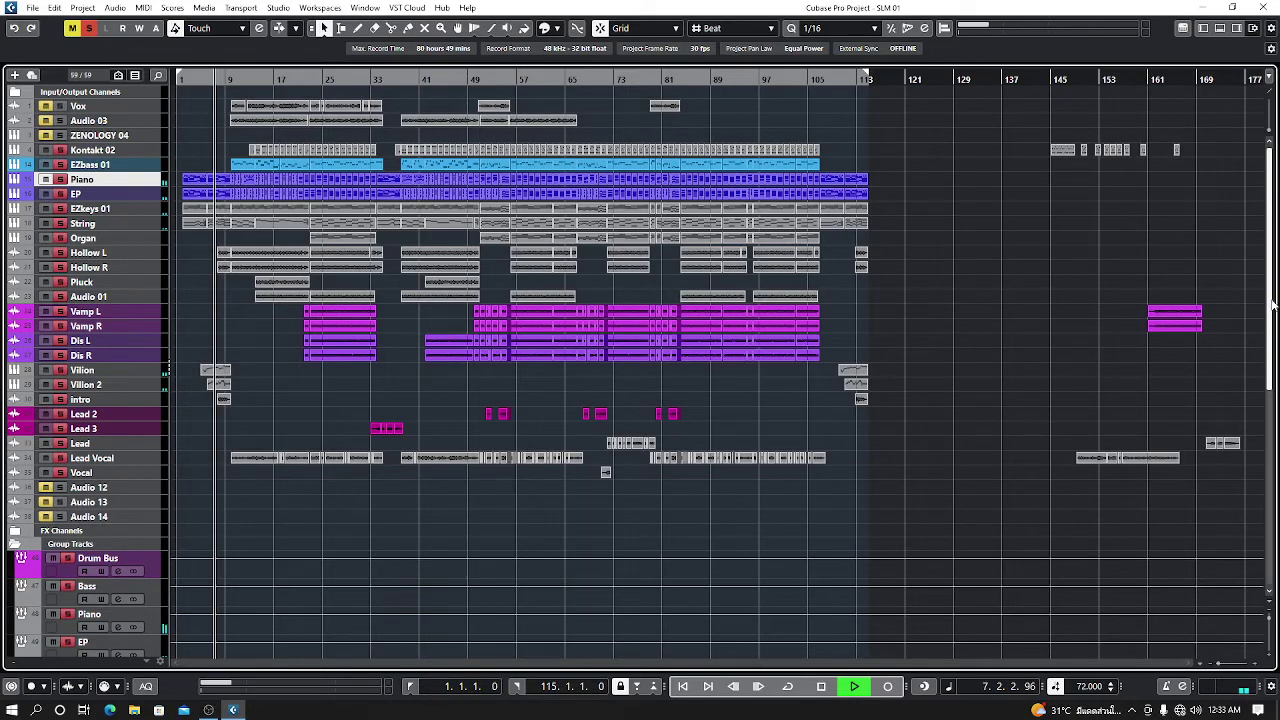
# - Stop playback and rename the group tracks Group 13 to Lead and Group 14 to Vocal
pyautogui.moveTo(1268, 290); pyautogui.dragTo(1268, 415)
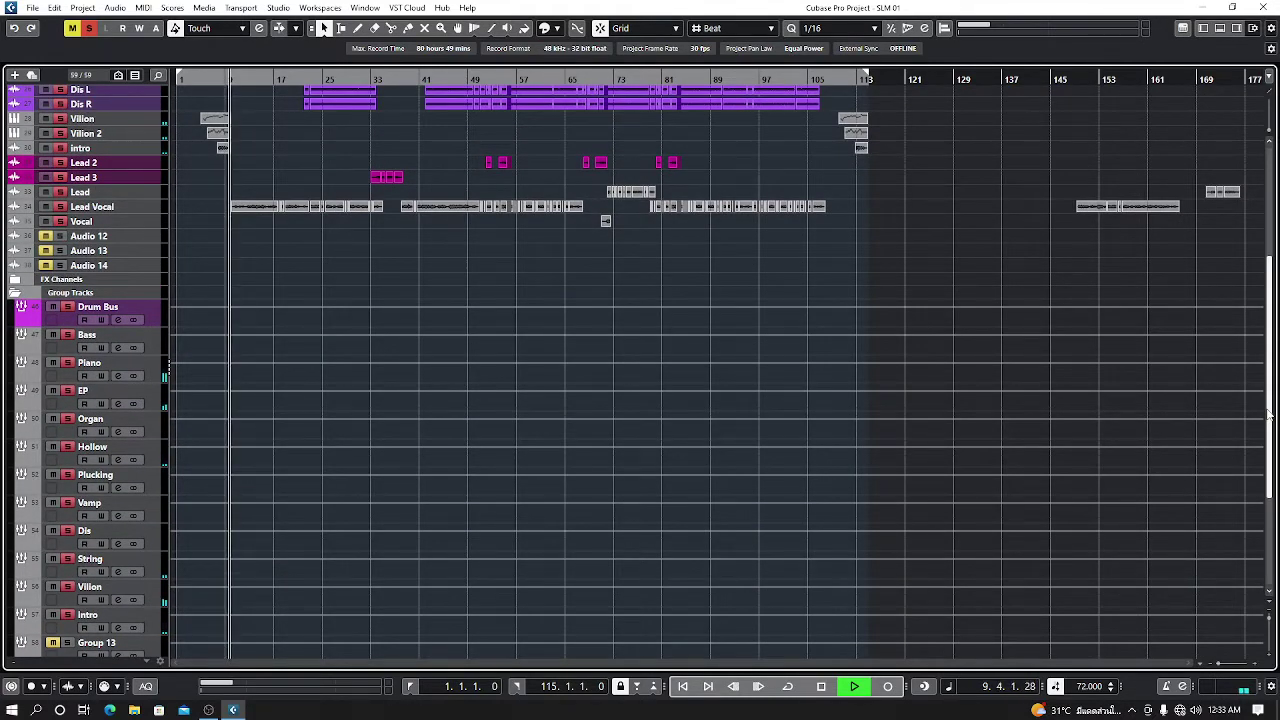
pyautogui.moveTo(1268, 415); pyautogui.dragTo(1276, 501)
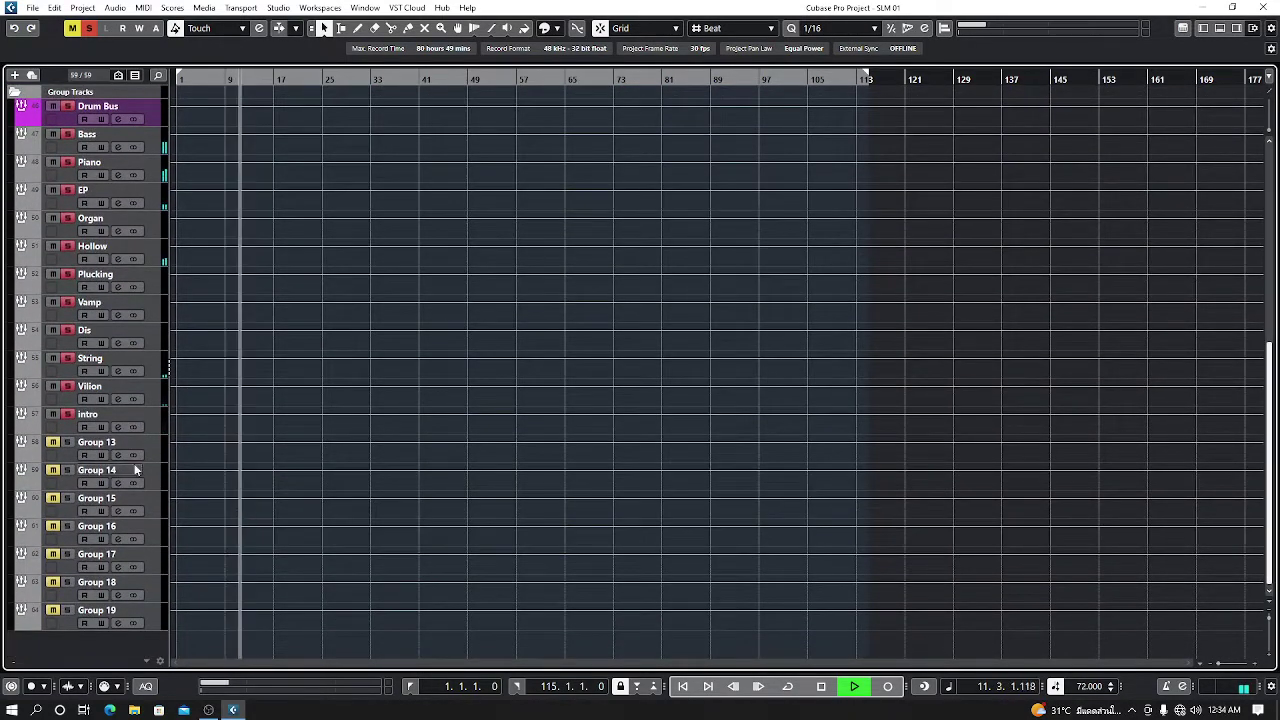
pyautogui.press('space')
pyautogui.doubleClick(104, 443)
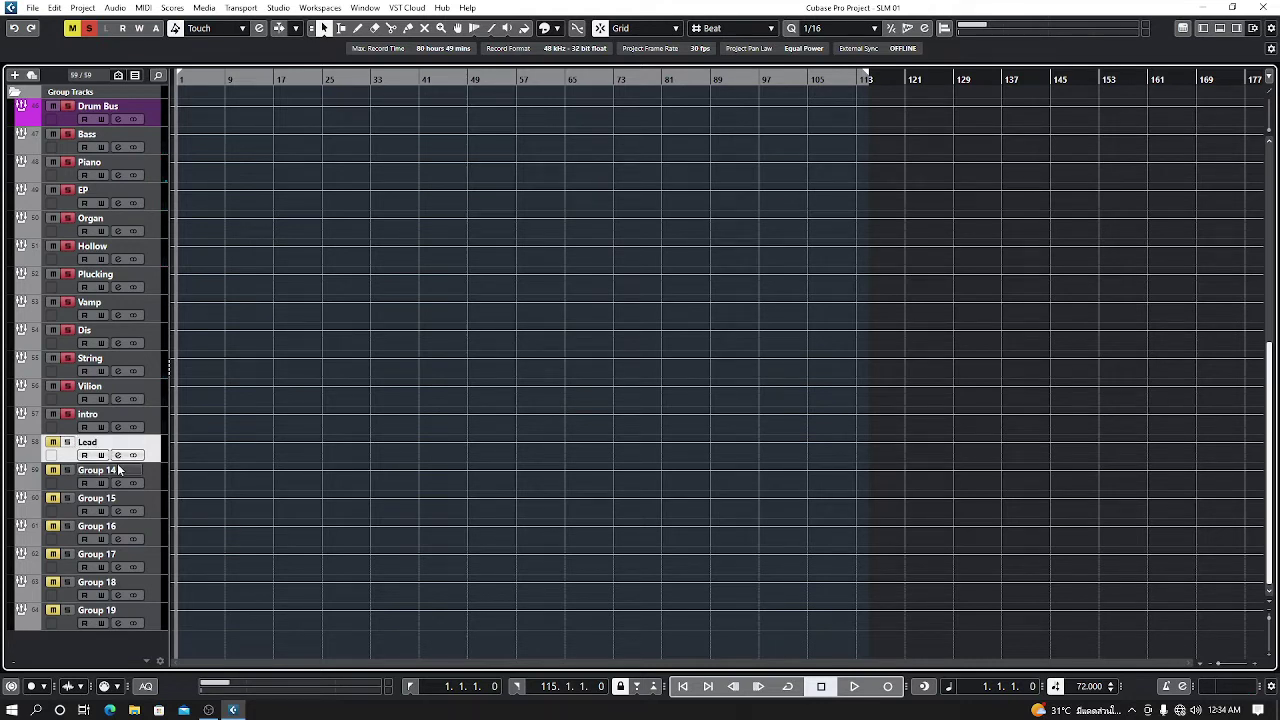
pyautogui.doubleClick(118, 469)
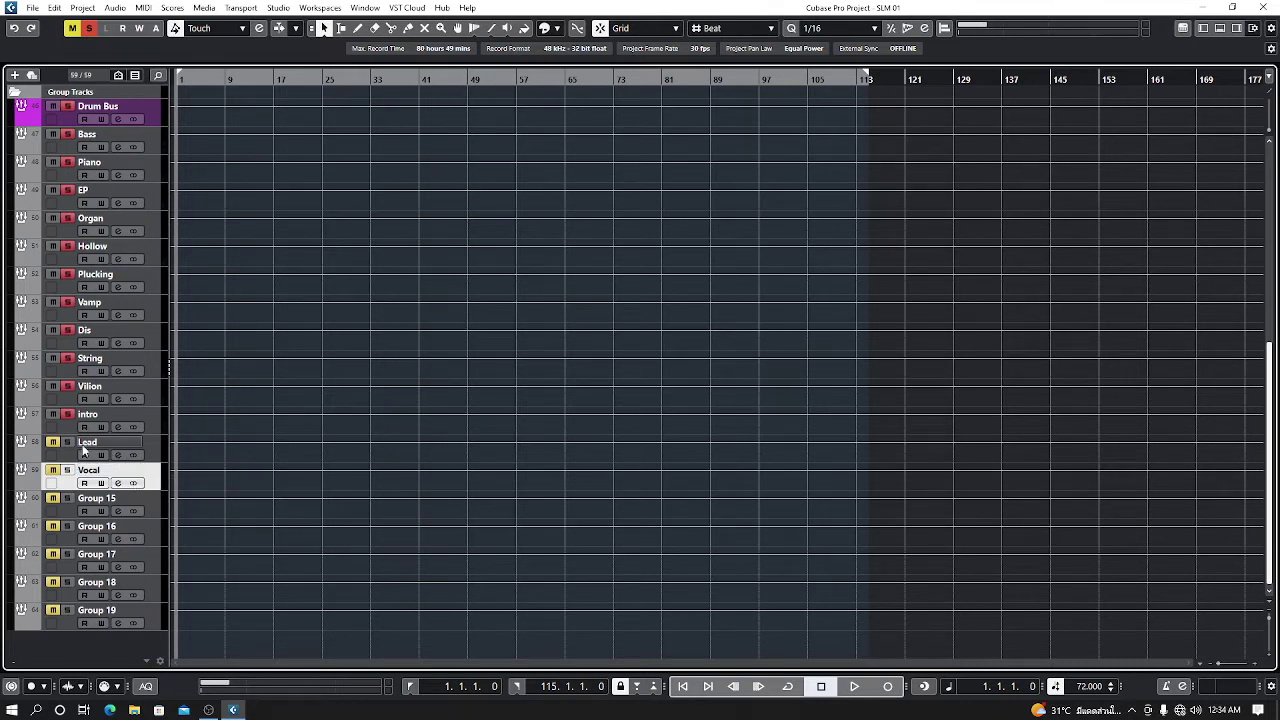
# - Show the Inspector again and check the intro track's channel settings and output routing
pyautogui.scroll(10, 72, 481)
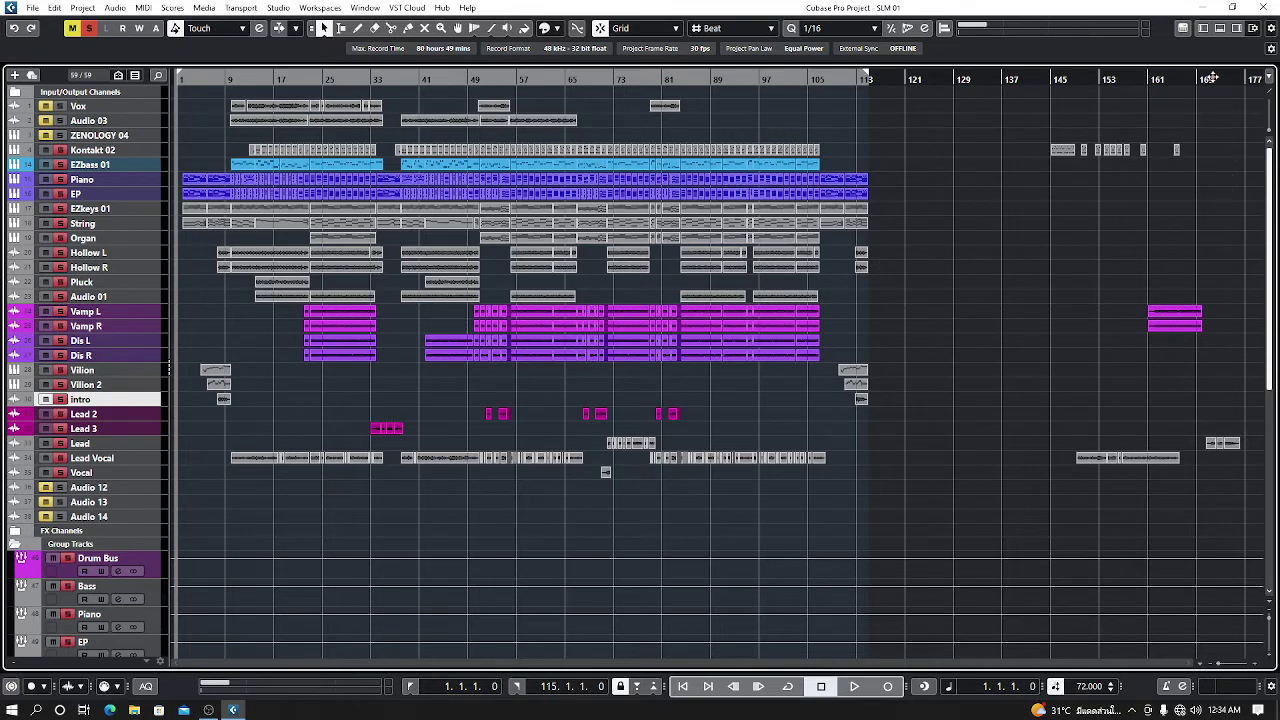
pyautogui.click(1203, 28)
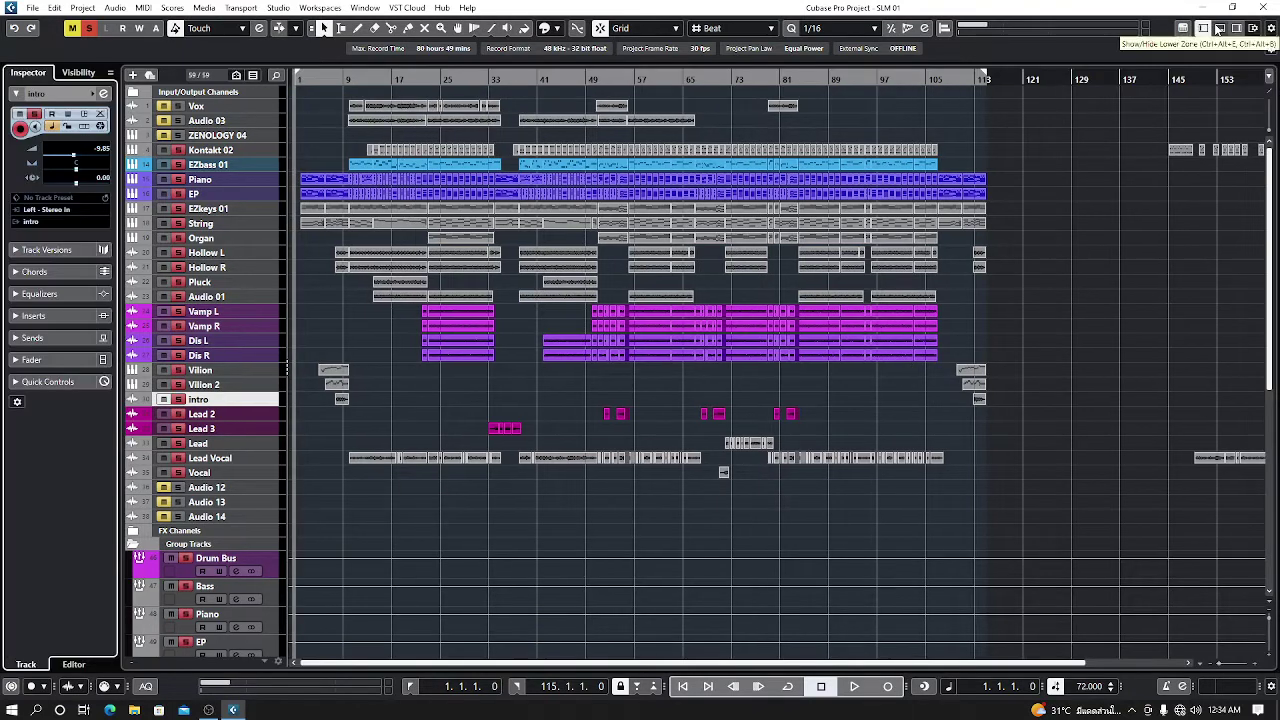
pyautogui.click(103, 94)
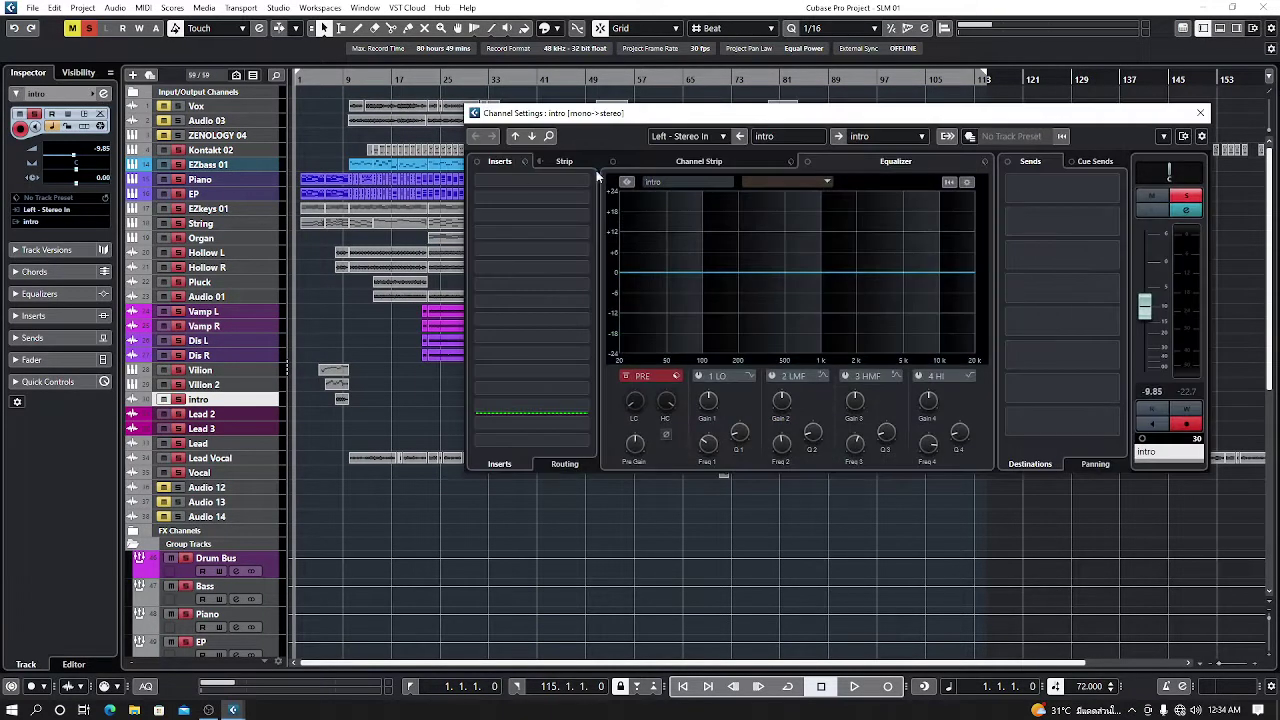
pyautogui.click(1200, 112)
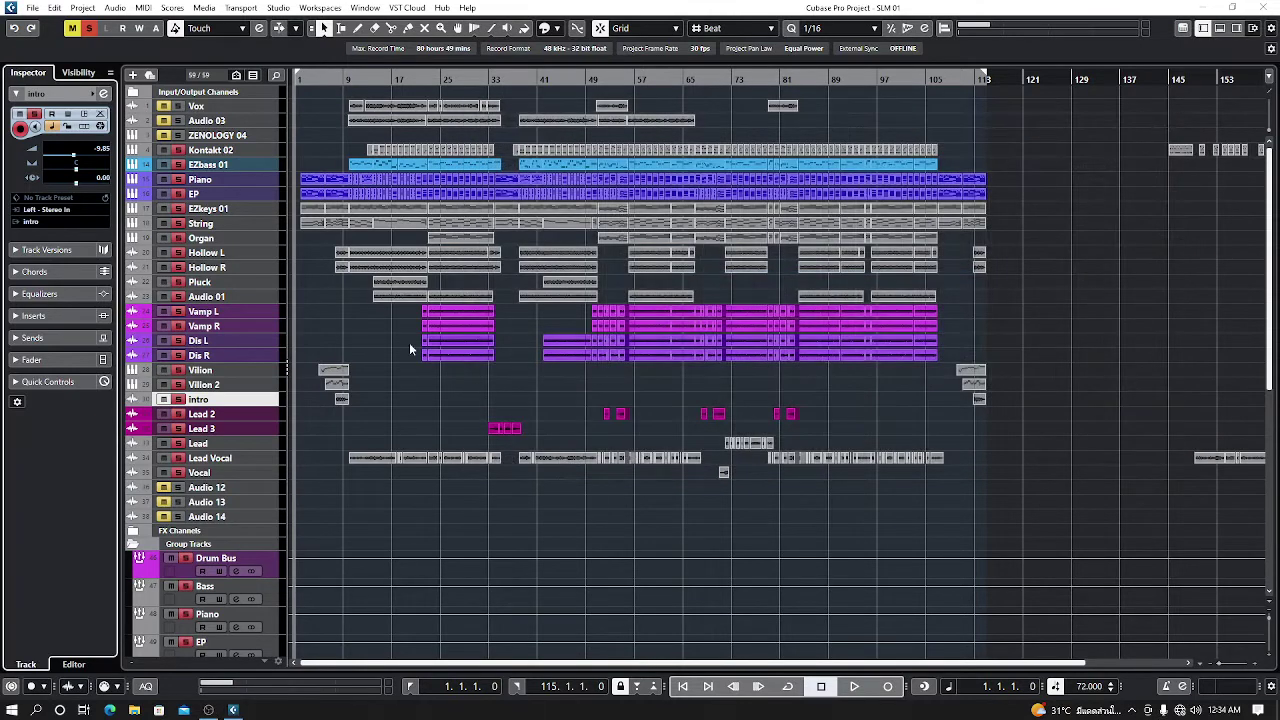
# - Route the Lead track's output to the Lead group in its channel settings
pyautogui.click(274, 442)
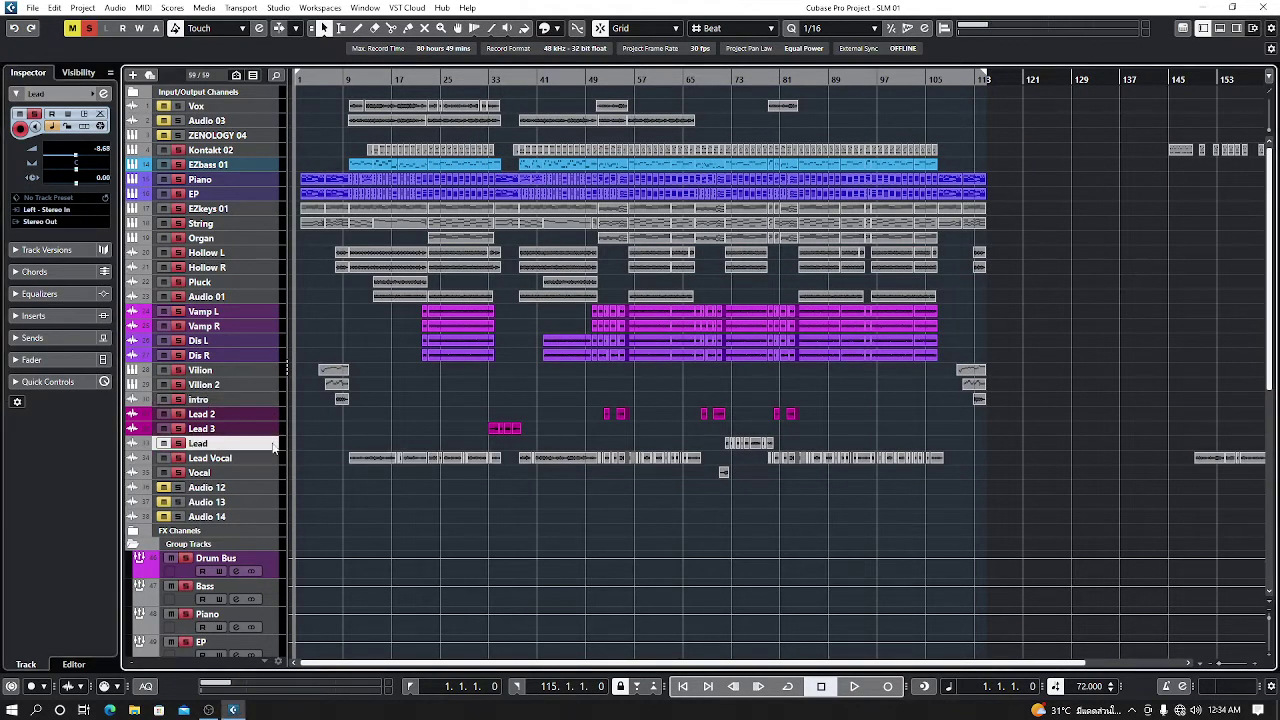
pyautogui.click(103, 94)
pyautogui.click(922, 137)
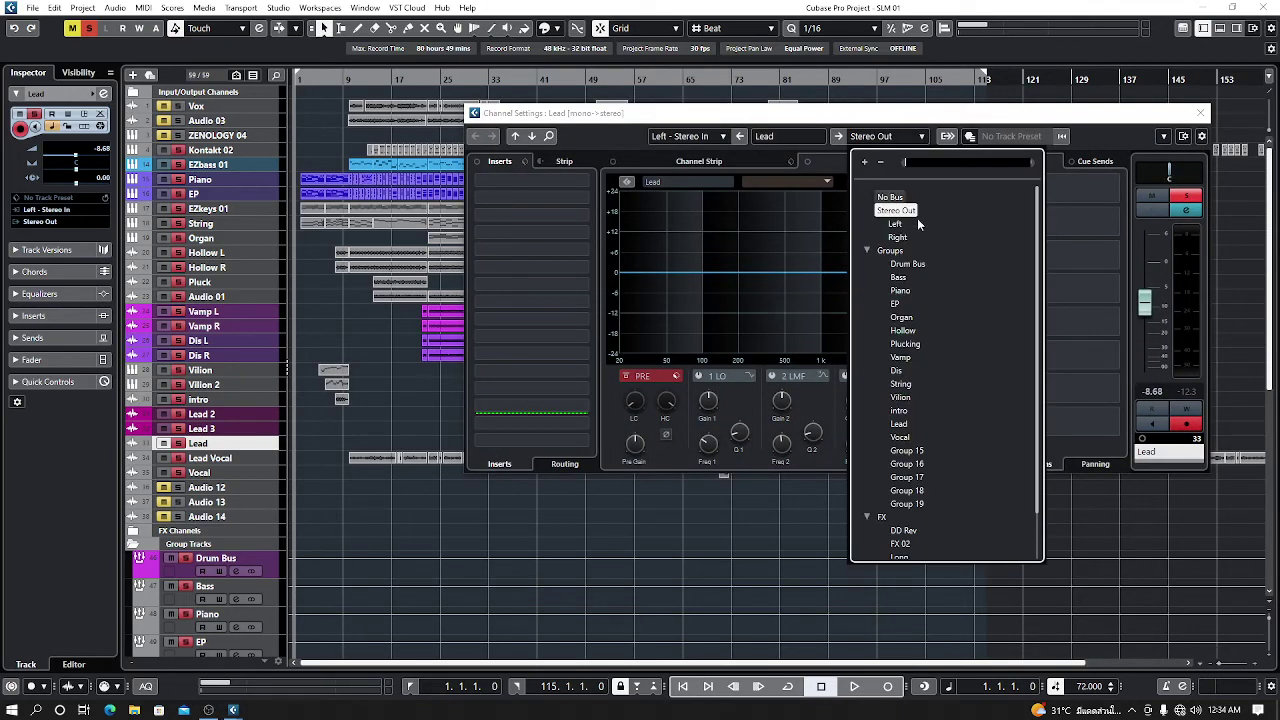
pyautogui.click(906, 425)
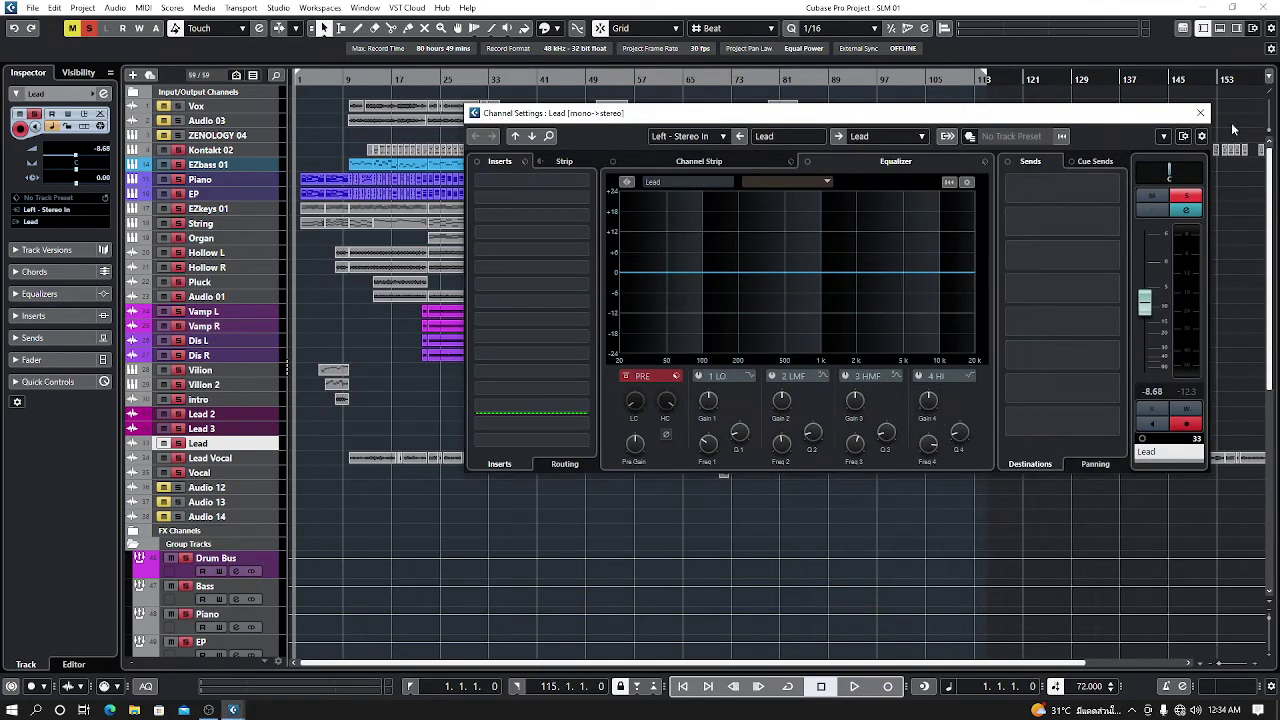
pyautogui.click(1201, 112)
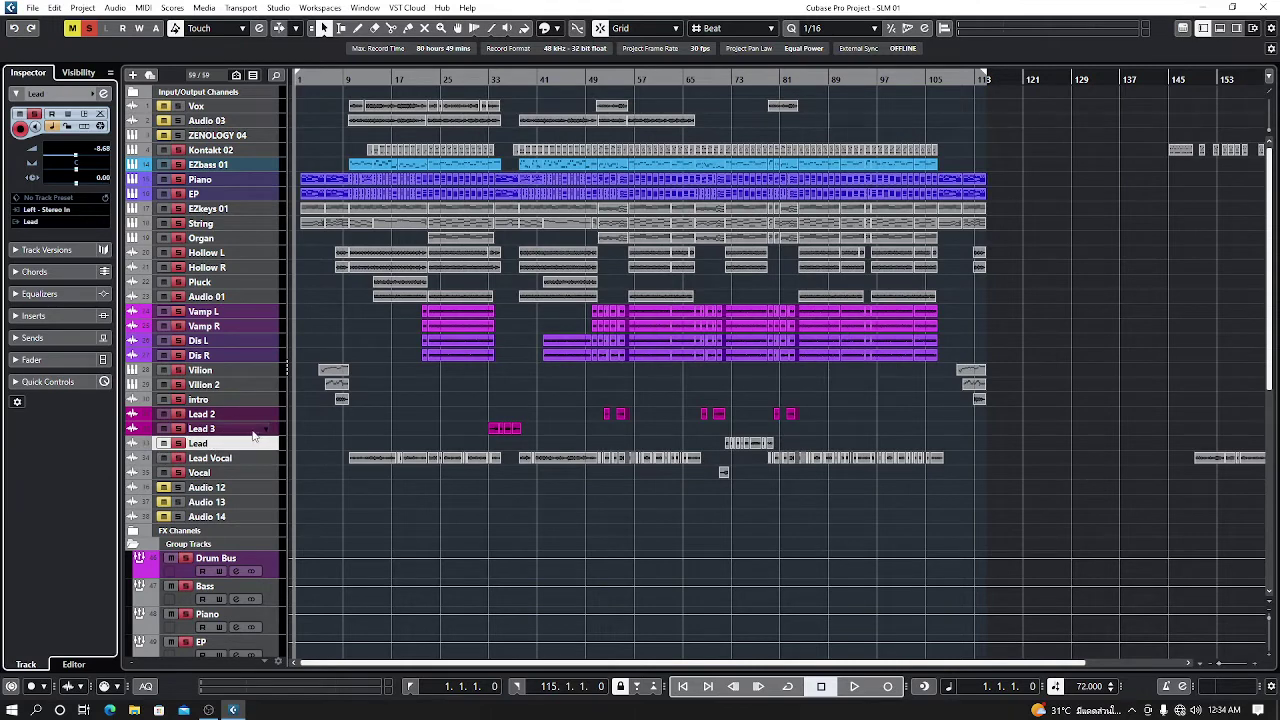
# - Route the Lead 3 track's output from Stereo Out to the Lead group
pyautogui.click(265, 430)
pyautogui.click(104, 93)
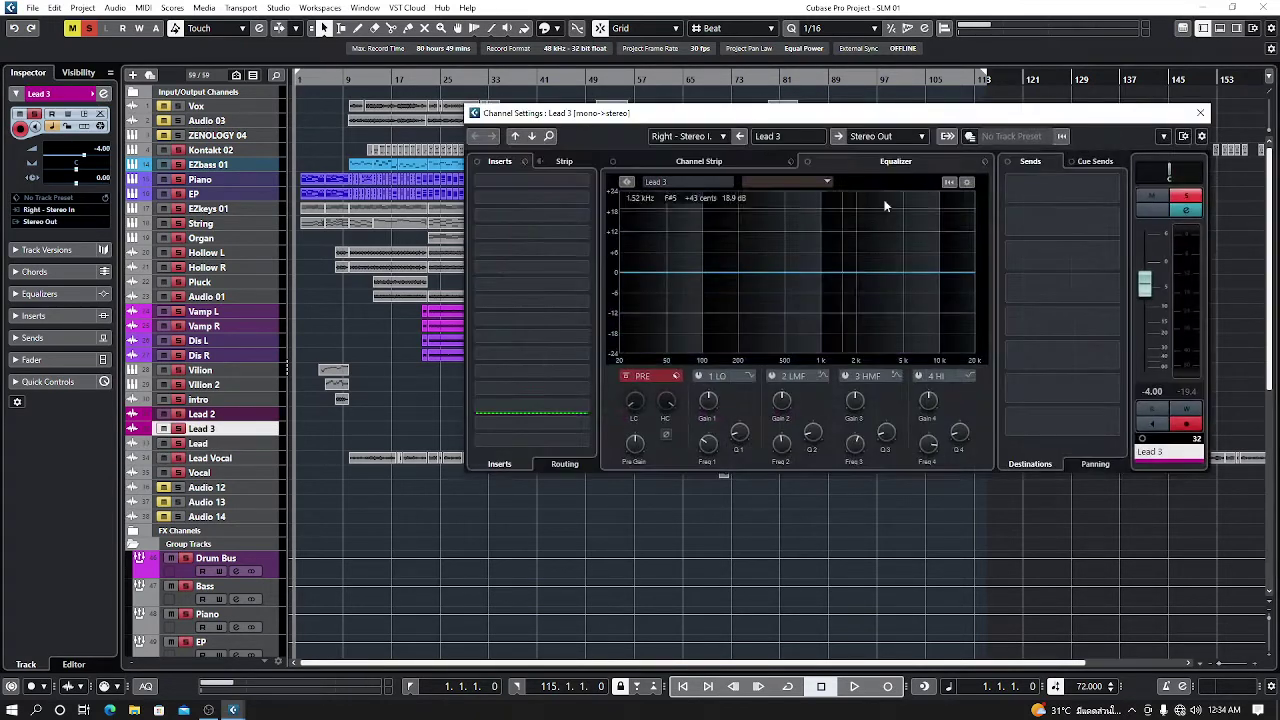
pyautogui.click(921, 138)
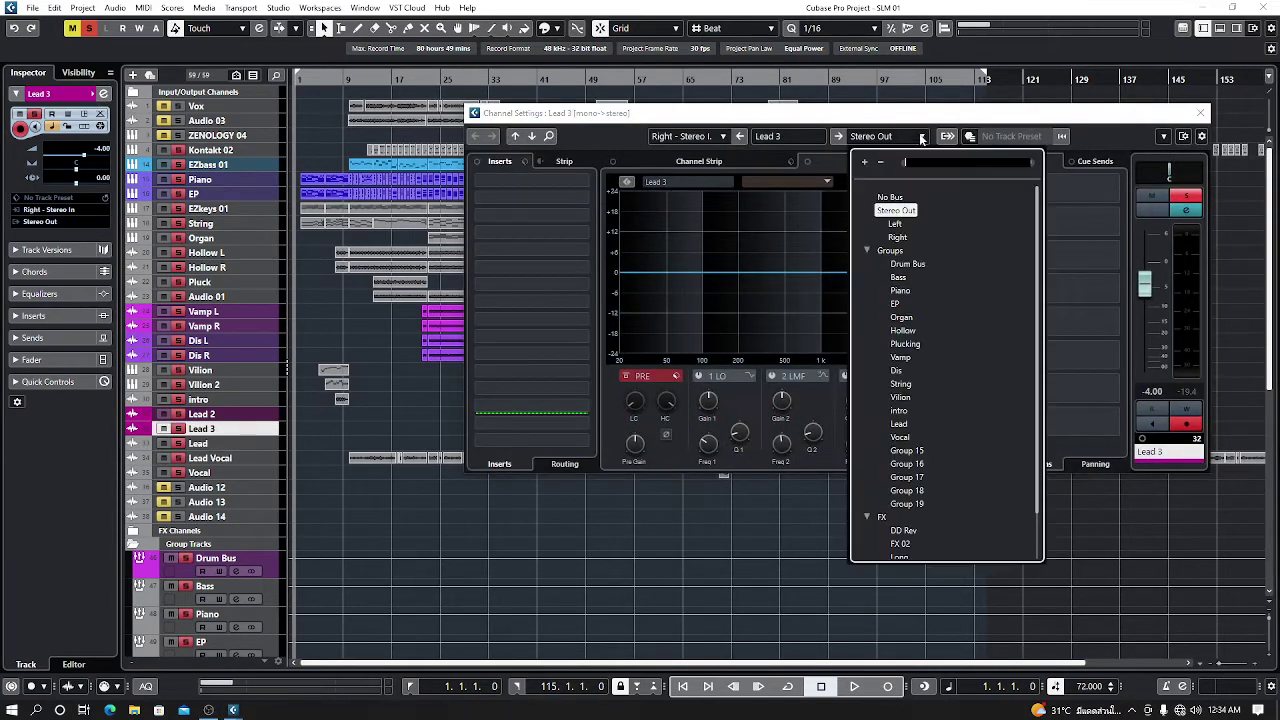
pyautogui.click(917, 422)
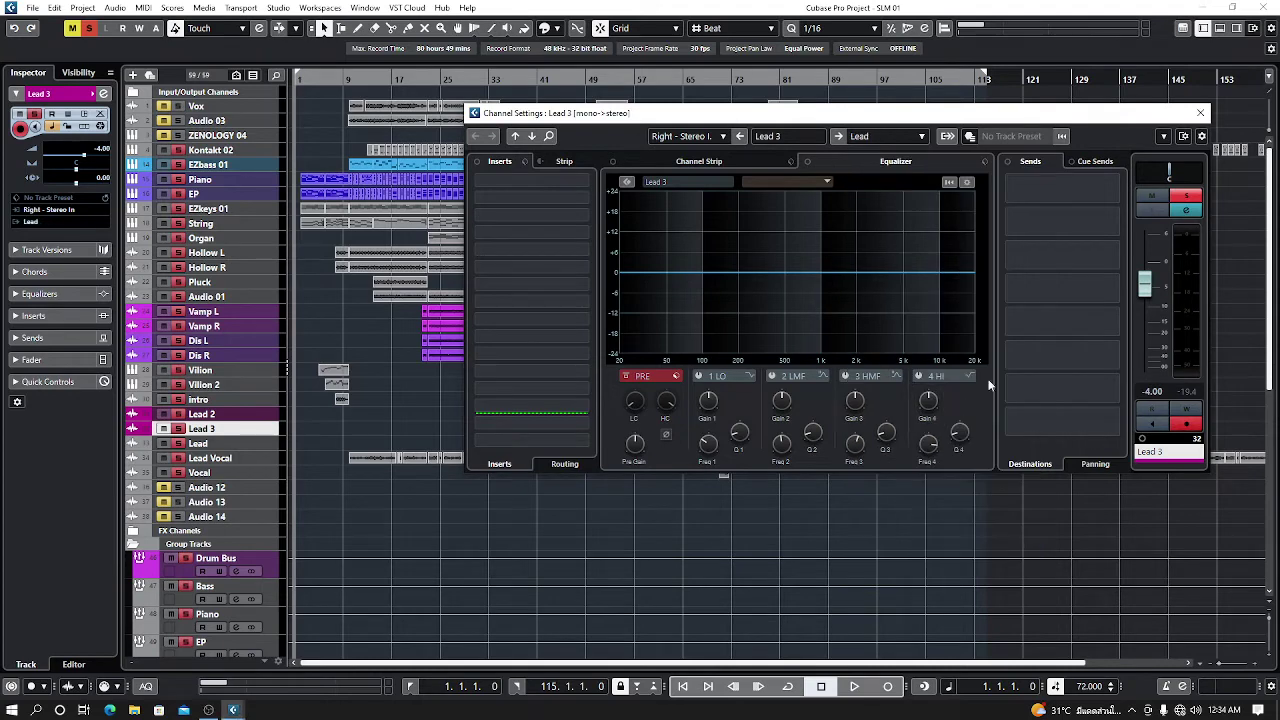
pyautogui.click(1201, 113)
# - Change the Lead 2 track's output routing to the Lead group and close its channel settings
pyautogui.click(272, 416)
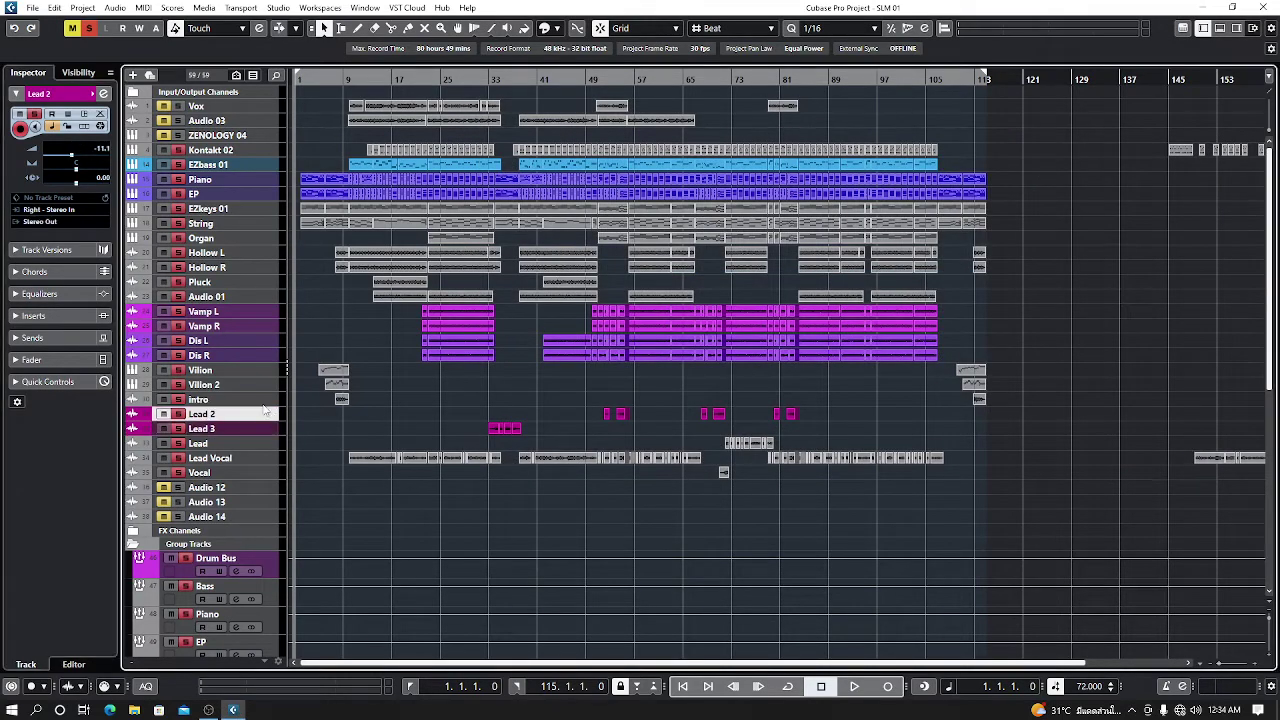
pyautogui.click(104, 93)
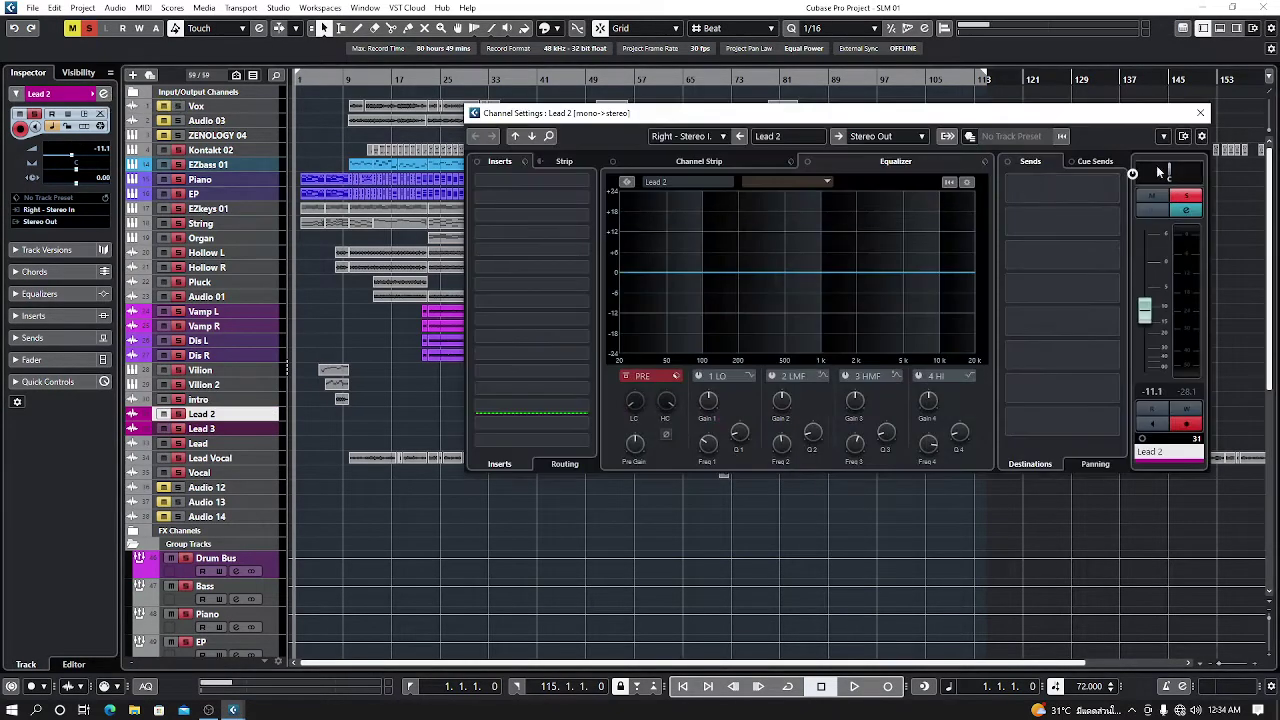
pyautogui.click(921, 137)
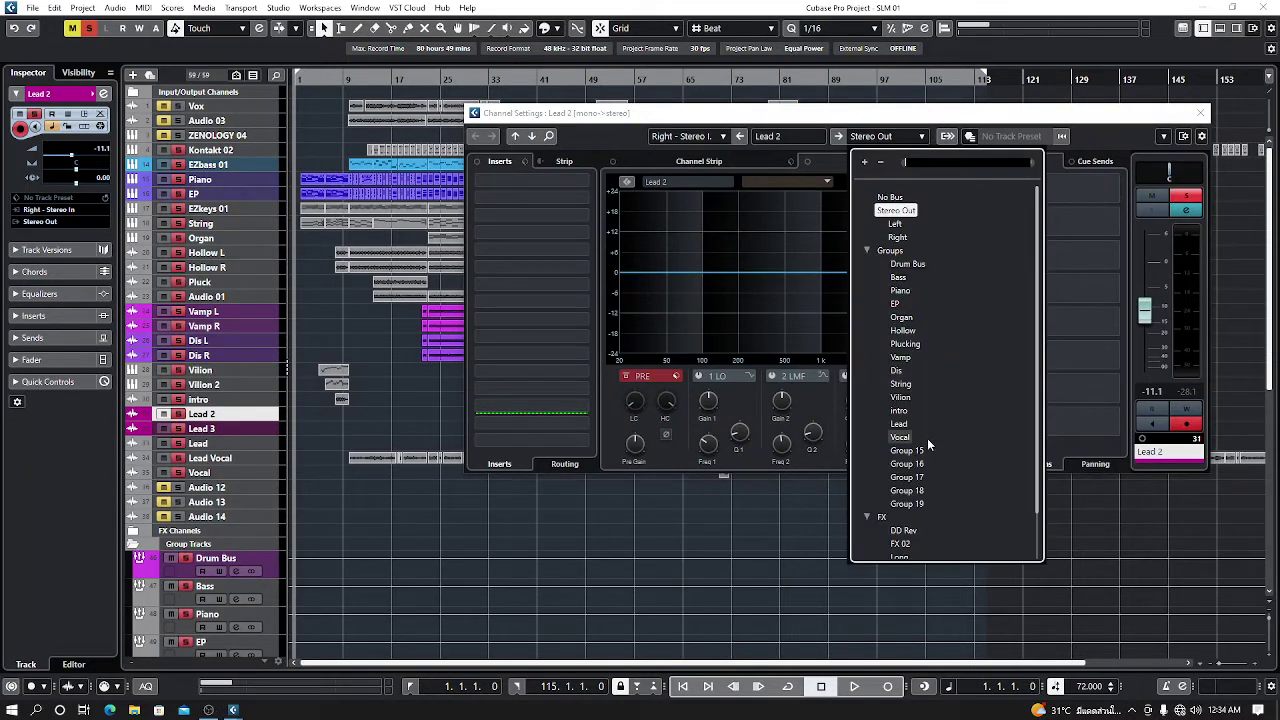
pyautogui.click(899, 424)
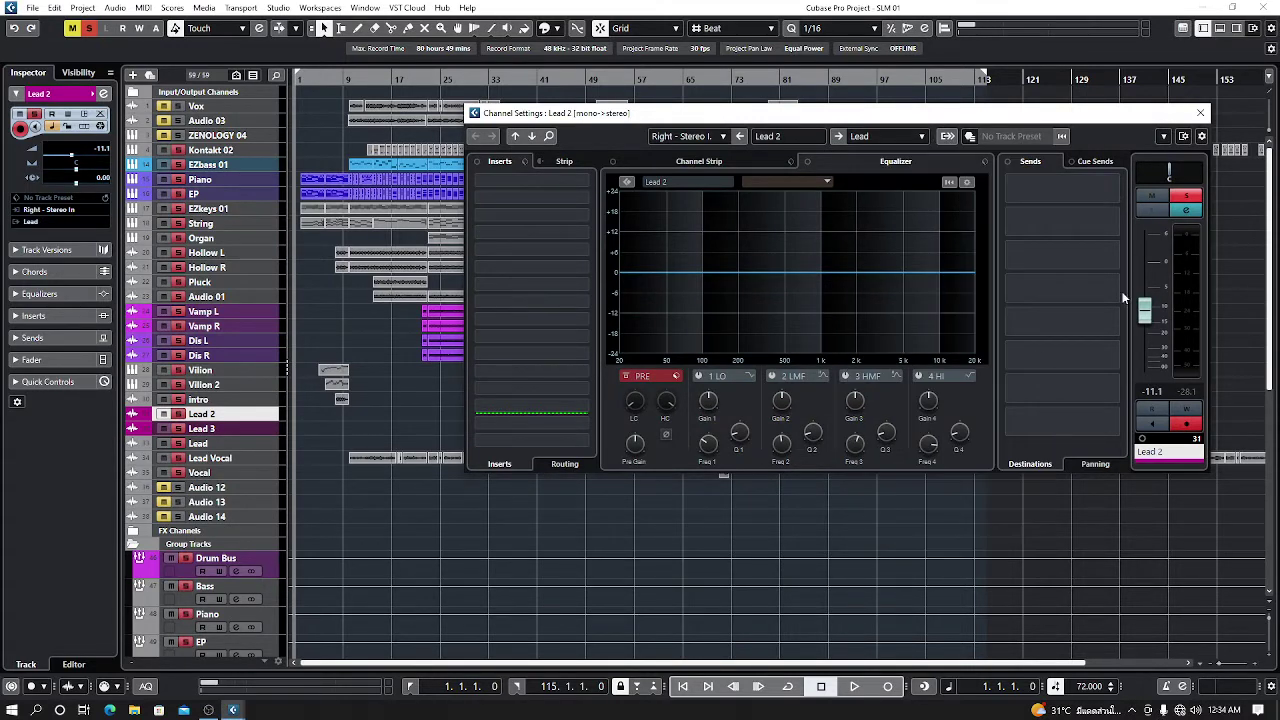
pyautogui.click(1200, 112)
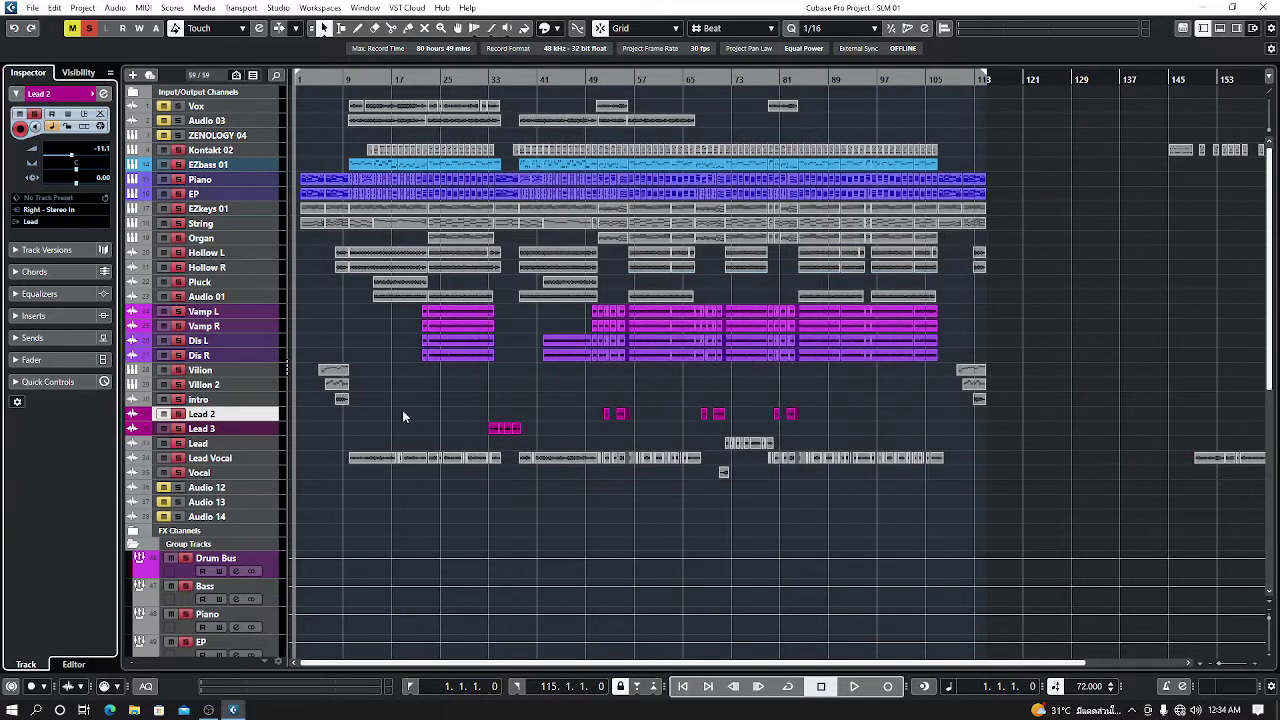
# - Route the Lead Vocal track's output to the Vocal group and close its channel settings
pyautogui.click(278, 458)
pyautogui.click(105, 92)
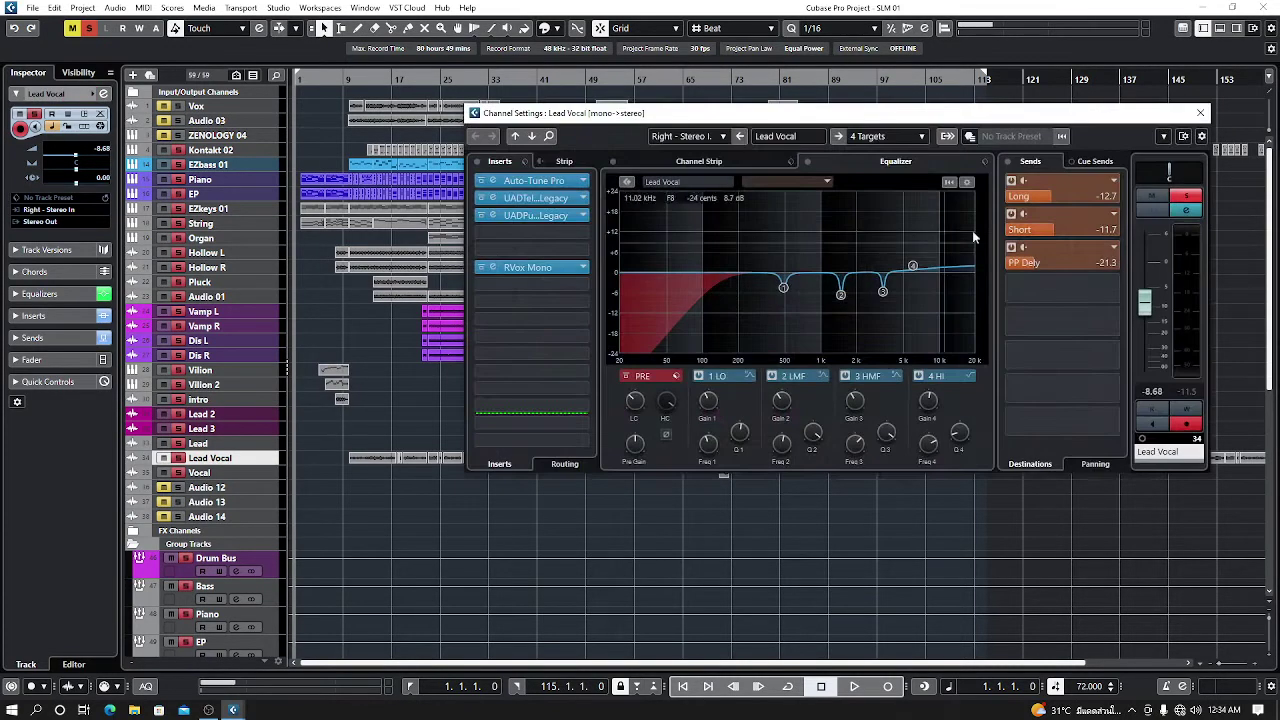
pyautogui.click(923, 136)
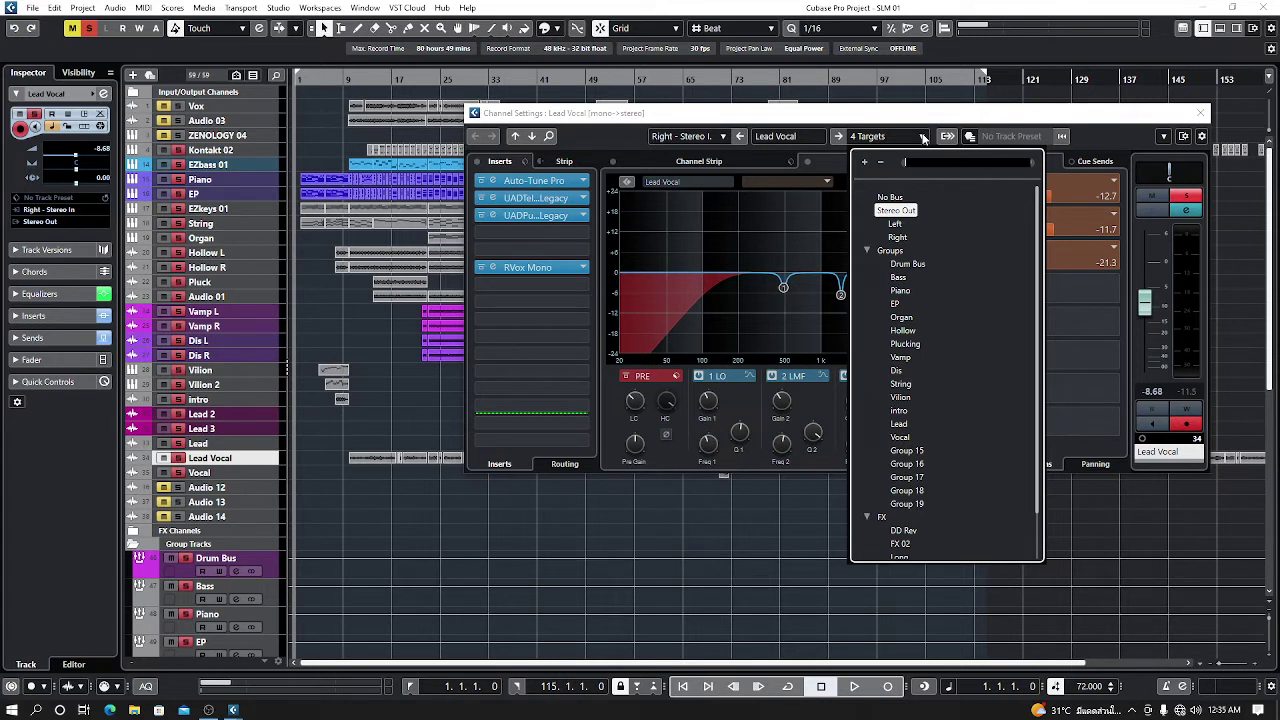
pyautogui.click(904, 439)
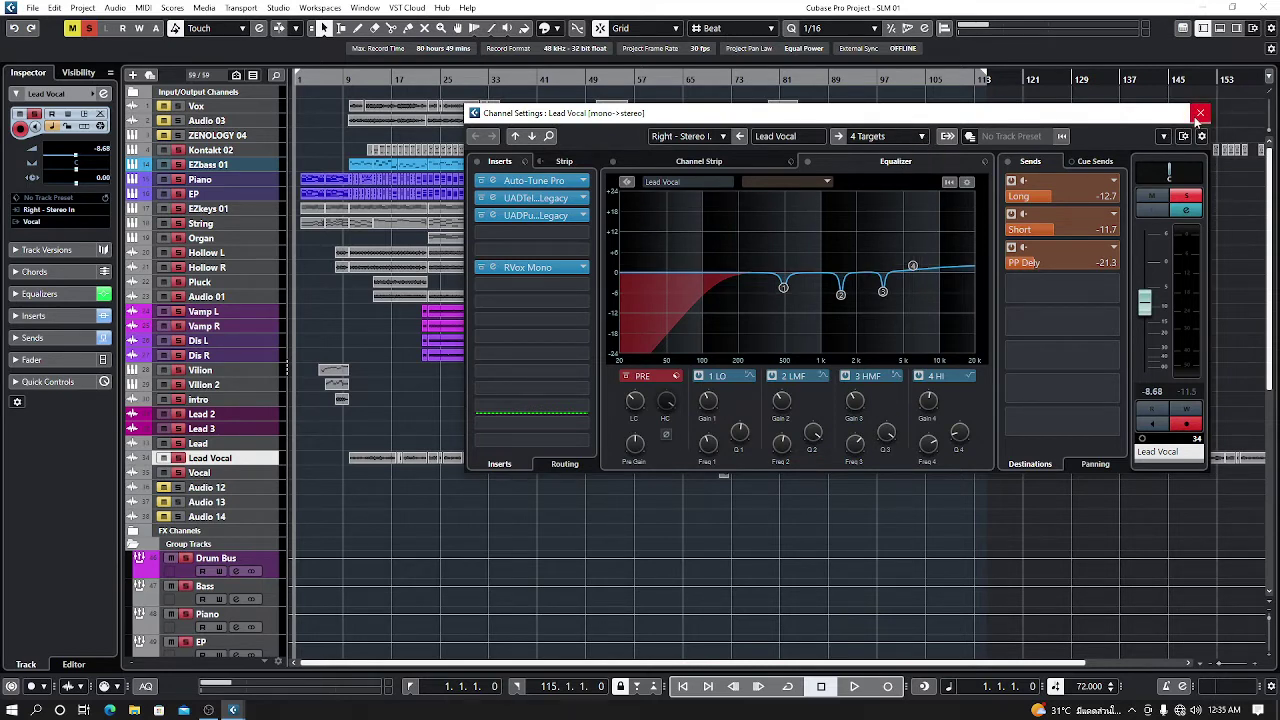
pyautogui.click(1199, 113)
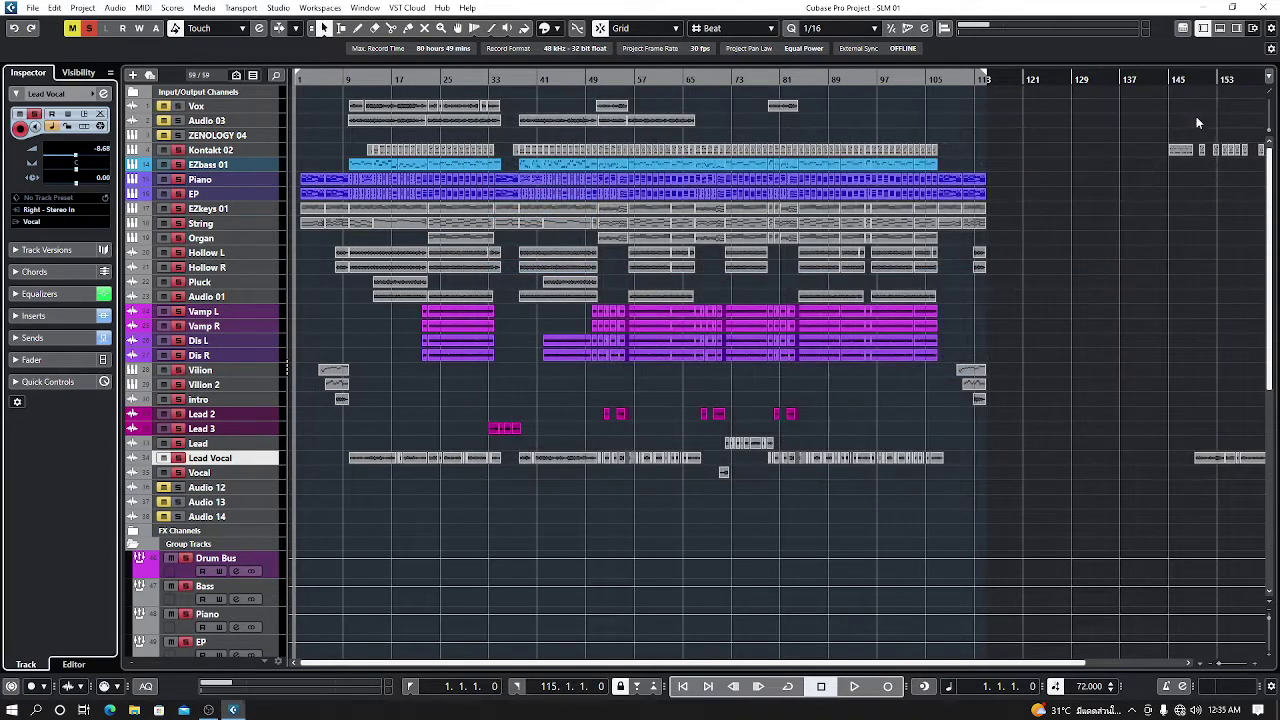
# - Route the Vocal track's output to the Vocal group in the full MixConsole, and return to the project view without the lower mixer
pyautogui.click(1220, 27)
pyautogui.click(1246, 418)
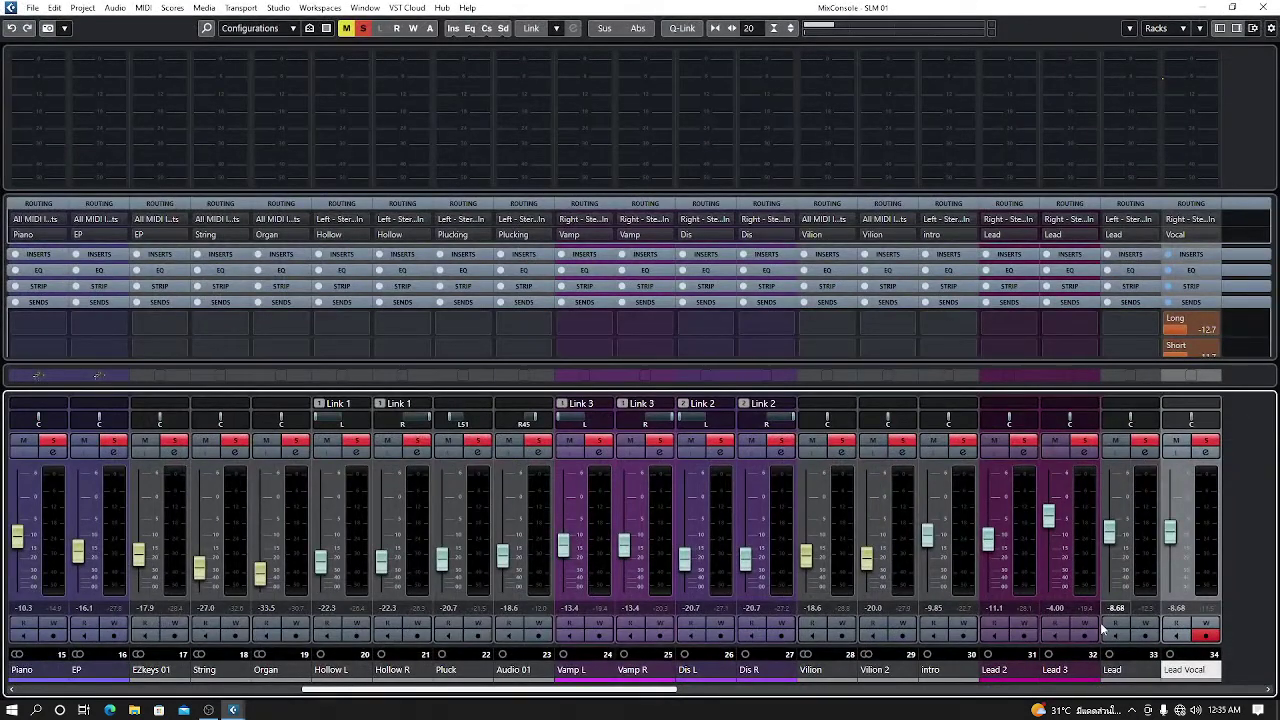
pyautogui.moveTo(665, 693); pyautogui.dragTo(801, 695)
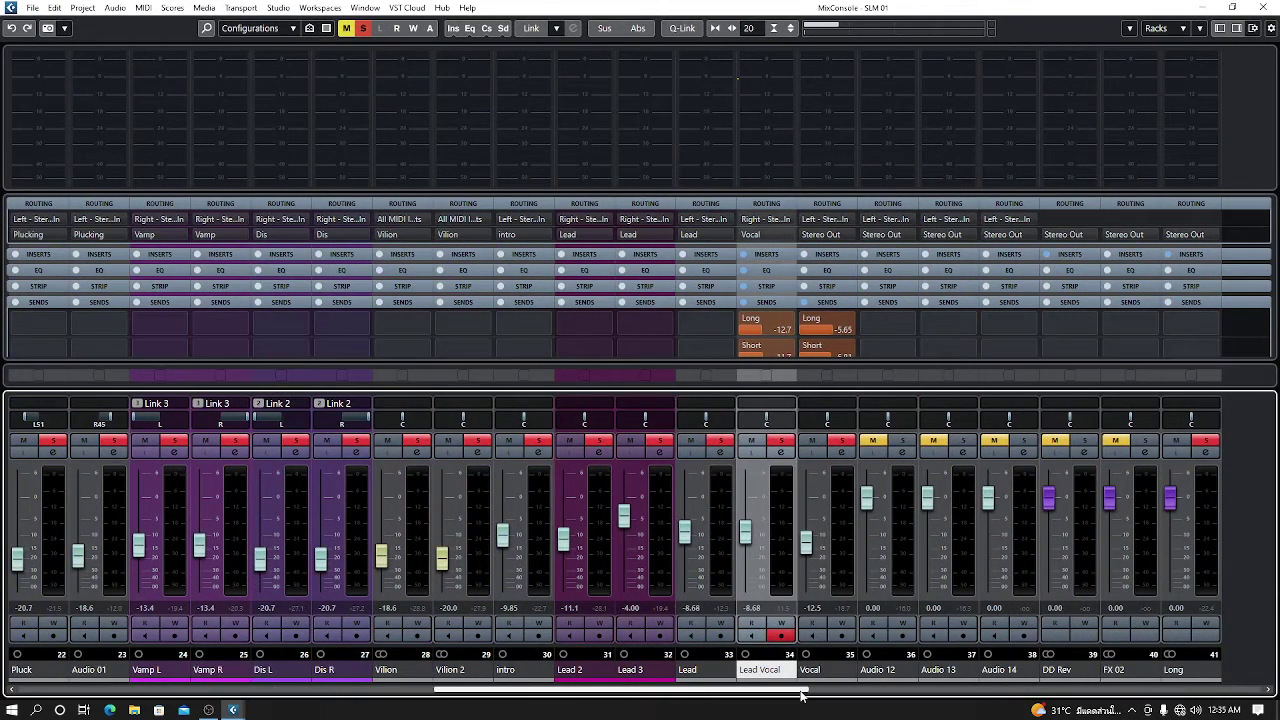
pyautogui.click(848, 234)
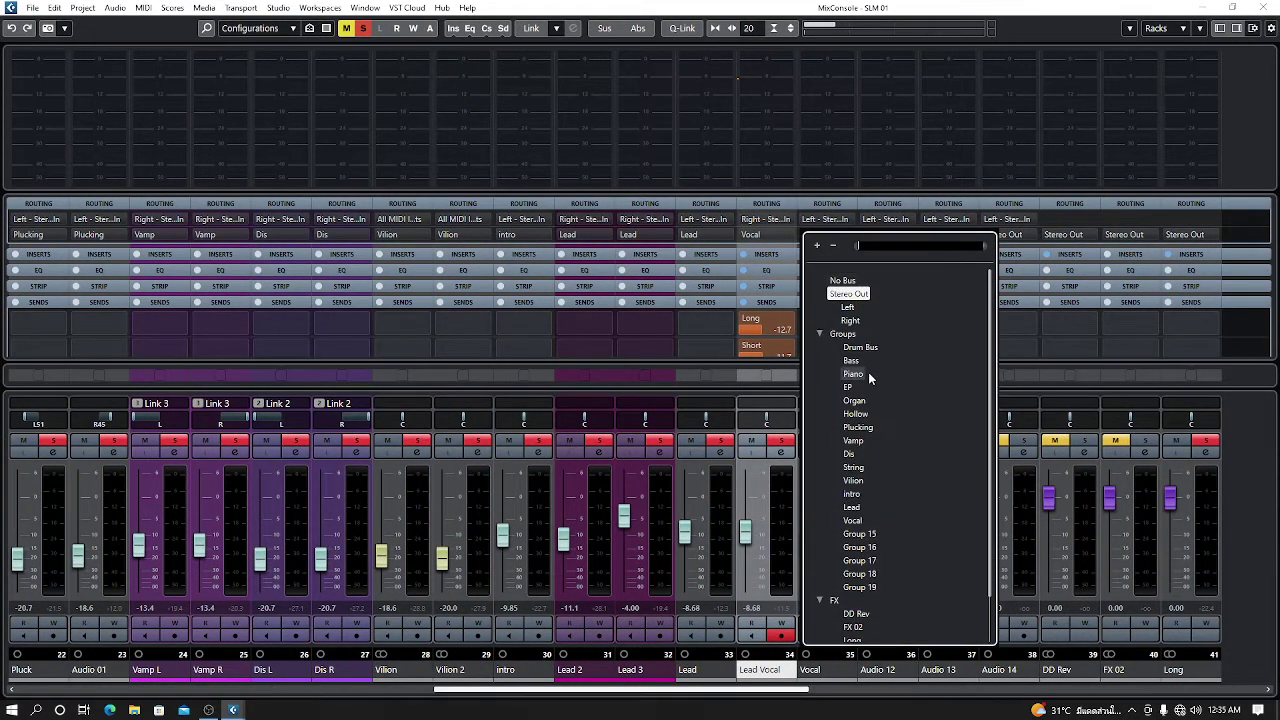
pyautogui.click(865, 521)
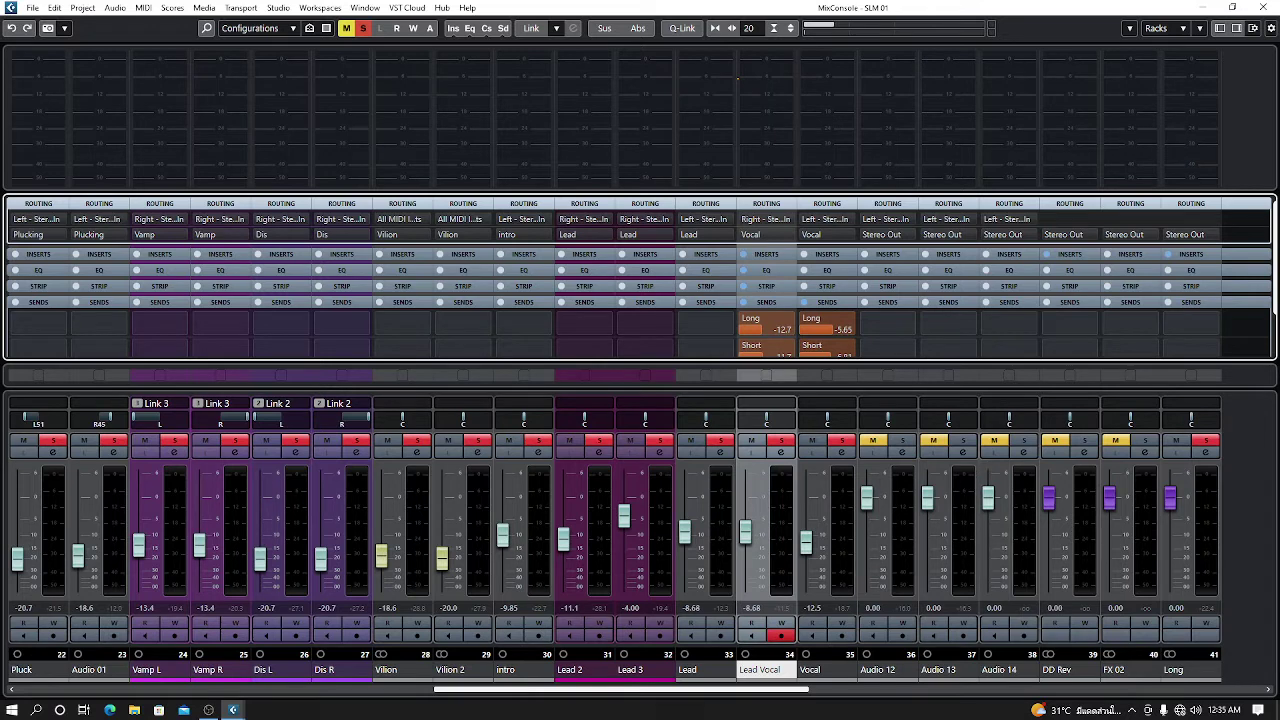
pyautogui.click(1262, 9)
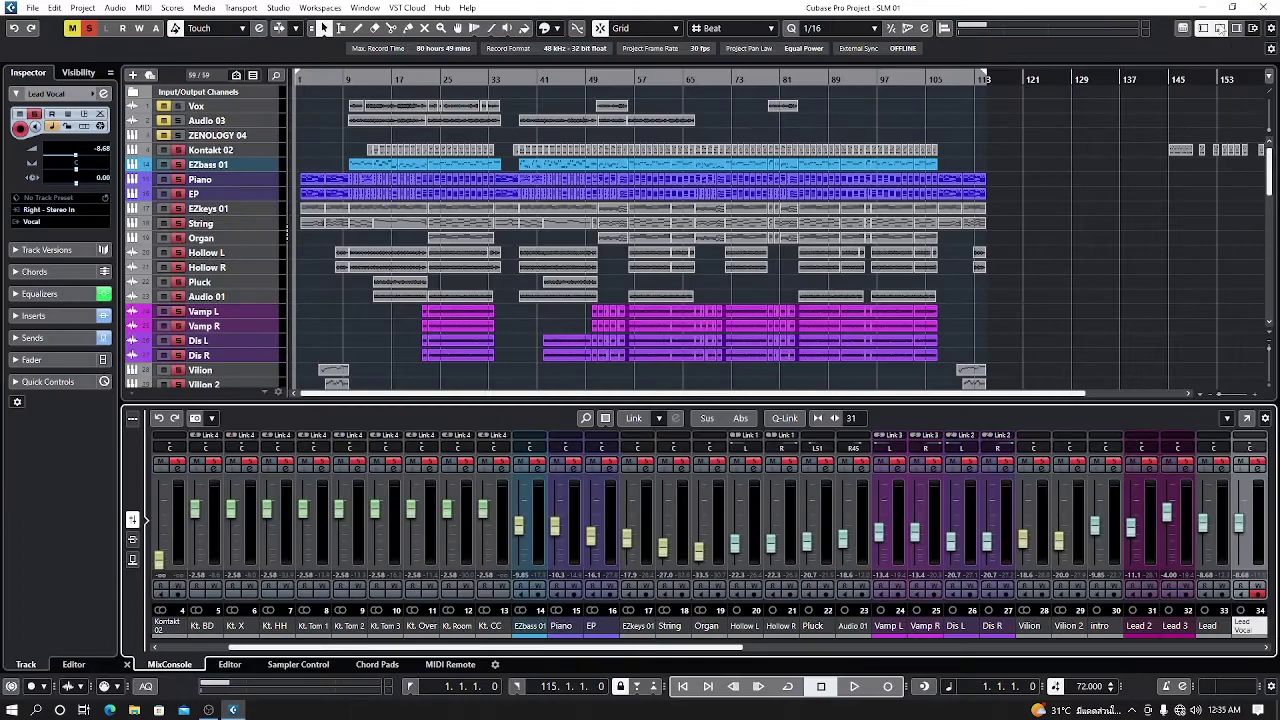
pyautogui.click(1220, 30)
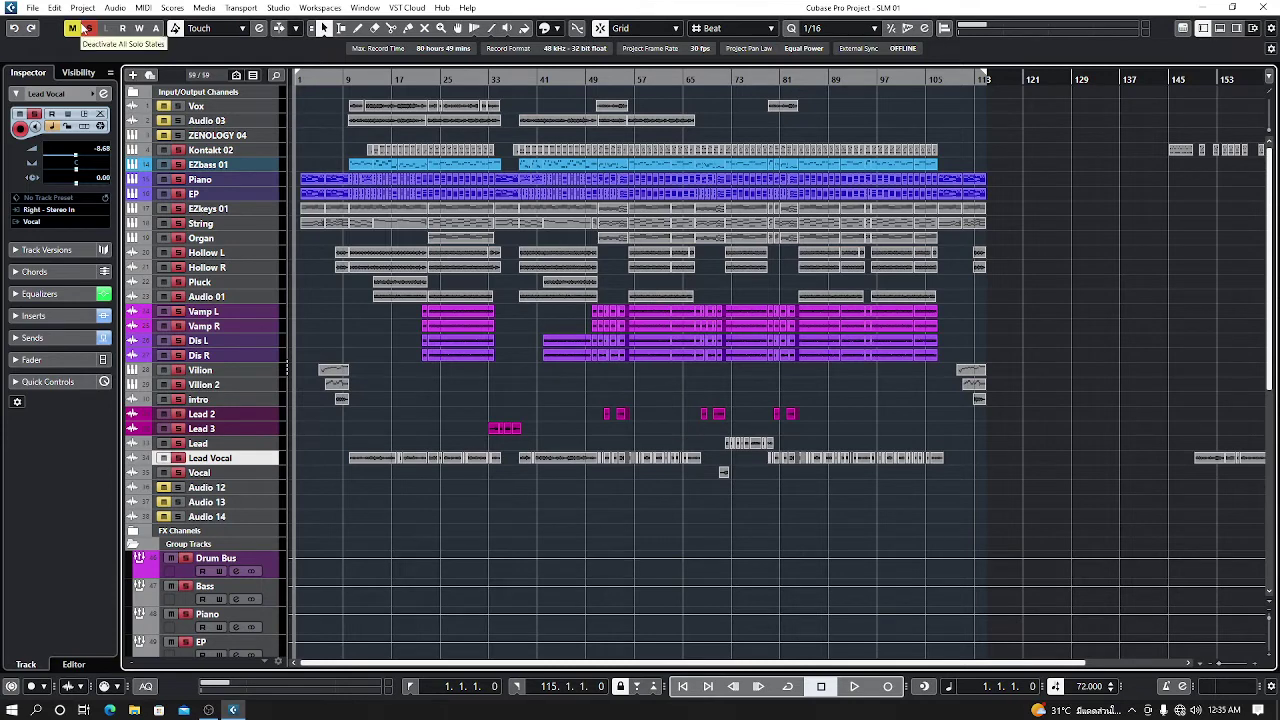
# - Deactivate all solo states and rename the Group 19 track as Mix Bus
pyautogui.click(89, 28)
pyautogui.scroll(-6, 400, 328)
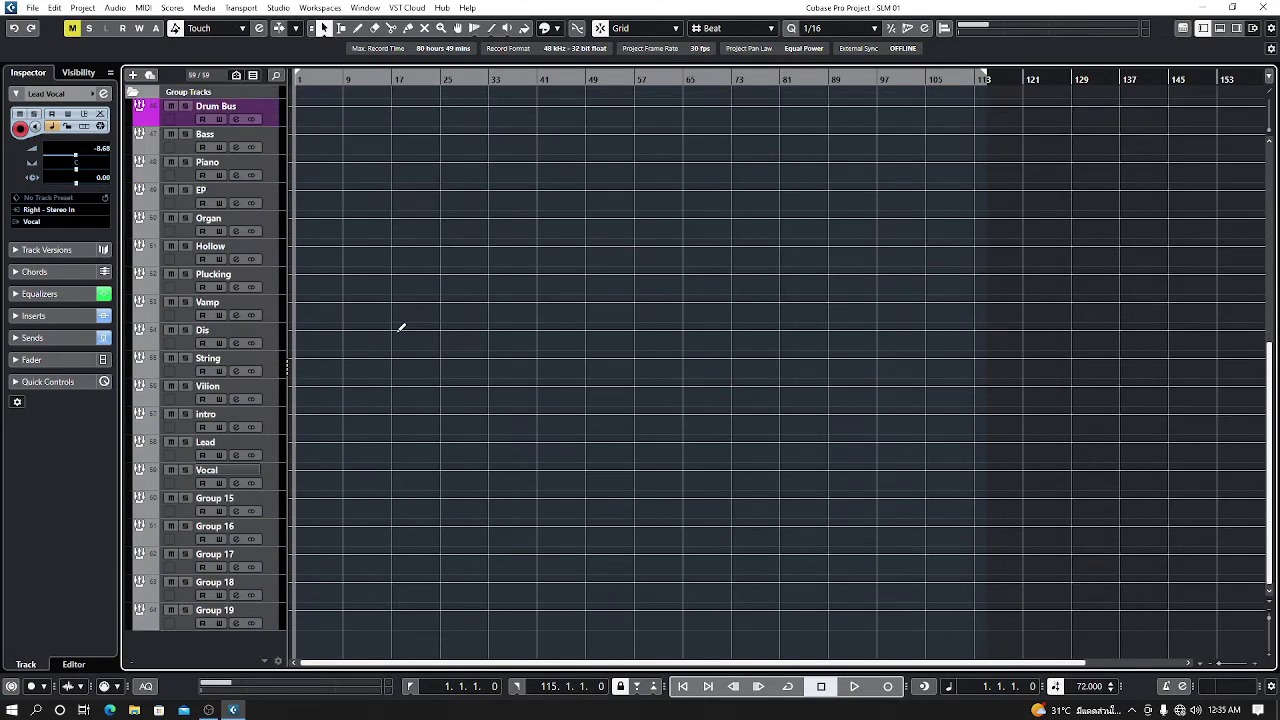
pyautogui.doubleClick(215, 610)
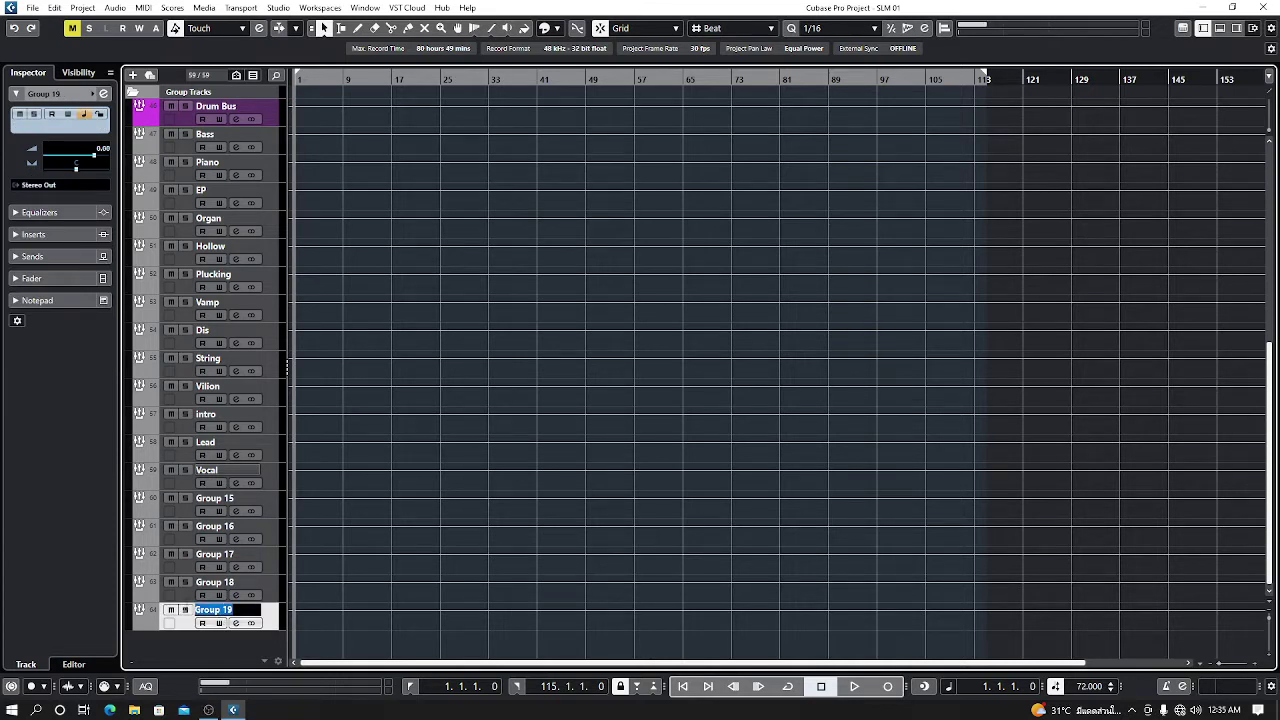
pyautogui.write('Mix Bus')
pyautogui.press('Return')
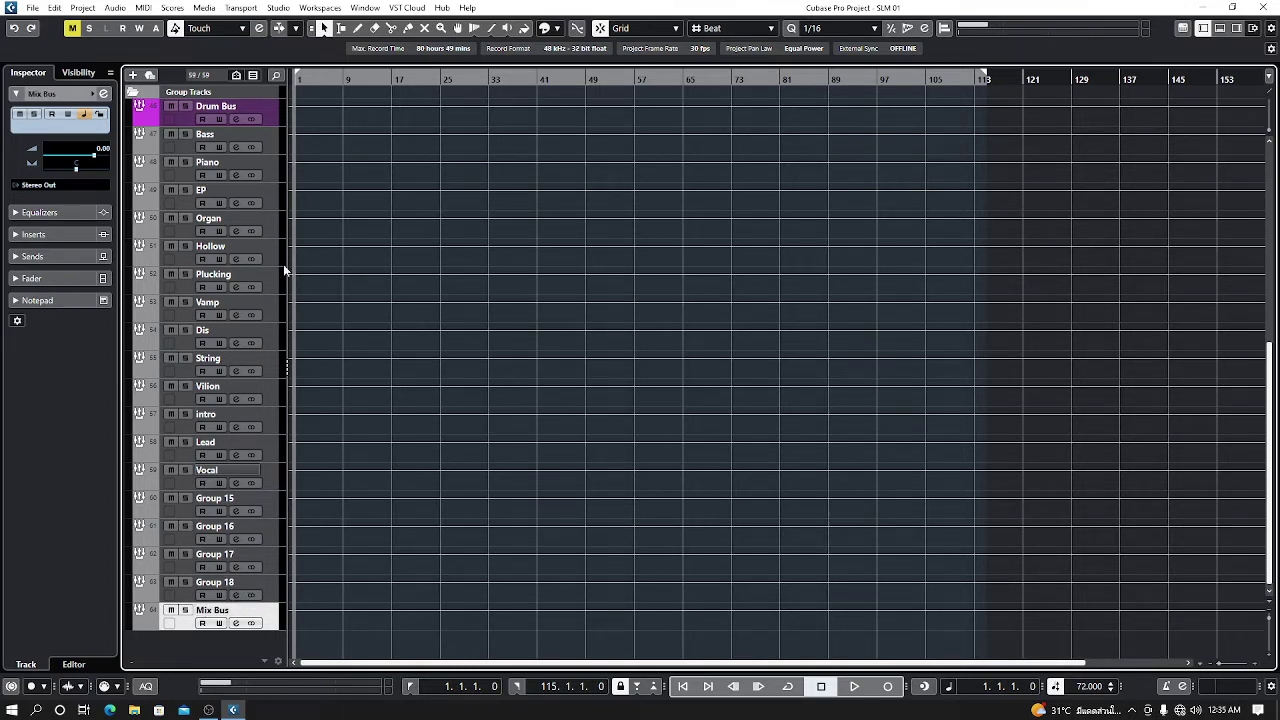
# - Check the Mix Bus group's channel settings and its output routing options
pyautogui.scroll(4, 262, 236)
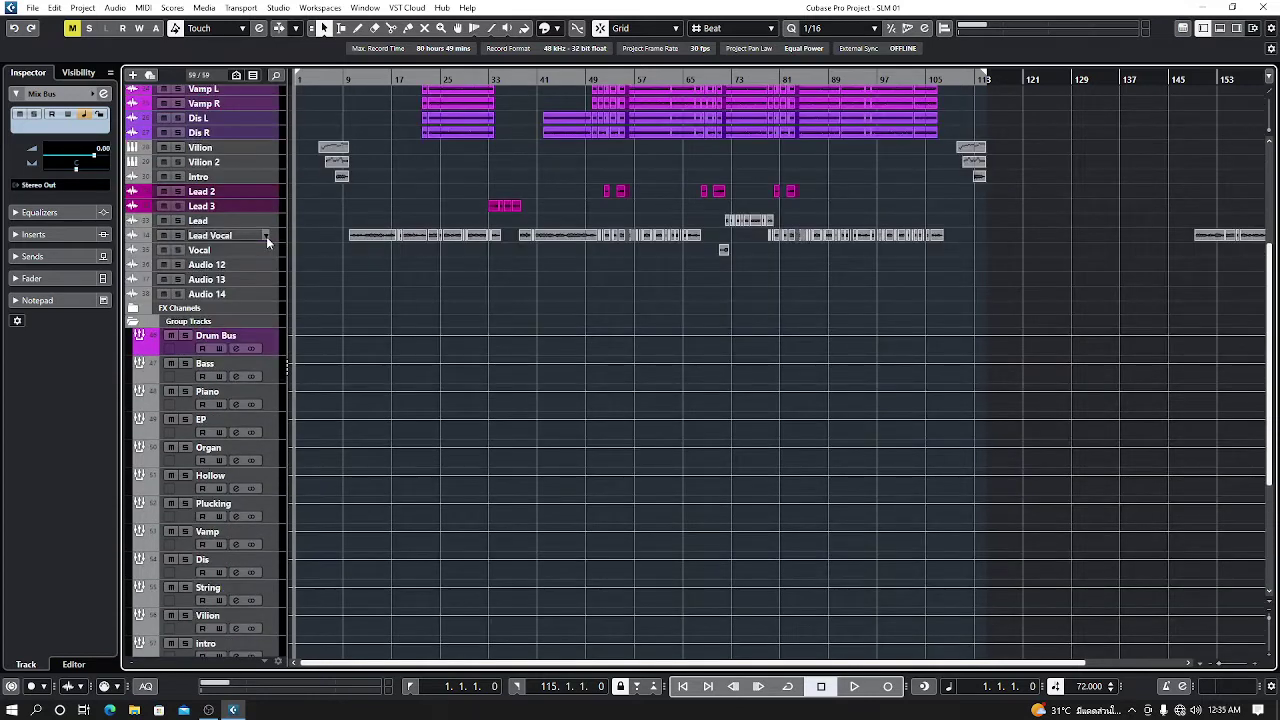
pyautogui.scroll(-2, 262, 236)
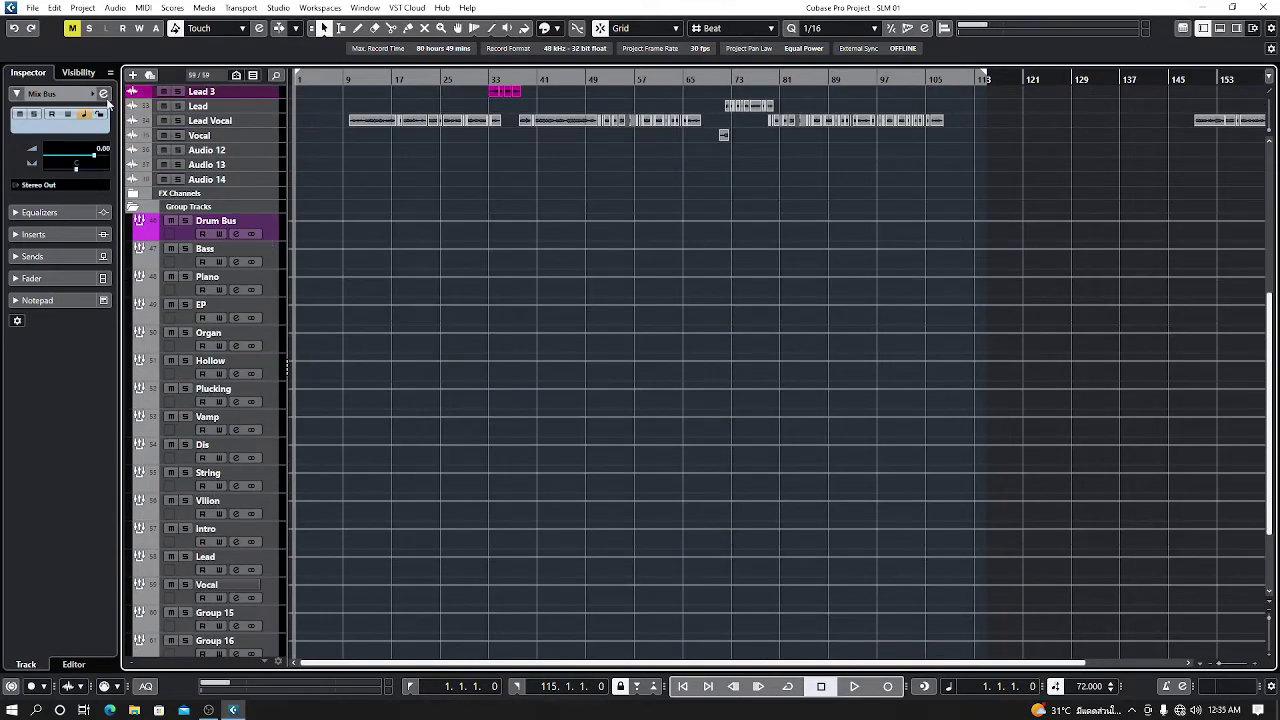
pyautogui.click(103, 93)
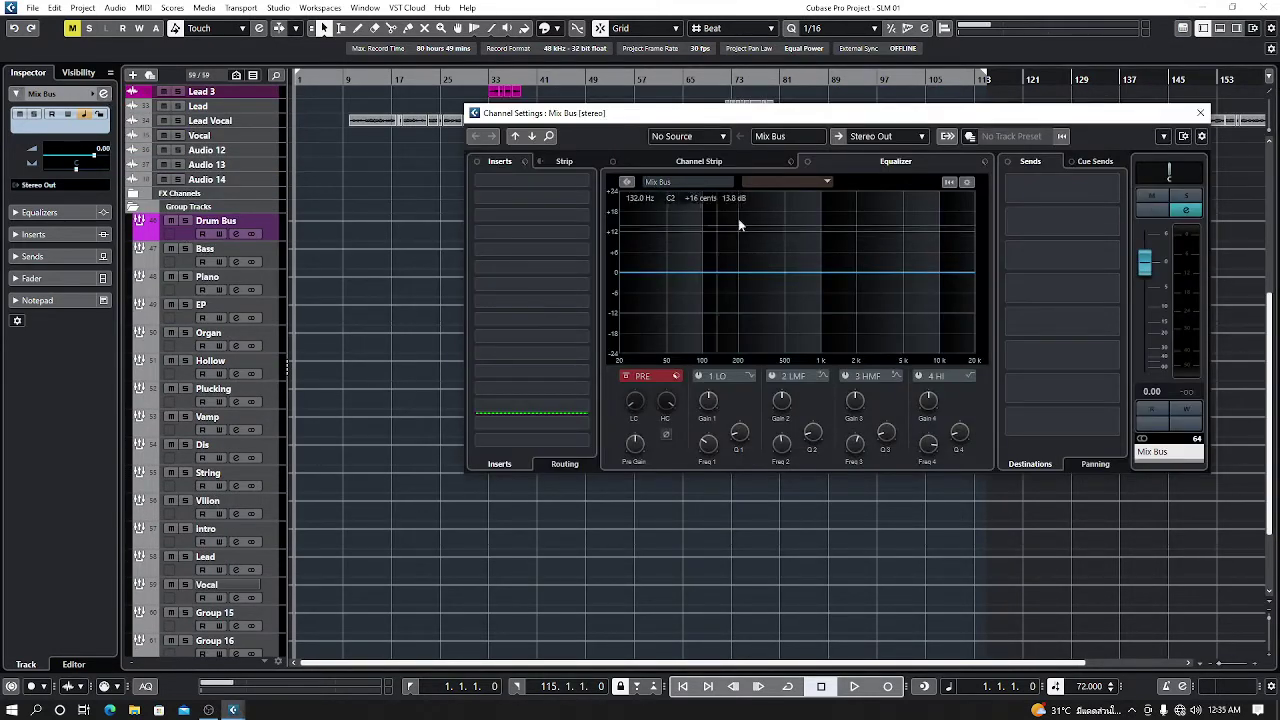
pyautogui.click(915, 137)
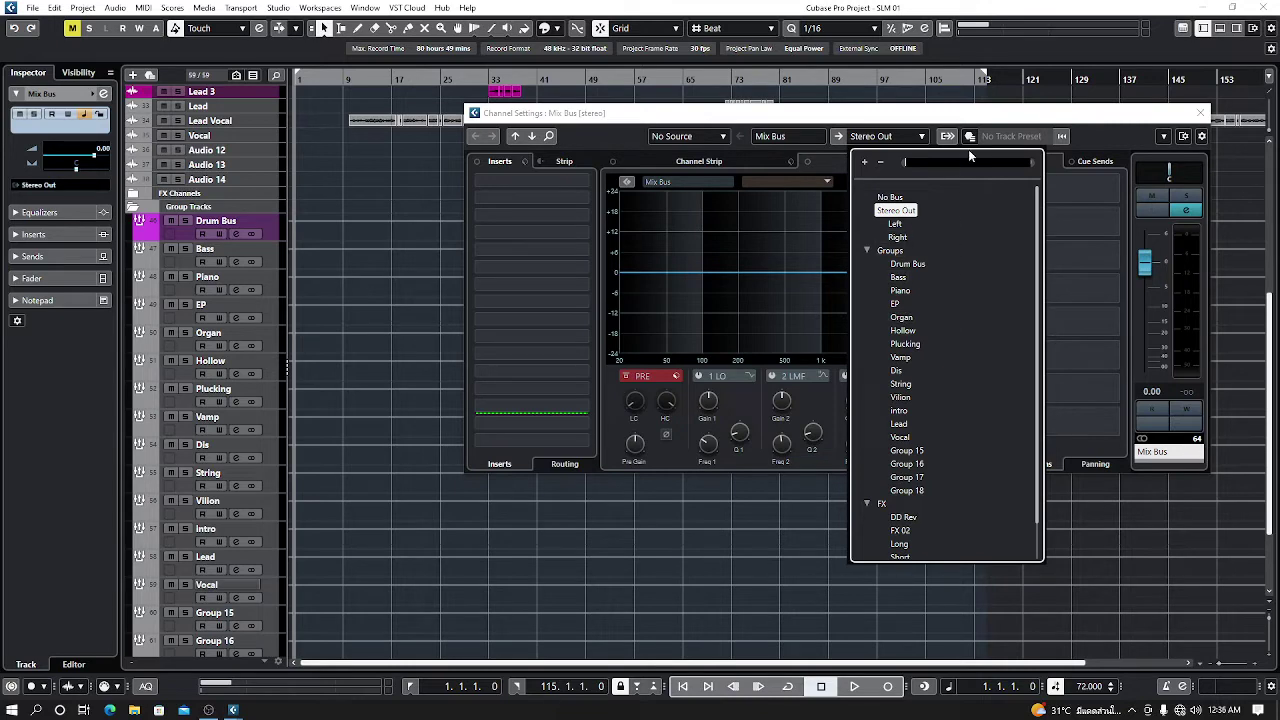
pyautogui.click(1058, 122)
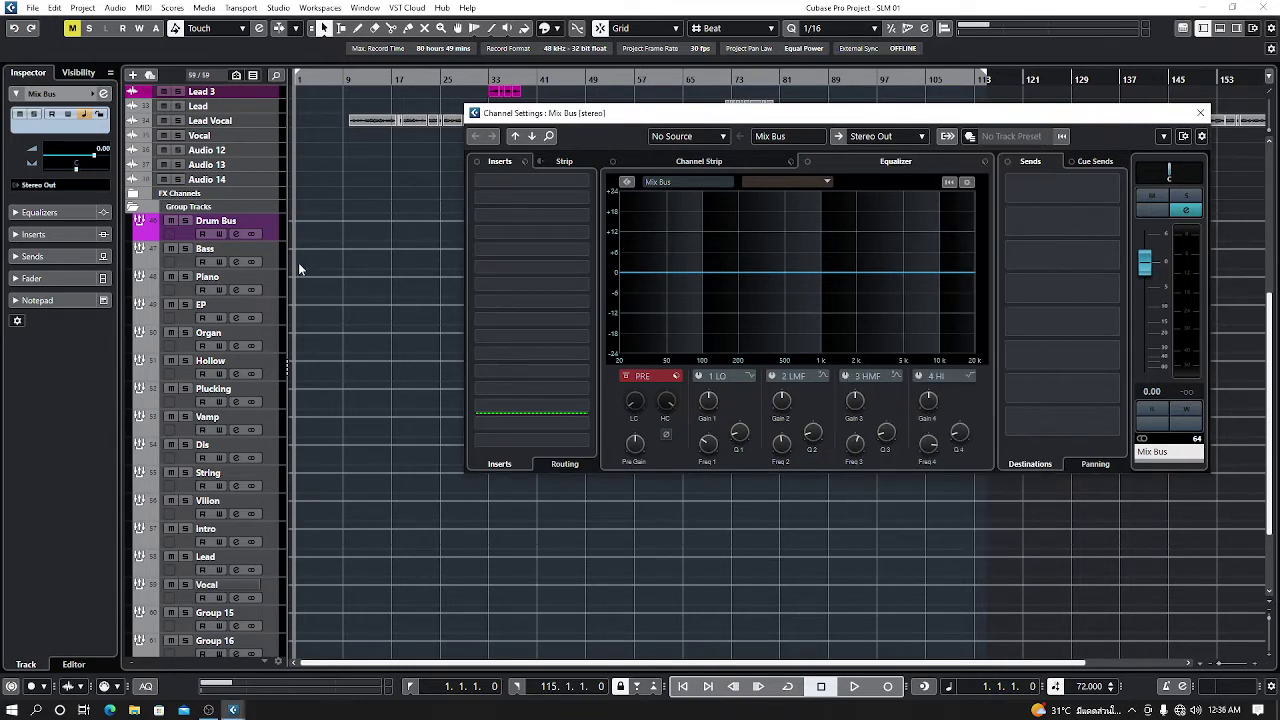
# - Route the outputs of the Drum Bus and Bass groups to Mix Bus in their channel settings
pyautogui.click(188, 236)
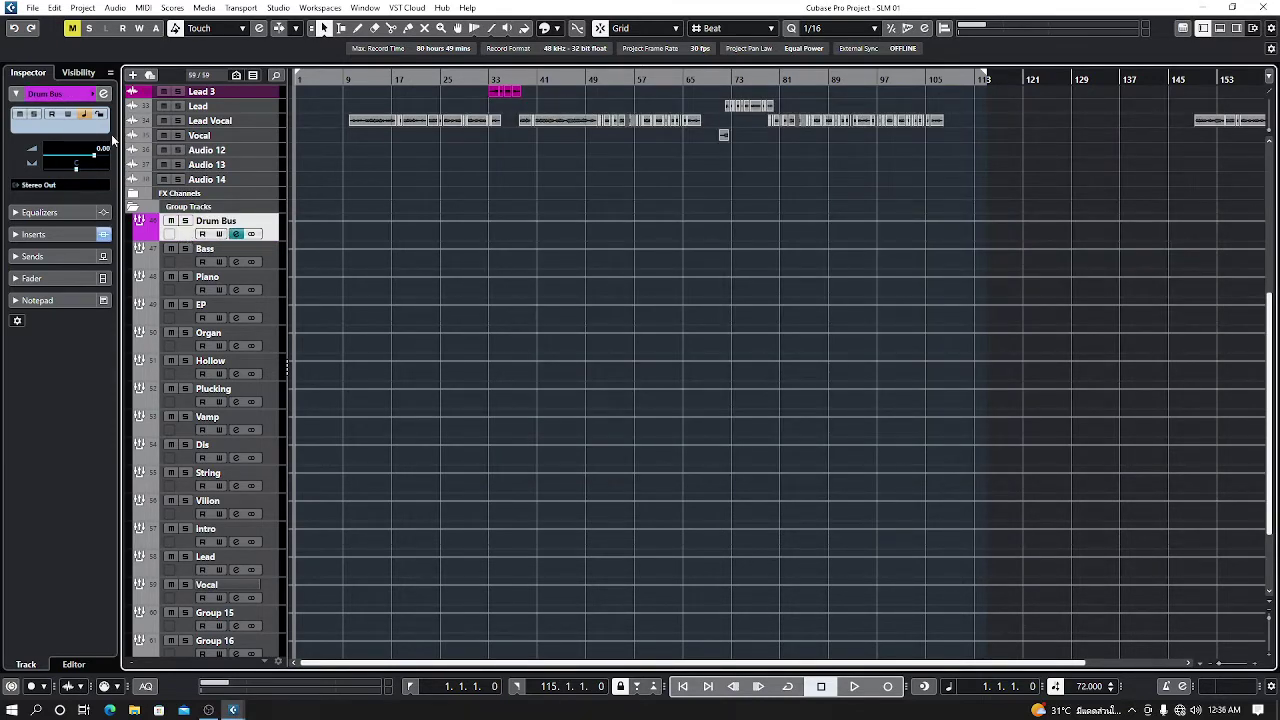
pyautogui.click(103, 94)
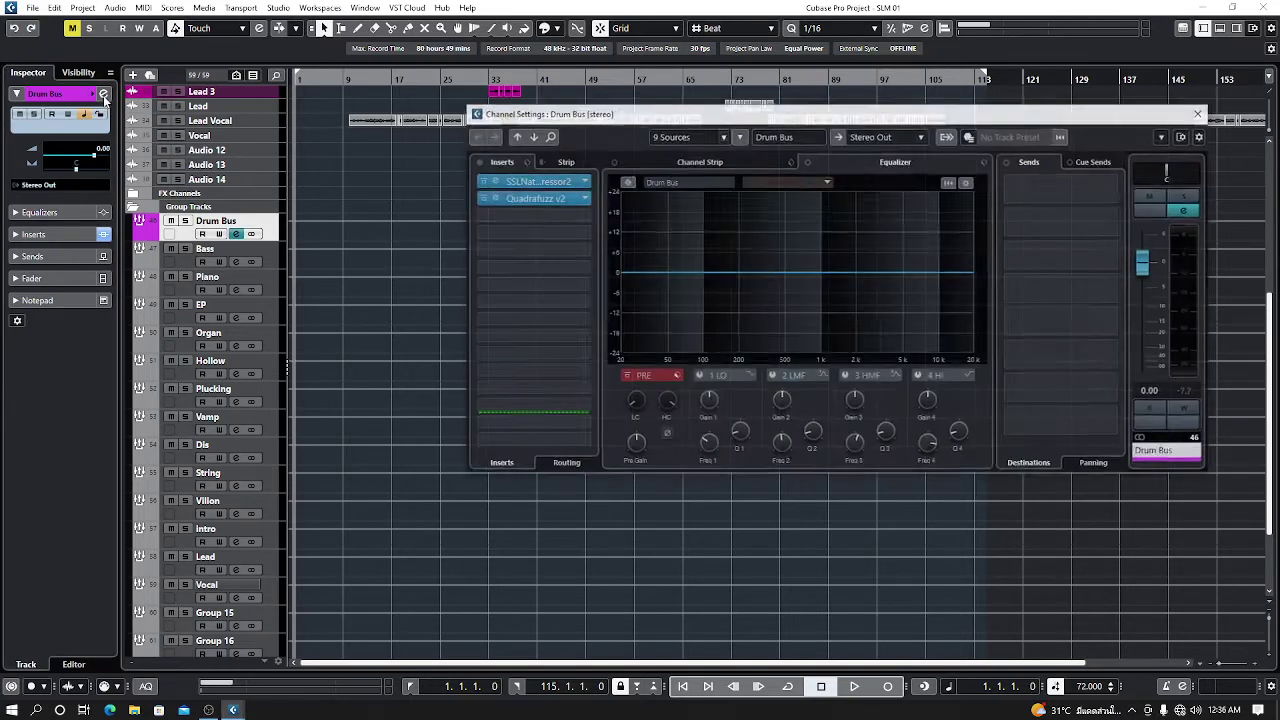
pyautogui.click(918, 137)
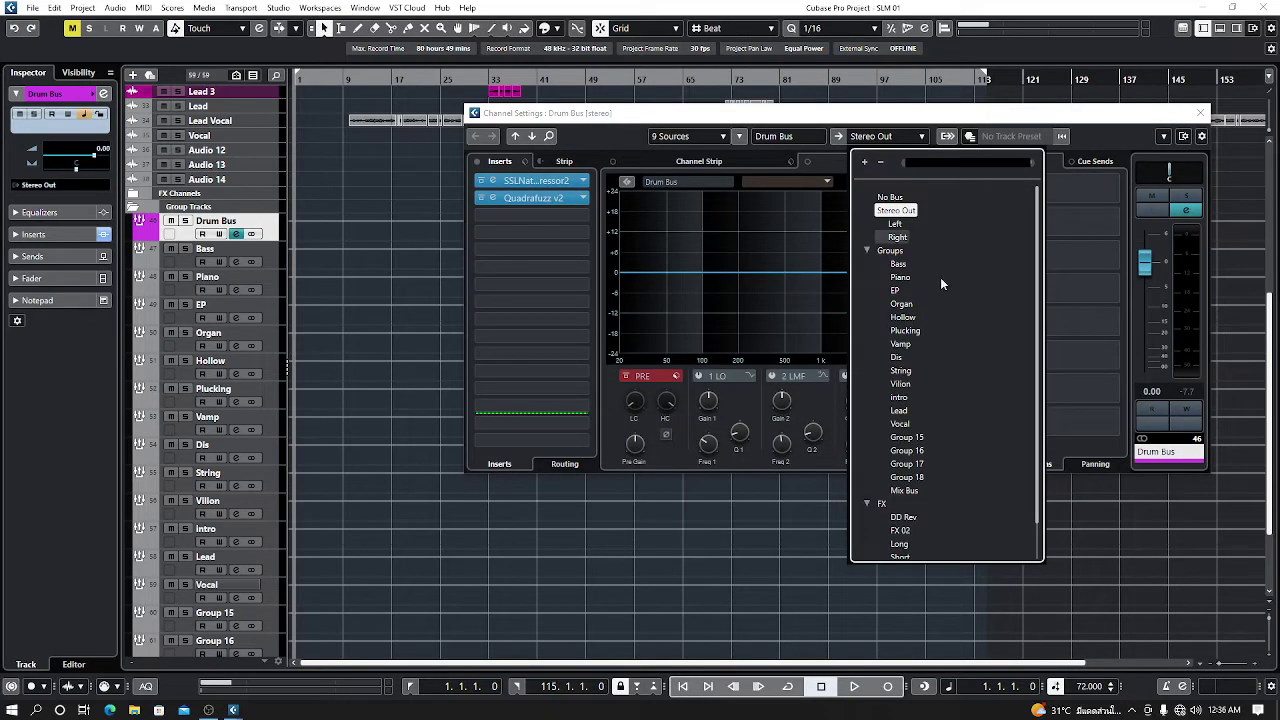
pyautogui.click(905, 490)
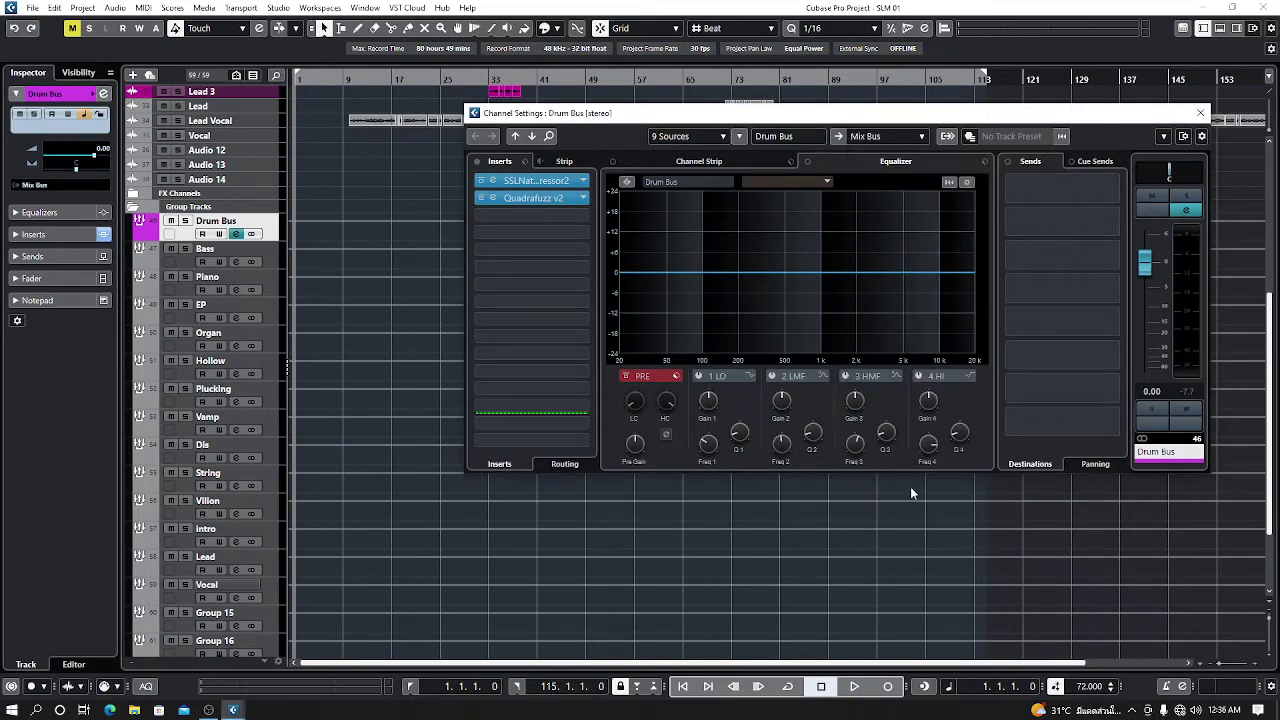
pyautogui.press('Down')
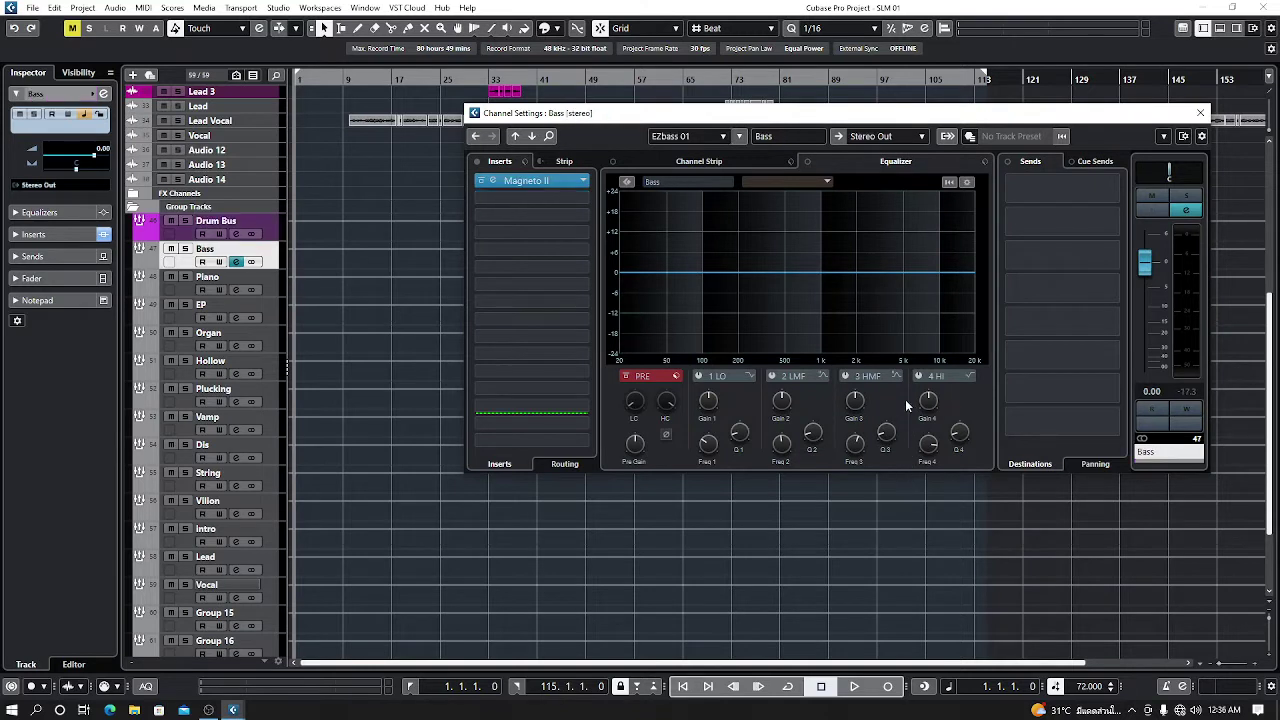
pyautogui.click(922, 137)
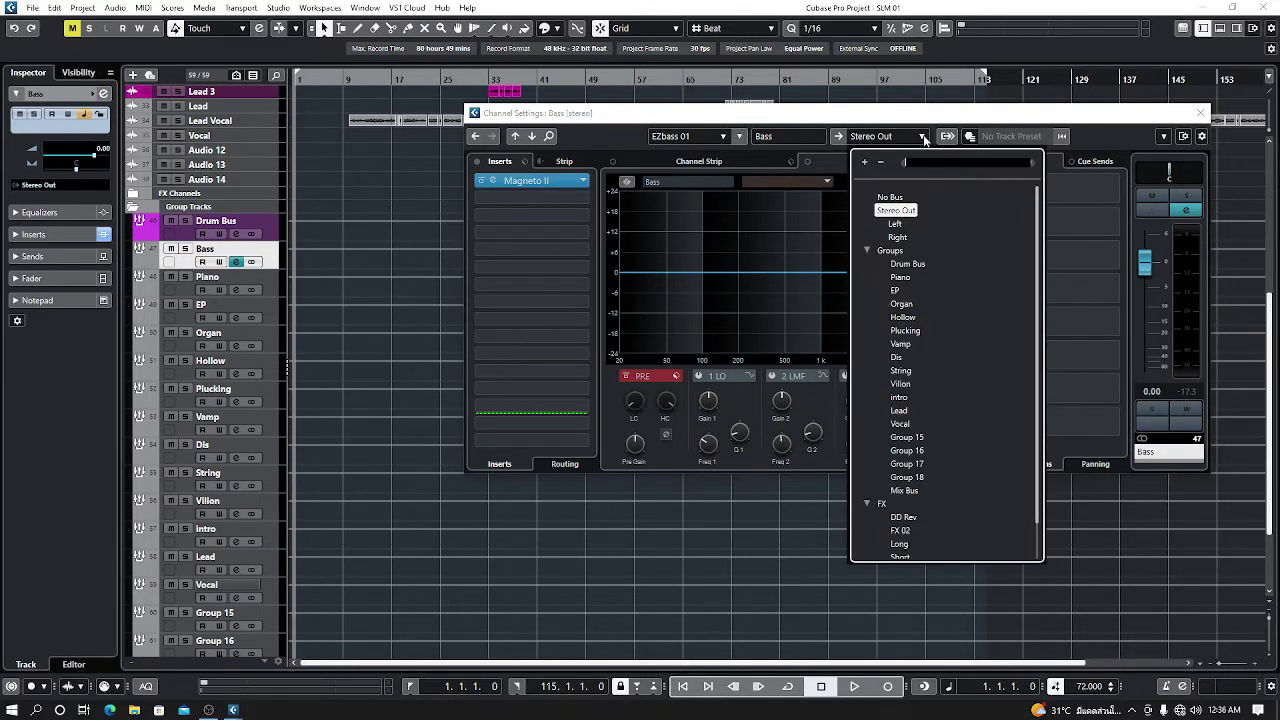
pyautogui.click(920, 490)
# - Route the outputs of the Piano and EP groups to Mix Bus
pyautogui.press('Down')
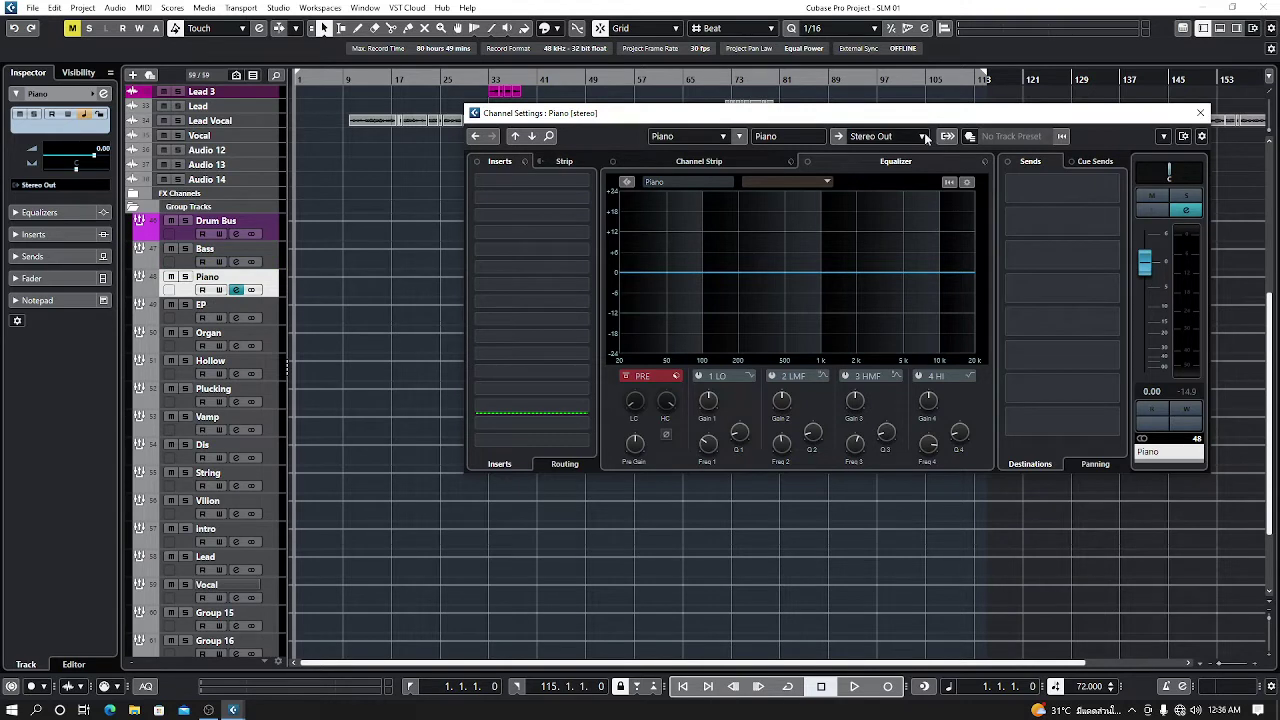
pyautogui.click(922, 137)
pyautogui.click(903, 490)
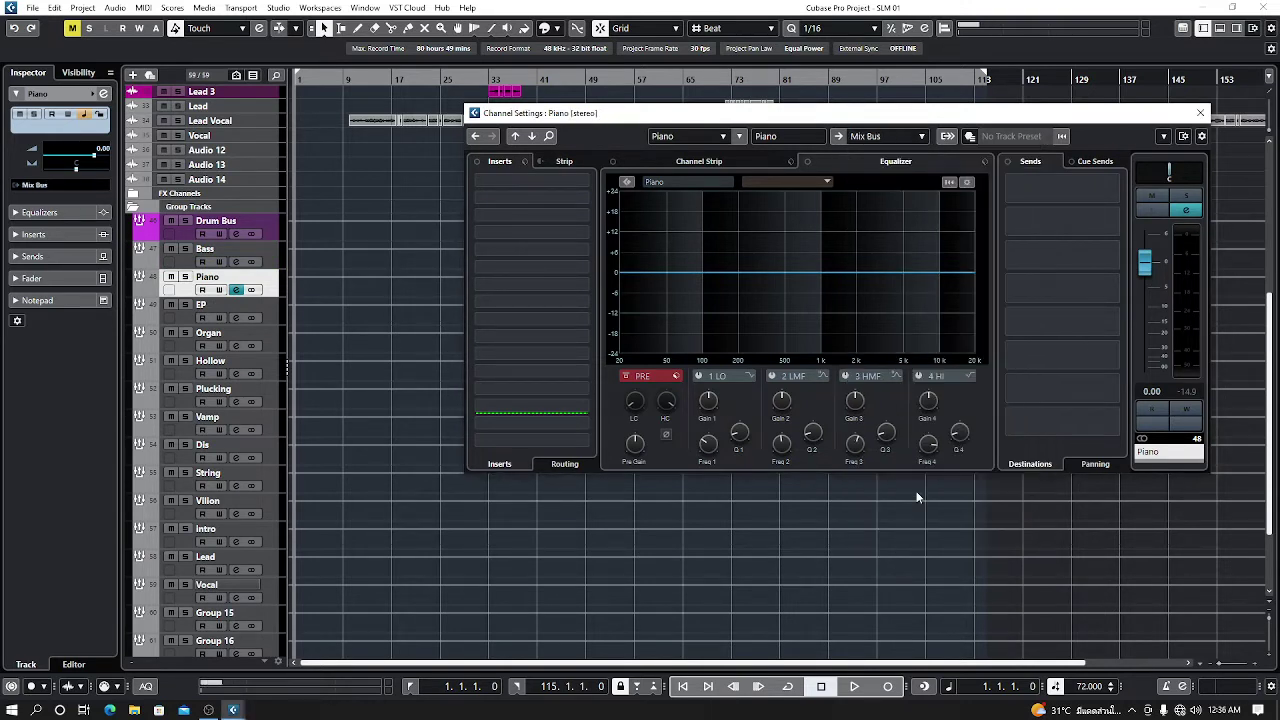
pyautogui.press('Down')
pyautogui.click(923, 139)
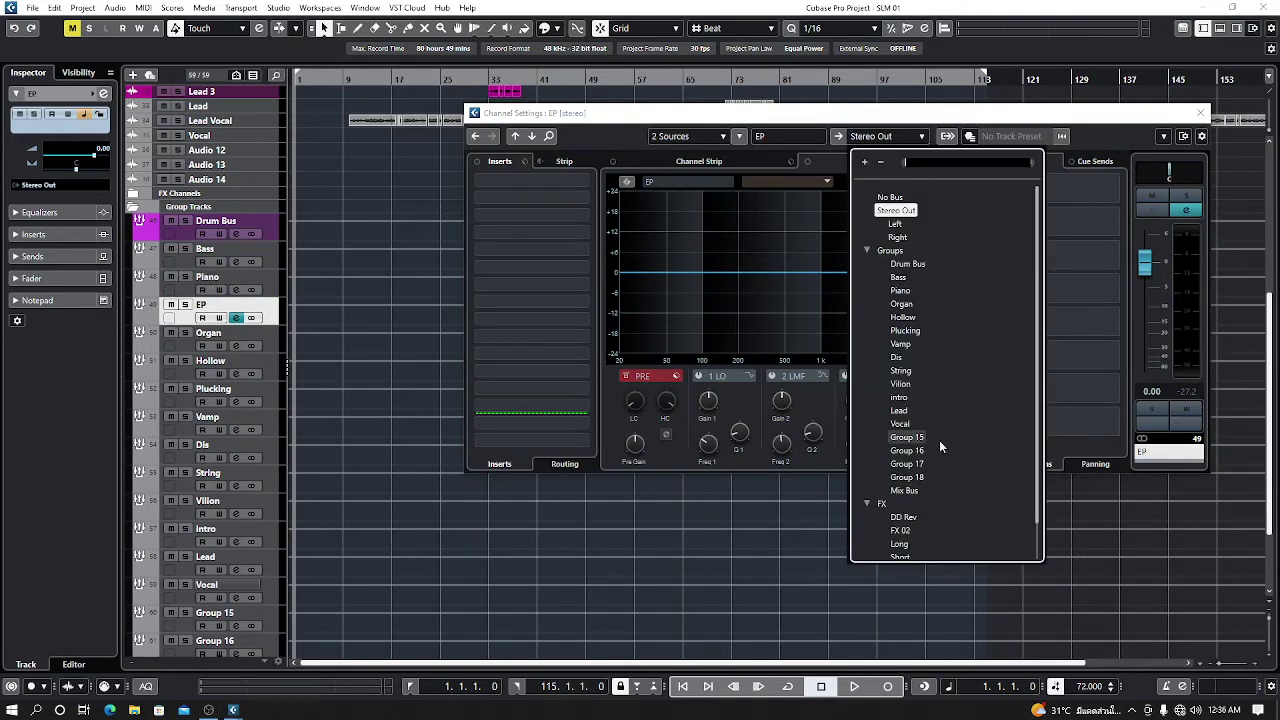
pyautogui.click(928, 487)
# - Set the output routing of the Organ and Hollow groups to Mix Bus
pyautogui.press('Down')
pyautogui.click(919, 138)
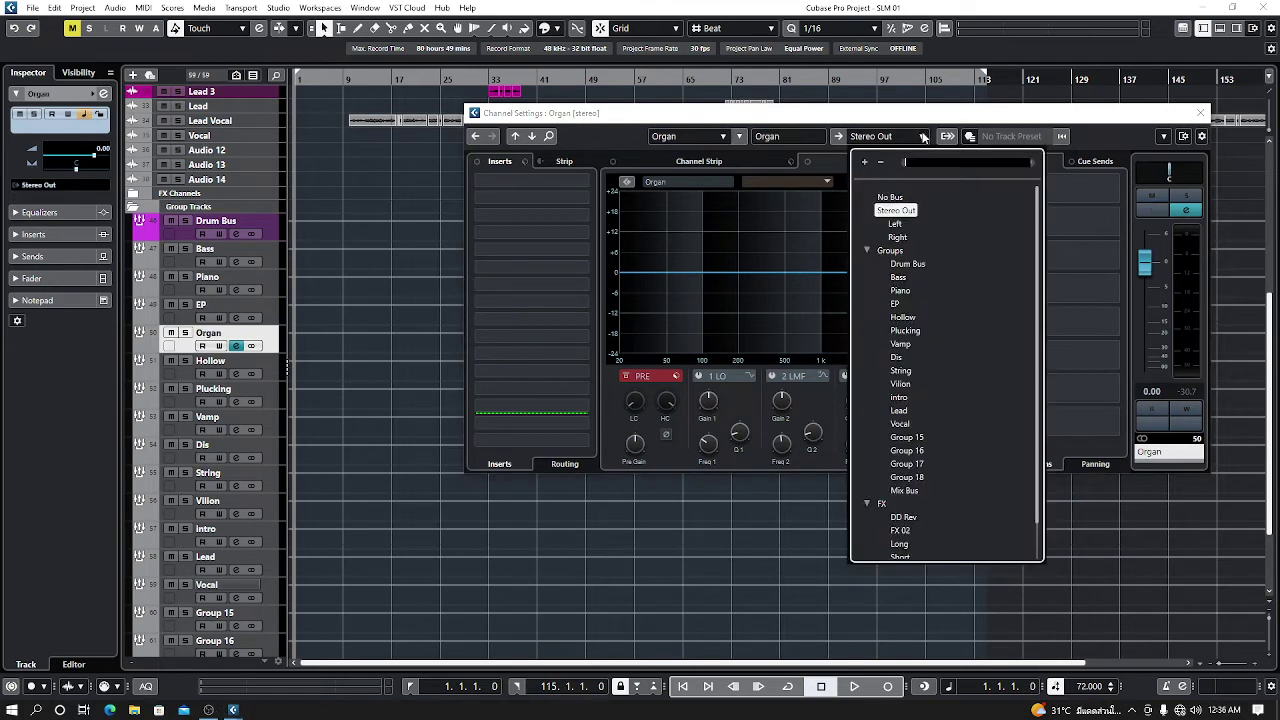
pyautogui.click(917, 494)
pyautogui.press('Down')
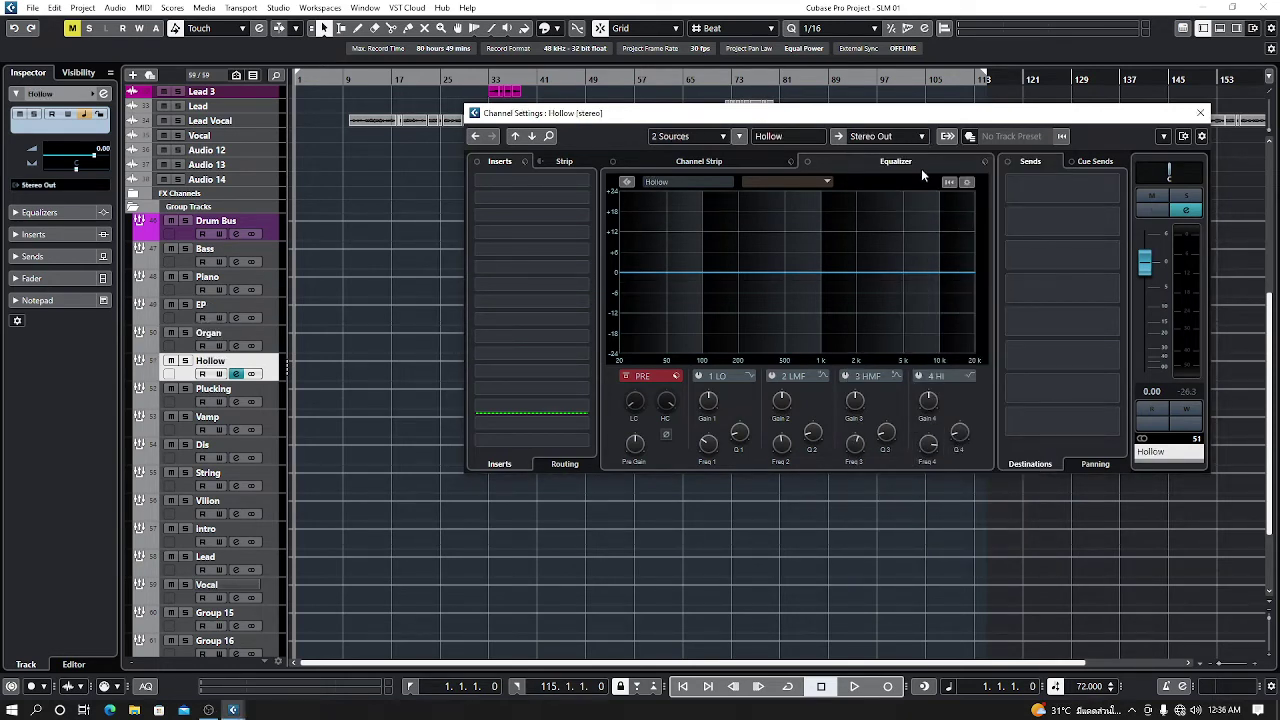
pyautogui.click(919, 137)
pyautogui.click(906, 491)
# - Send the outputs of the Plucking and Vamp groups to Mix Bus
pyautogui.press('Down')
pyautogui.click(919, 137)
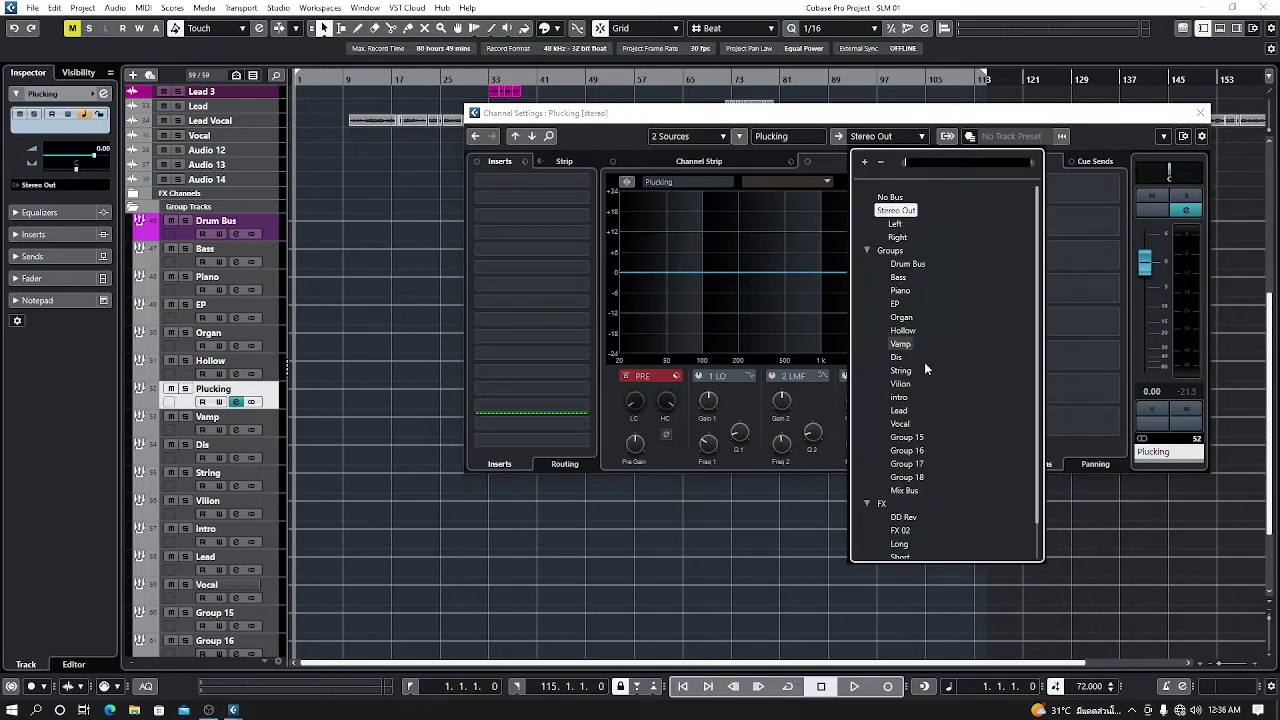
pyautogui.click(916, 490)
pyautogui.press('Down')
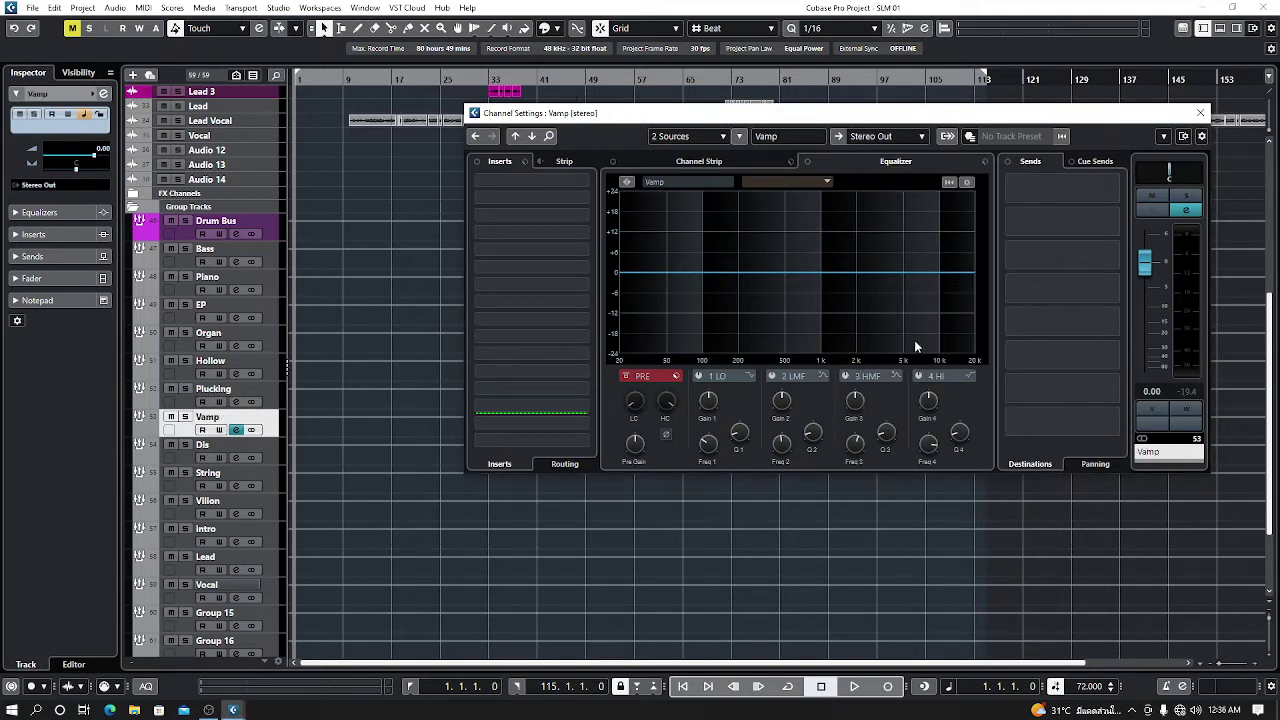
pyautogui.click(917, 139)
pyautogui.click(905, 491)
# - Route the outputs of the Dis and String groups to Mix Bus and move on to the Vilion group
pyautogui.press('Down')
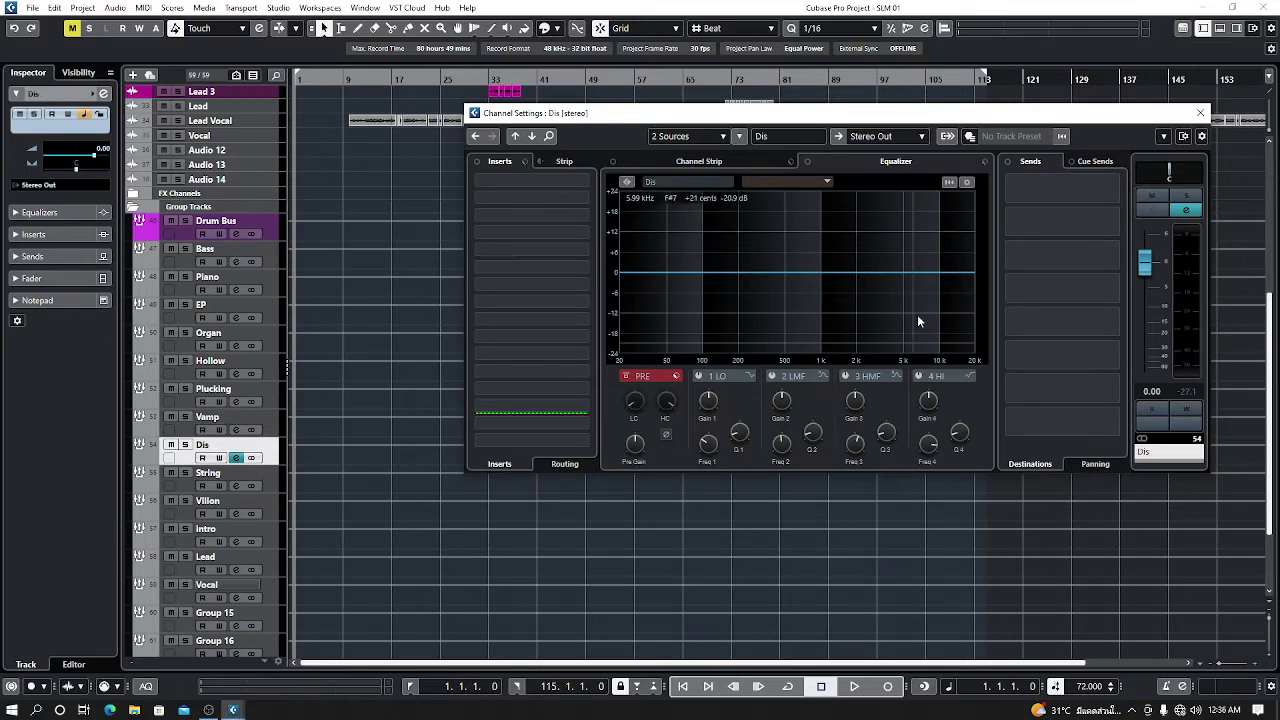
pyautogui.click(917, 137)
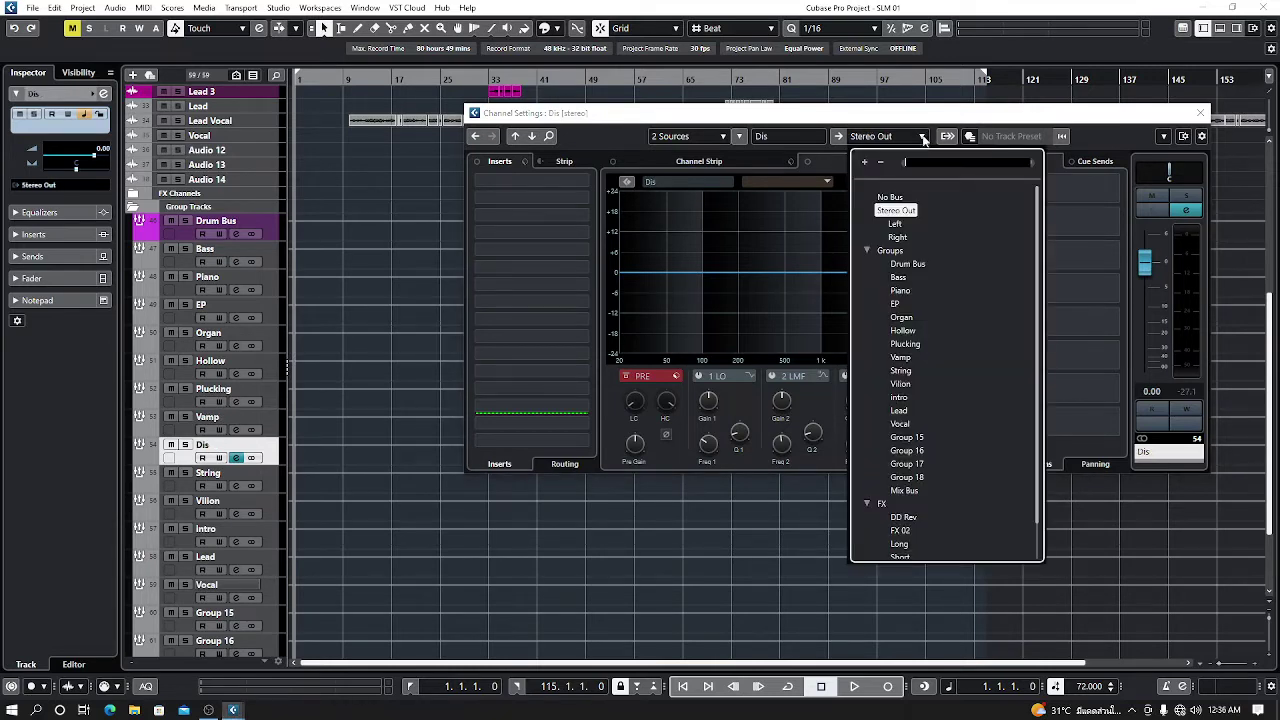
pyautogui.click(922, 491)
pyautogui.press('Down')
pyautogui.click(920, 139)
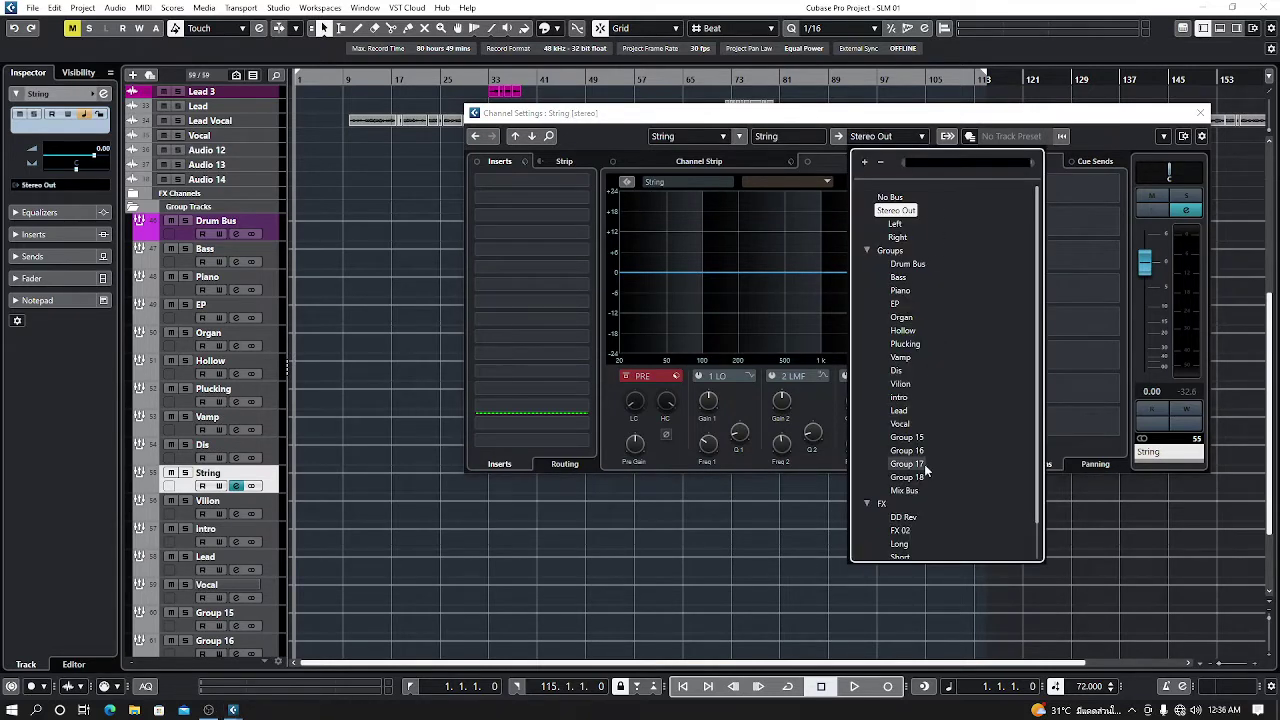
pyautogui.click(922, 491)
pyautogui.press('Down')
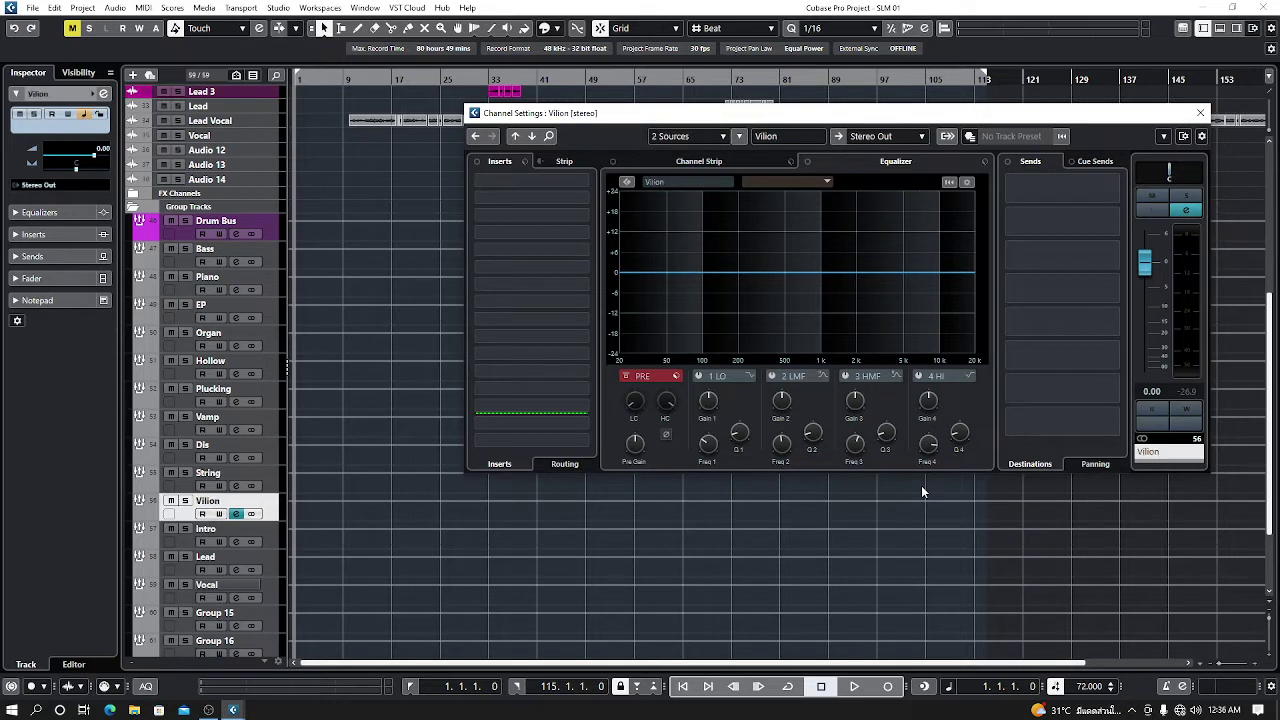
# - Route the outputs of the Vilion and intro groups to Mix Bus
pyautogui.click(920, 137)
pyautogui.click(926, 487)
pyautogui.press('Down')
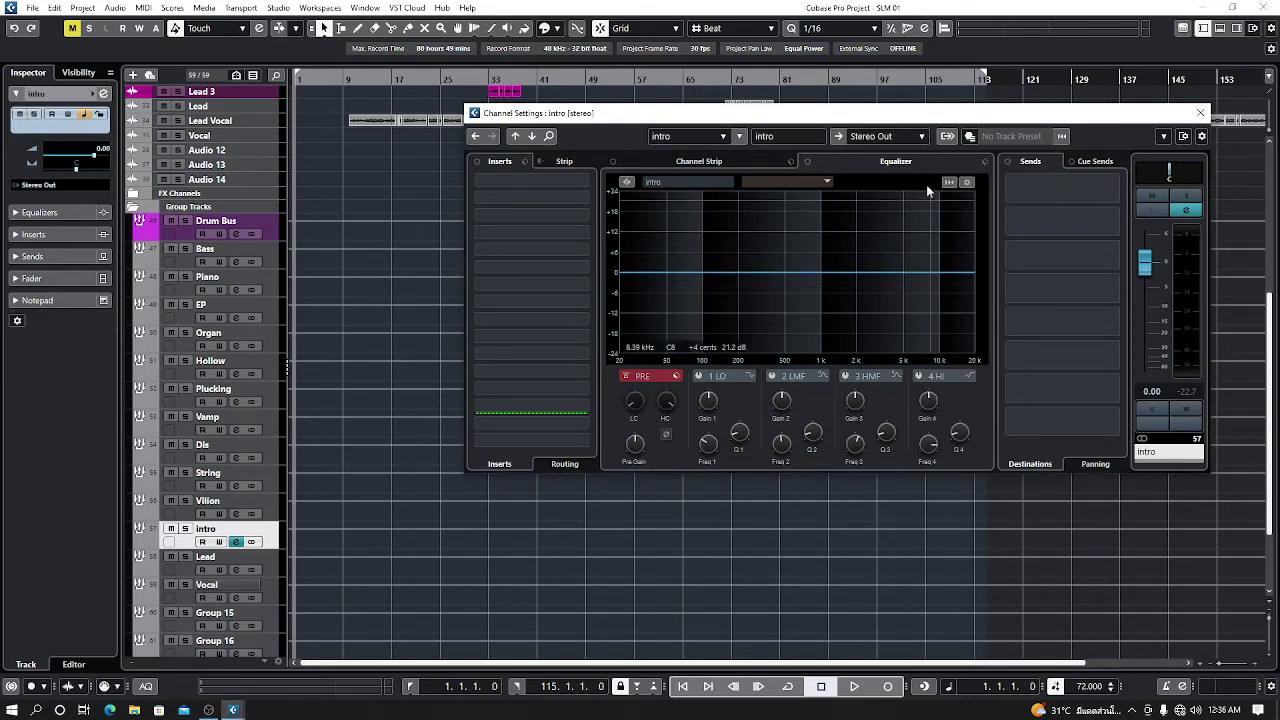
pyautogui.click(920, 137)
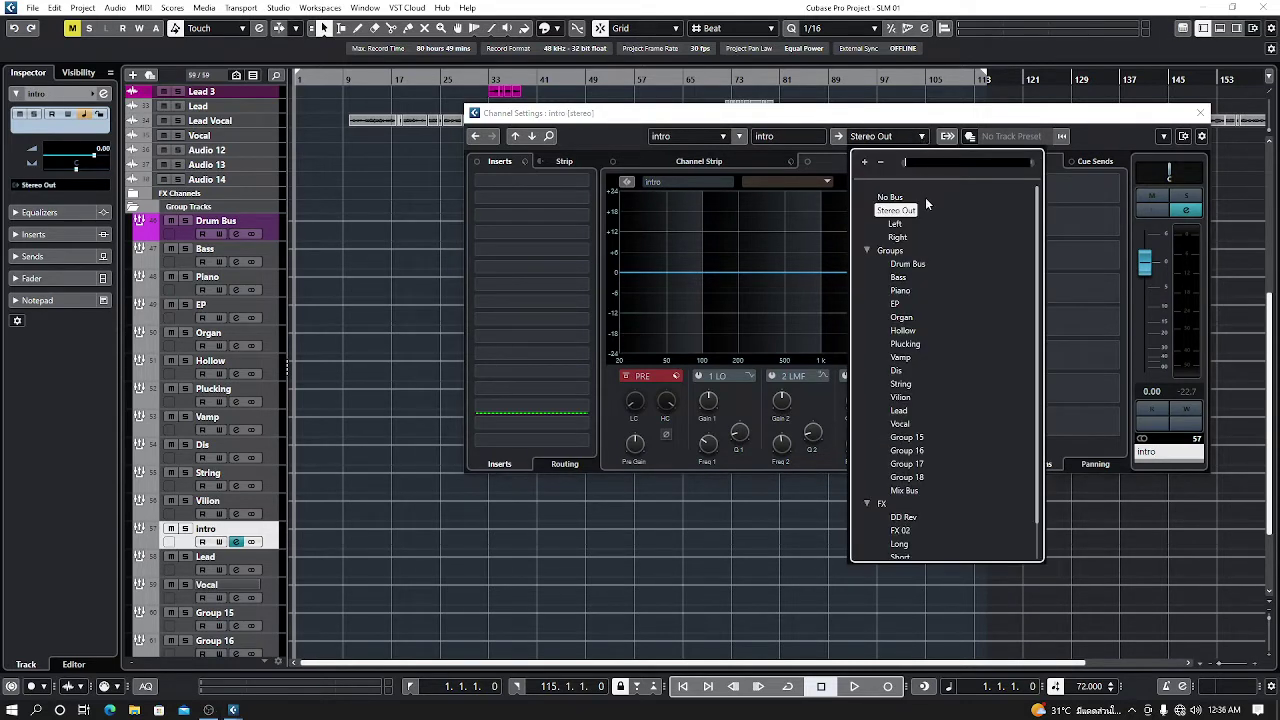
pyautogui.click(926, 490)
pyautogui.press('Down')
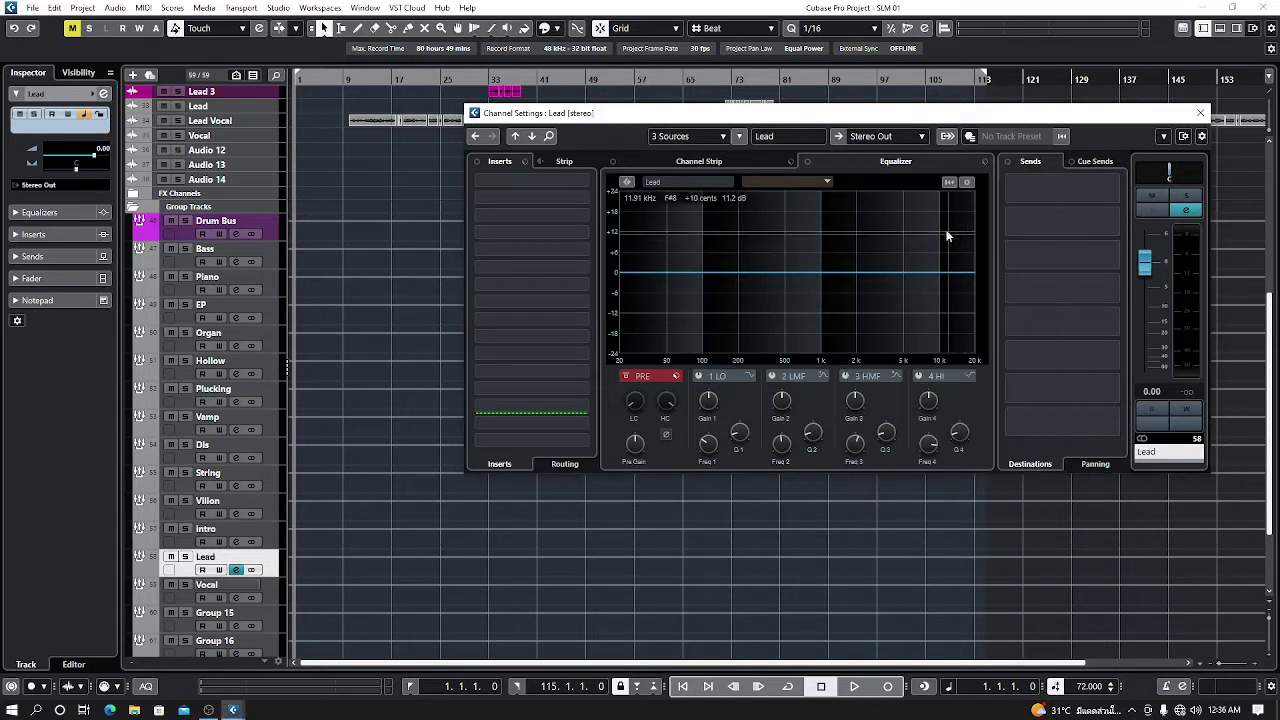
# - Set the output routing of the Lead and Vocal groups to Mix Bus
pyautogui.click(921, 137)
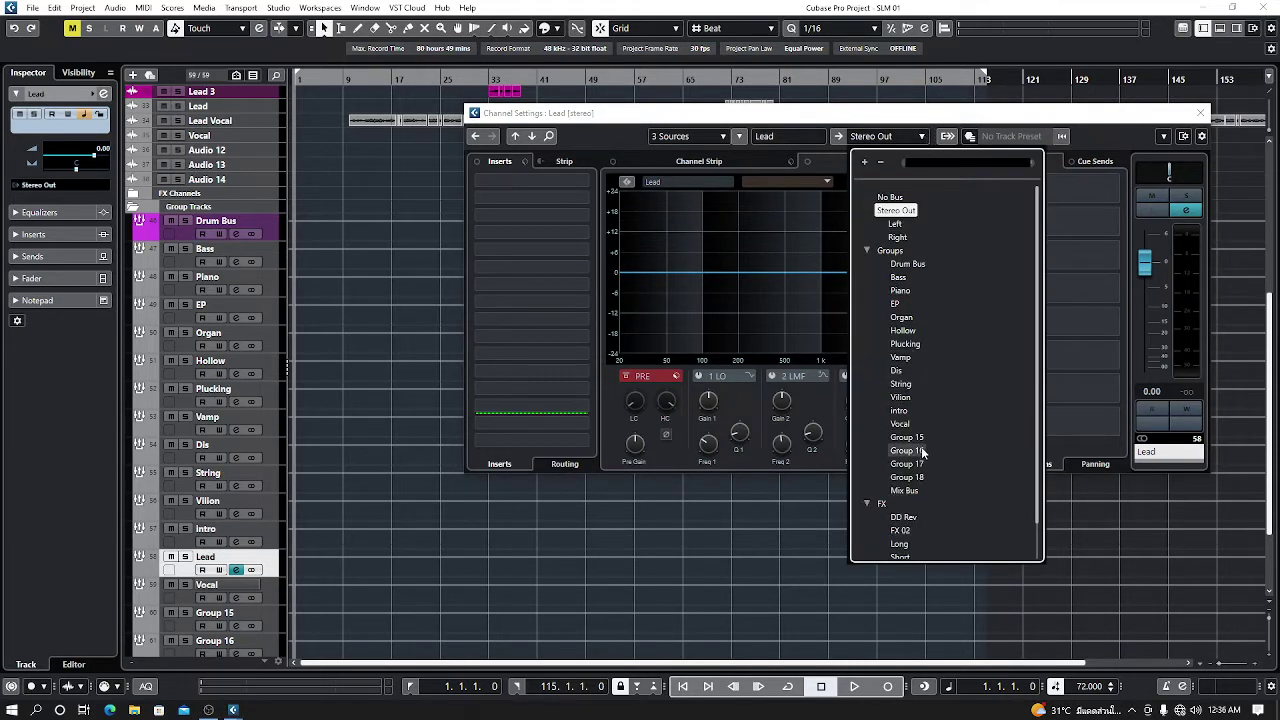
pyautogui.click(915, 490)
pyautogui.press('Down')
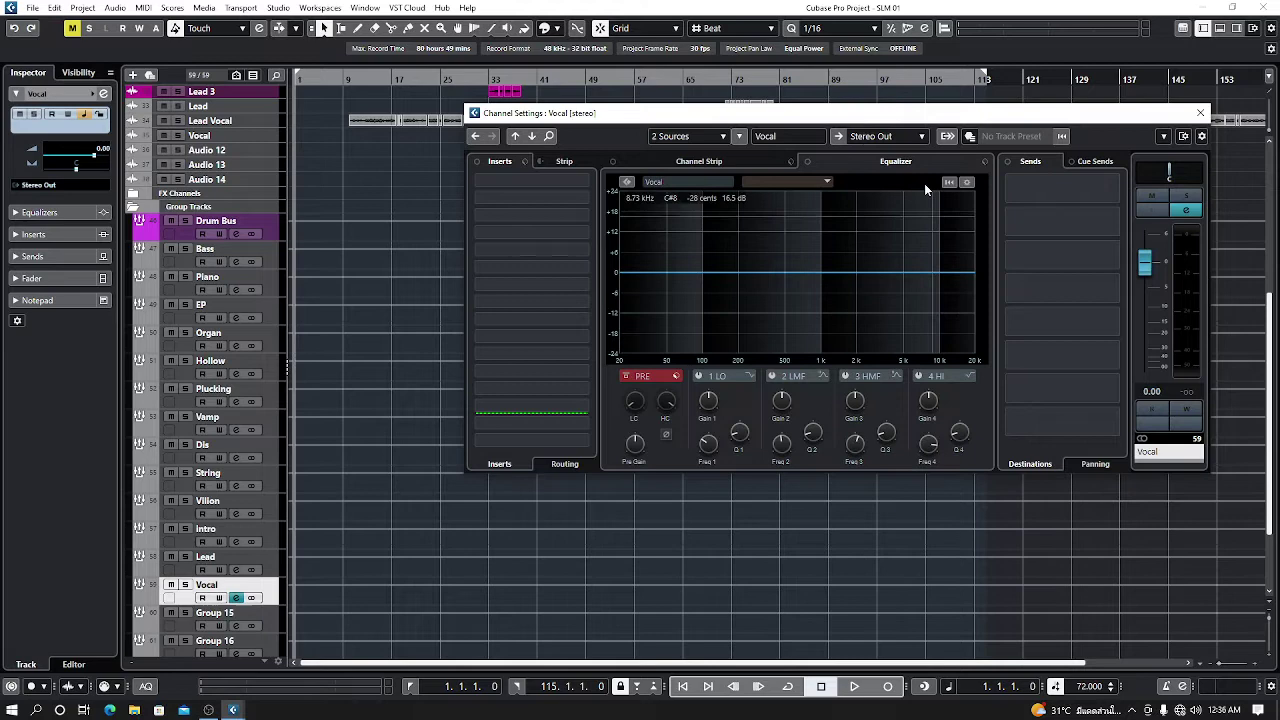
pyautogui.click(915, 137)
pyautogui.click(906, 490)
pyautogui.press('Down')
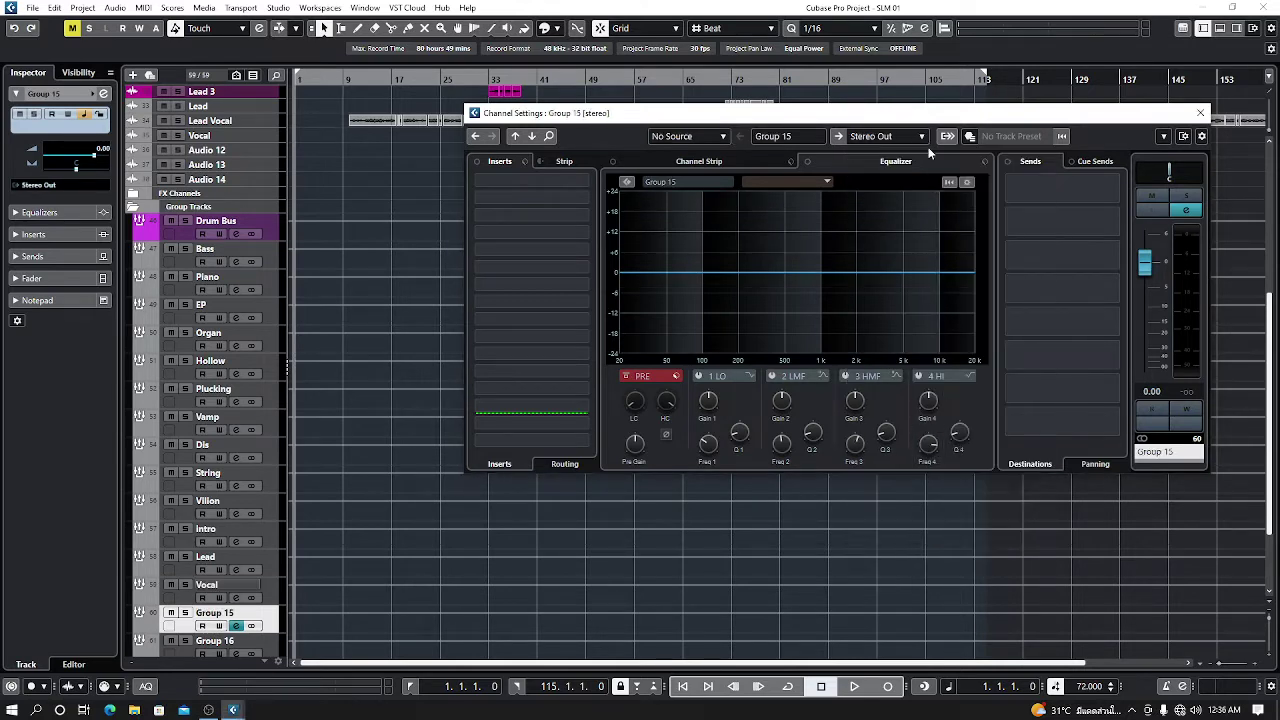
# - Send the outputs of Group 15 and Group 16 to Mix Bus
pyautogui.click(921, 137)
pyautogui.click(921, 490)
pyautogui.press('Down')
pyautogui.click(922, 137)
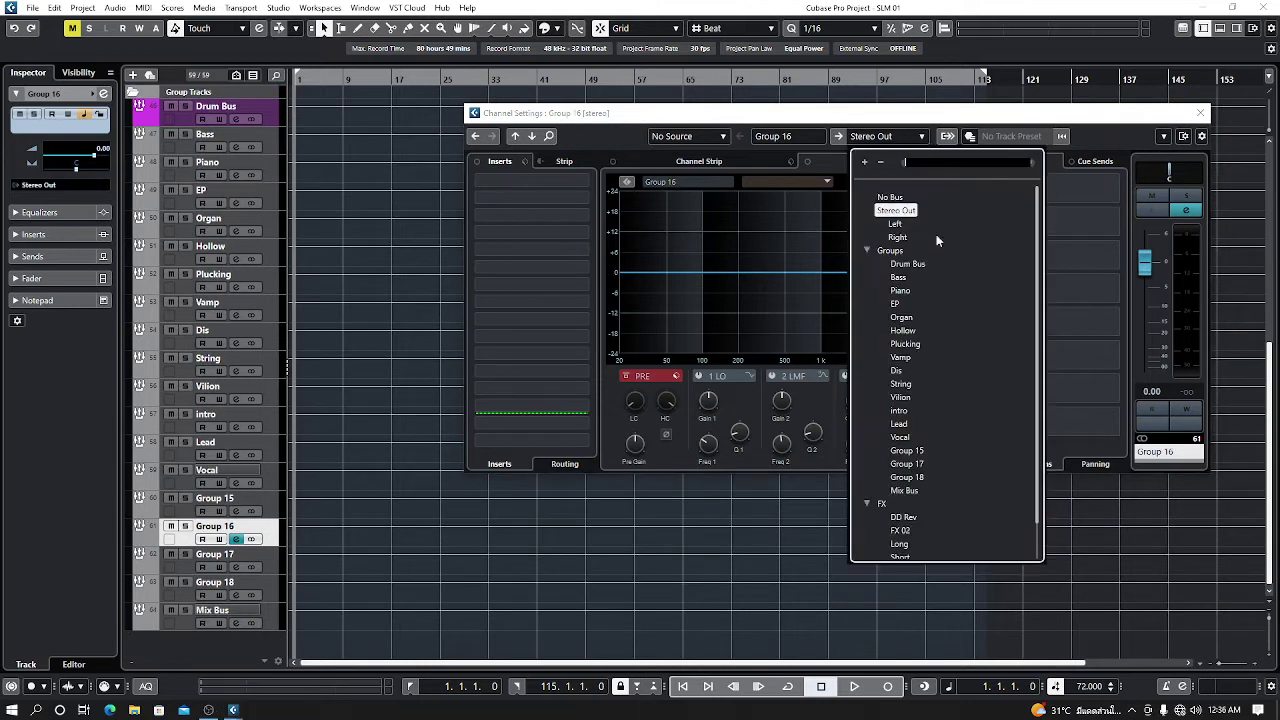
pyautogui.click(918, 491)
pyautogui.press('Down')
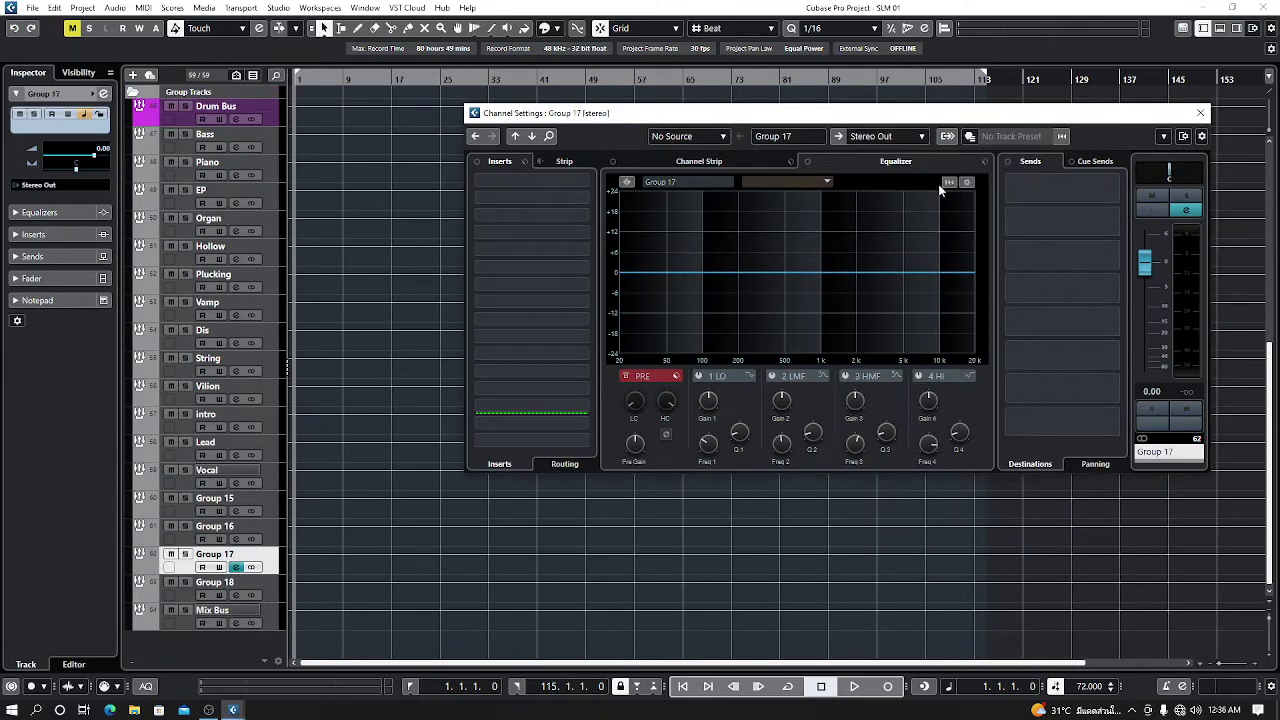
# - Route Group 17 and Group 18 to Mix Bus and close the channel settings
pyautogui.click(929, 136)
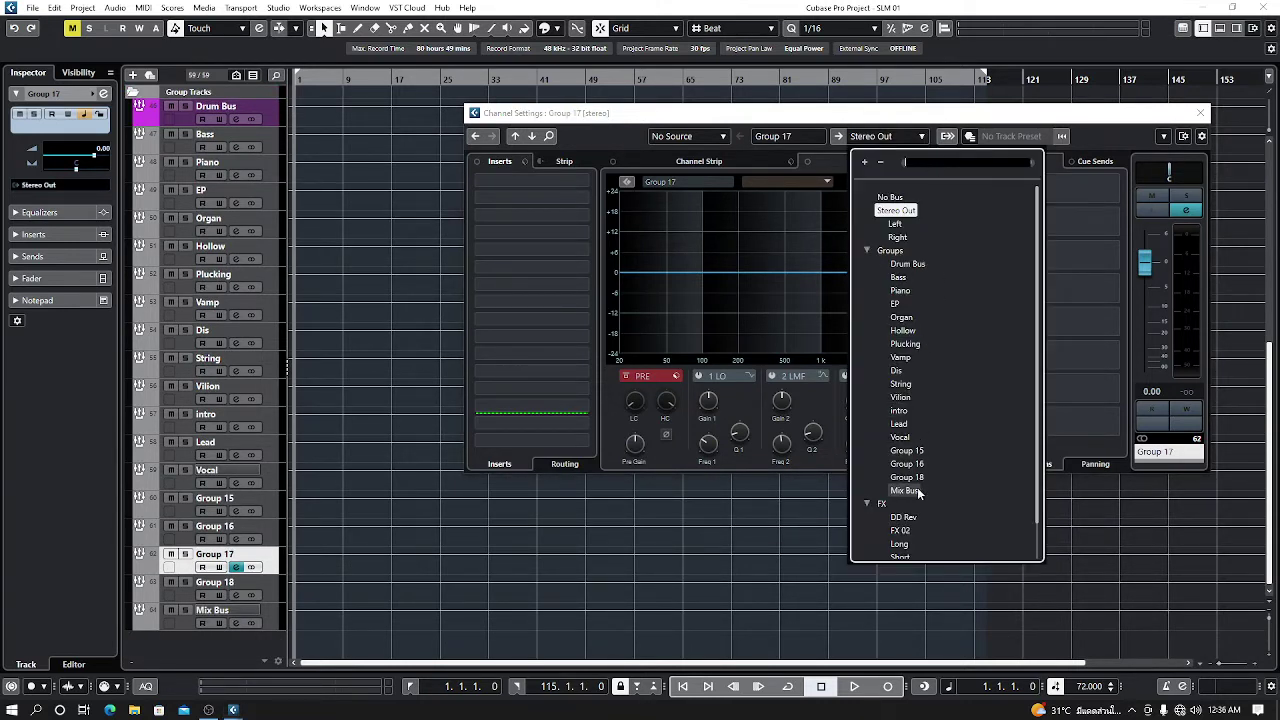
pyautogui.click(916, 482)
pyautogui.press('Down')
pyautogui.click(922, 137)
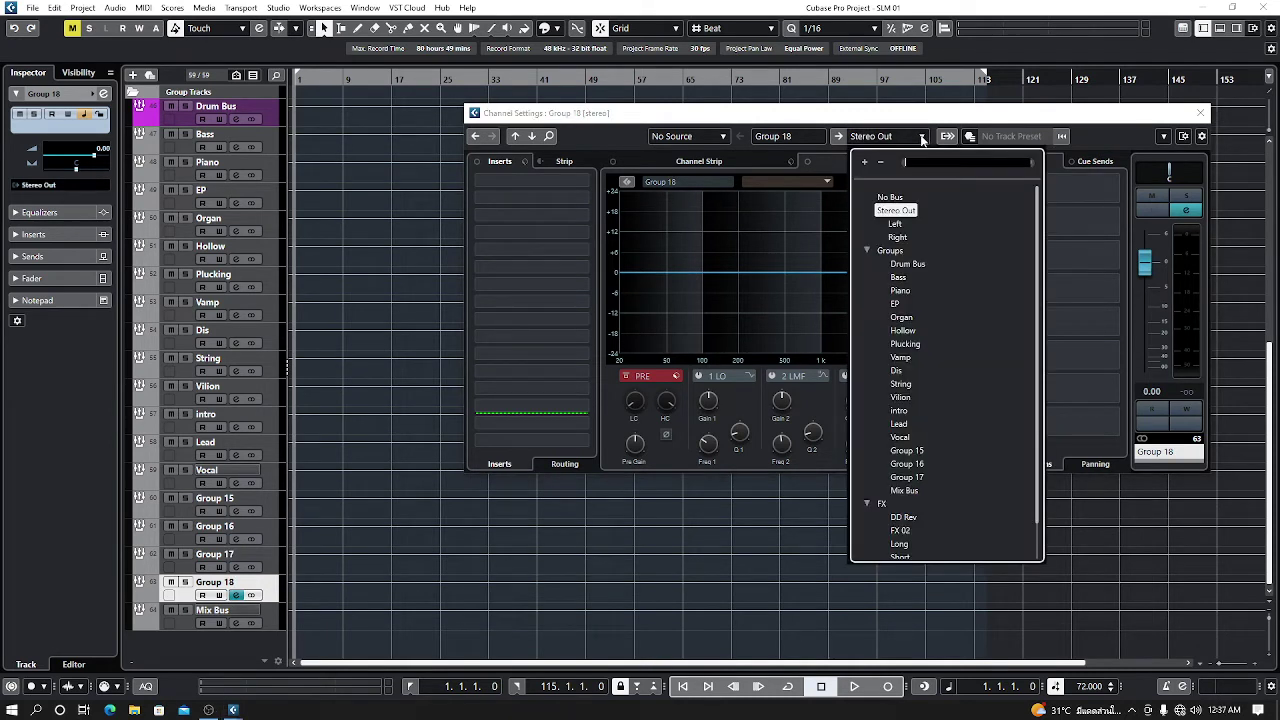
pyautogui.click(906, 491)
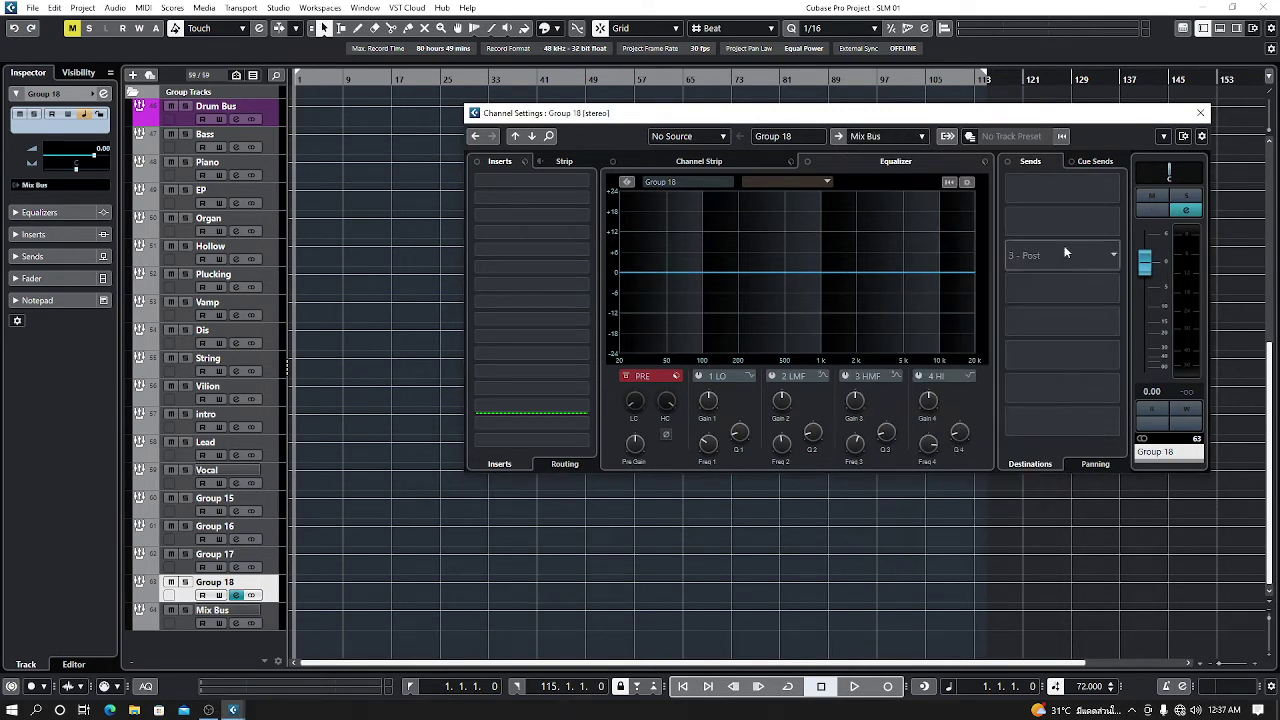
pyautogui.click(1200, 112)
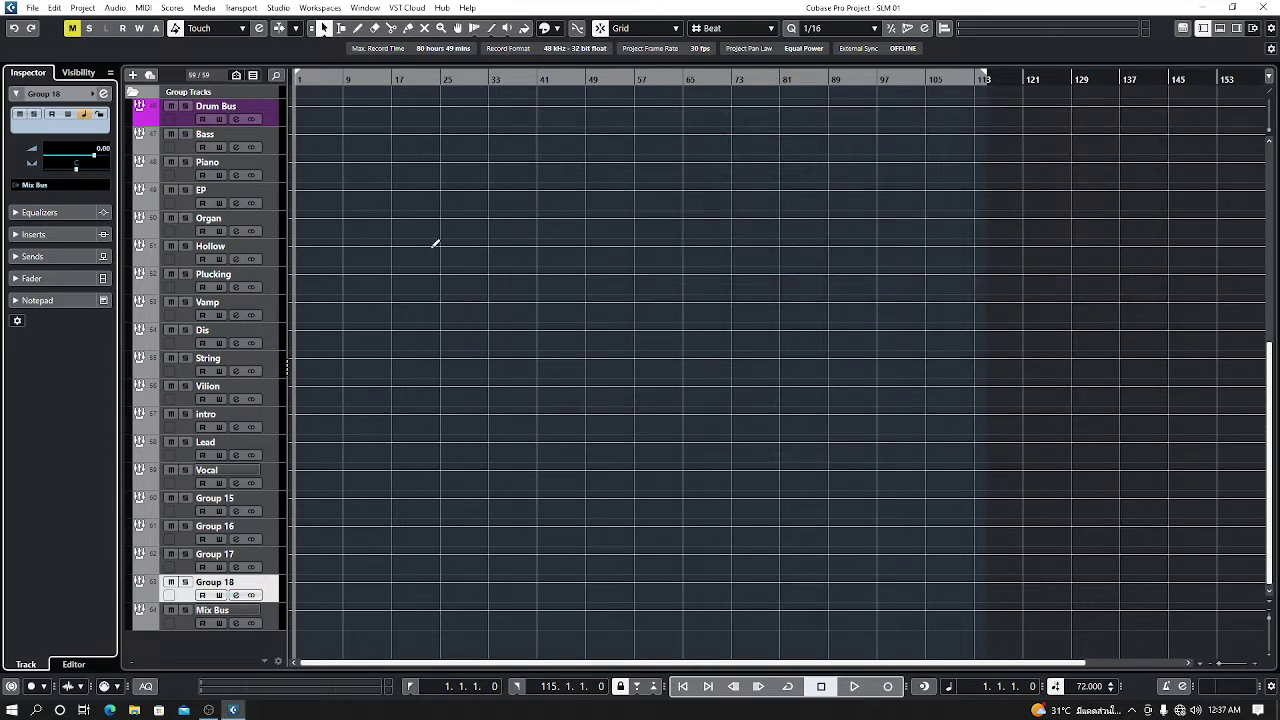
# - Expand the FX Channels folder and open the channel settings of the DD Rev effect track
pyautogui.scroll(5, 434, 243)
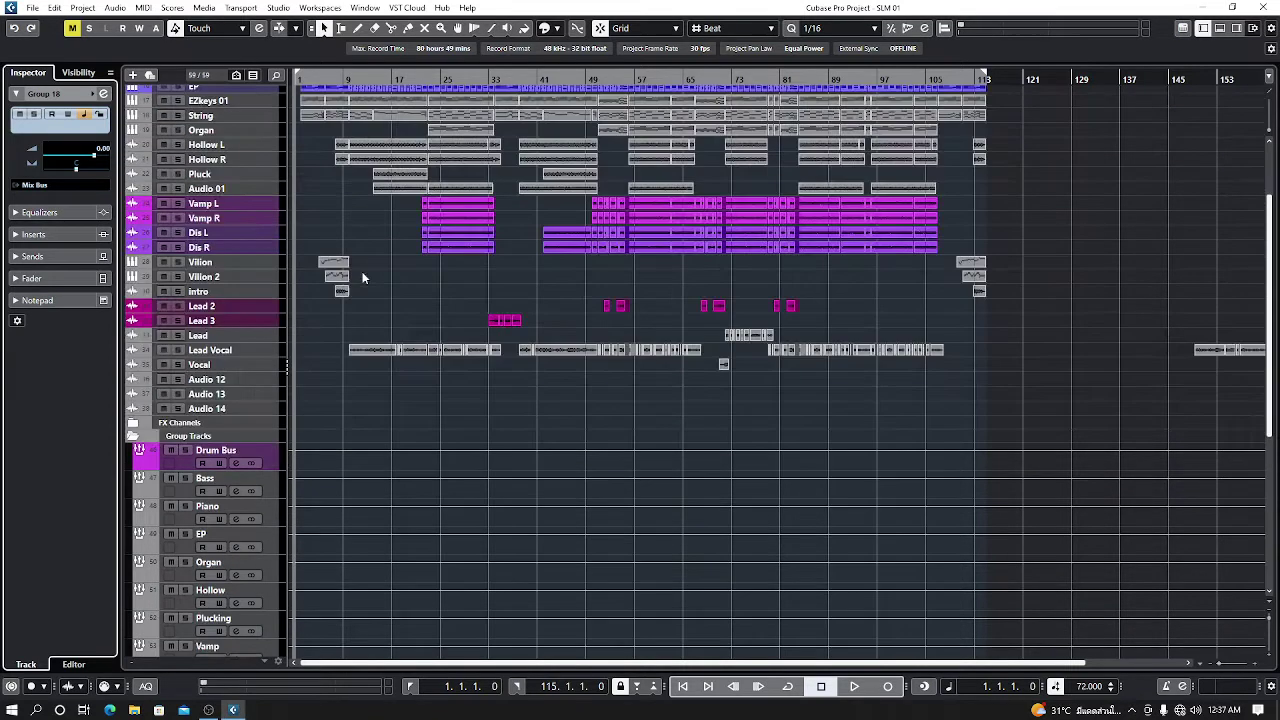
pyautogui.click(133, 427)
pyautogui.click(133, 424)
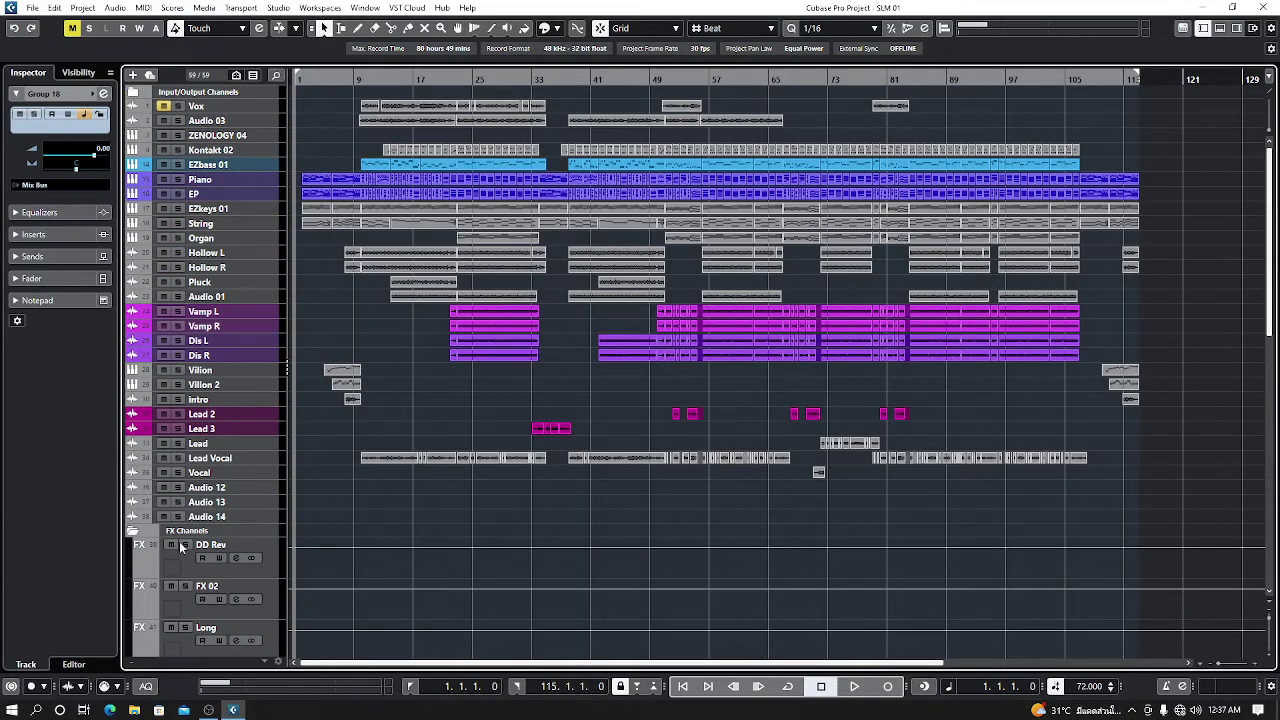
pyautogui.click(265, 577)
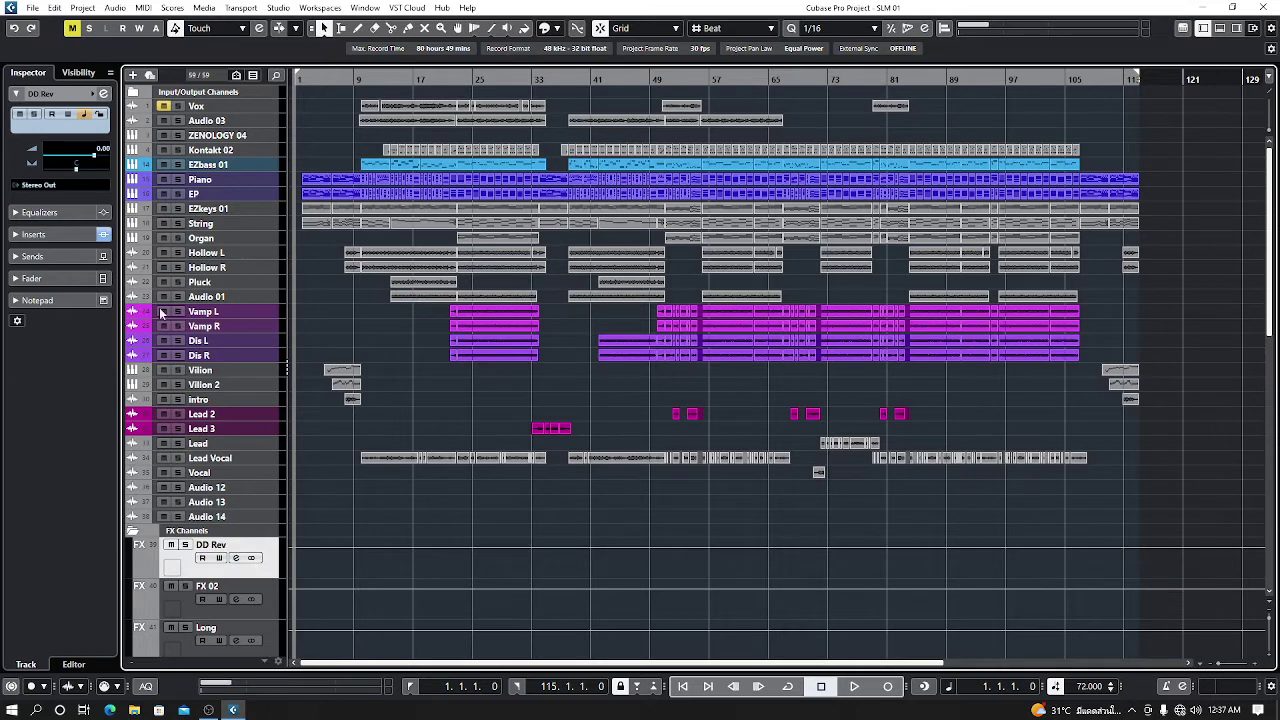
pyautogui.click(103, 93)
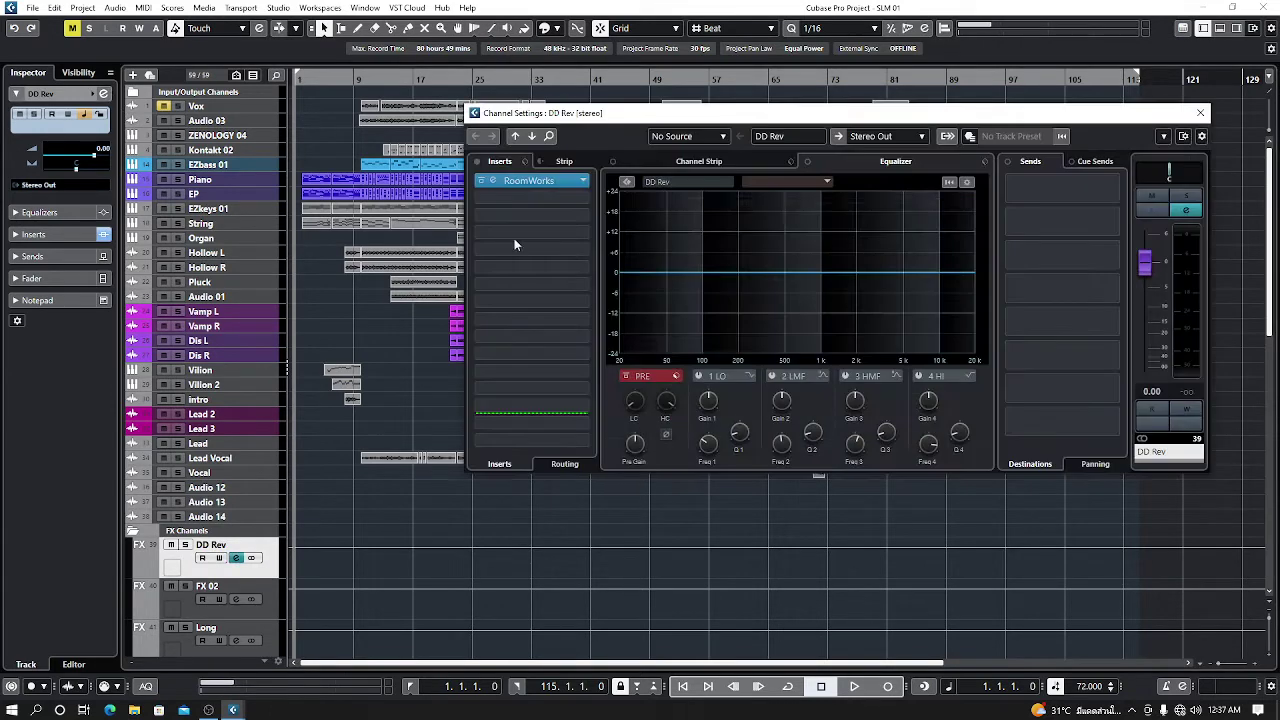
# - Route the outputs of the DD Rev and FX 02 effect channels to Mix Bus
pyautogui.click(921, 137)
pyautogui.click(906, 504)
pyautogui.press('Down')
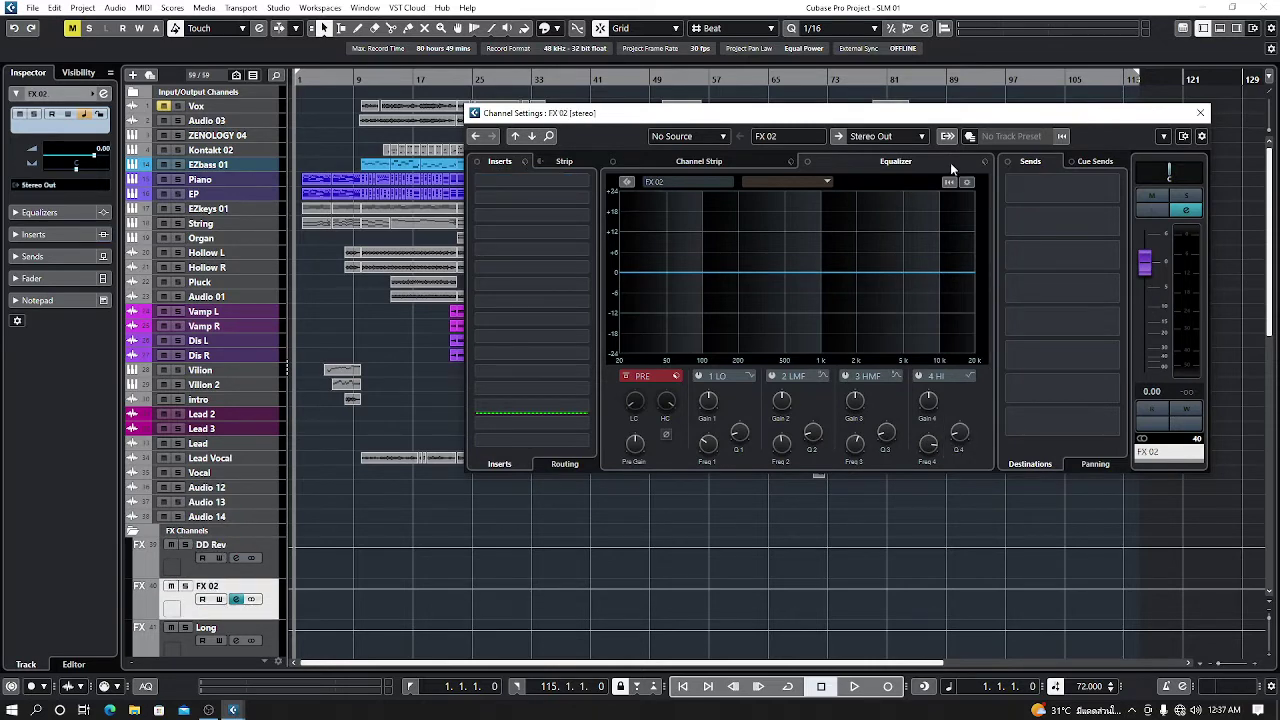
pyautogui.click(924, 138)
pyautogui.click(906, 504)
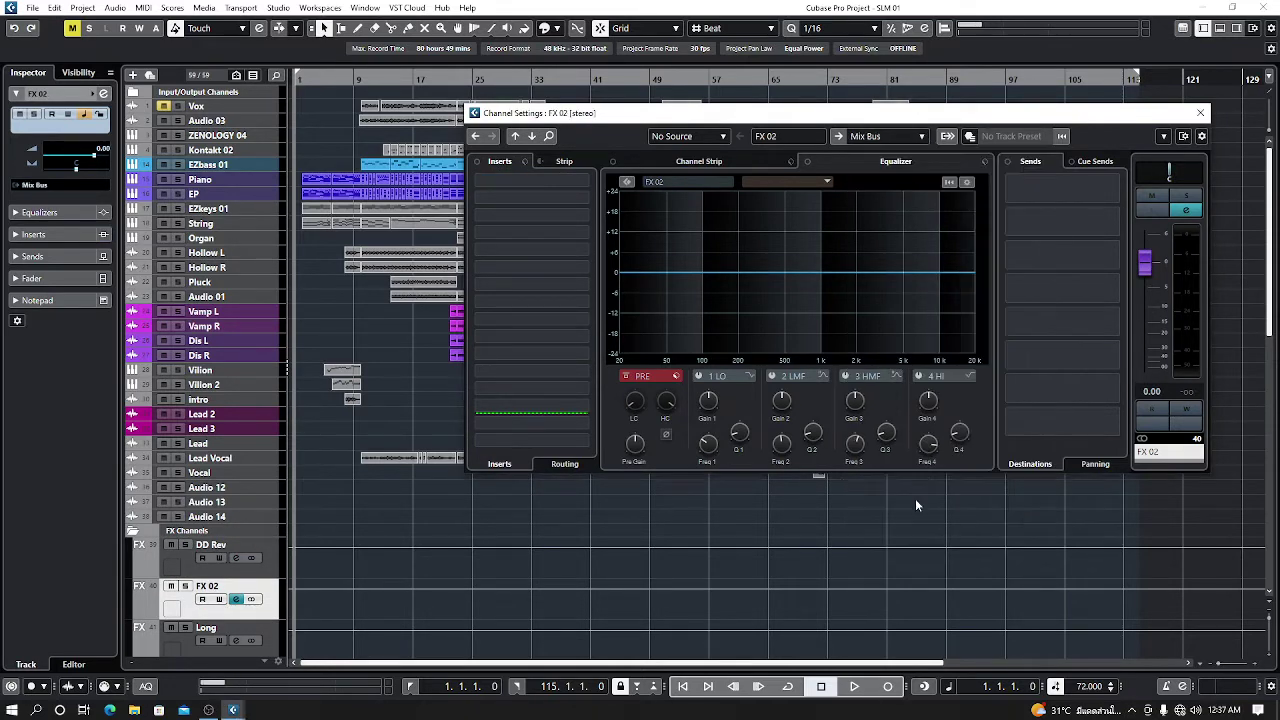
pyautogui.press('Down')
# - Set the output routing of the Long and Short effect channels to Mix Bus
pyautogui.click(922, 137)
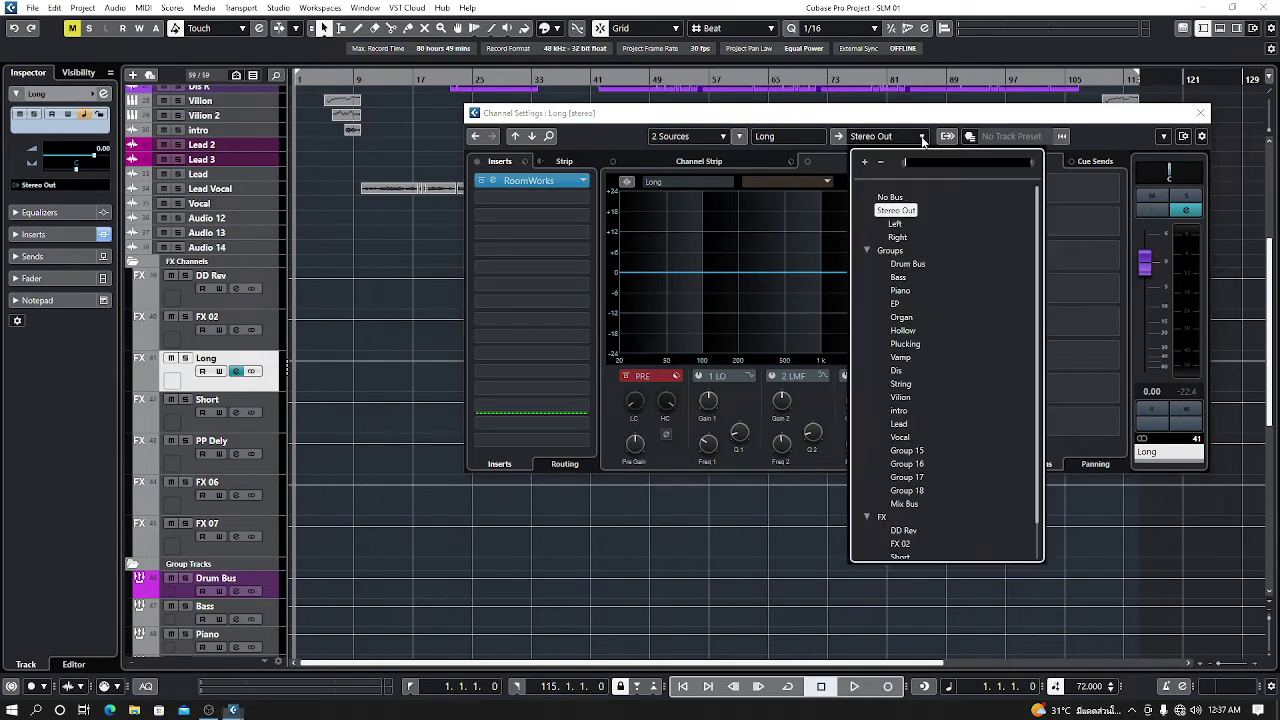
pyautogui.click(904, 504)
pyautogui.press('Down')
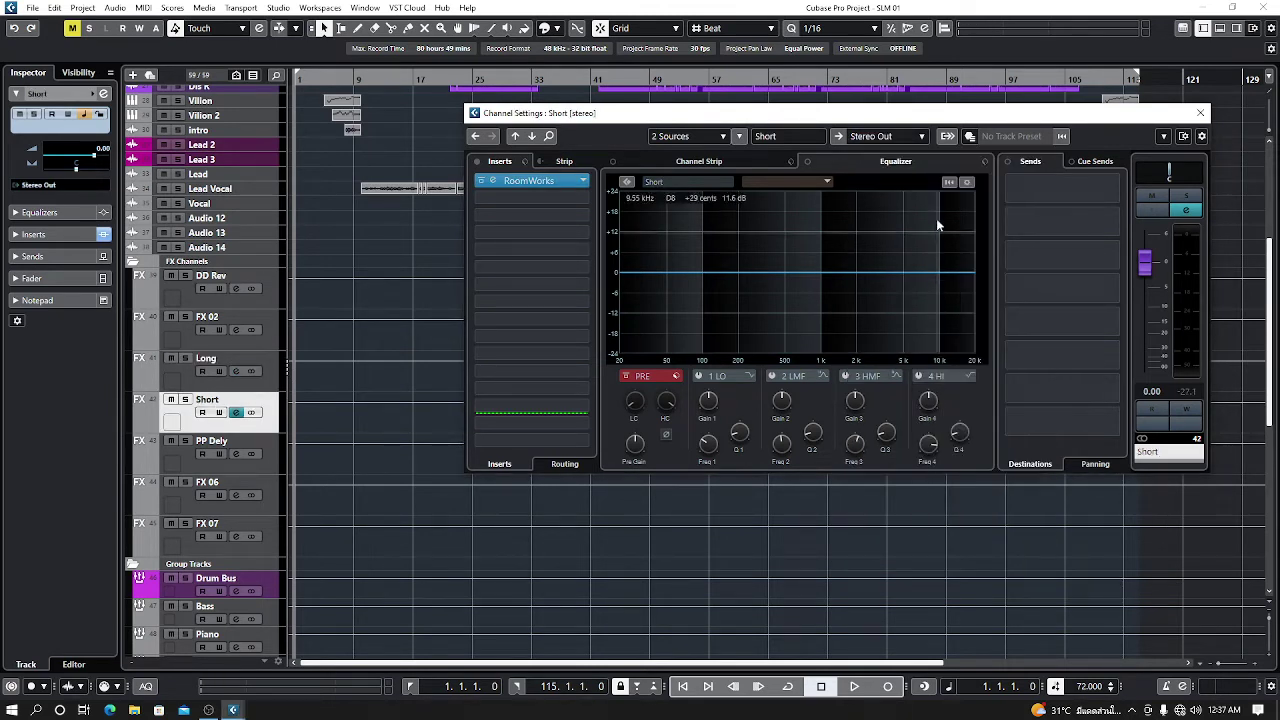
pyautogui.click(922, 137)
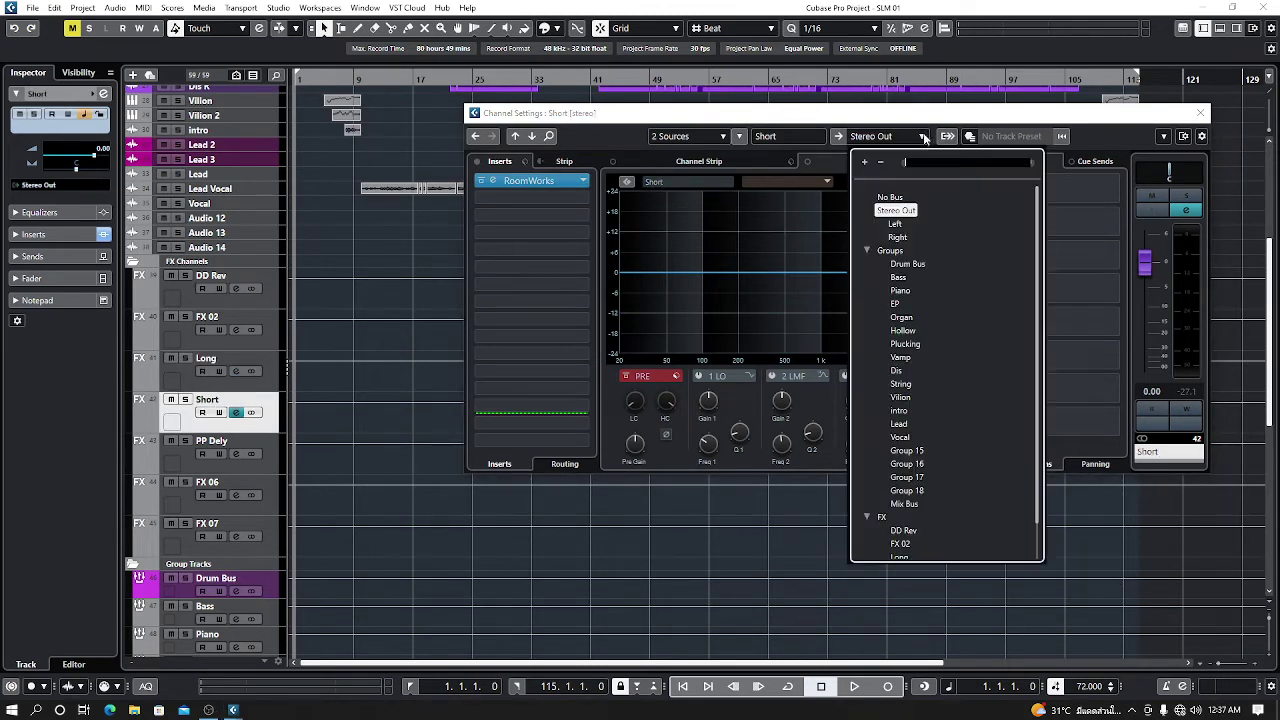
pyautogui.click(920, 505)
pyautogui.press('Down')
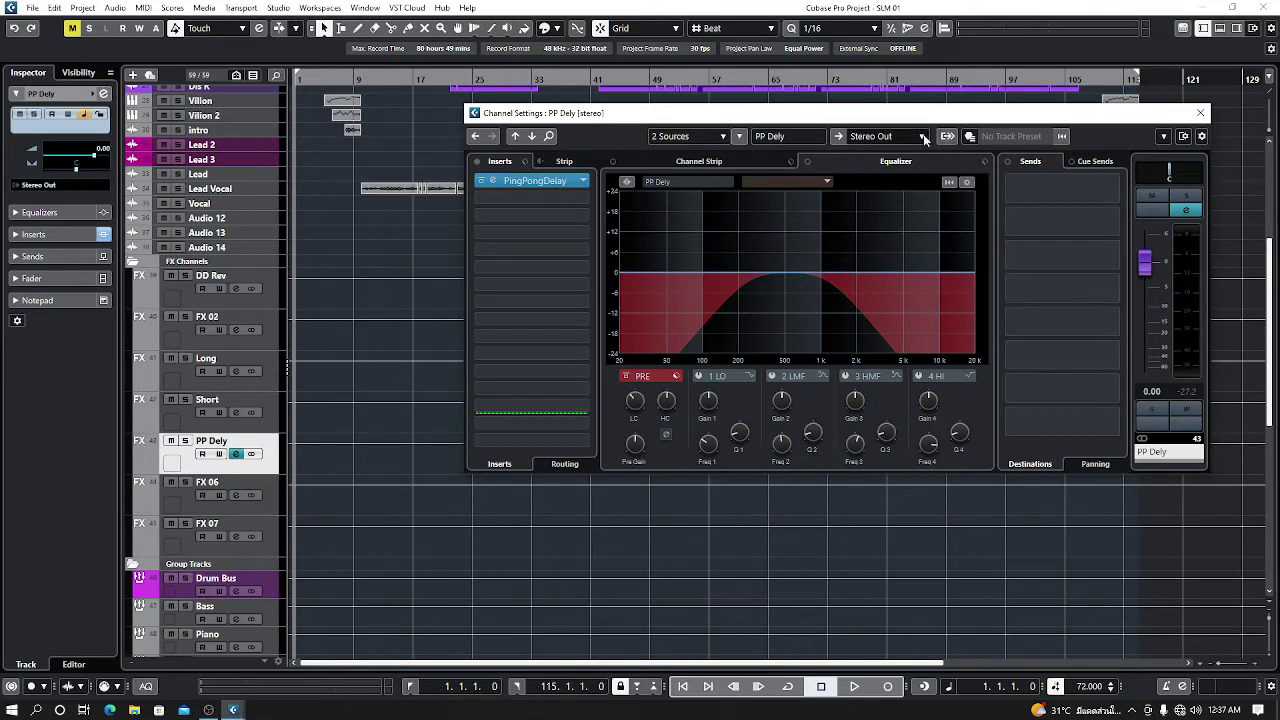
# - Send the outputs of the PP Dely and FX 06 effect channels to Mix Bus
pyautogui.click(922, 137)
pyautogui.click(914, 508)
pyautogui.press('Down')
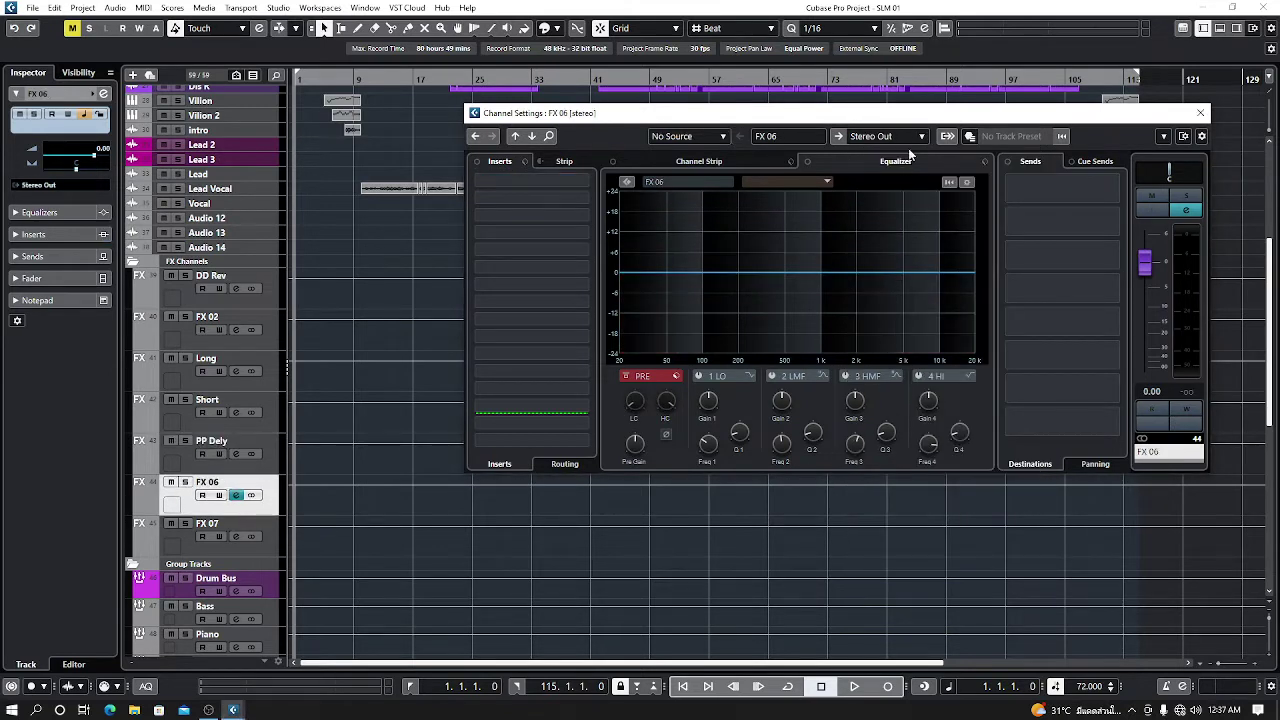
pyautogui.click(922, 137)
pyautogui.click(905, 506)
pyautogui.press('Down')
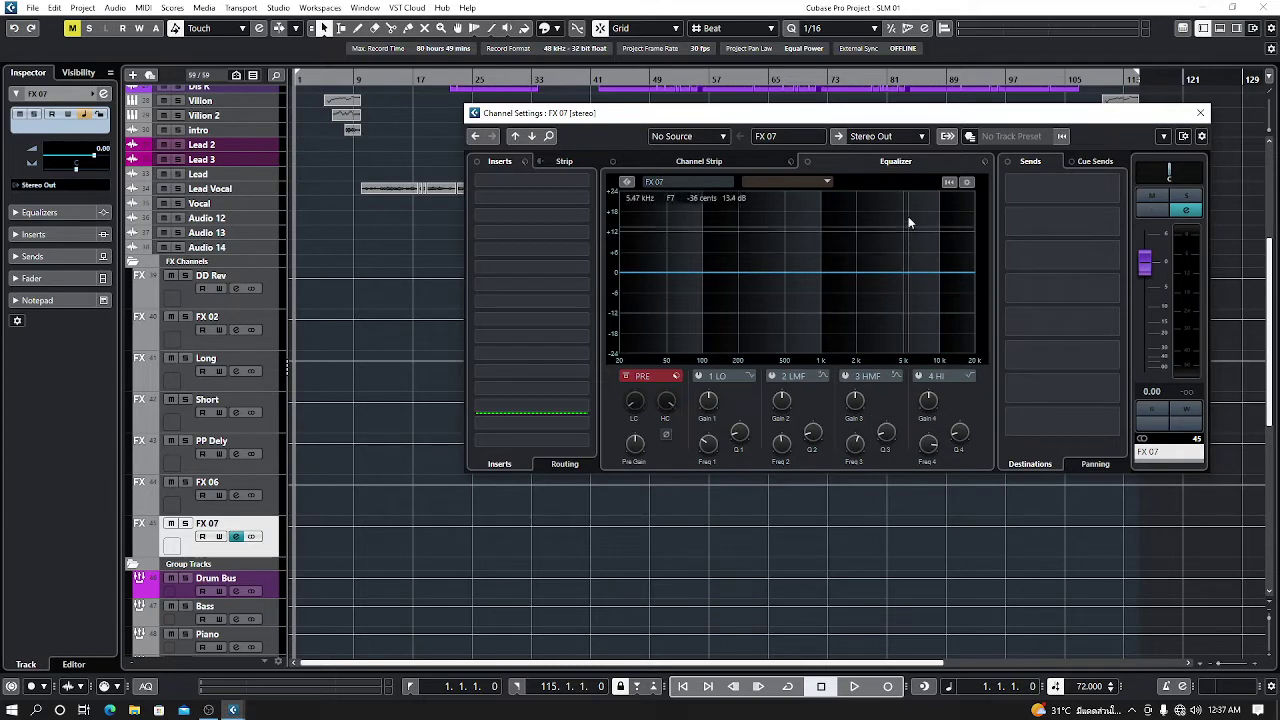
# - Route FX 07 to Mix Bus, close its channel settings, and collapse the FX Channels and Group Tracks folders
pyautogui.click(922, 137)
pyautogui.click(914, 506)
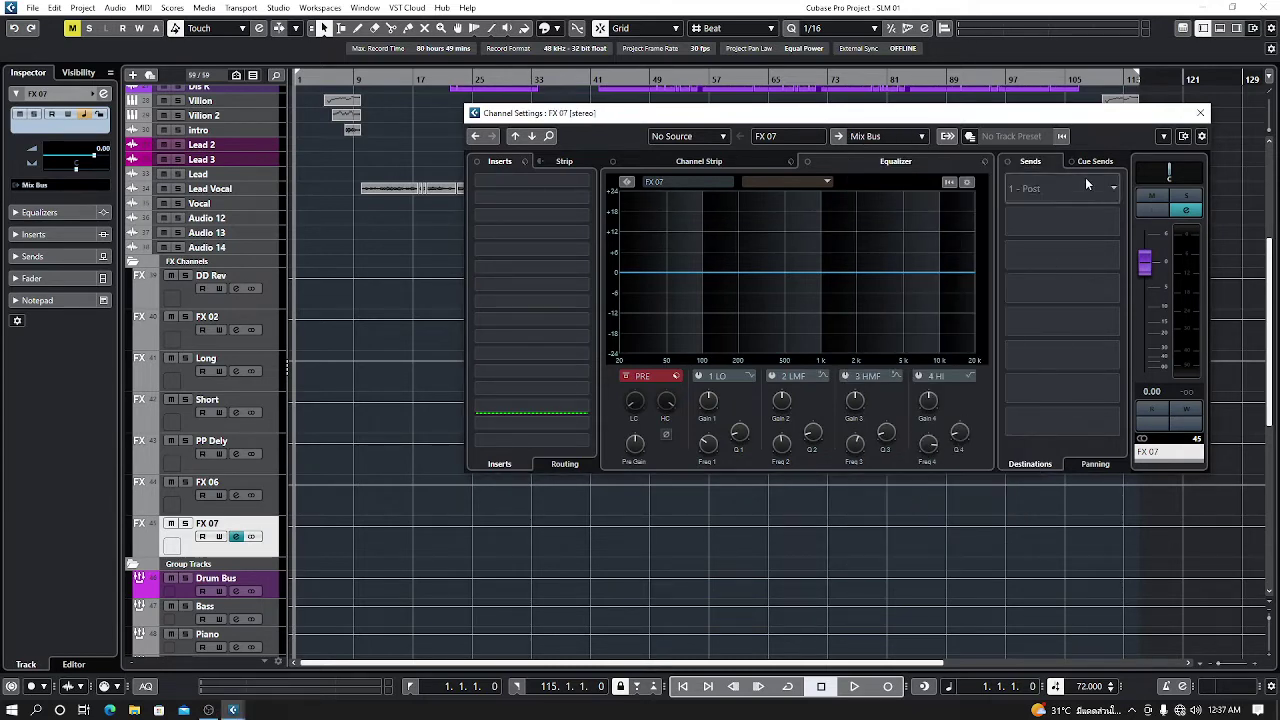
pyautogui.click(1200, 112)
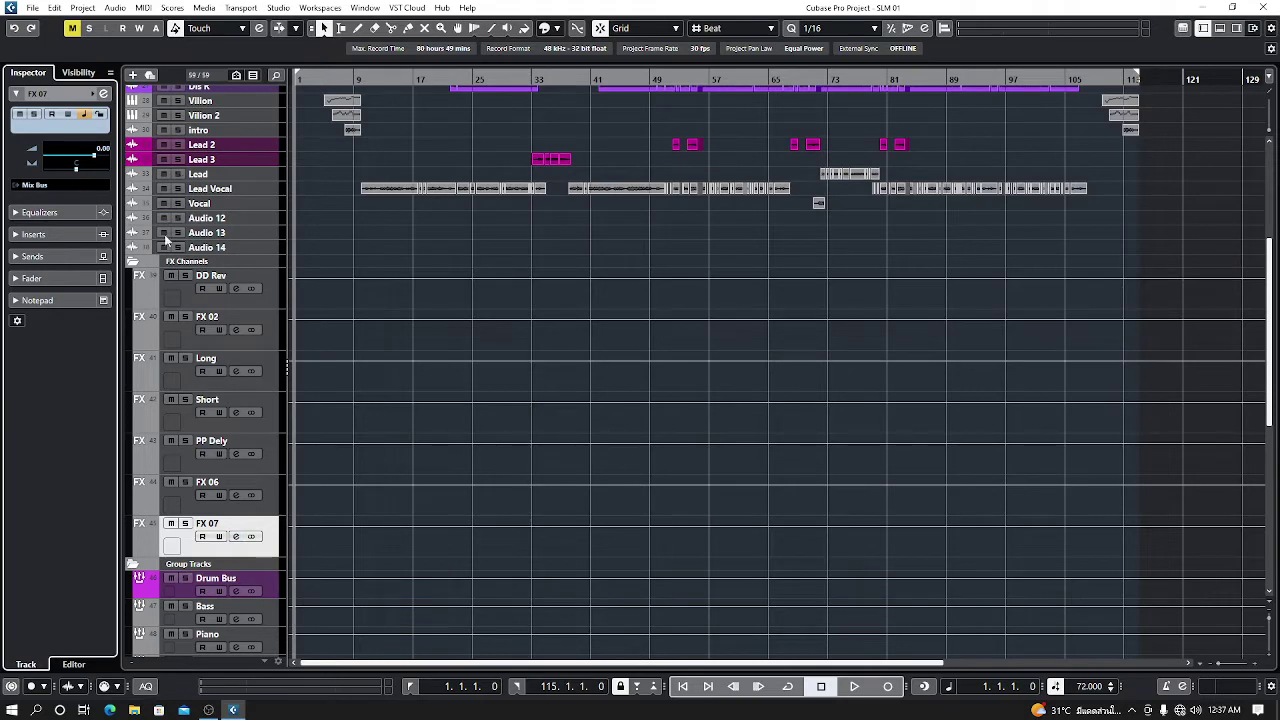
pyautogui.click(132, 262)
pyautogui.click(133, 275)
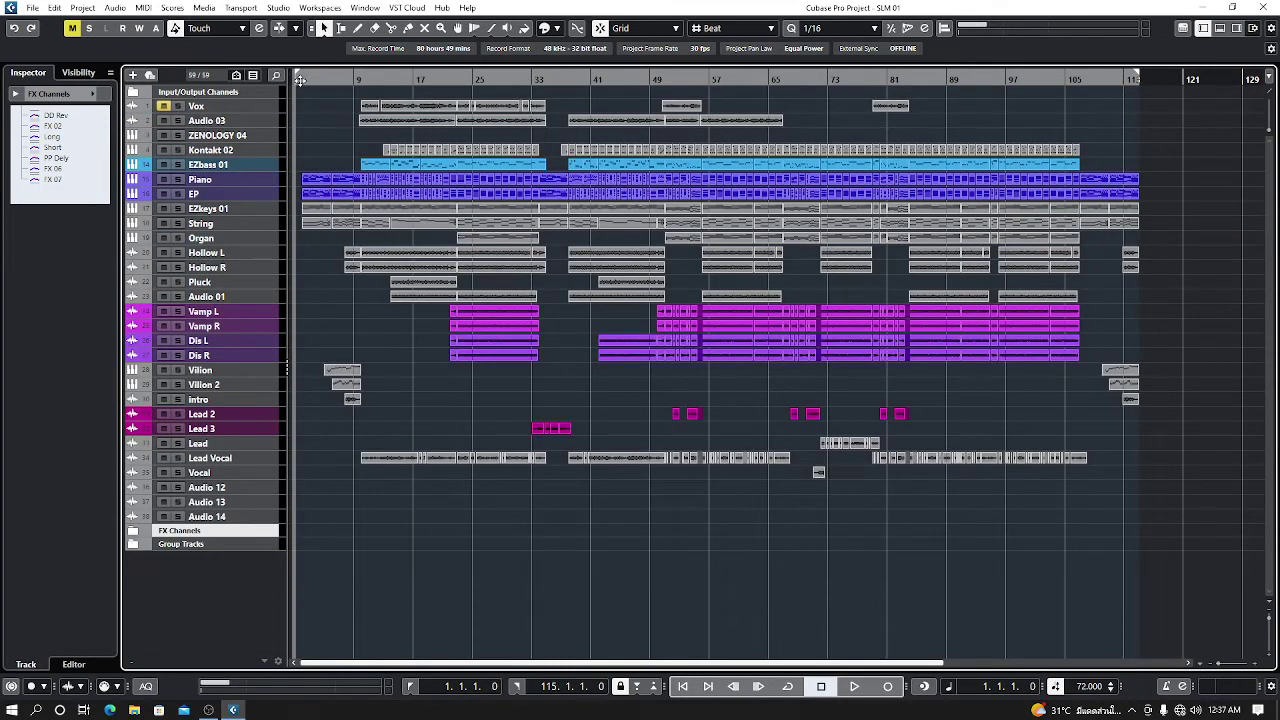
# - Play the song from the beginning and solo the Mix Bus group in the expanded Group Tracks folder
pyautogui.click(299, 79)
pyautogui.press('space')
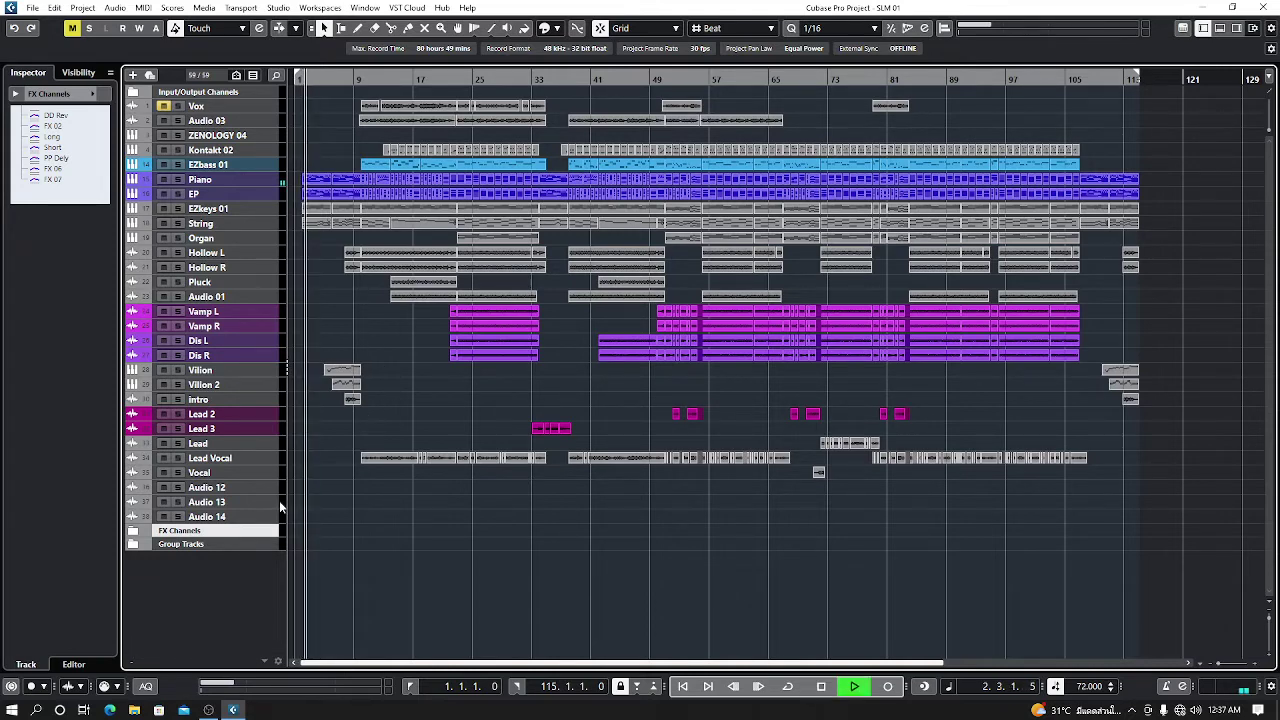
pyautogui.click(134, 545)
pyautogui.scroll(-5, 149, 563)
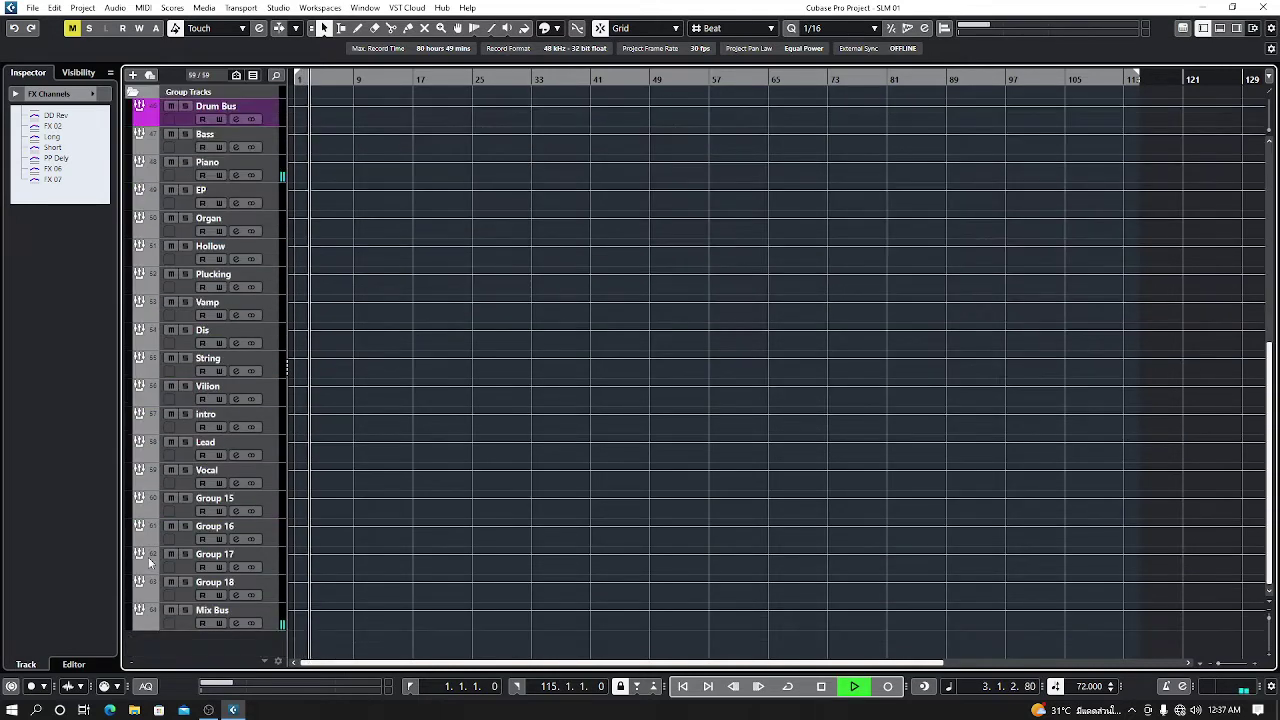
pyautogui.click(186, 611)
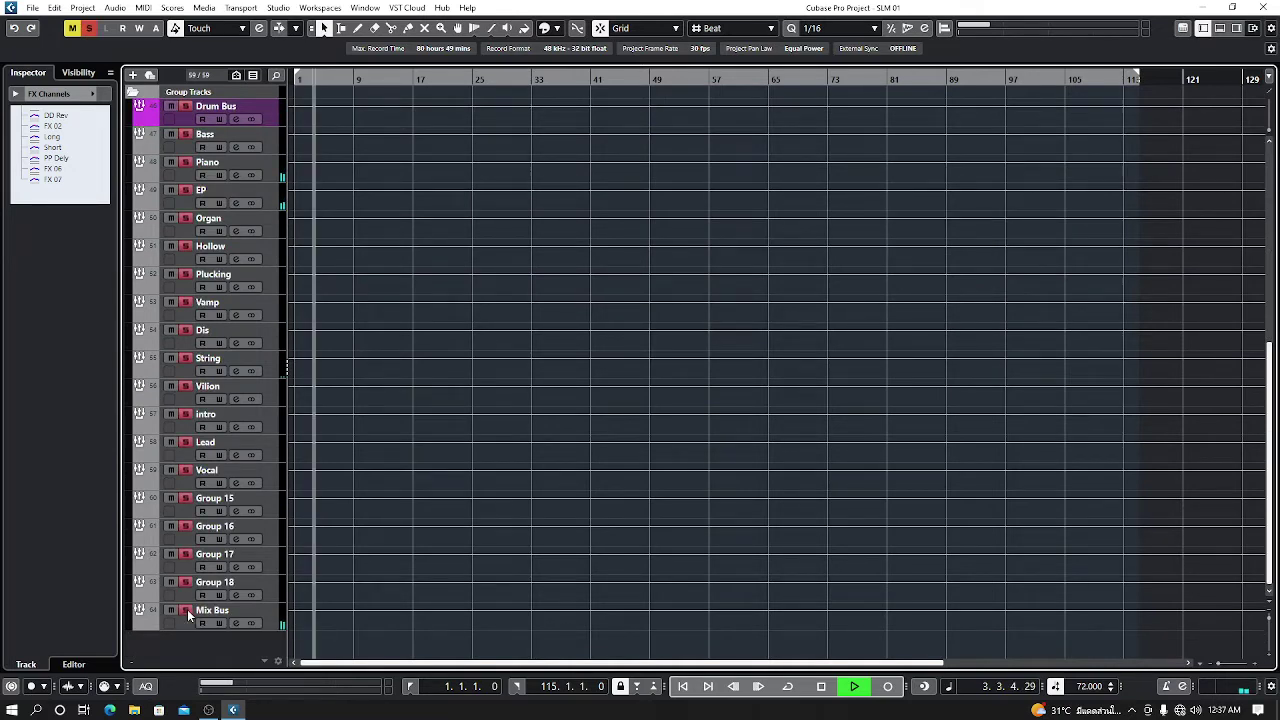
# - Check the solo states and meters across all tracks, deactivate all solos, and hide the Inspector
pyautogui.scroll(5, 188, 615)
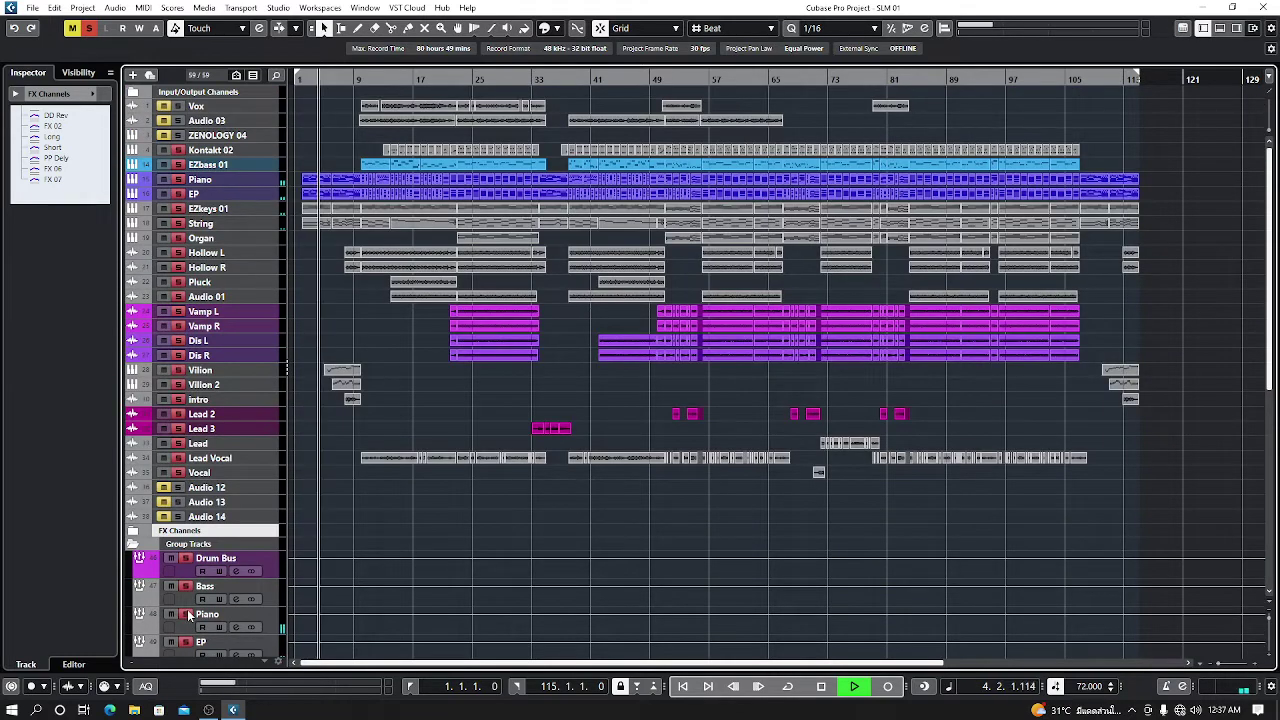
pyautogui.scroll(-5, 188, 615)
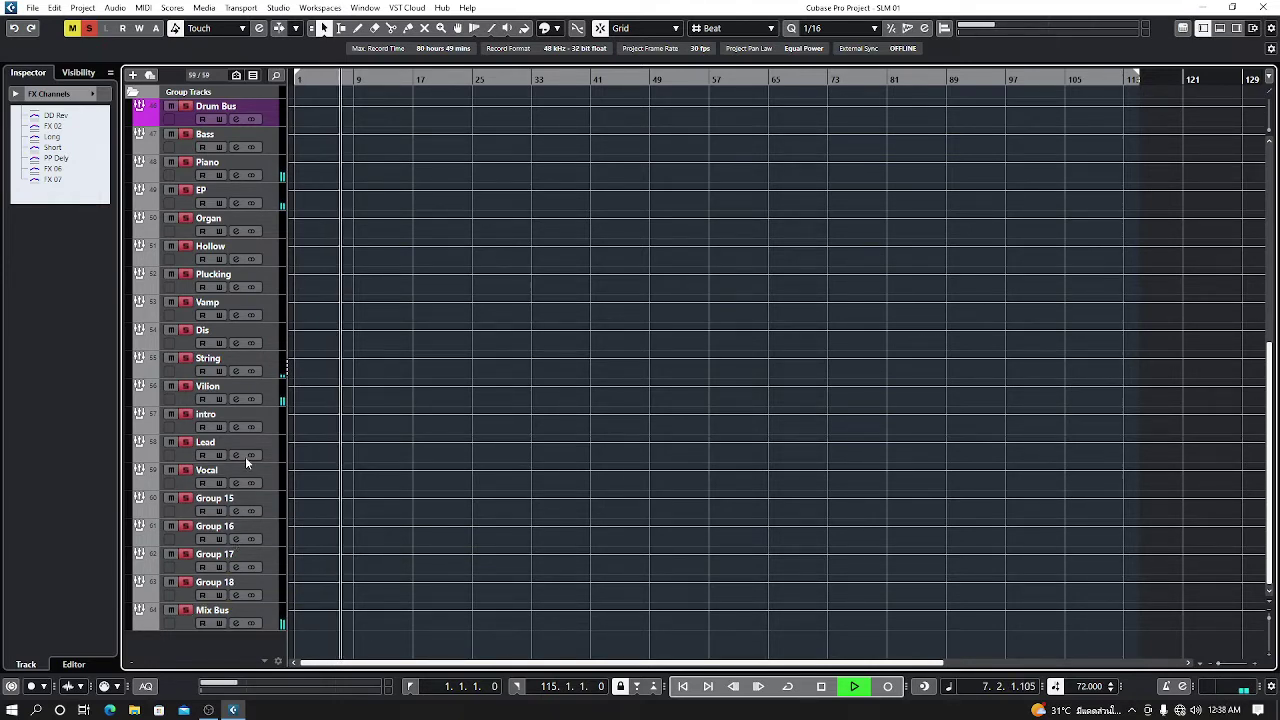
pyautogui.scroll(15, 245, 456)
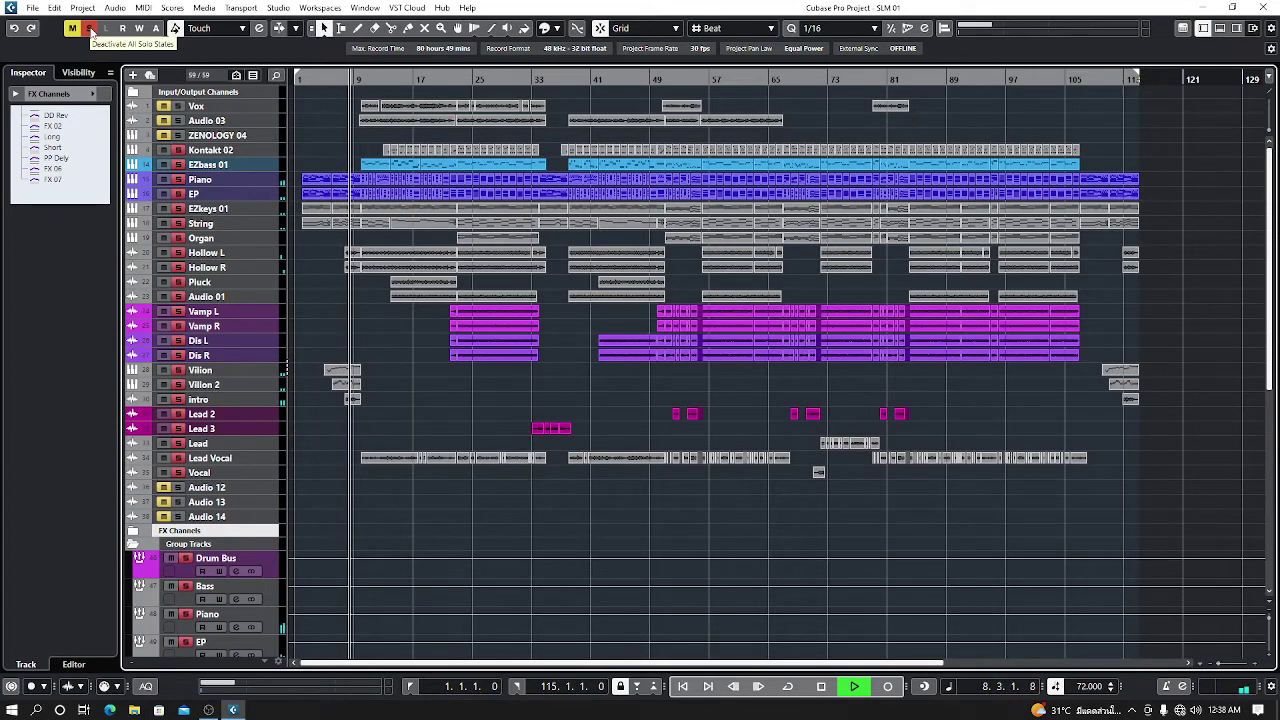
pyautogui.click(90, 30)
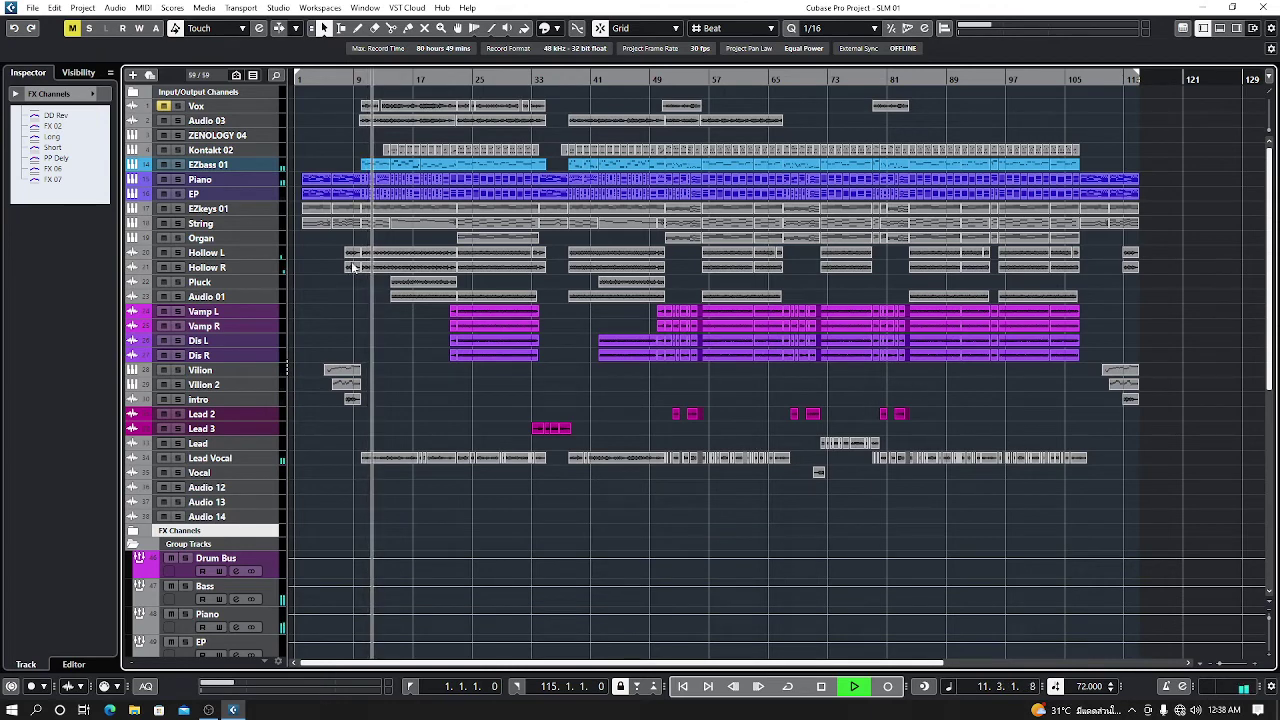
pyautogui.click(1204, 29)
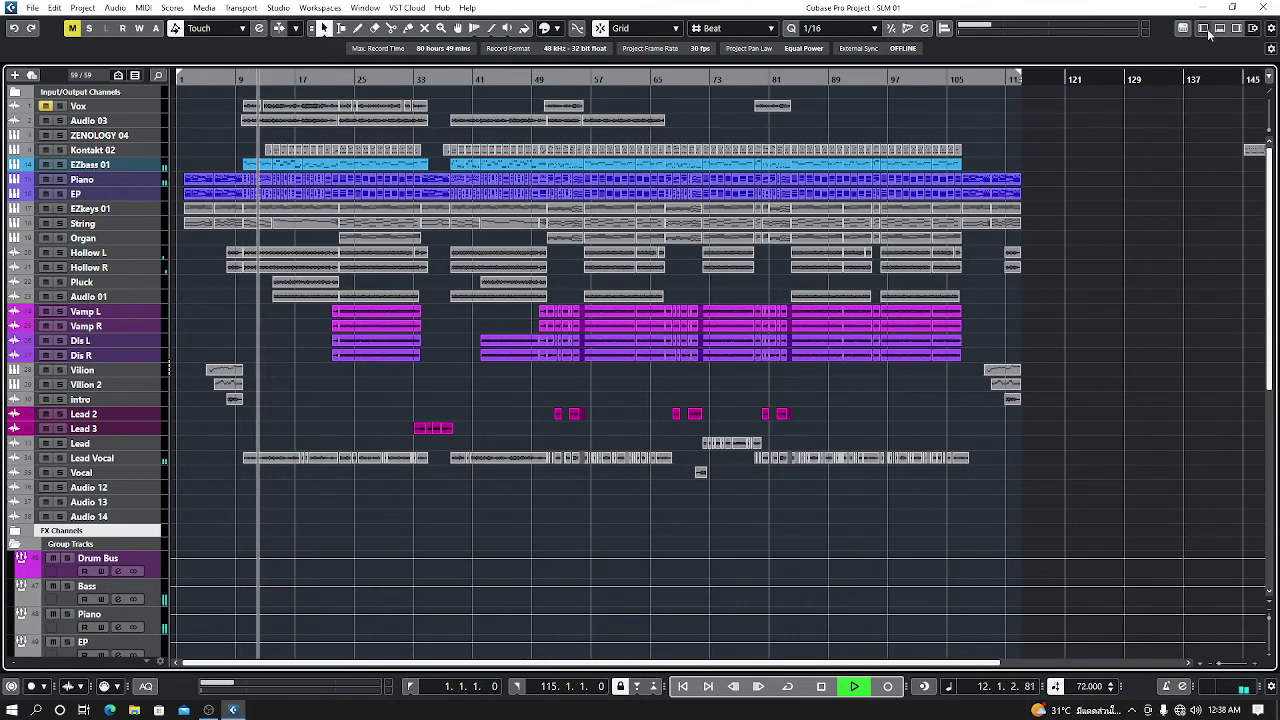
# - Delete the leftover Kontakt 02, Vamp L and Vamp R clips beyond the end of the song
pyautogui.click(1219, 29)
pyautogui.click(1219, 31)
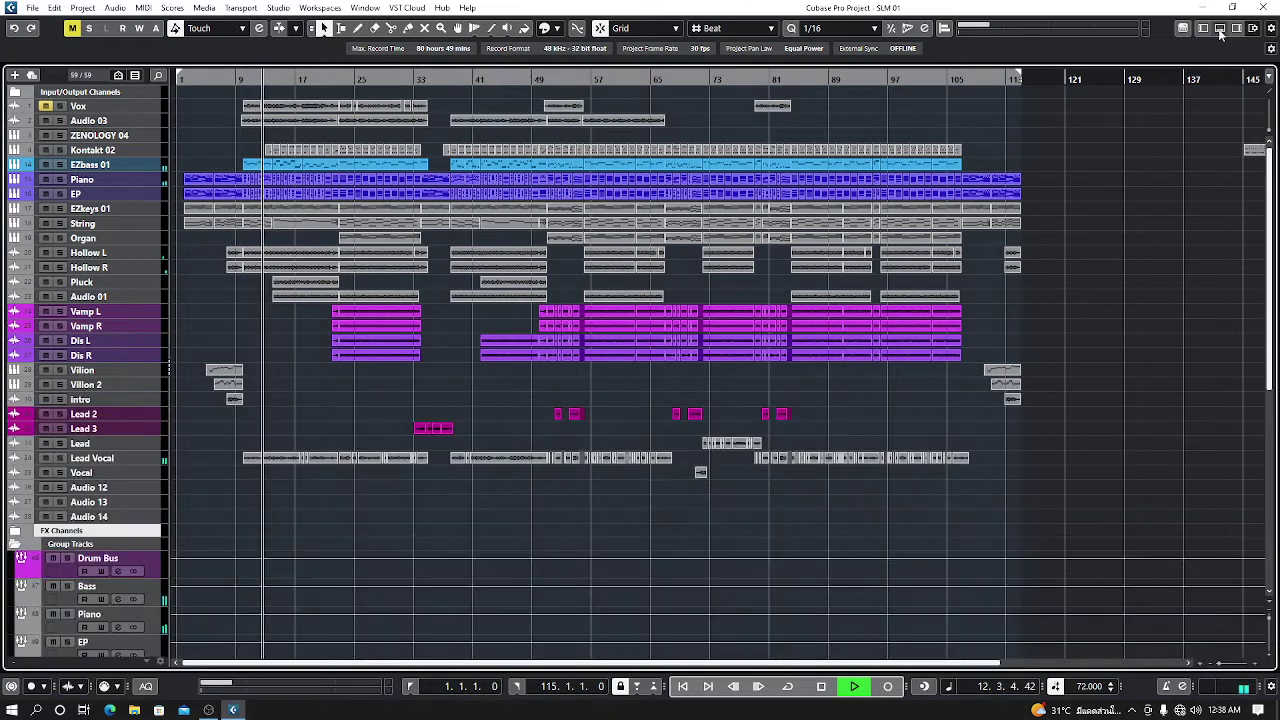
pyautogui.press('g')
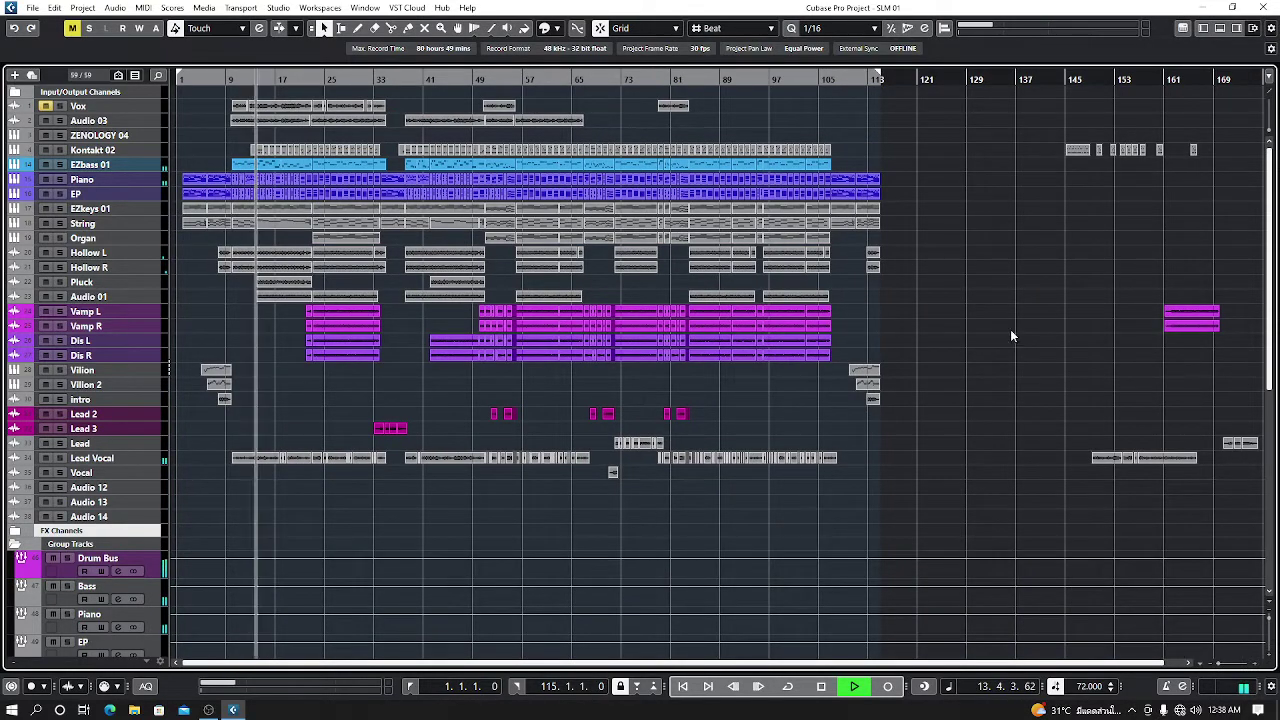
pyautogui.press('g')
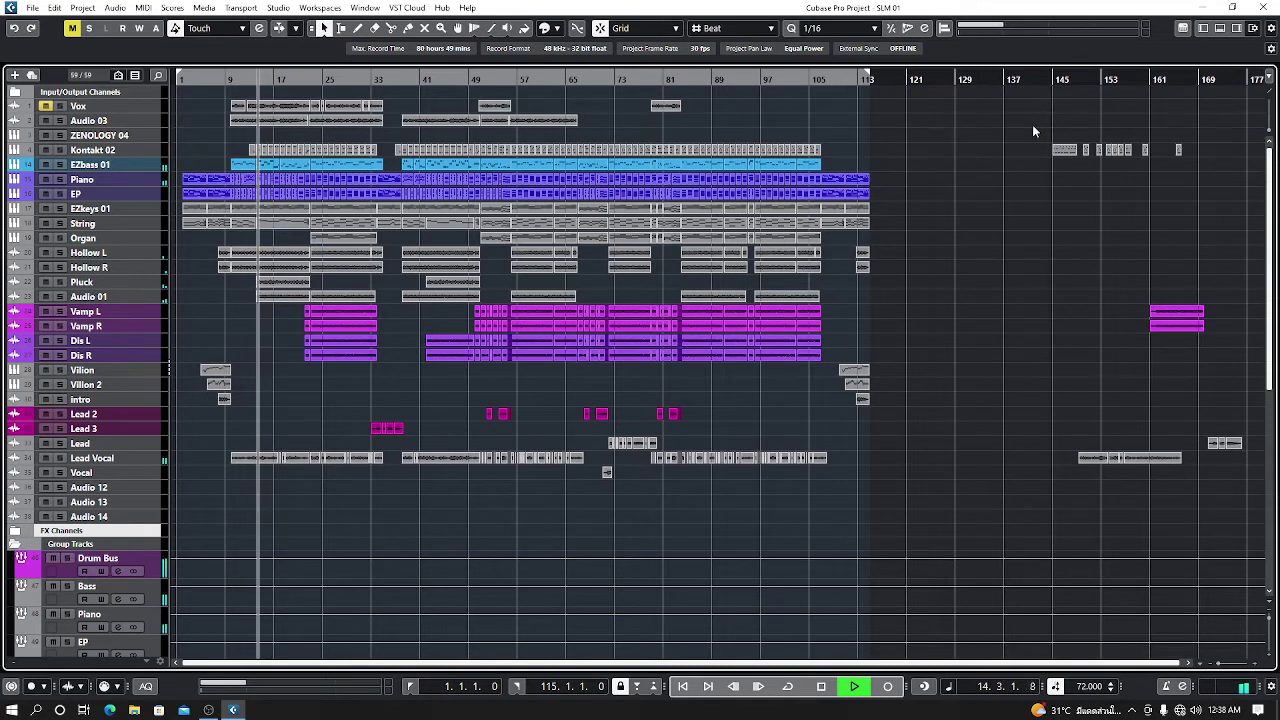
pyautogui.moveTo(1034, 128); pyautogui.dragTo(1219, 351)
pyautogui.press('Delete')
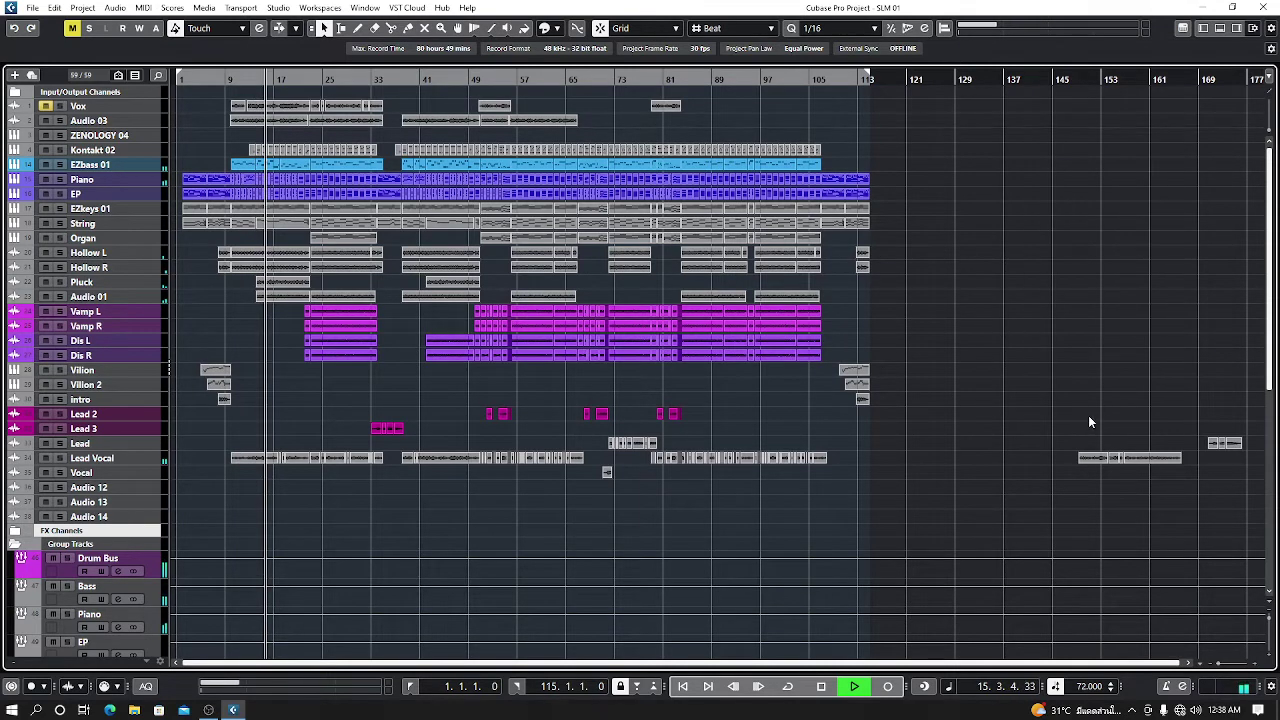
# - Move the leftover Lead and Lead Vocal clips about 30 bars earlier, closer to the song's end, and stop playback
pyautogui.moveTo(1074, 410); pyautogui.dragTo(1258, 510)
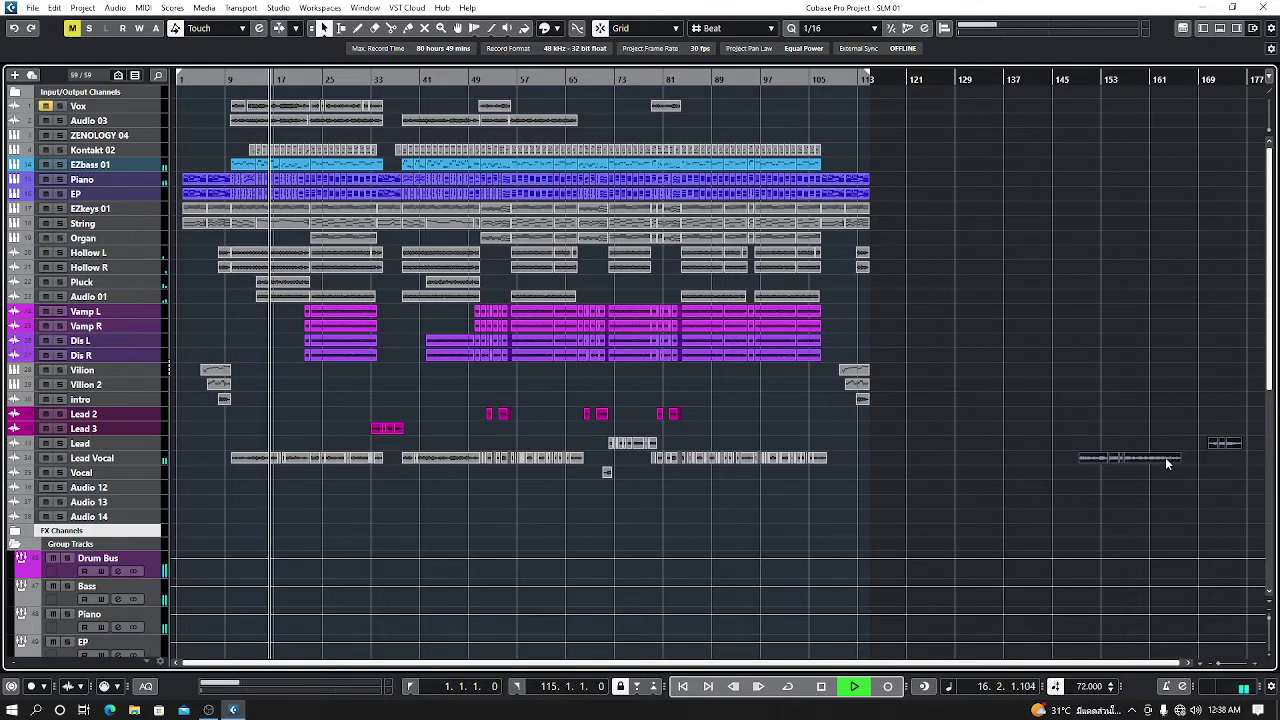
pyautogui.moveTo(1166, 463); pyautogui.dragTo(986, 420)
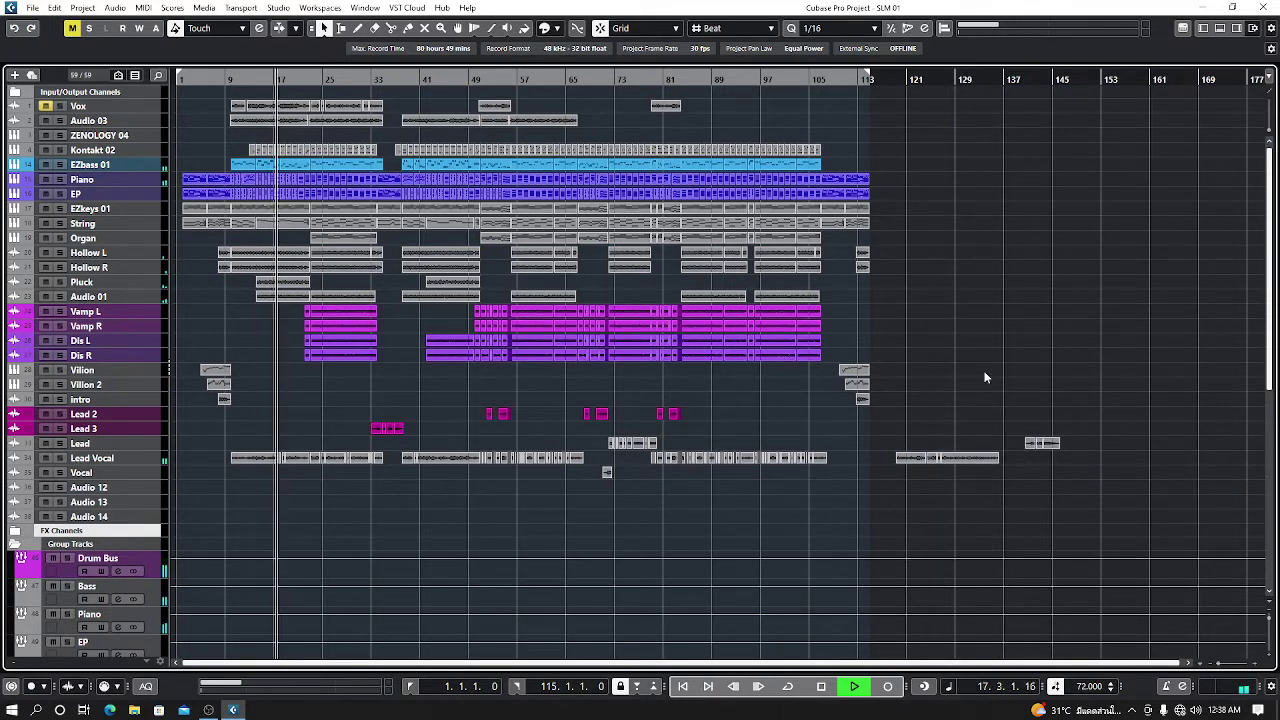
pyautogui.press('space')
# - Empty the trash in the project's Pool, erasing the files from the hard disk, and close the Pool
pyautogui.click(279, 8)
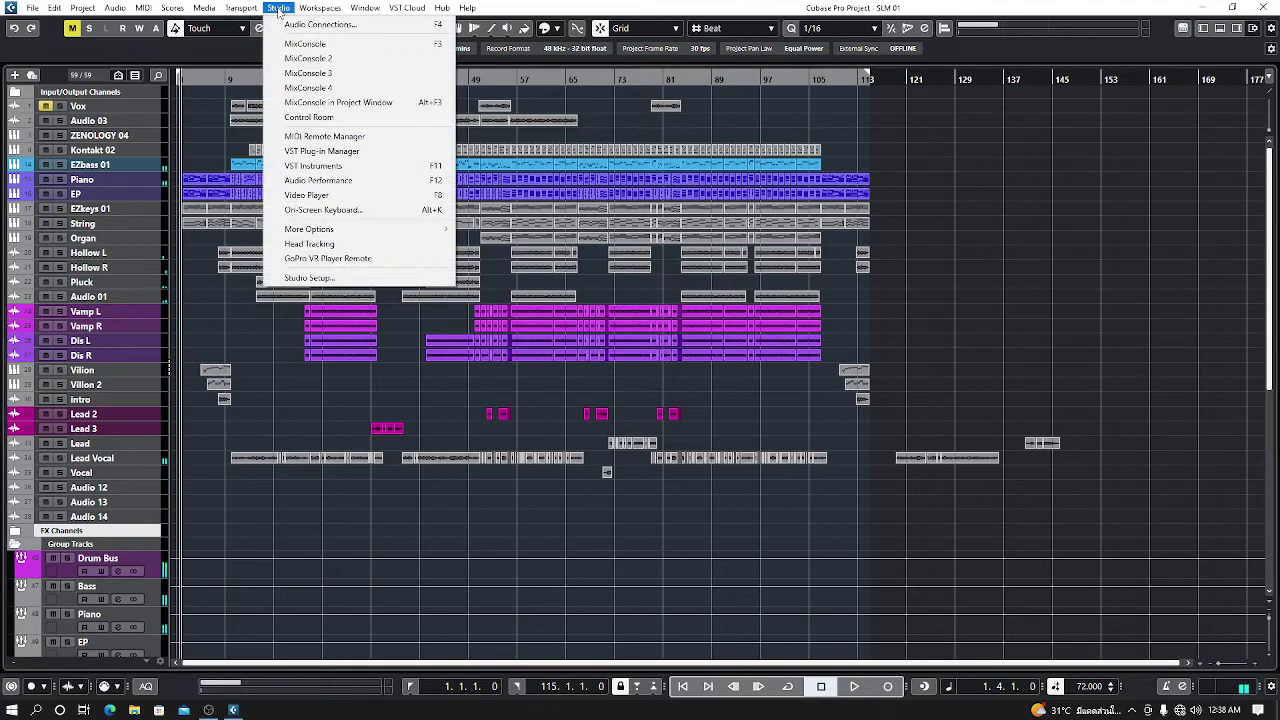
pyautogui.moveTo(252, 9)
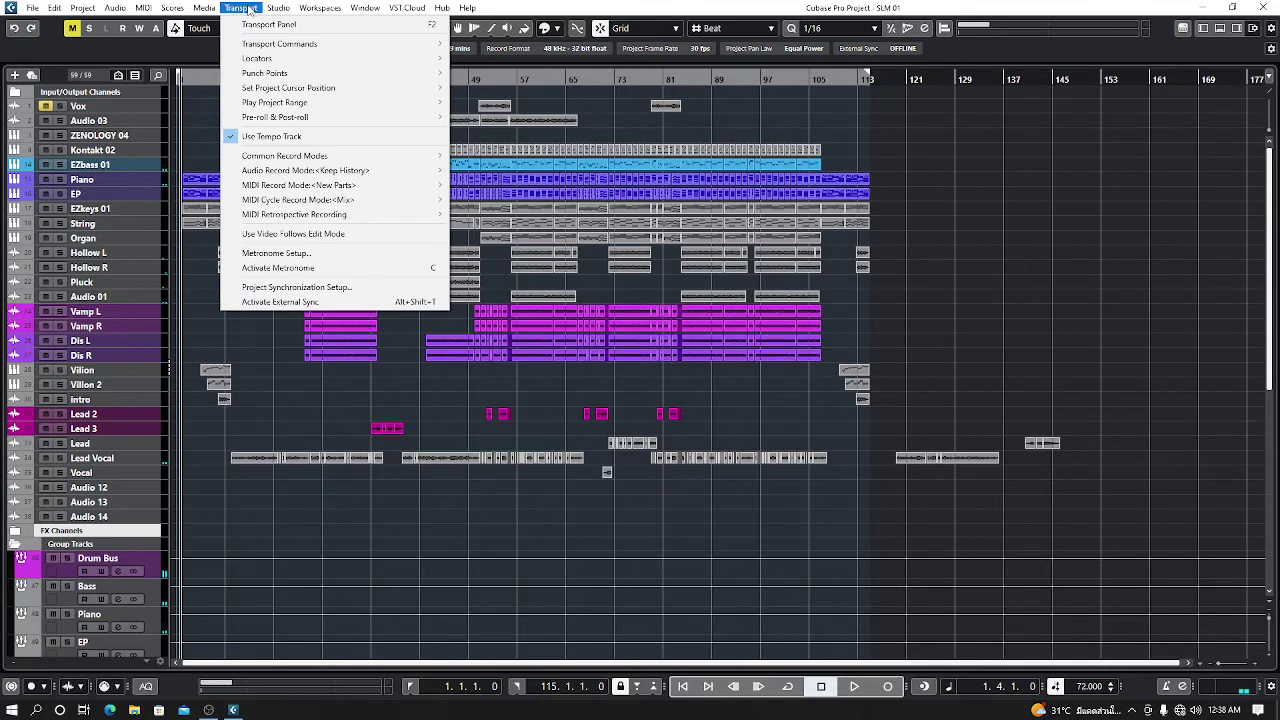
pyautogui.moveTo(205, 8)
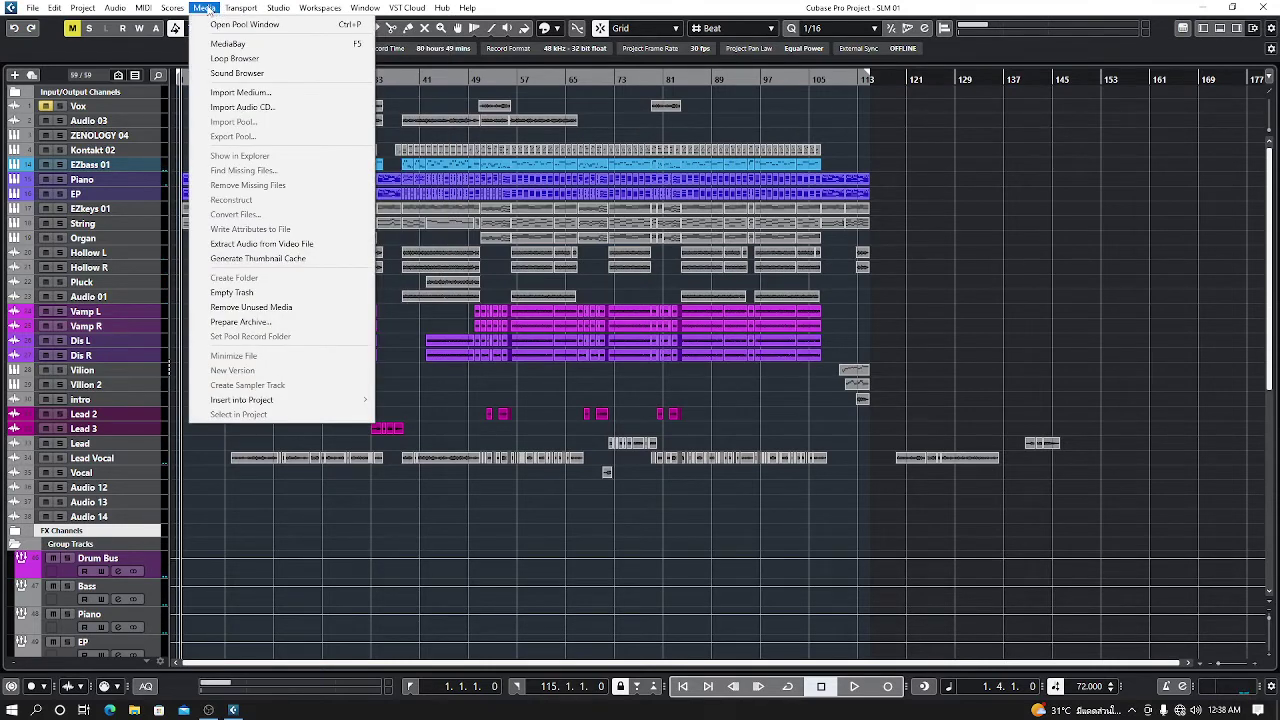
pyautogui.moveTo(149, 10)
pyautogui.click(232, 24)
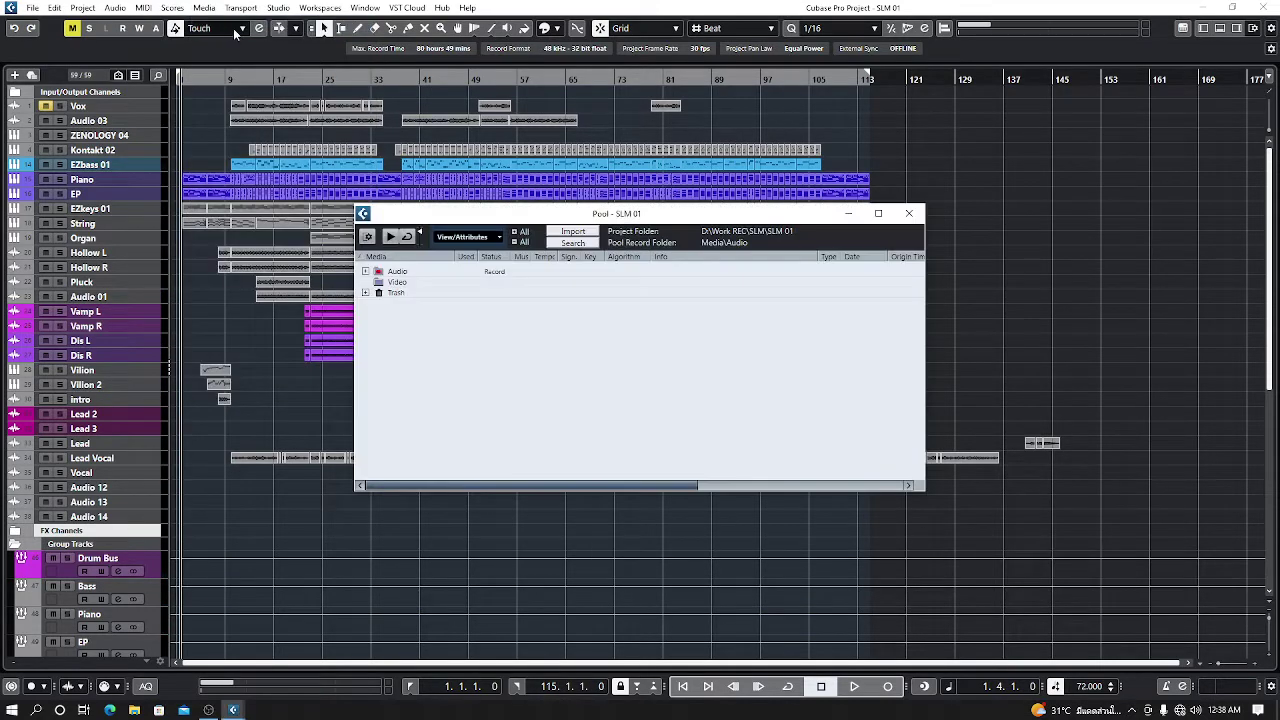
pyautogui.click(366, 293)
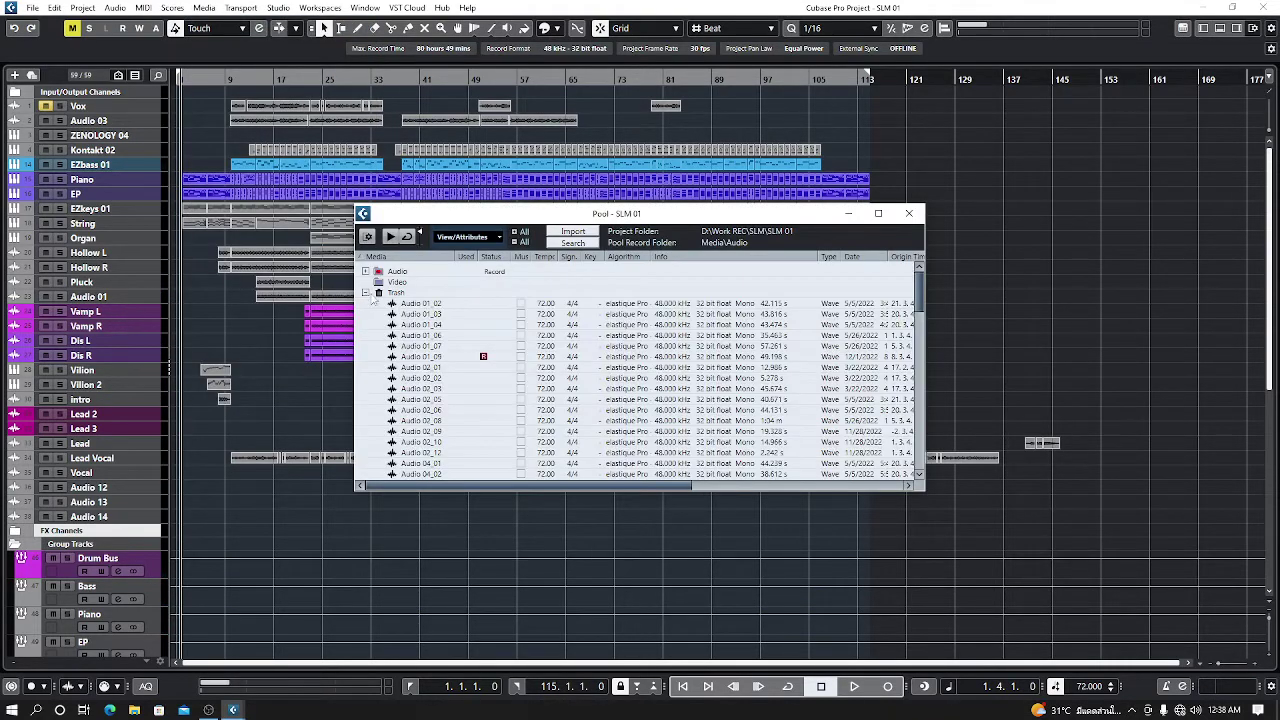
pyautogui.rightClick(524, 304)
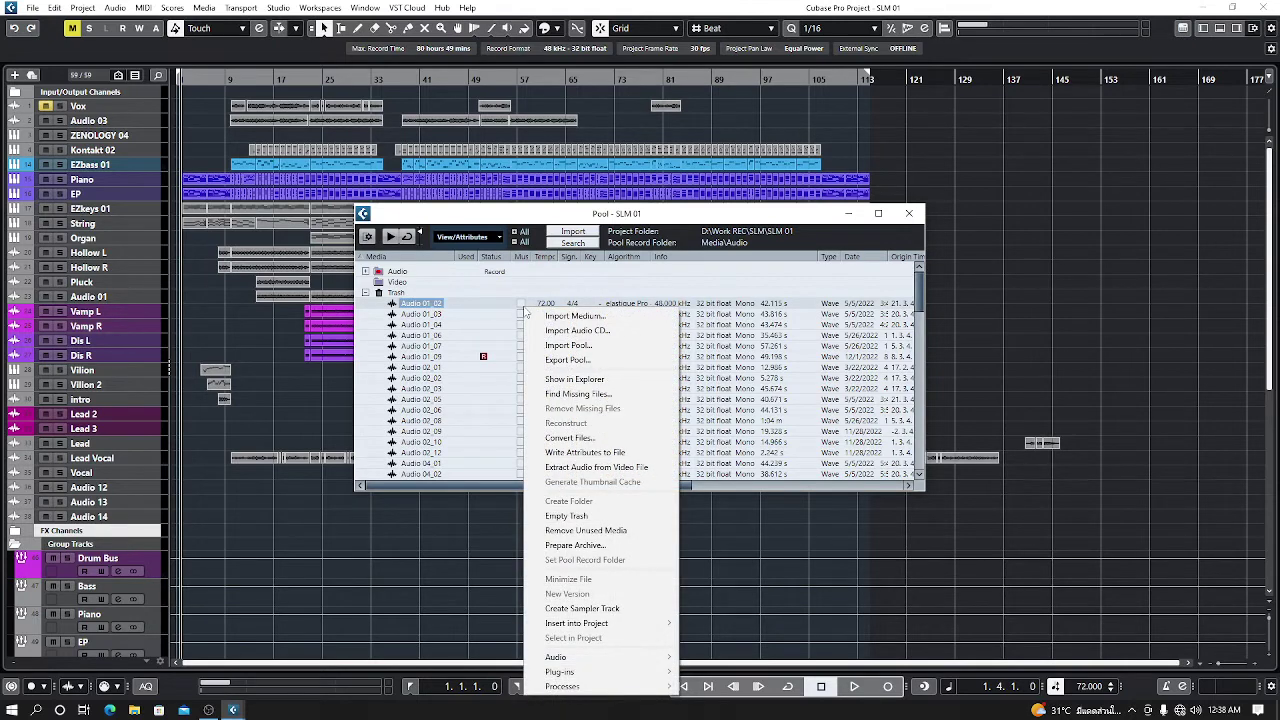
pyautogui.click(600, 516)
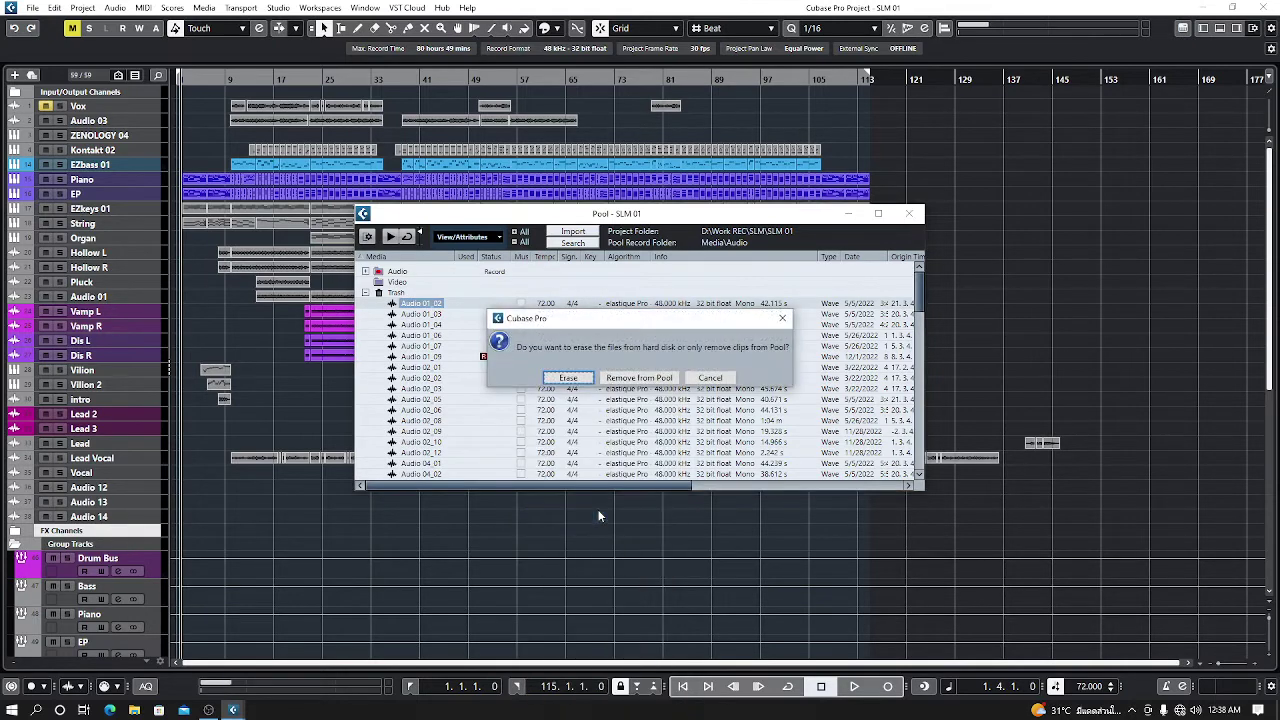
pyautogui.click(568, 378)
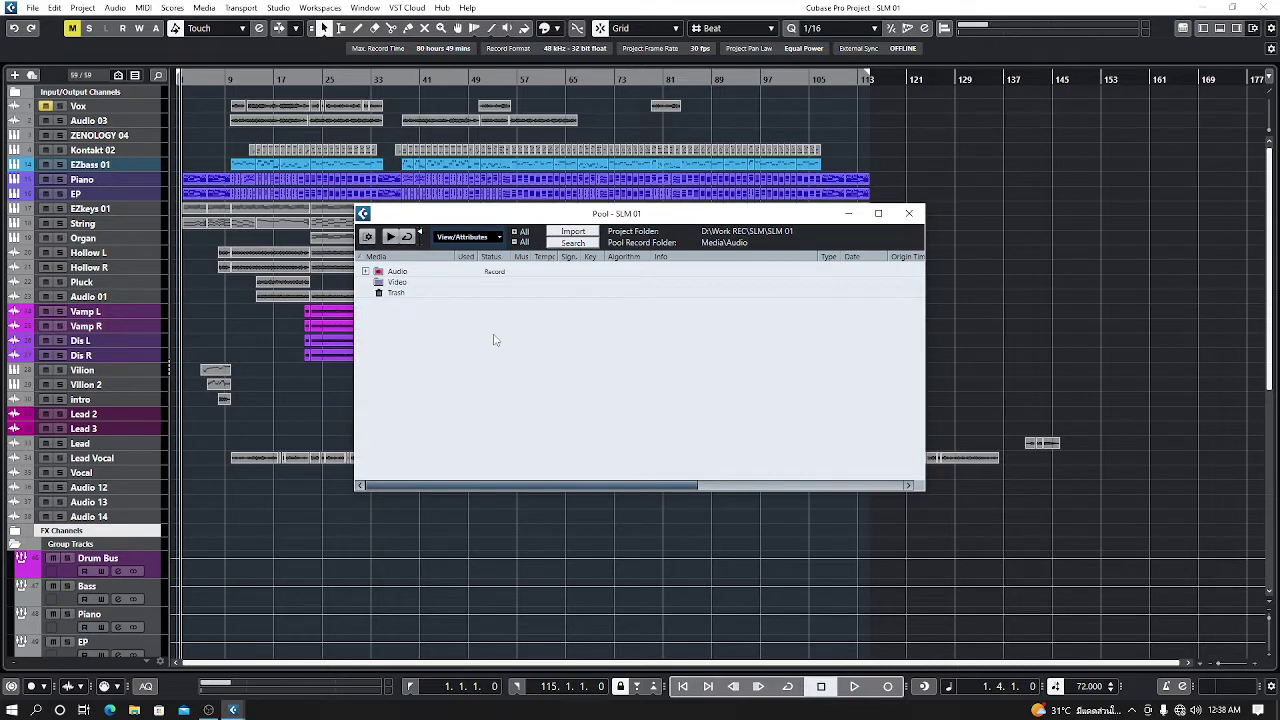
pyautogui.click(909, 214)
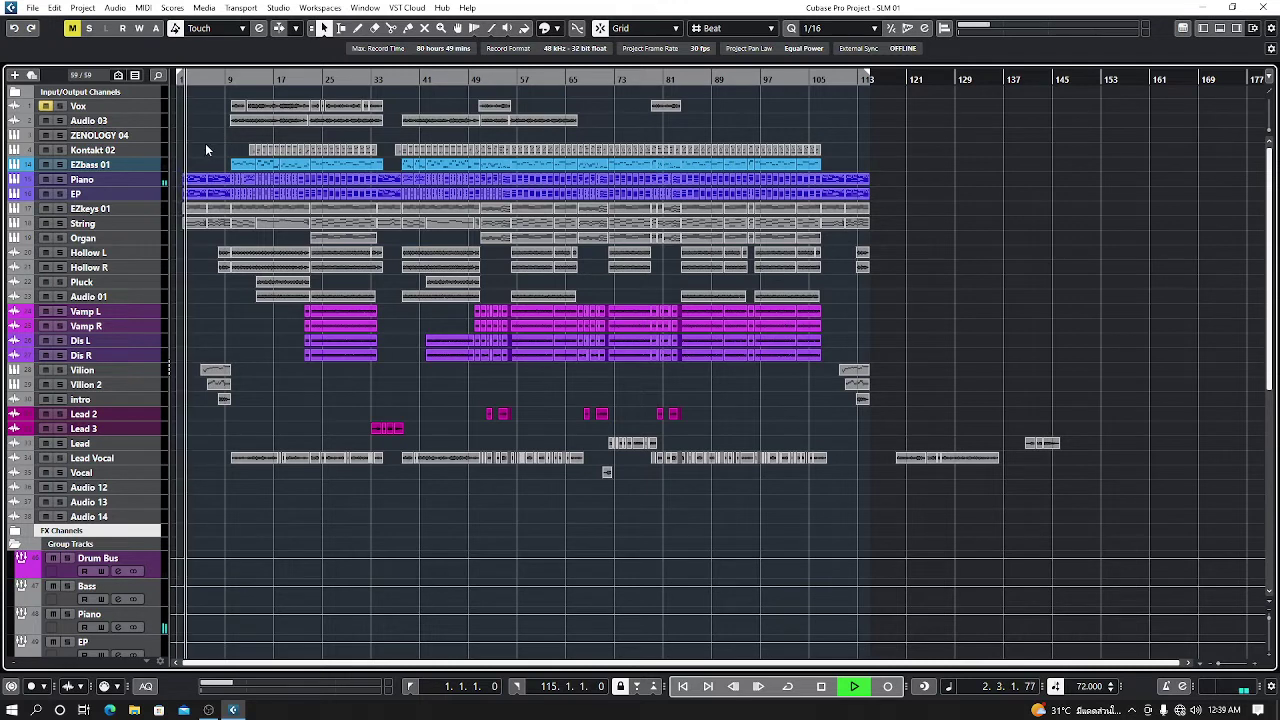
# - Play the song from the beginning with Lead Vocal muted and check the intro track's channel settings
pyautogui.click(157, 160)
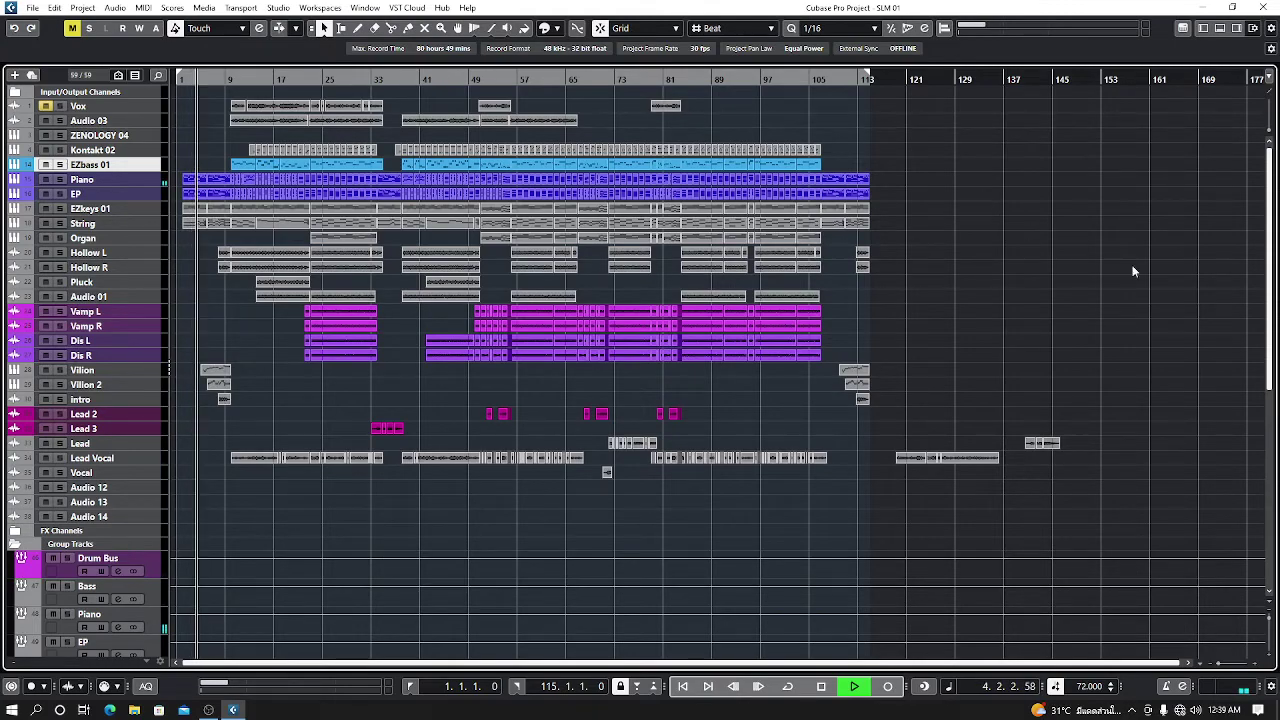
pyautogui.moveTo(1272, 263); pyautogui.dragTo(1272, 371)
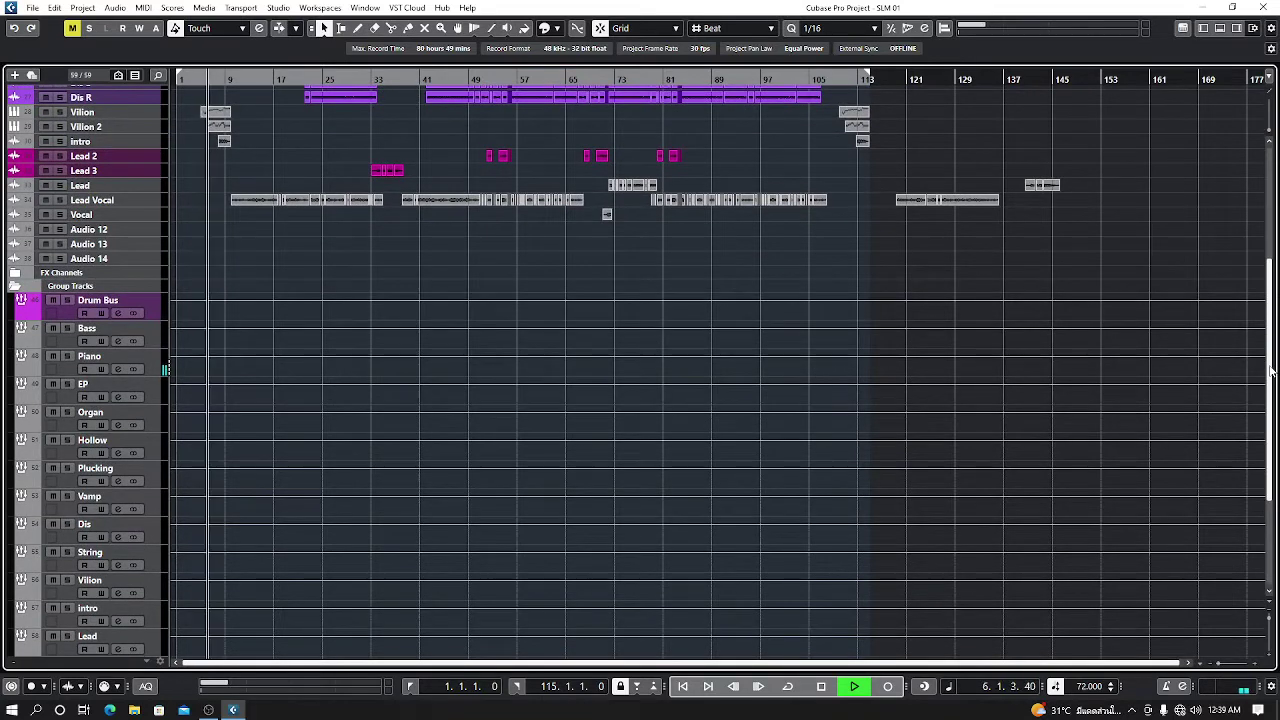
pyautogui.moveTo(1272, 371); pyautogui.dragTo(1272, 360)
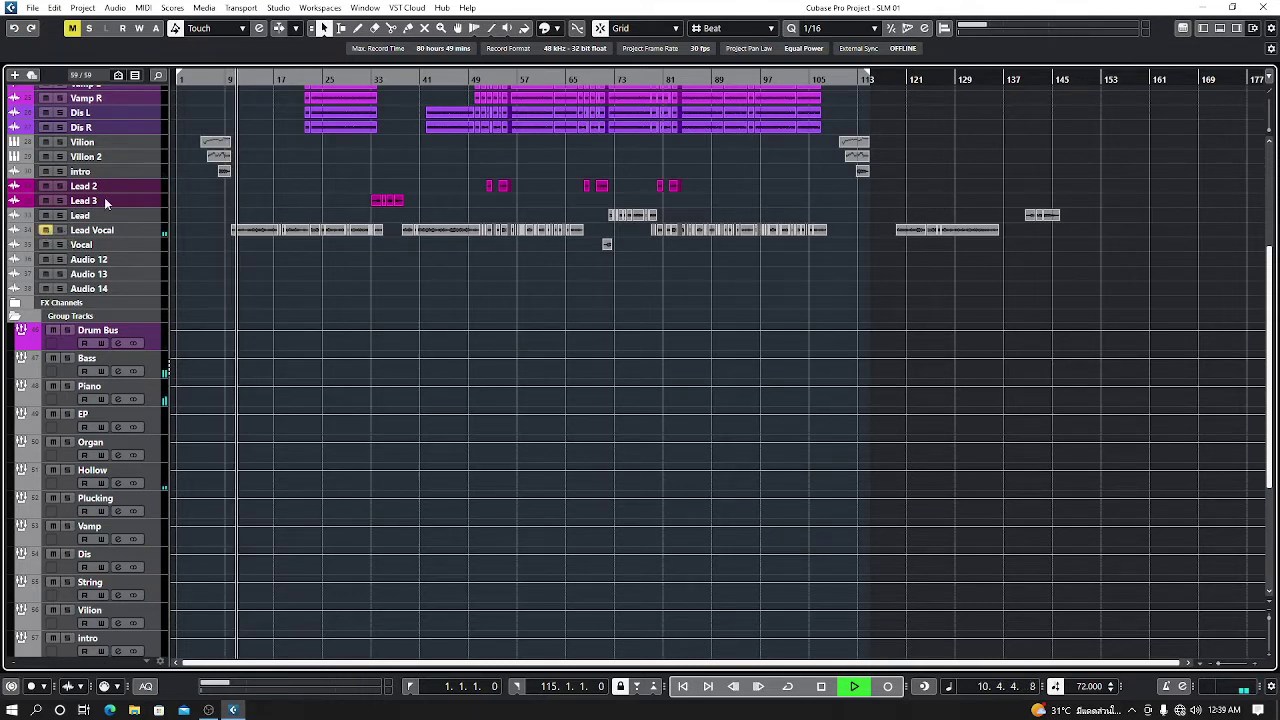
pyautogui.click(146, 170)
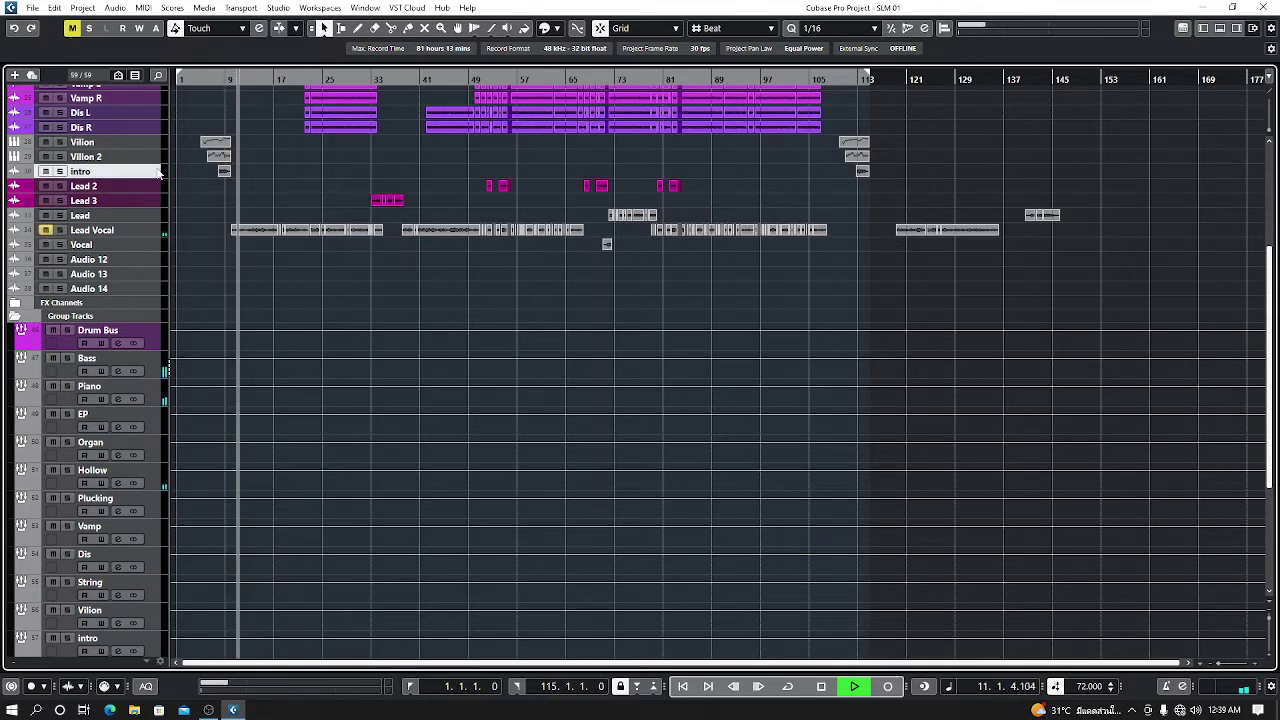
pyautogui.click(1203, 28)
pyautogui.click(103, 93)
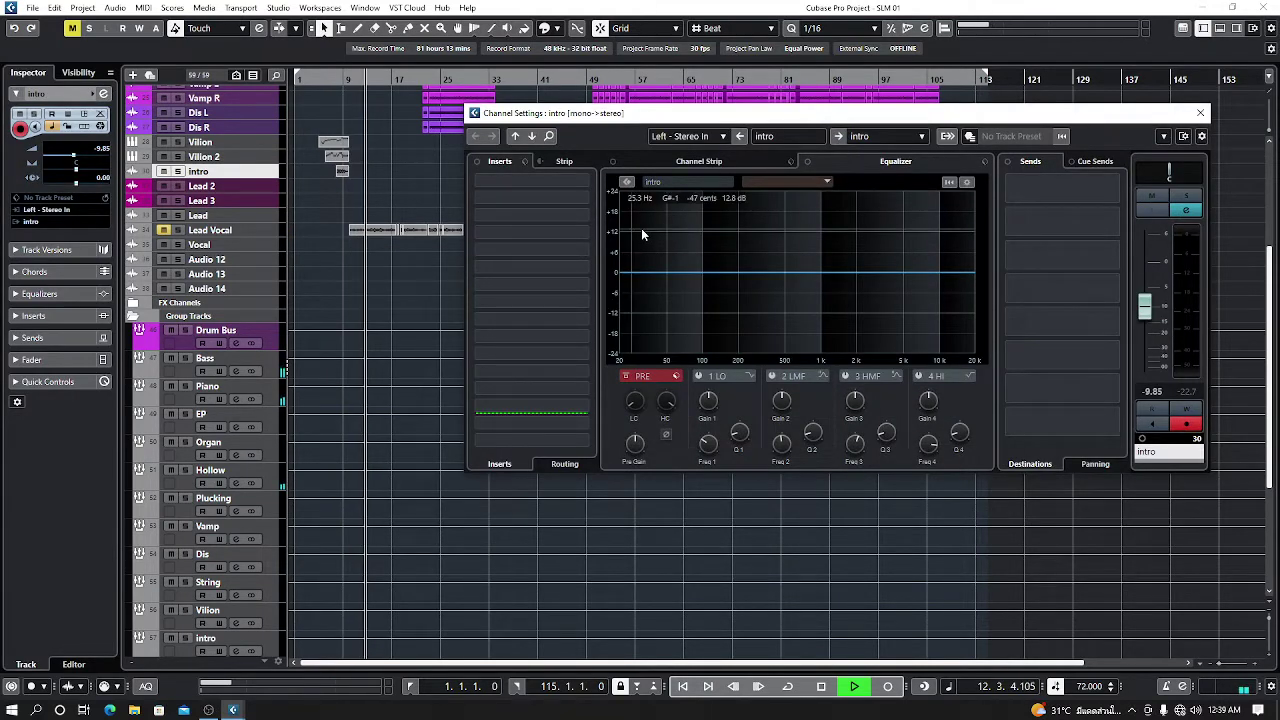
pyautogui.click(1200, 112)
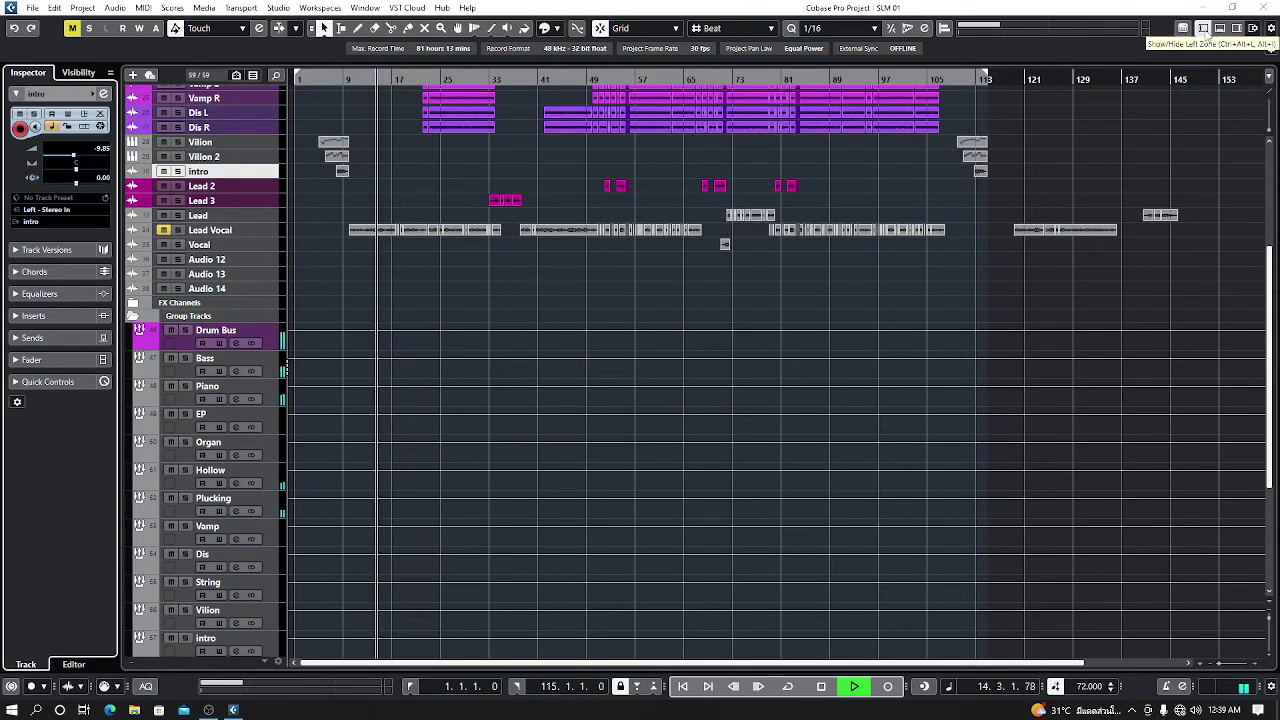
pyautogui.click(1204, 28)
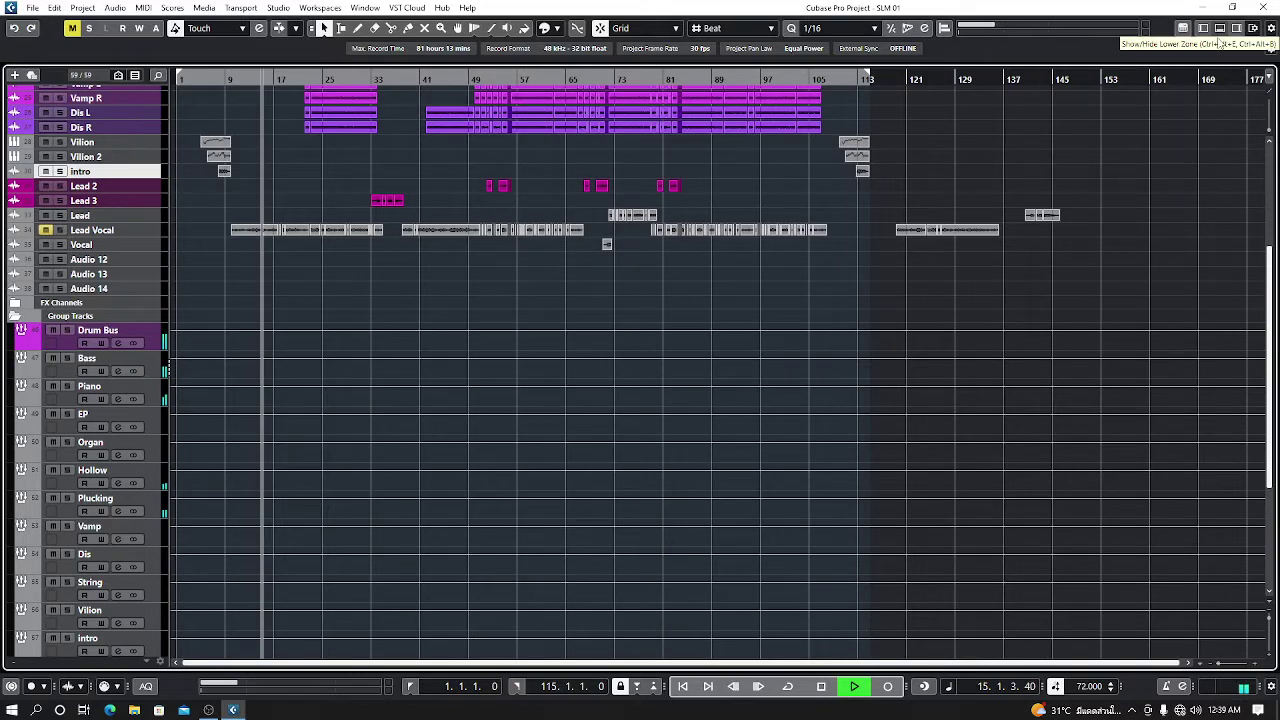
# - Collapse the Group Tracks folder and unmute the Lead Vocal track, leaving that track selected
pyautogui.click(15, 316)
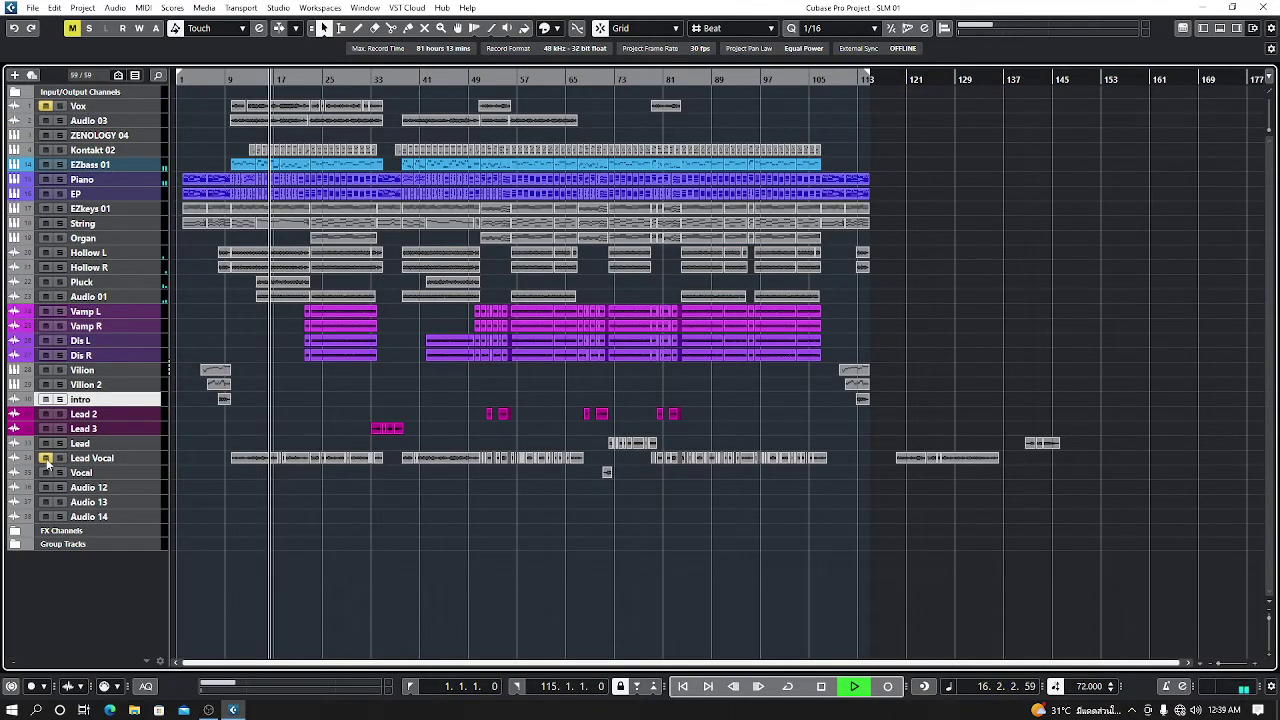
pyautogui.click(155, 460)
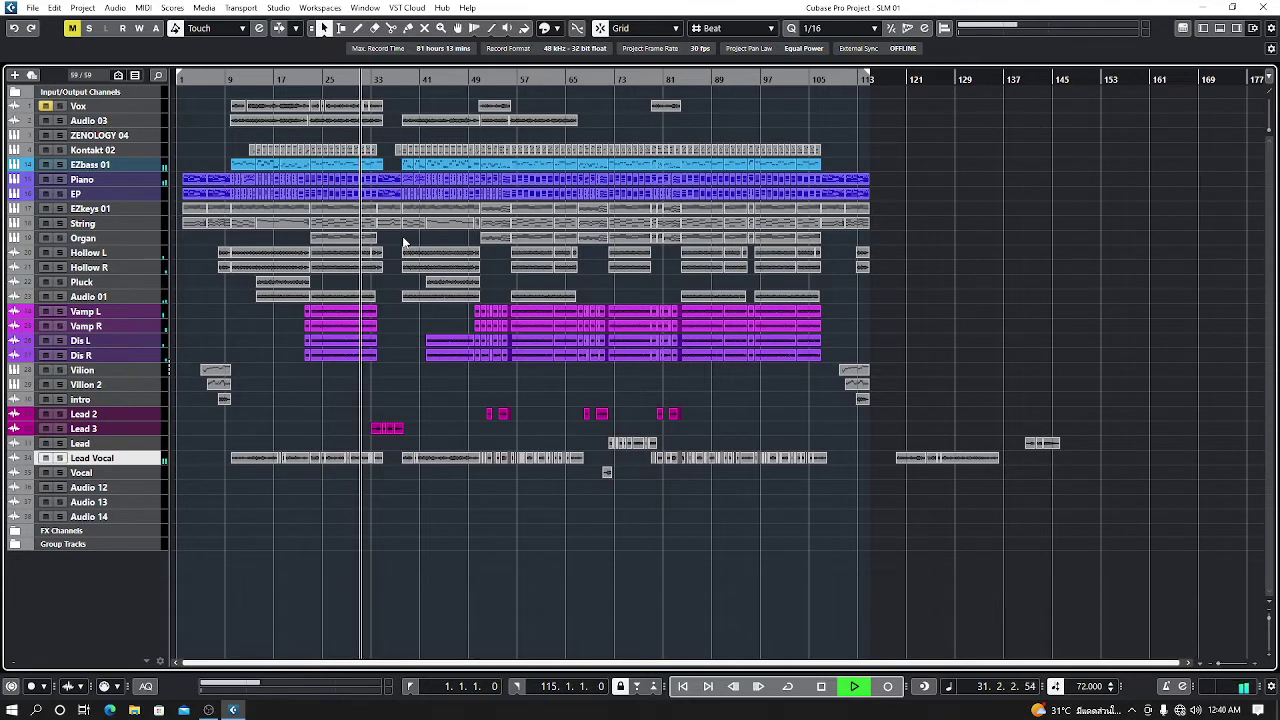
# - Mute the Lead Vocal track and examine the Lead 3 track's channel settings during playback
pyautogui.click(47, 457)
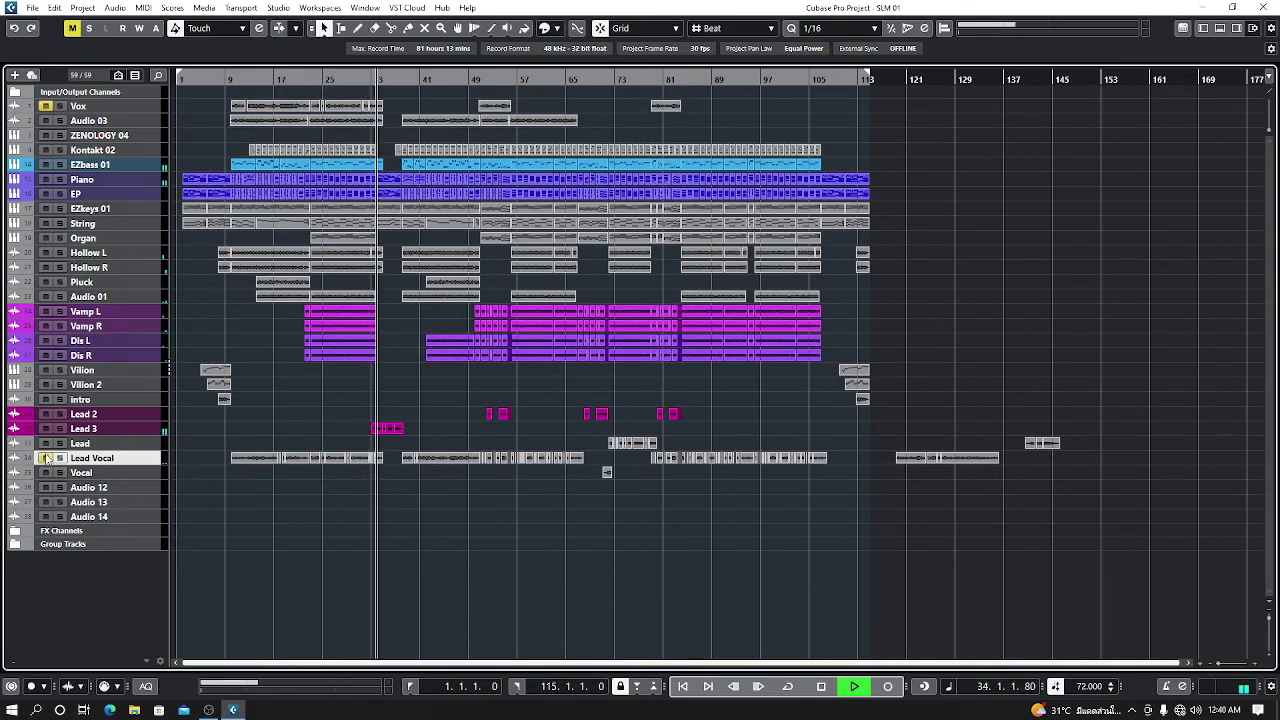
pyautogui.click(155, 429)
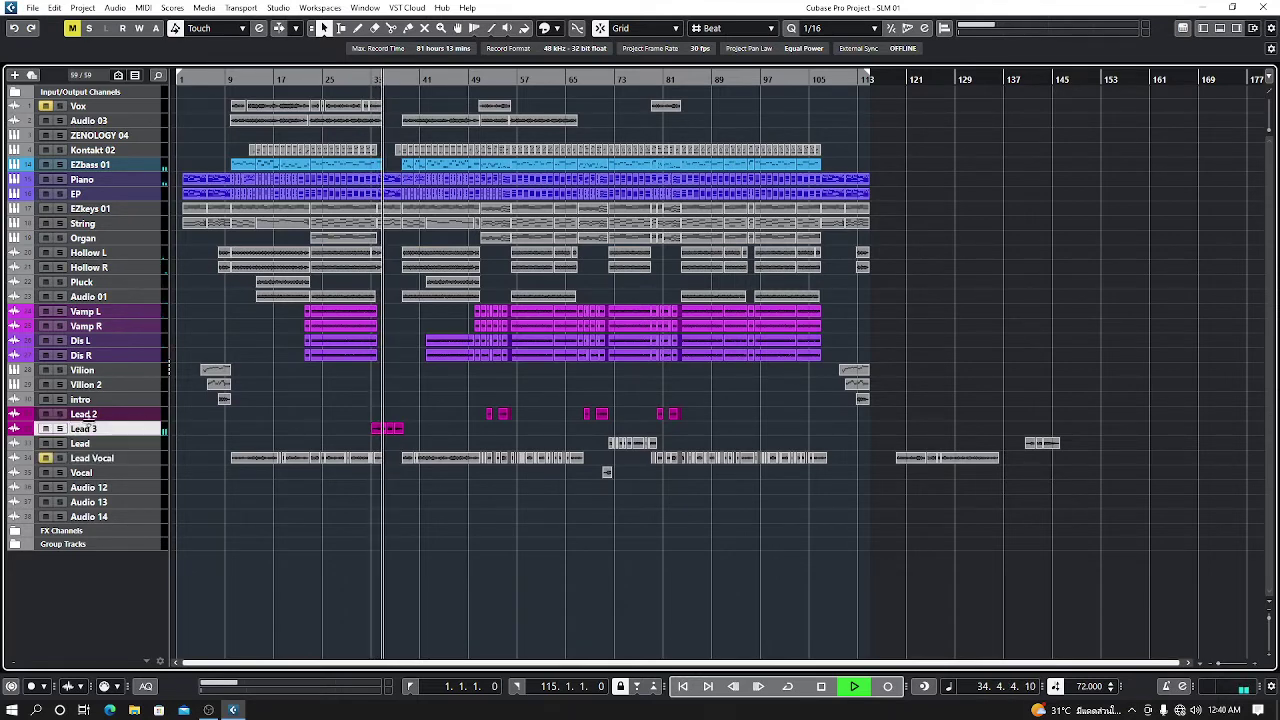
pyautogui.click(1204, 29)
pyautogui.click(104, 94)
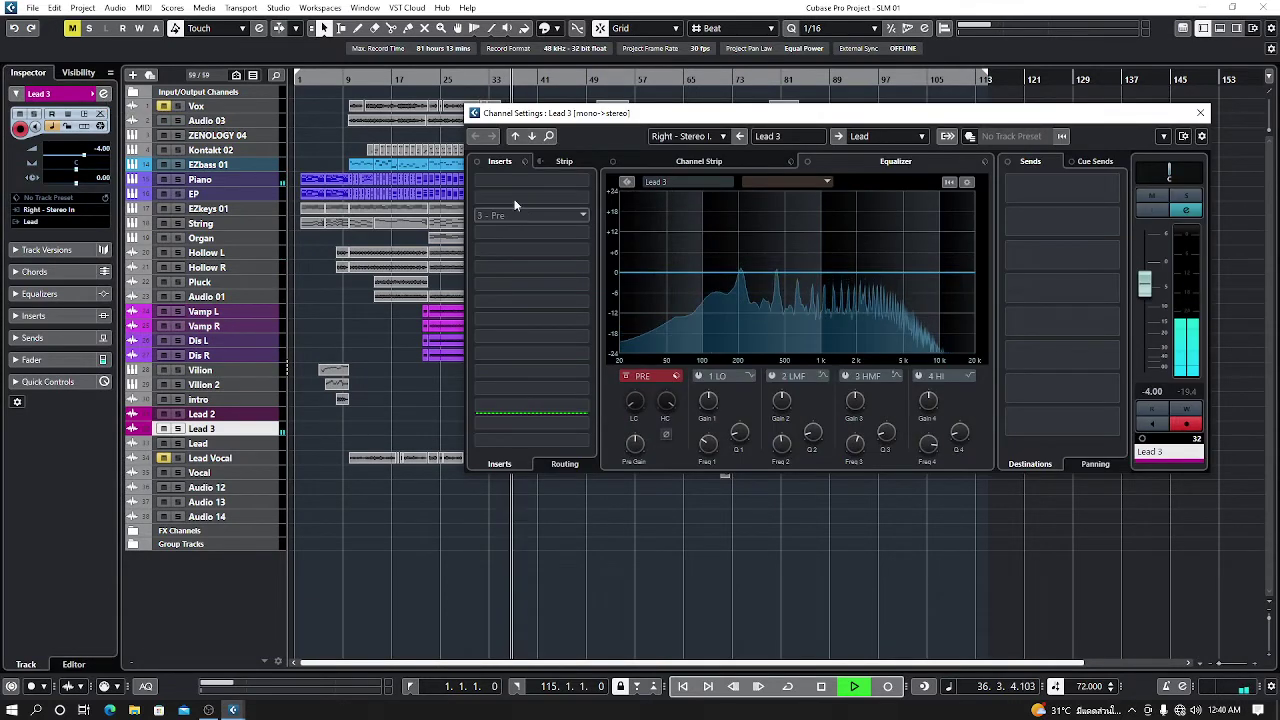
pyautogui.click(1200, 112)
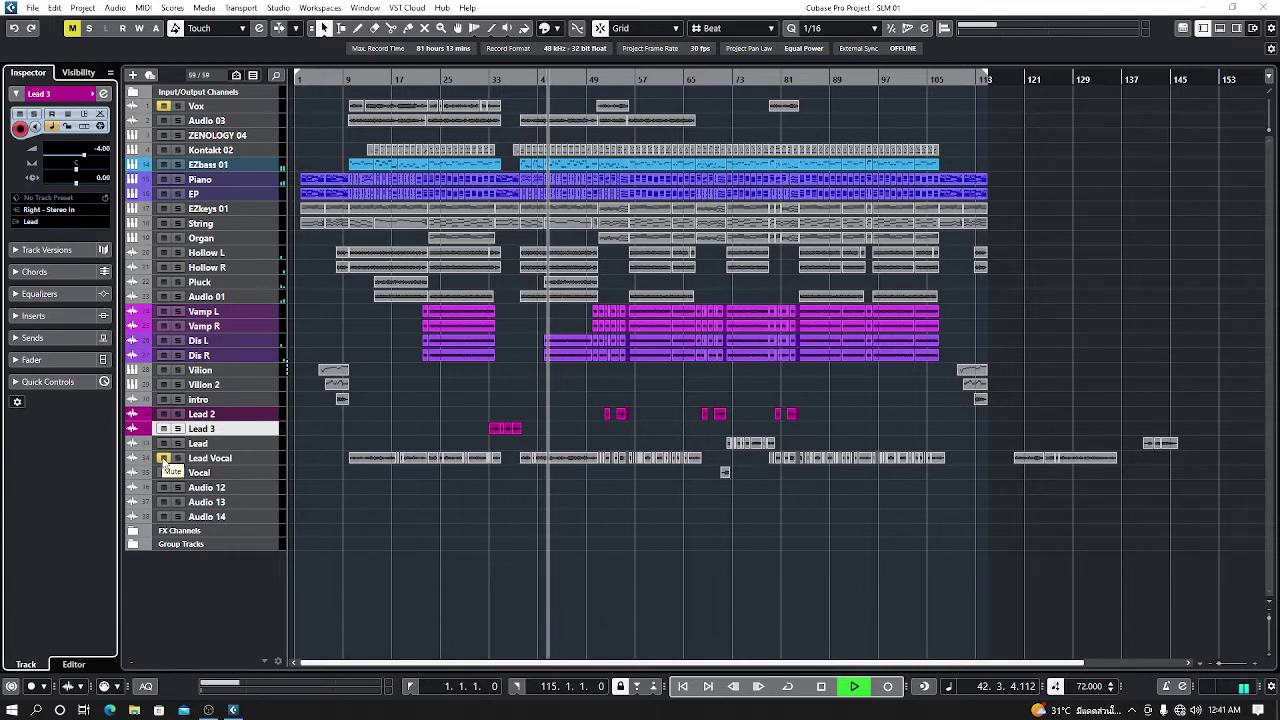
# - Unmute the Lead Vocal track and set its volume to -8.68 while the song plays
pyautogui.click(164, 459)
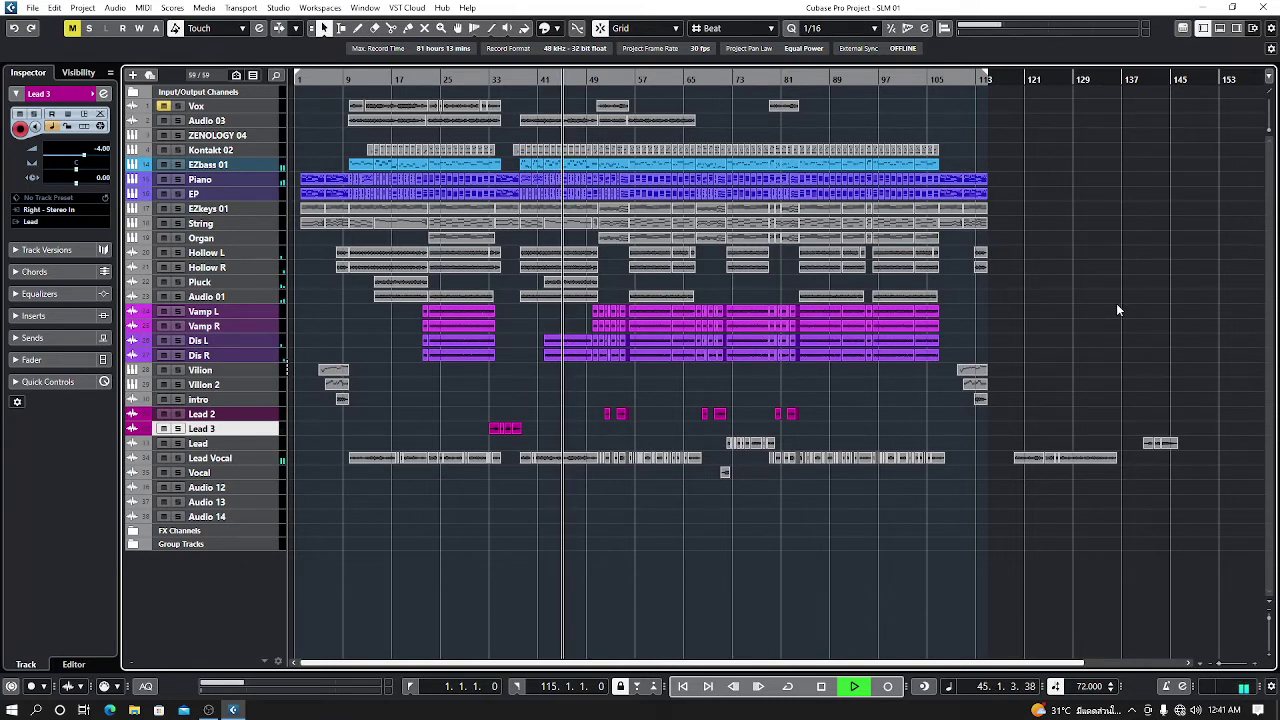
pyautogui.press('g')
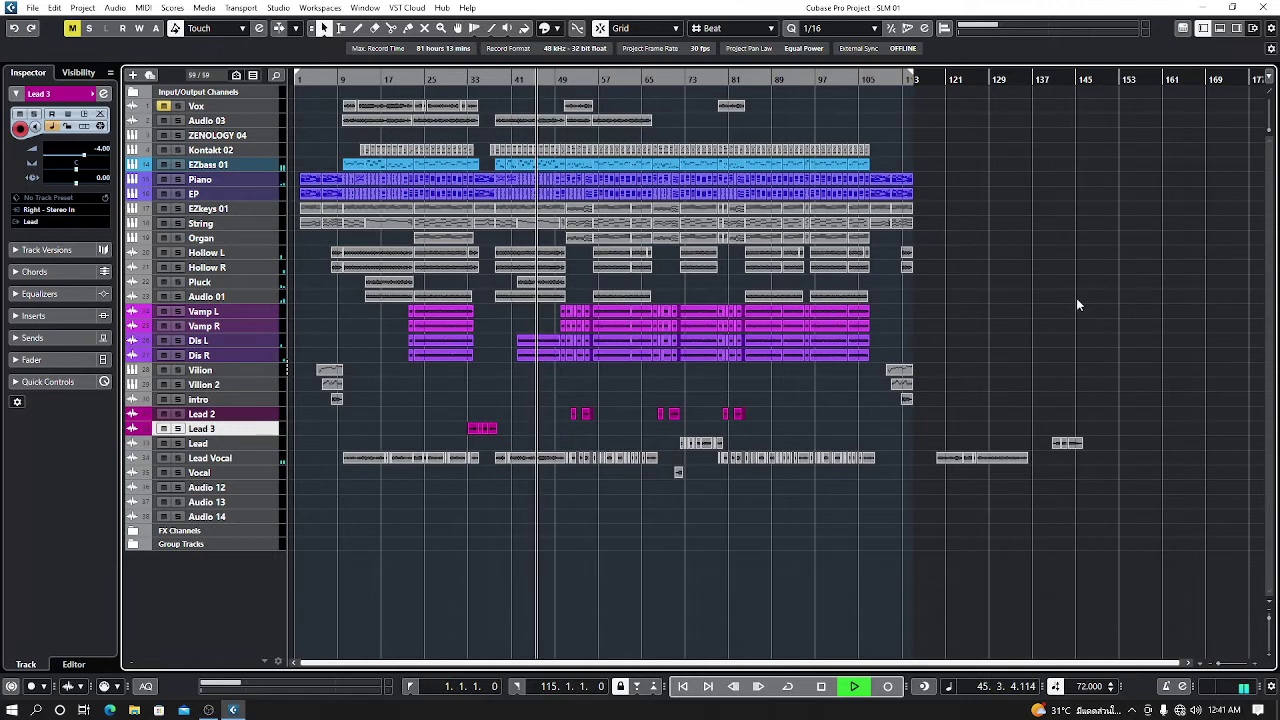
pyautogui.click(269, 456)
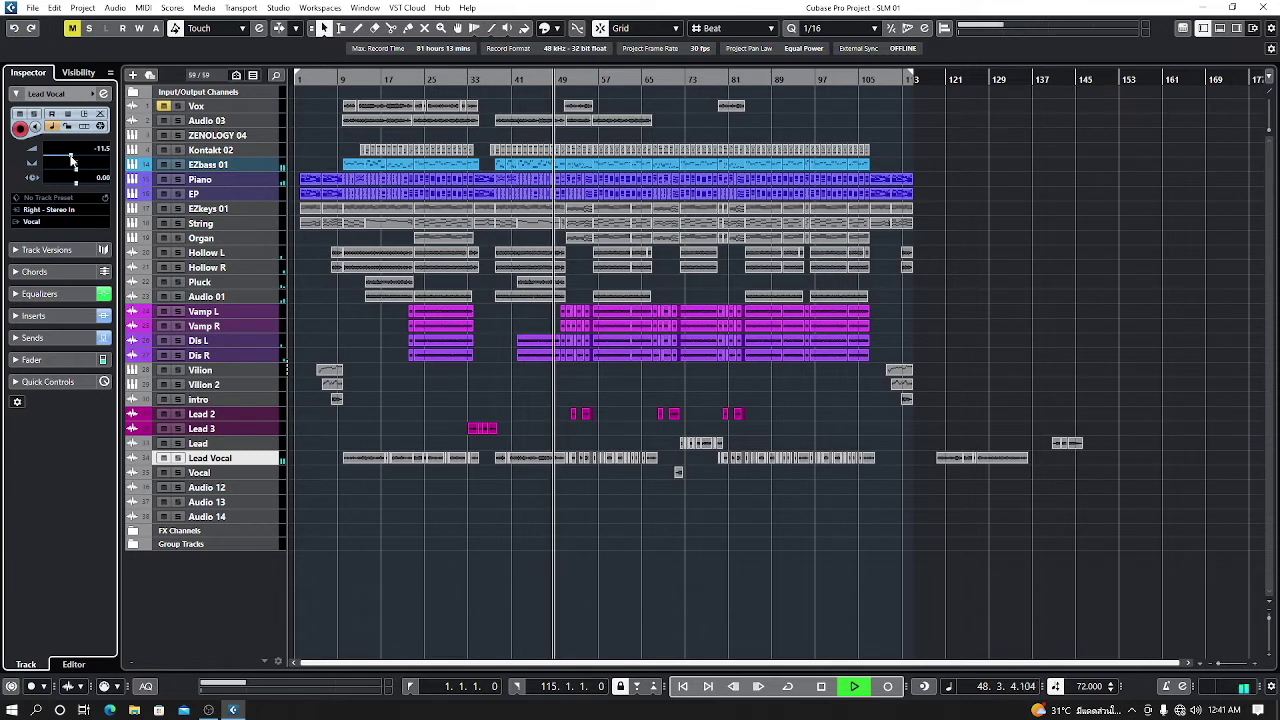
pyautogui.moveTo(72, 158); pyautogui.dragTo(78, 158)
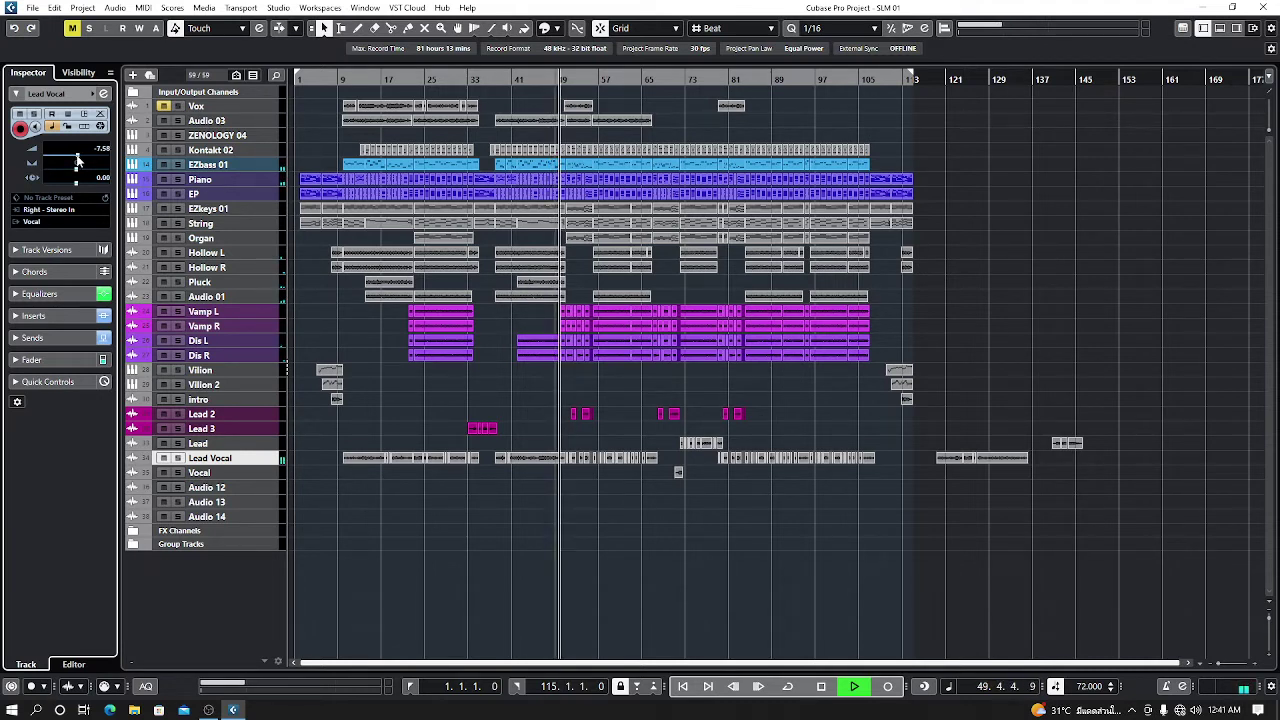
pyautogui.moveTo(78, 158); pyautogui.dragTo(75, 158)
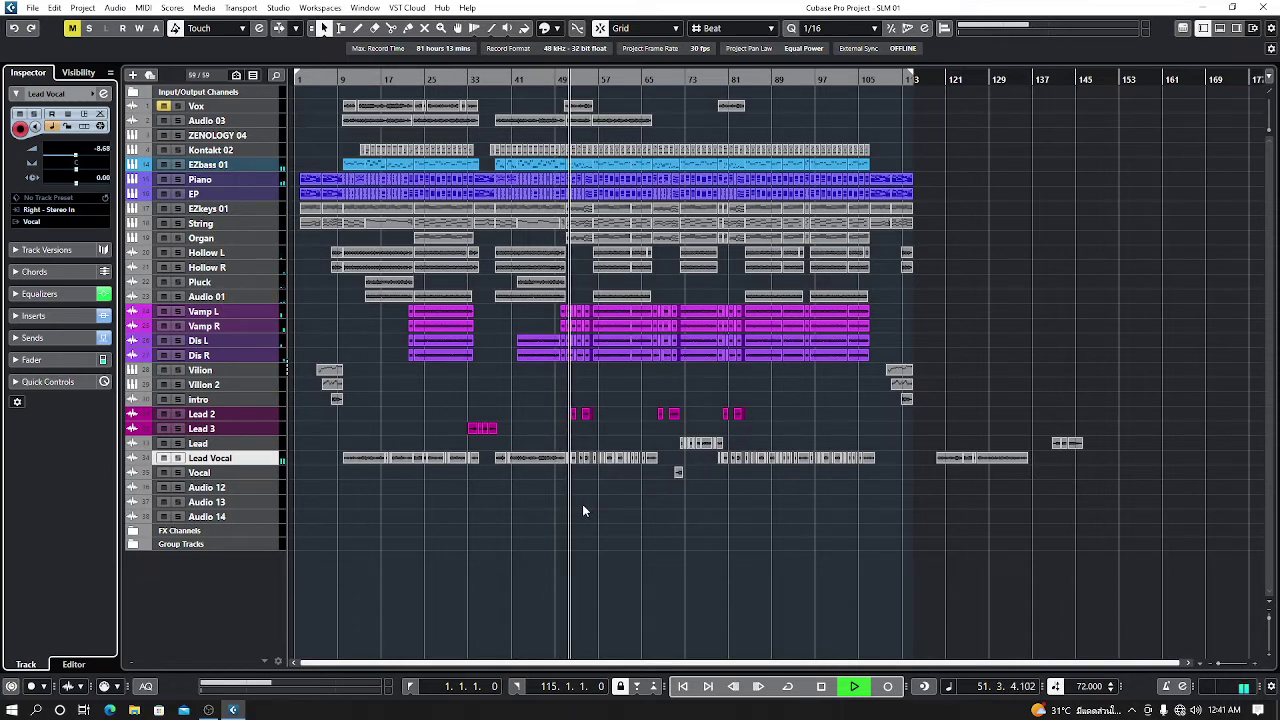
# - Select the EZbass 01 track to show its track settings while listening to the song
pyautogui.click(279, 168)
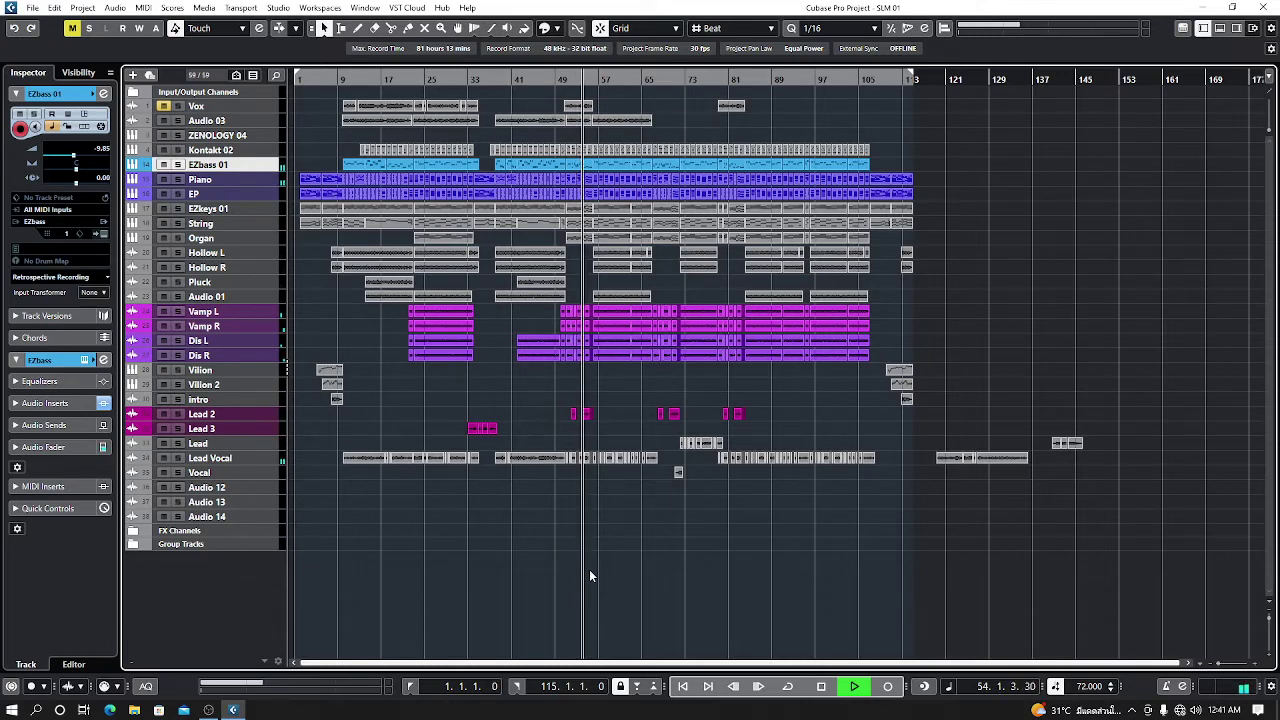
pyautogui.press('h')
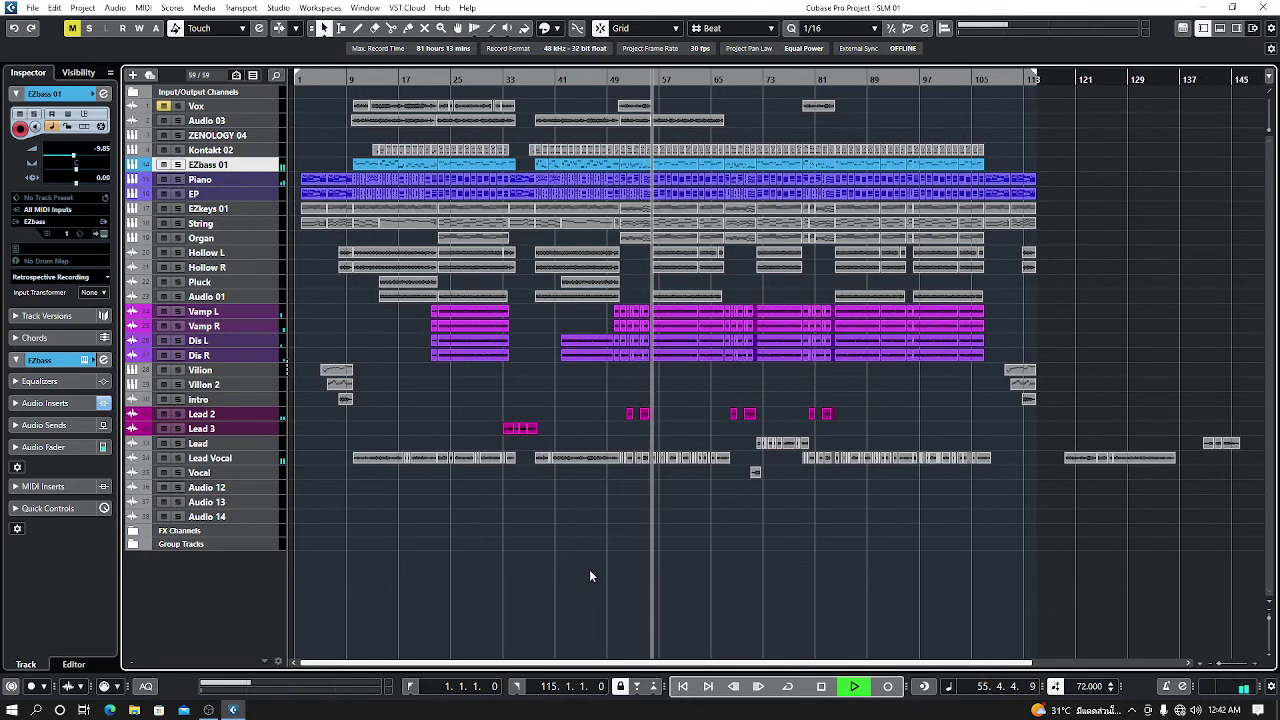
# - Examine the clip arrangement around the playback position at wide and close views while the song plays from about bar 55 to bar 79
pyautogui.press('g')
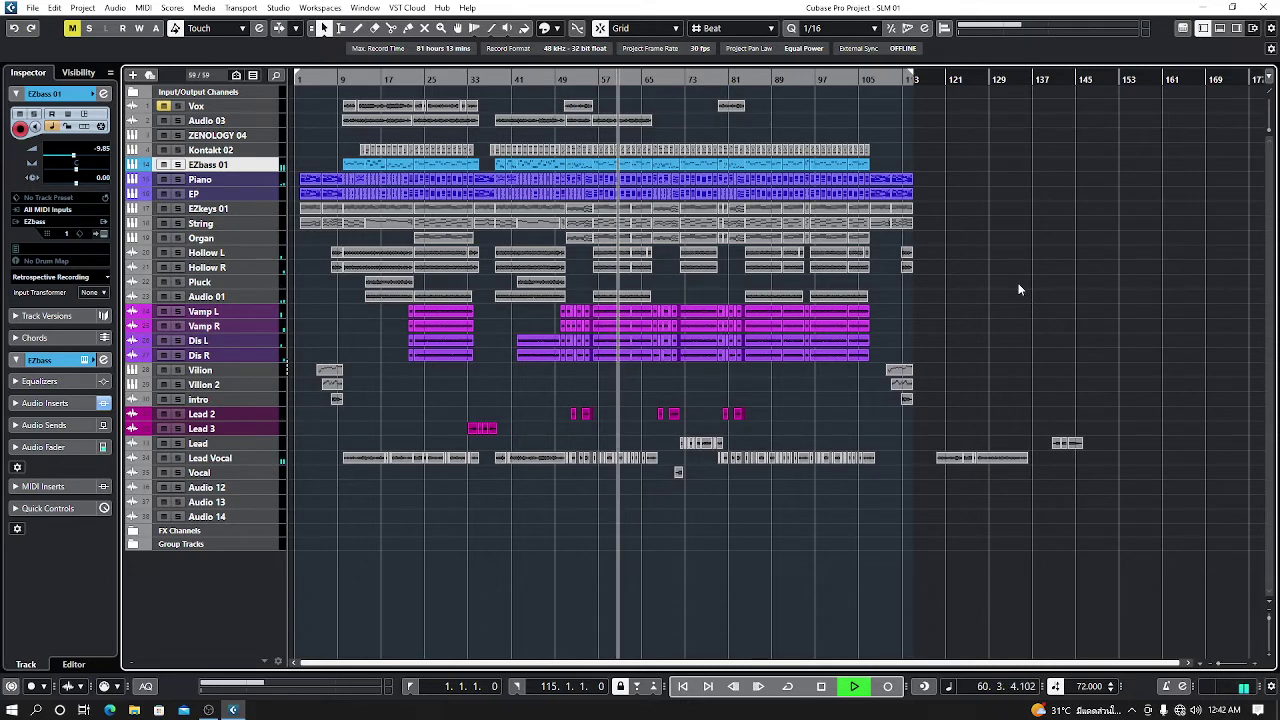
pyautogui.press('h')
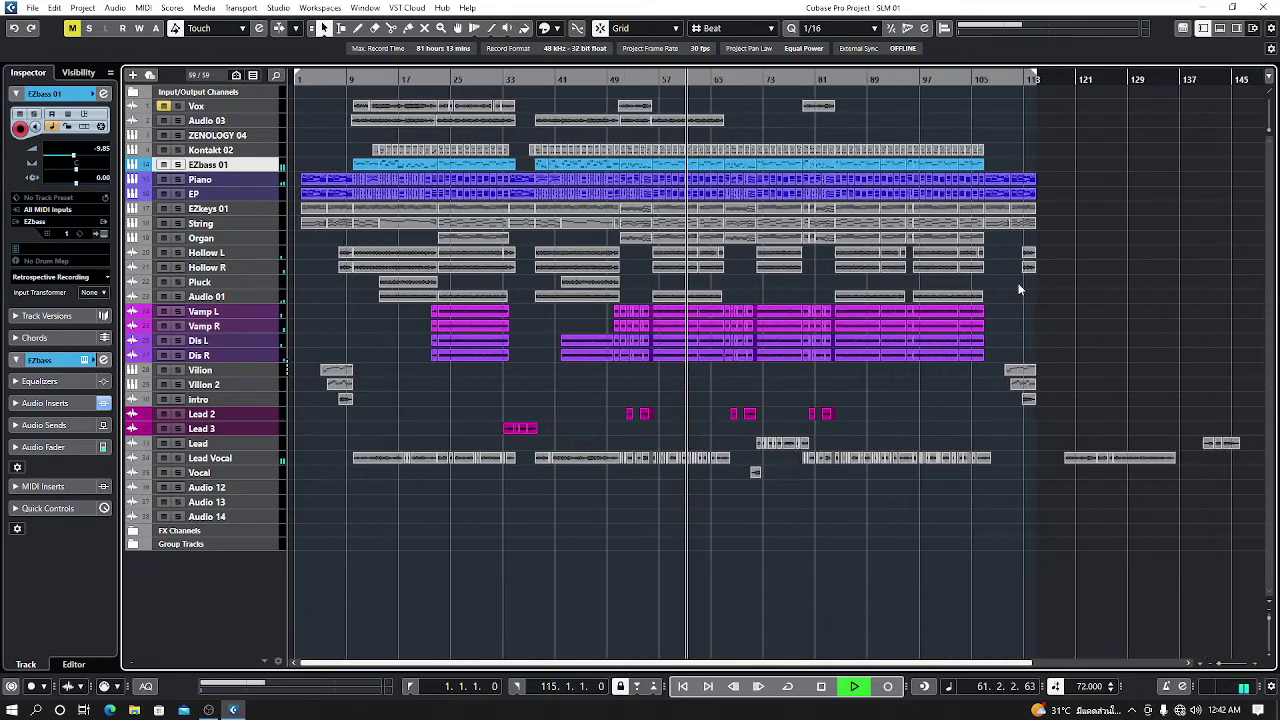
pyautogui.press('h')
pyautogui.press('h')
pyautogui.press('h')
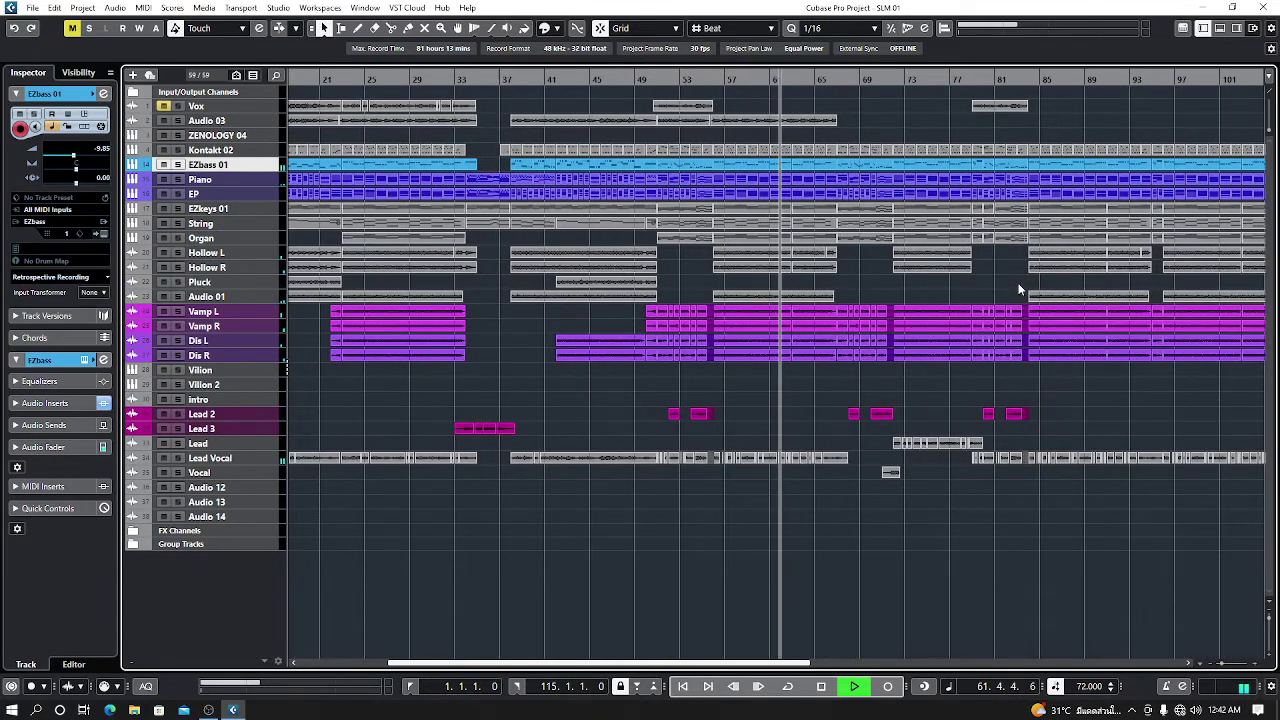
pyautogui.press('g')
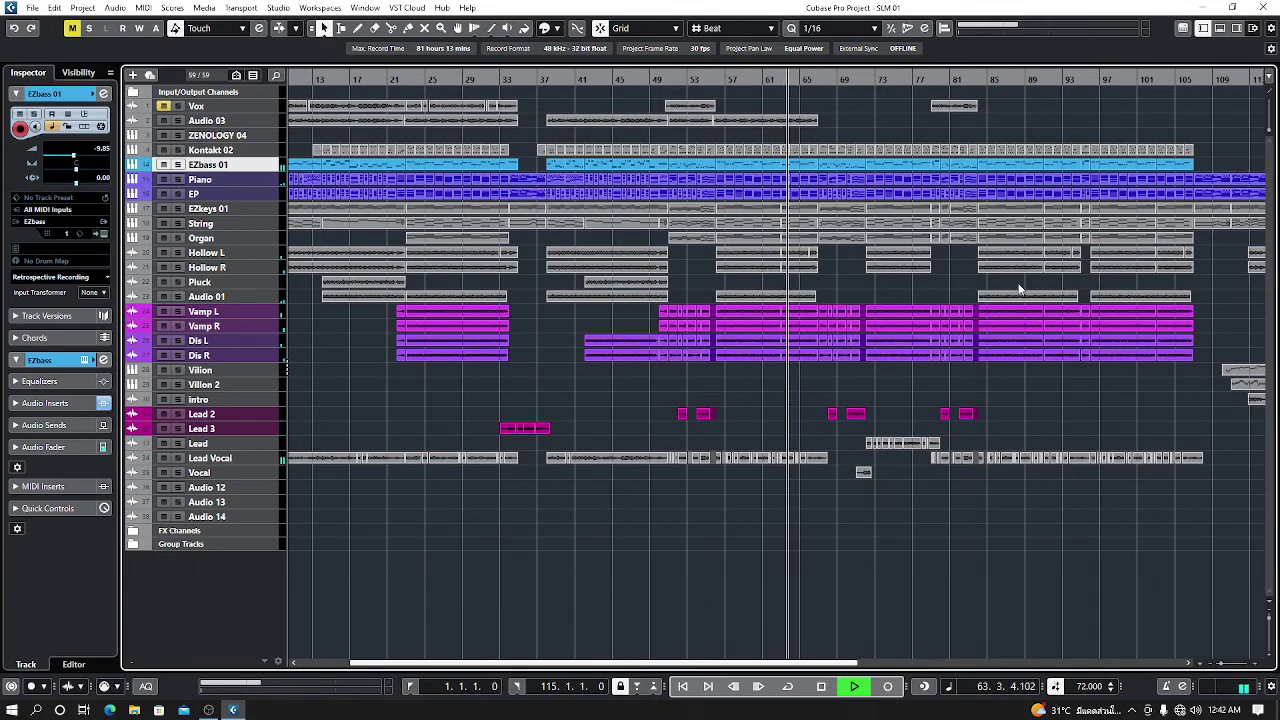
pyautogui.press('g')
pyautogui.press('g')
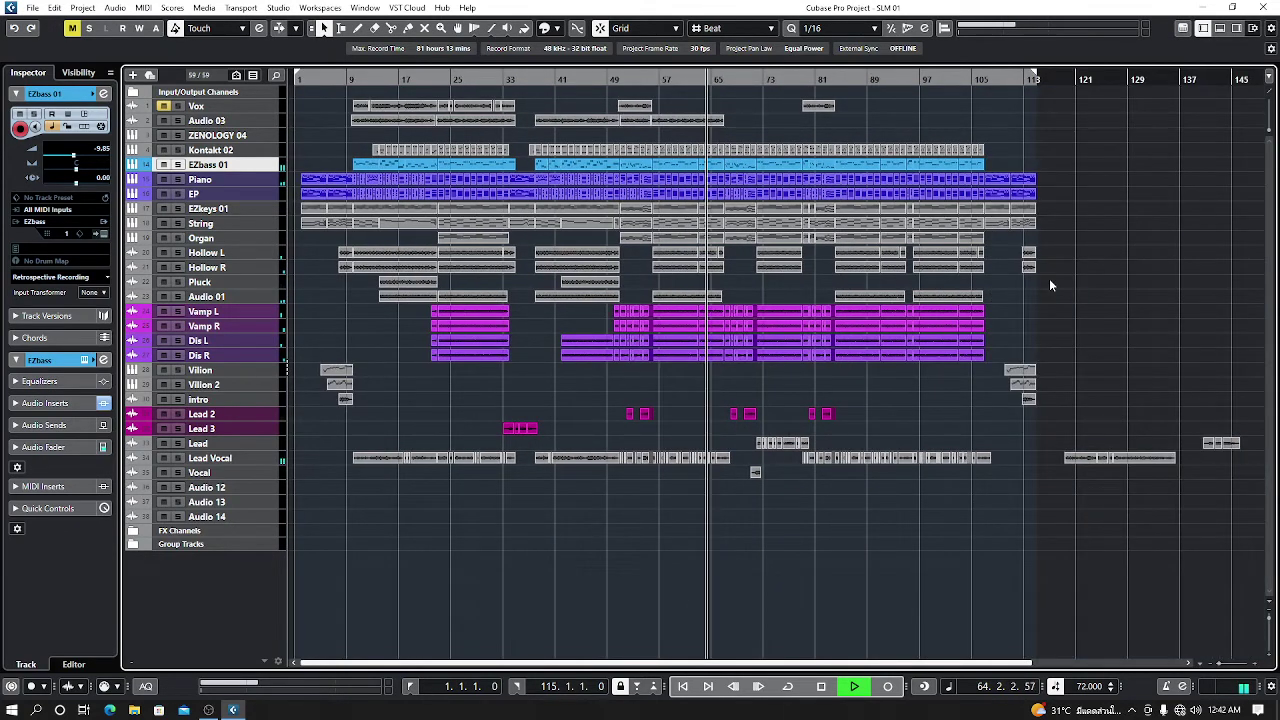
pyautogui.press('g')
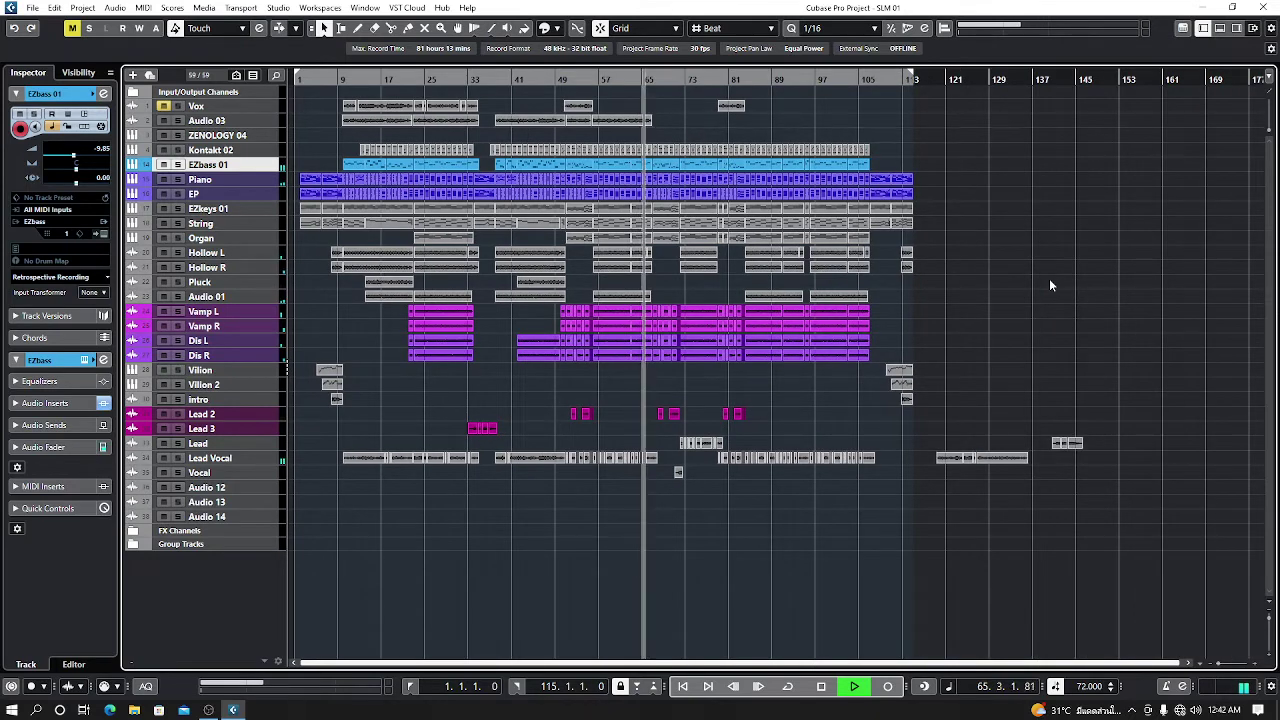
pyautogui.press('h')
pyautogui.press('h')
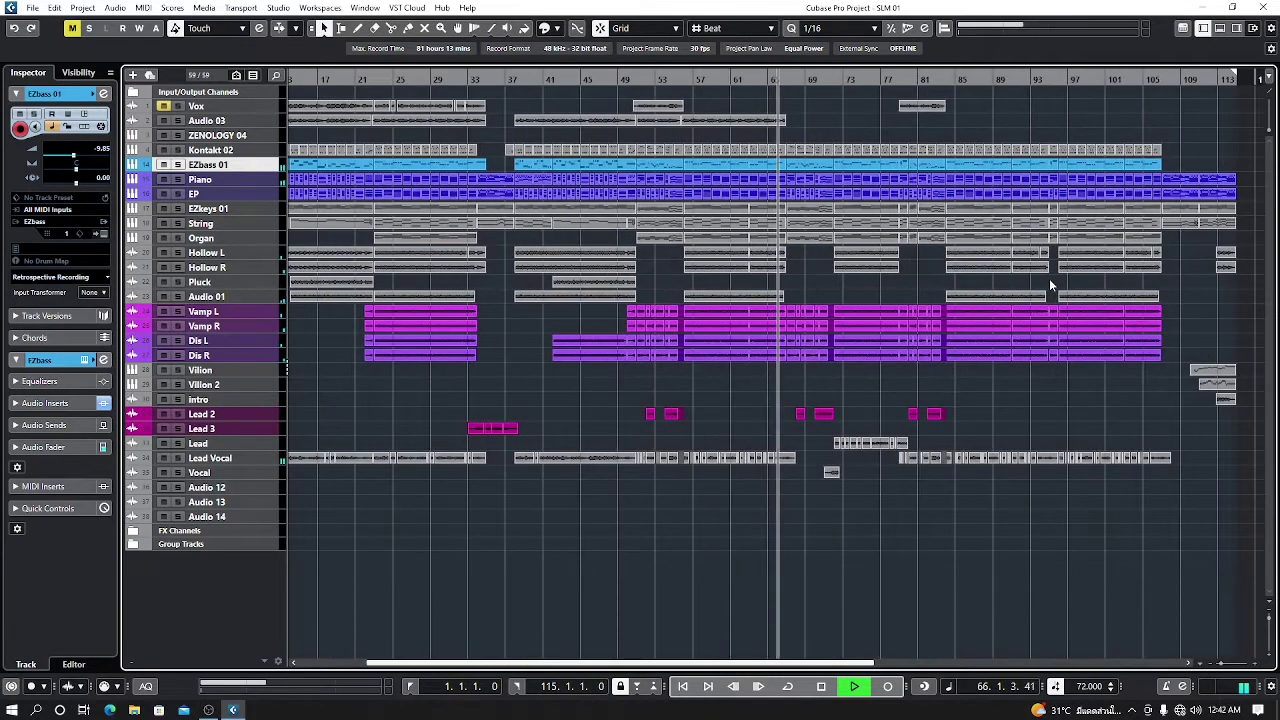
pyautogui.press('g')
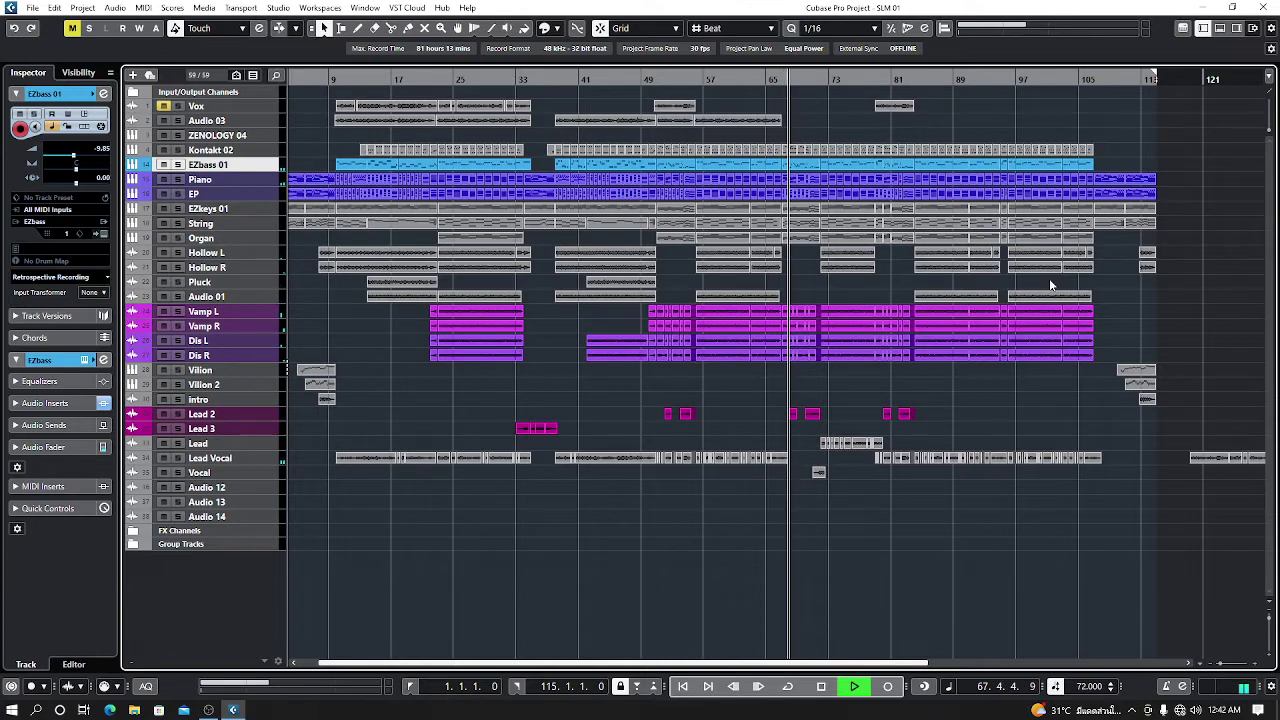
pyautogui.press('h')
pyautogui.press('h')
pyautogui.press('h')
pyautogui.press('h')
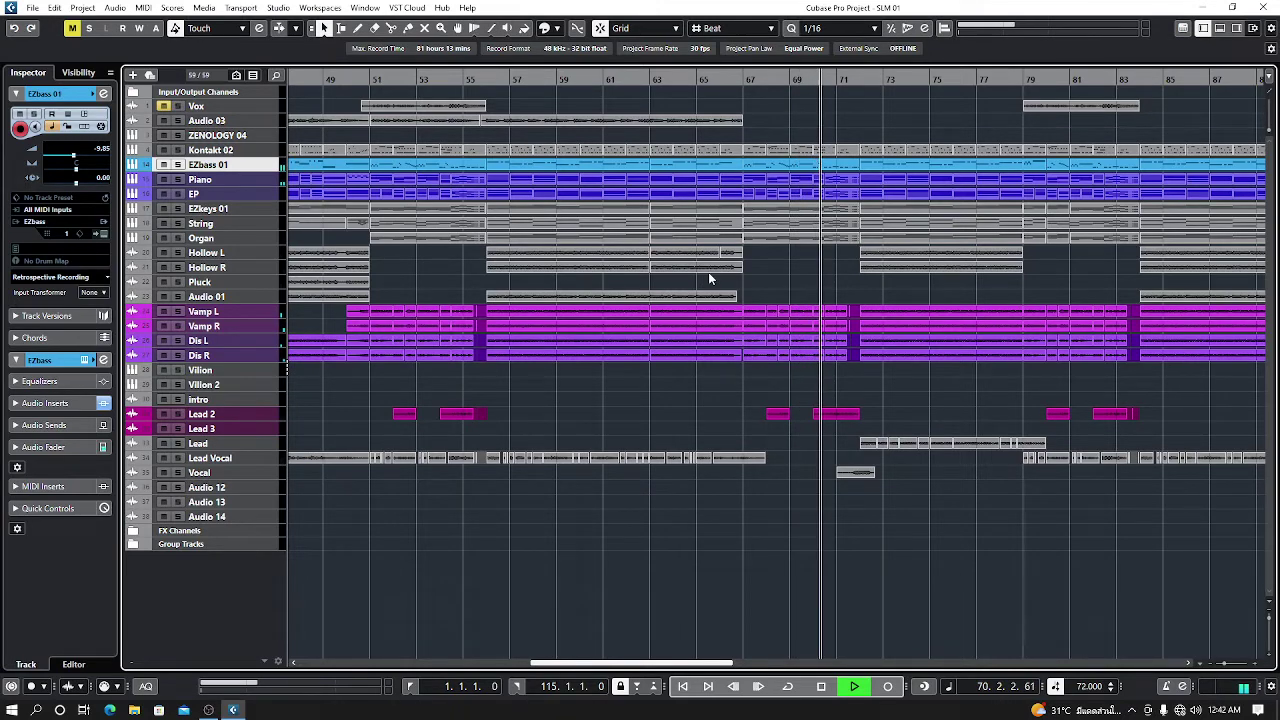
pyautogui.press('g')
pyautogui.press('g')
pyautogui.press('g')
pyautogui.press('g')
pyautogui.press('g')
pyautogui.press('g')
pyautogui.press('g')
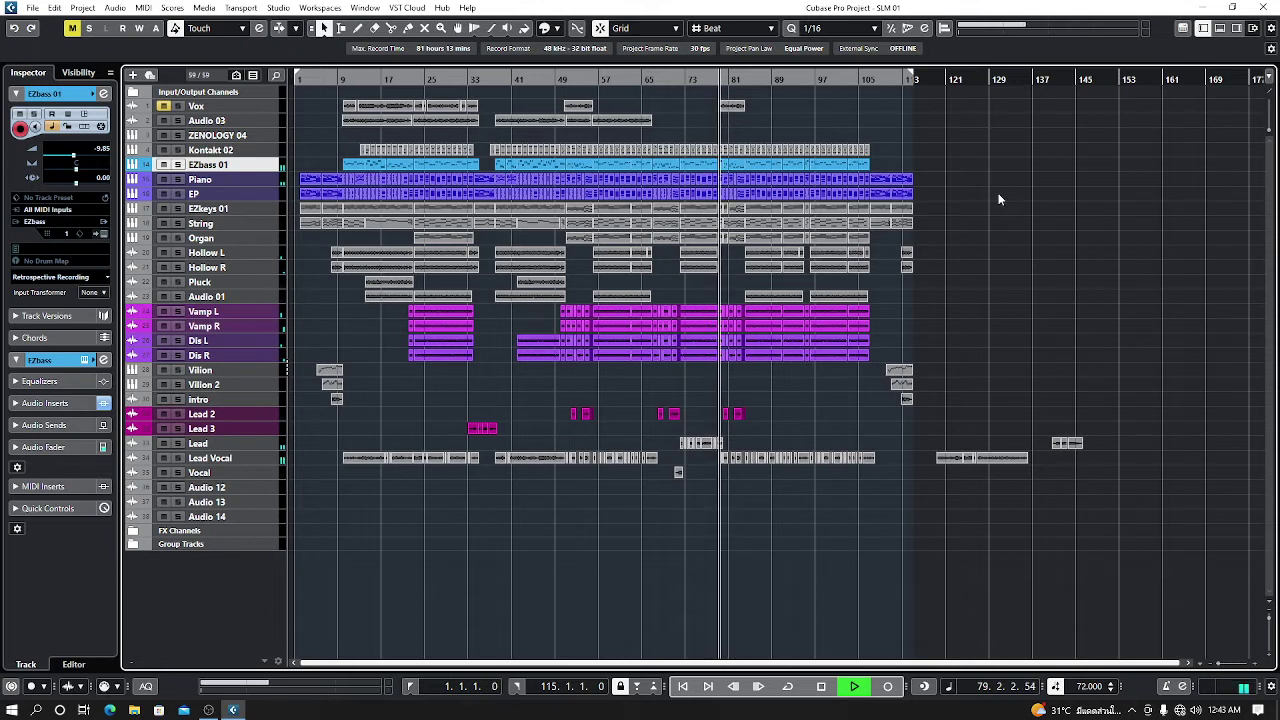
# - Mute the Lead Vocal track and restart playback from about bar 23
pyautogui.click(164, 458)
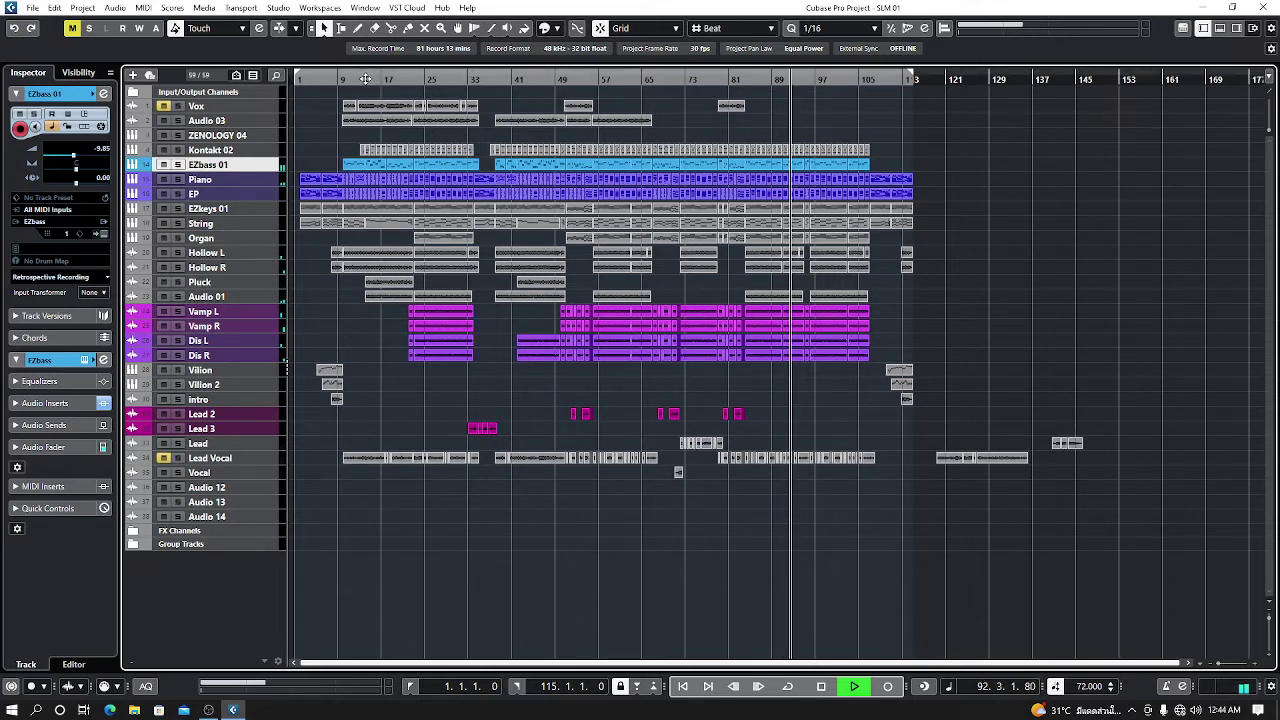
pyautogui.press('space')
pyautogui.click(418, 80)
pyautogui.press('space')
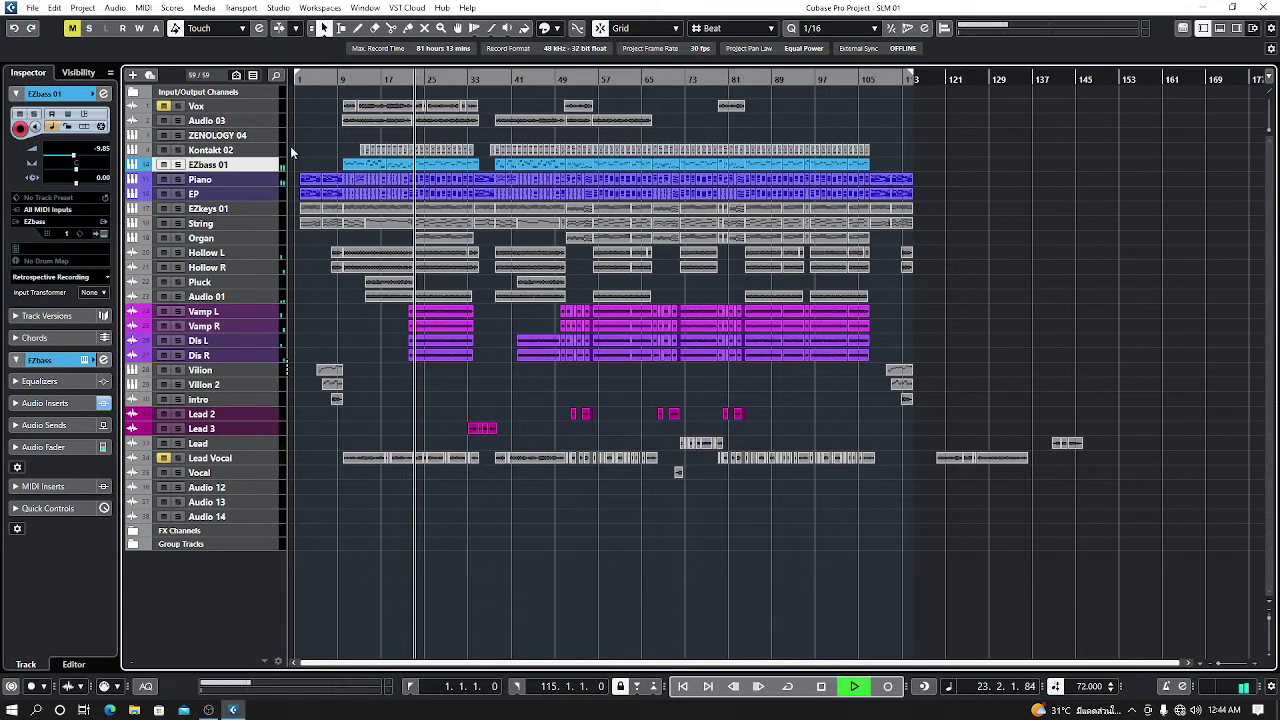
# - Solo the Kontakt 02 and EZbass 01 tracks and set EZbass 01's volume to -7.94 during playback
pyautogui.click(179, 150)
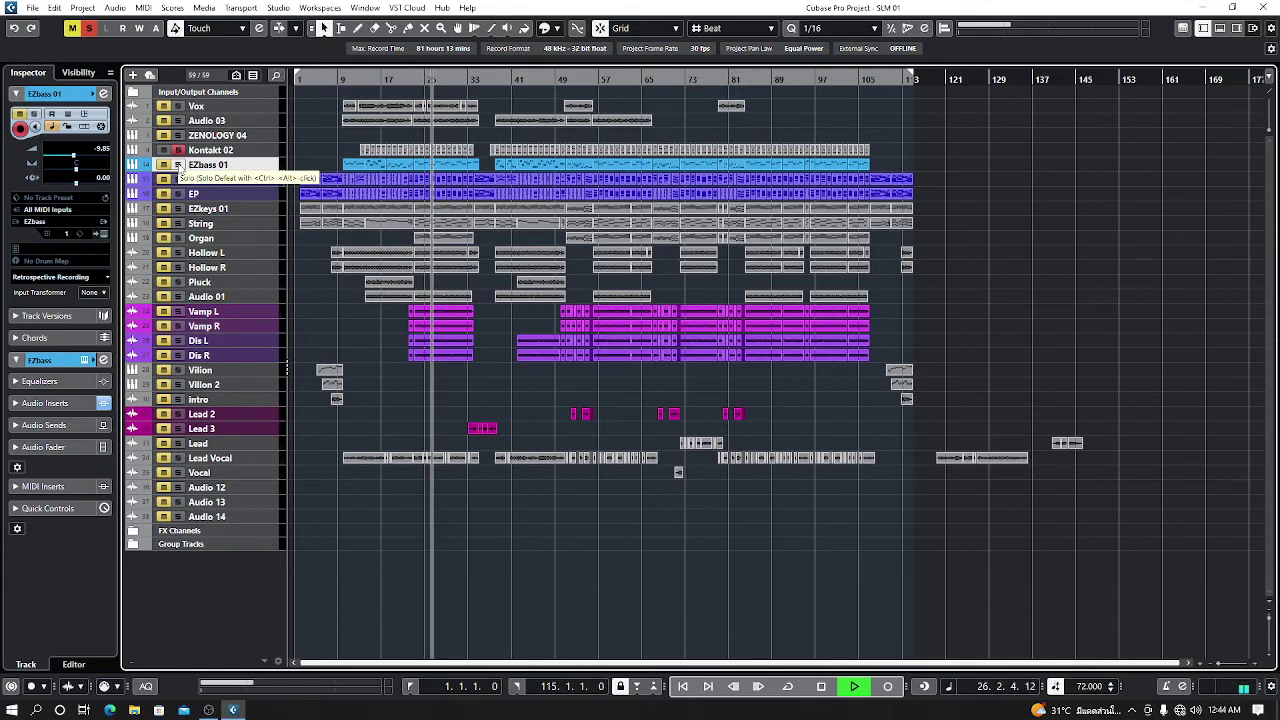
pyautogui.click(179, 165)
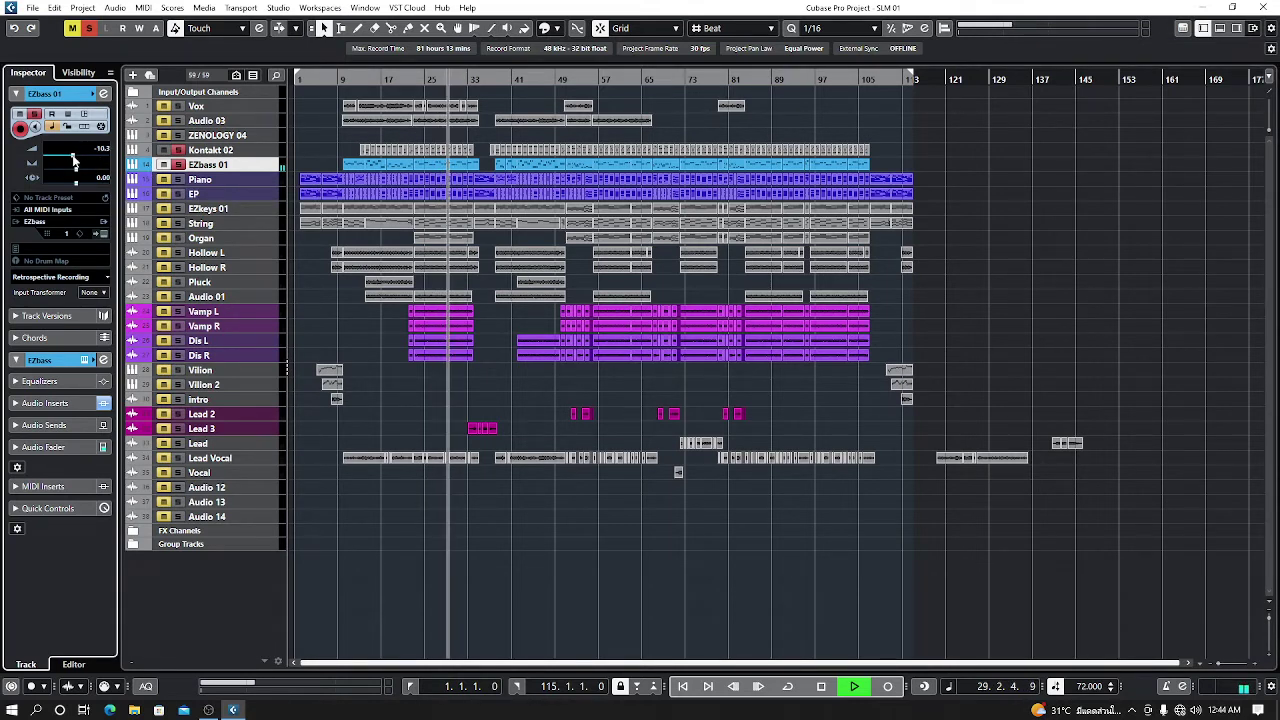
pyautogui.moveTo(73, 160); pyautogui.dragTo(78, 160)
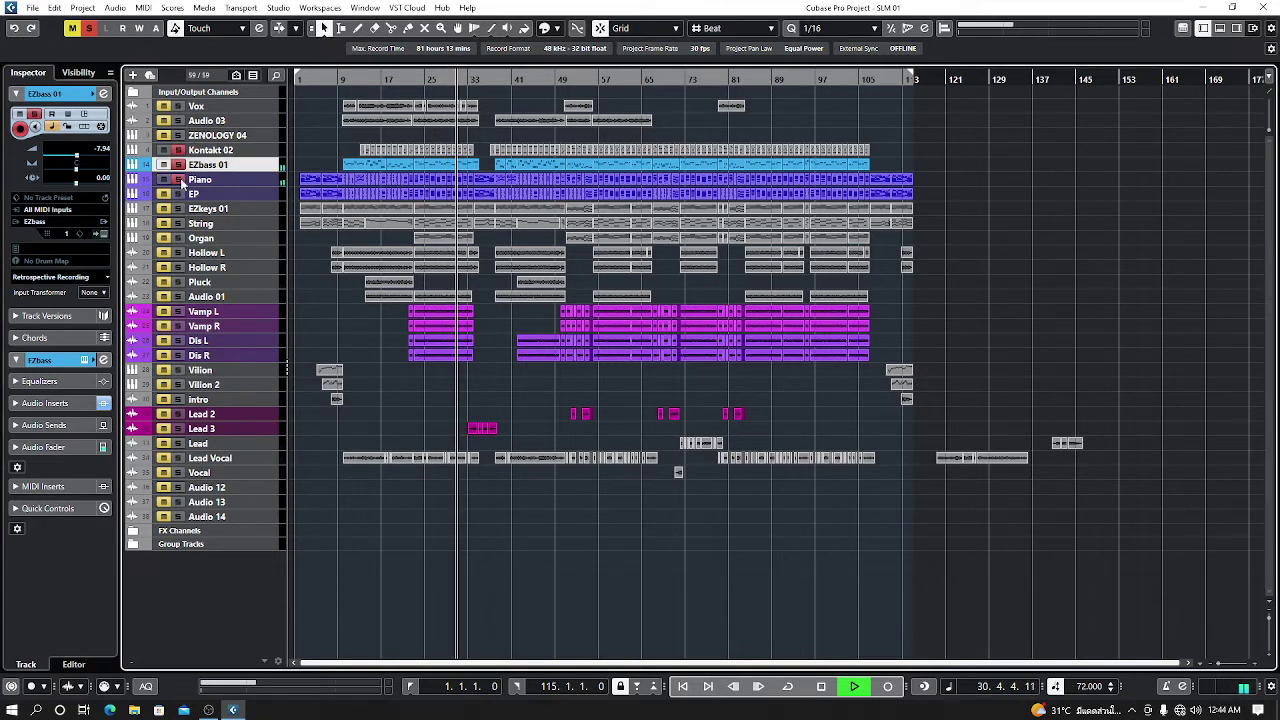
# - Add the Piano track to the soloed tracks and set its volume to -11.1
pyautogui.click(268, 180)
pyautogui.moveTo(75, 160); pyautogui.dragTo(70, 160)
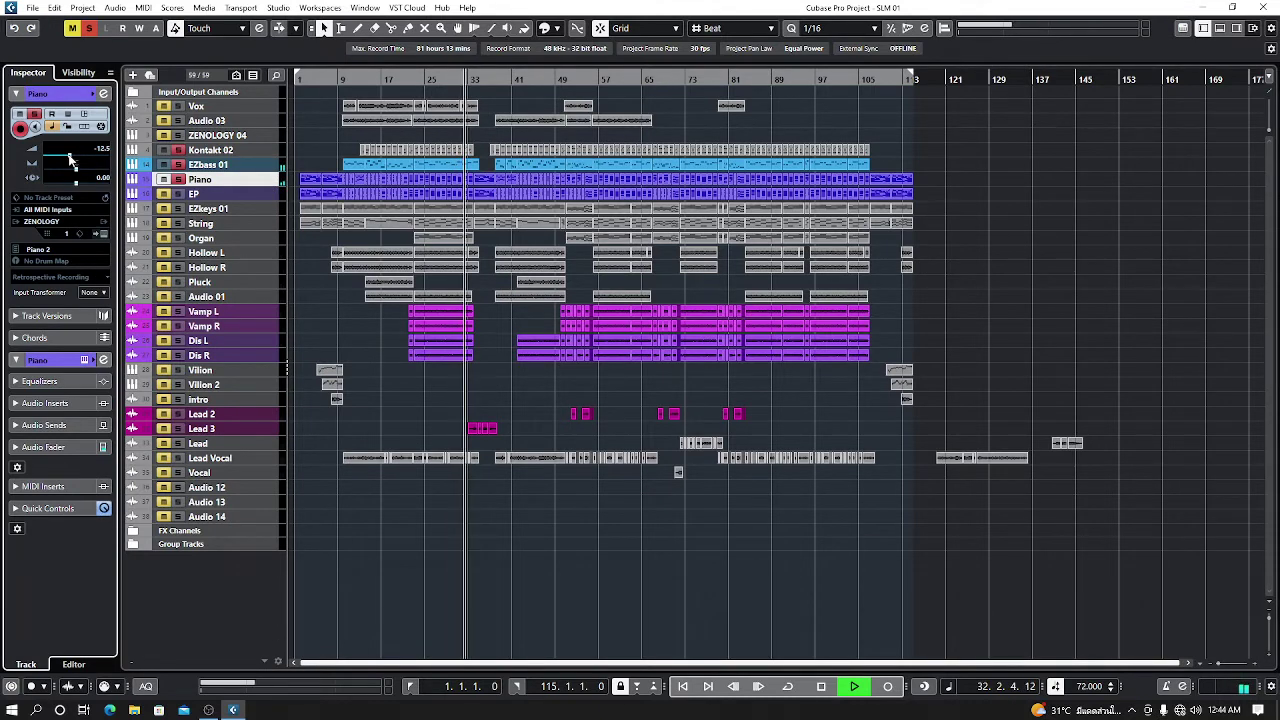
pyautogui.moveTo(70, 160); pyautogui.dragTo(72, 160)
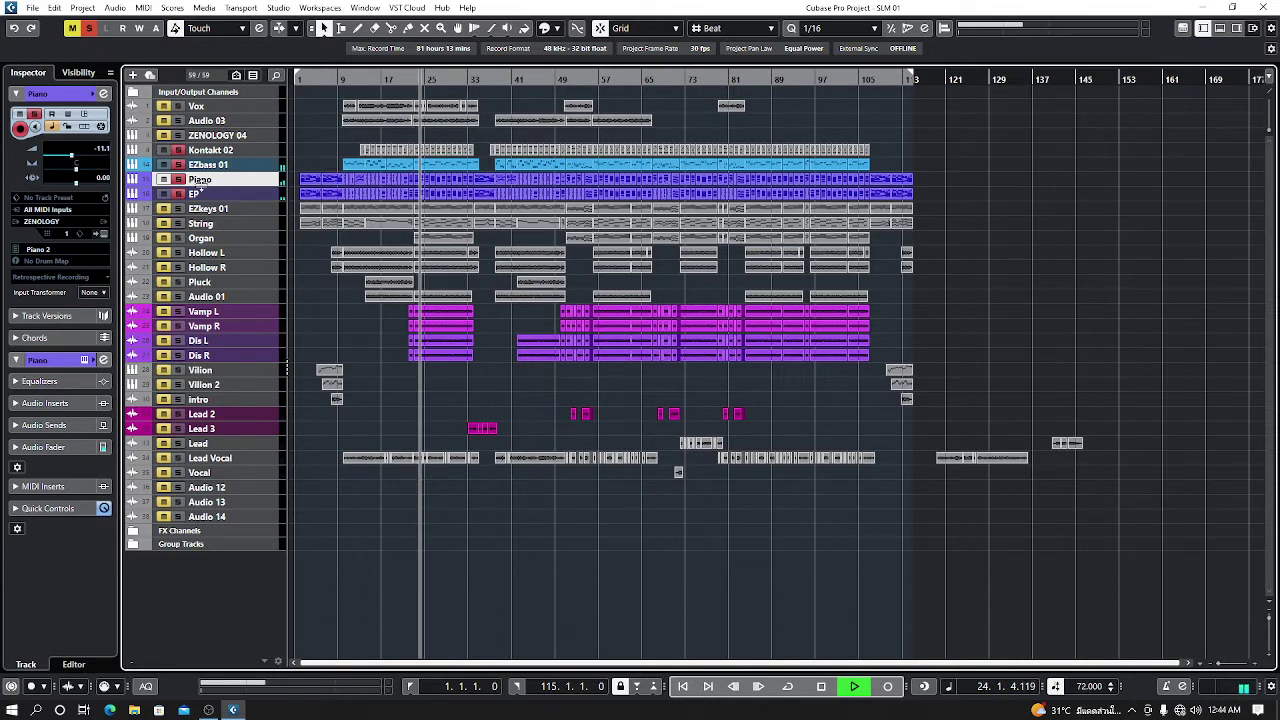
# - Solo the EP and EZkeys 01 tracks as well, setting EP's volume to -17.9 and EZkeys 01's to -15.5
pyautogui.click(260, 192)
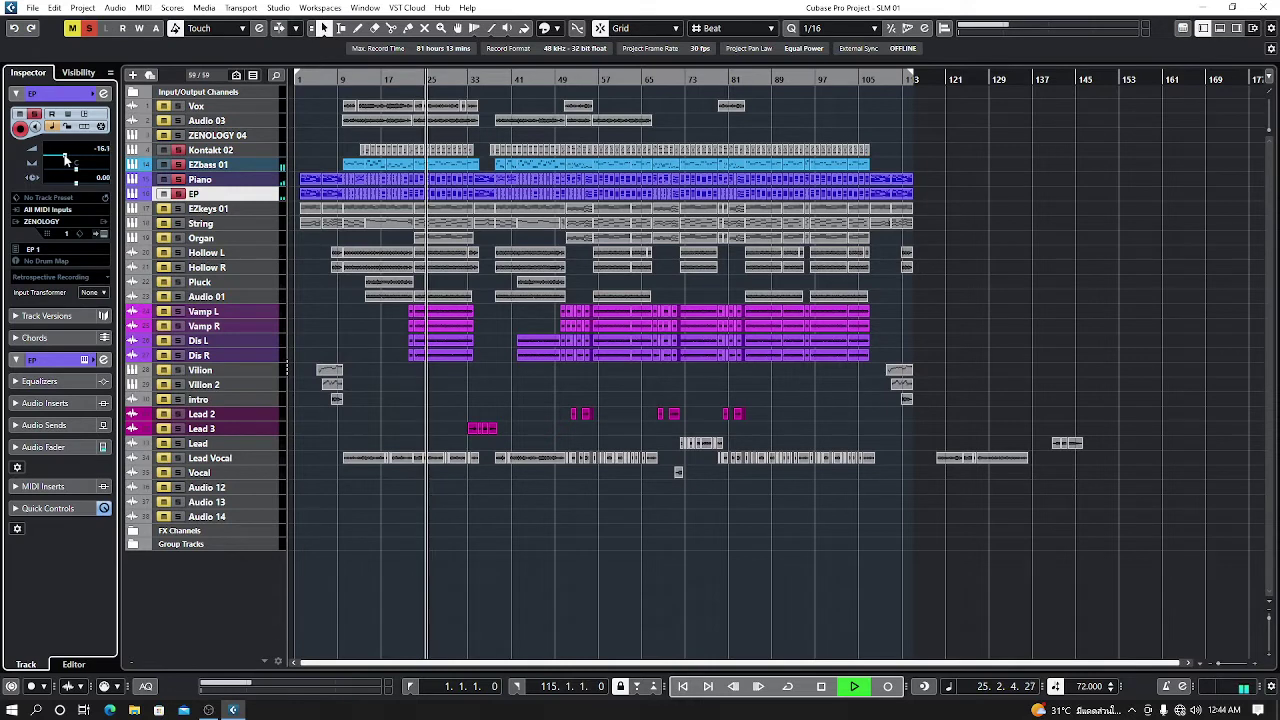
pyautogui.moveTo(65, 157); pyautogui.dragTo(63, 158)
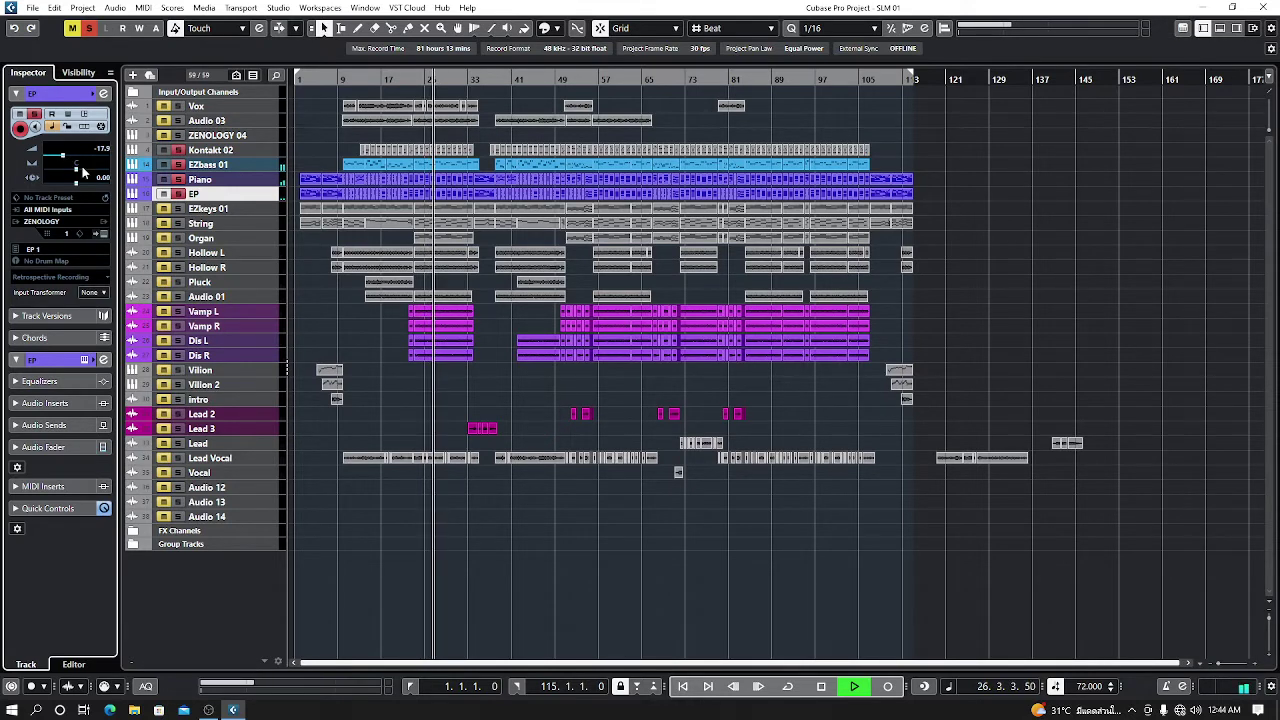
pyautogui.click(279, 208)
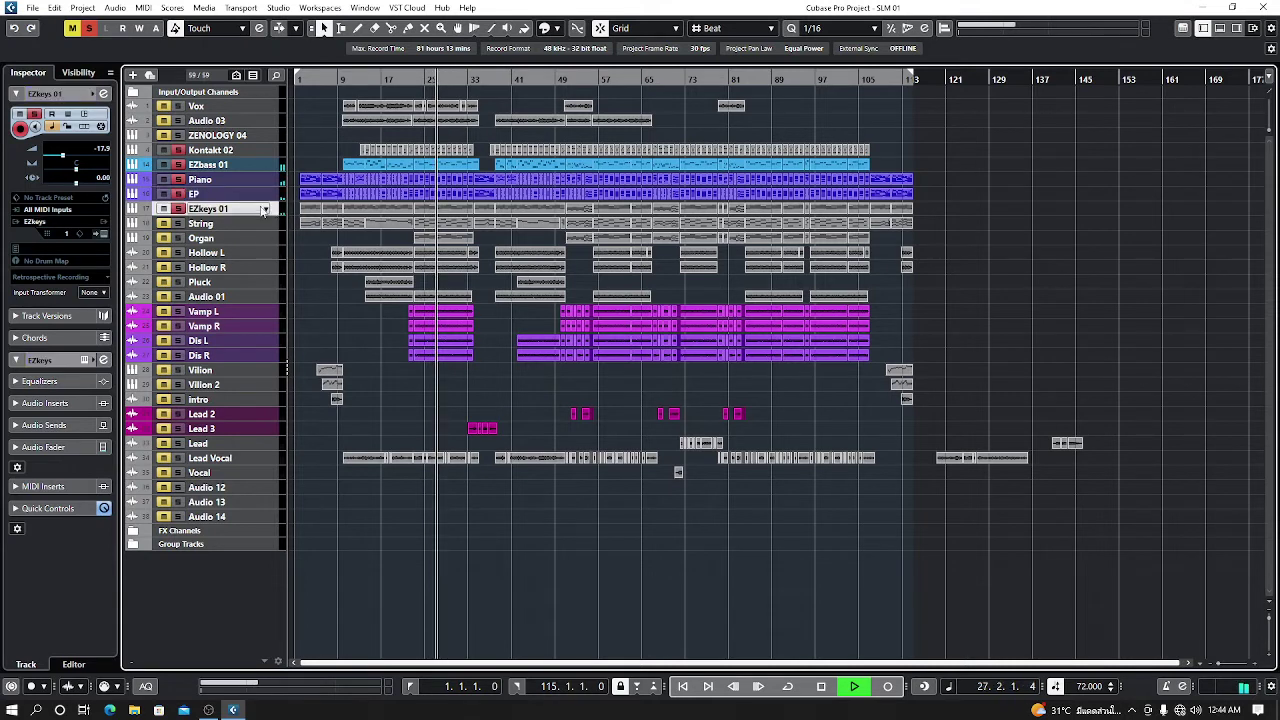
pyautogui.moveTo(63, 158); pyautogui.dragTo(64, 158)
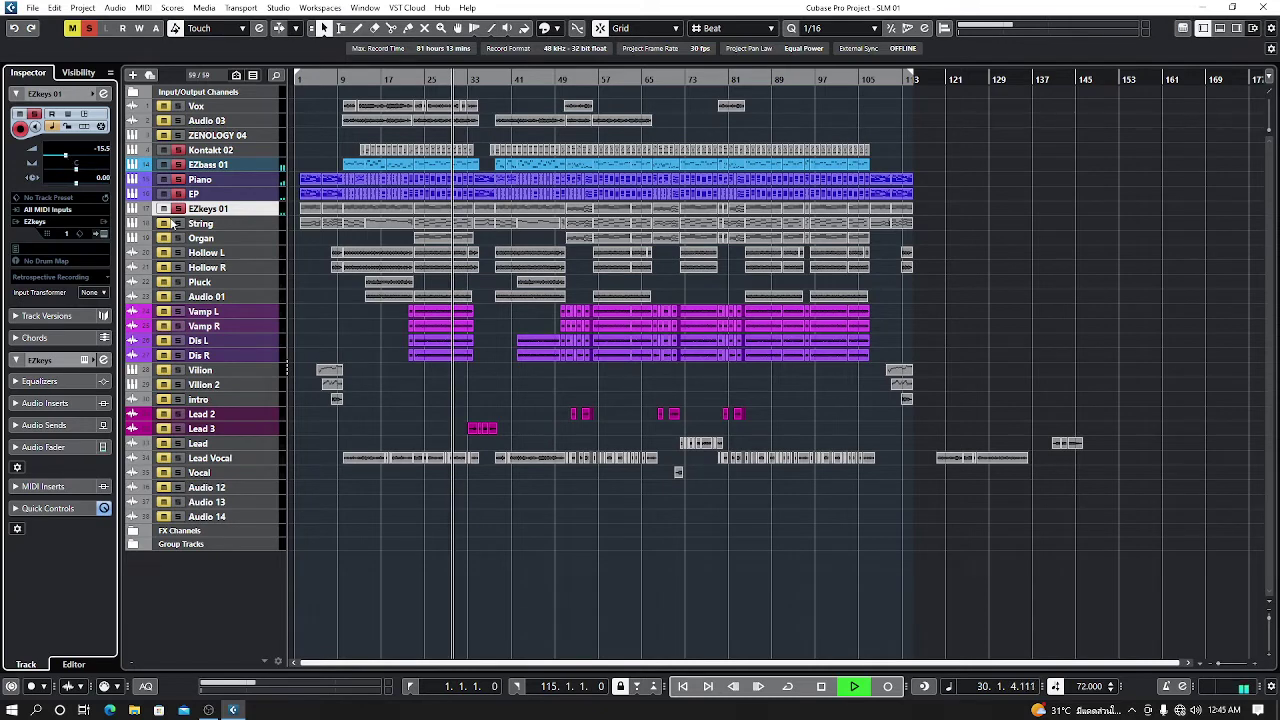
# - Solo the String and Organ tracks as well, setting String's volume to -25.0 and Organ's to -26.0 while replaying from about bar 23
pyautogui.click(282, 225)
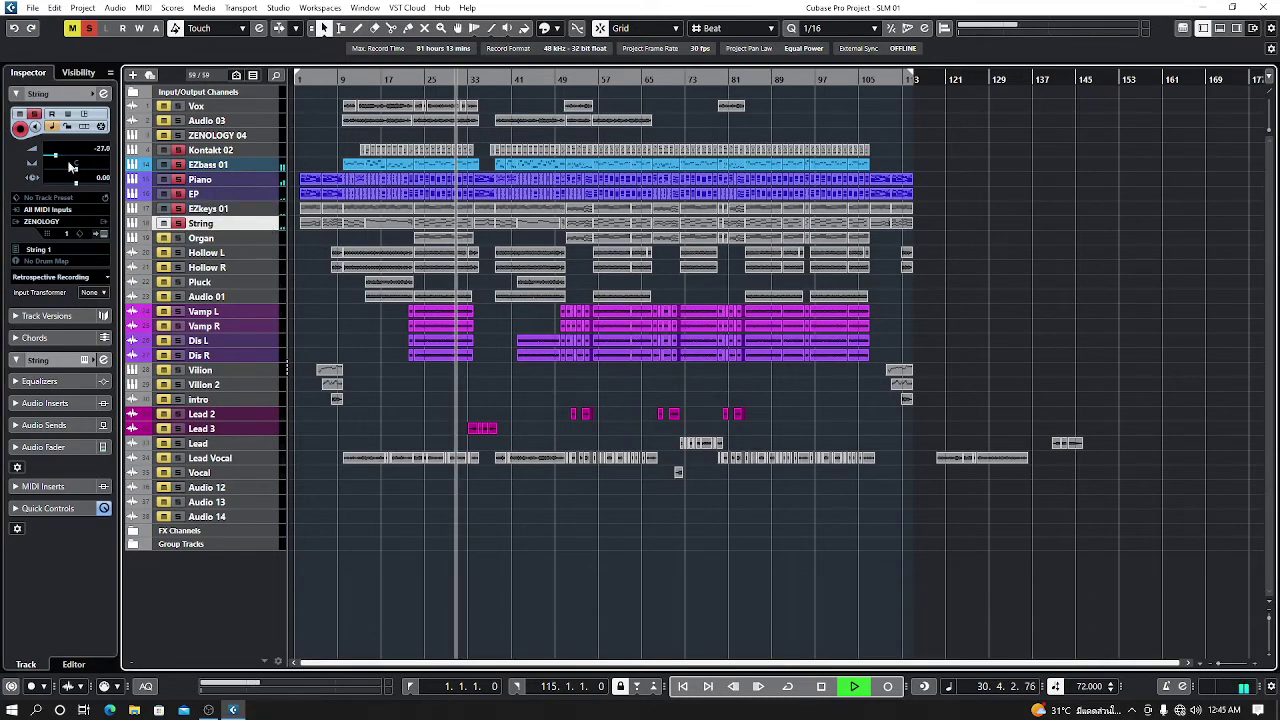
pyautogui.moveTo(56, 158); pyautogui.dragTo(60, 158)
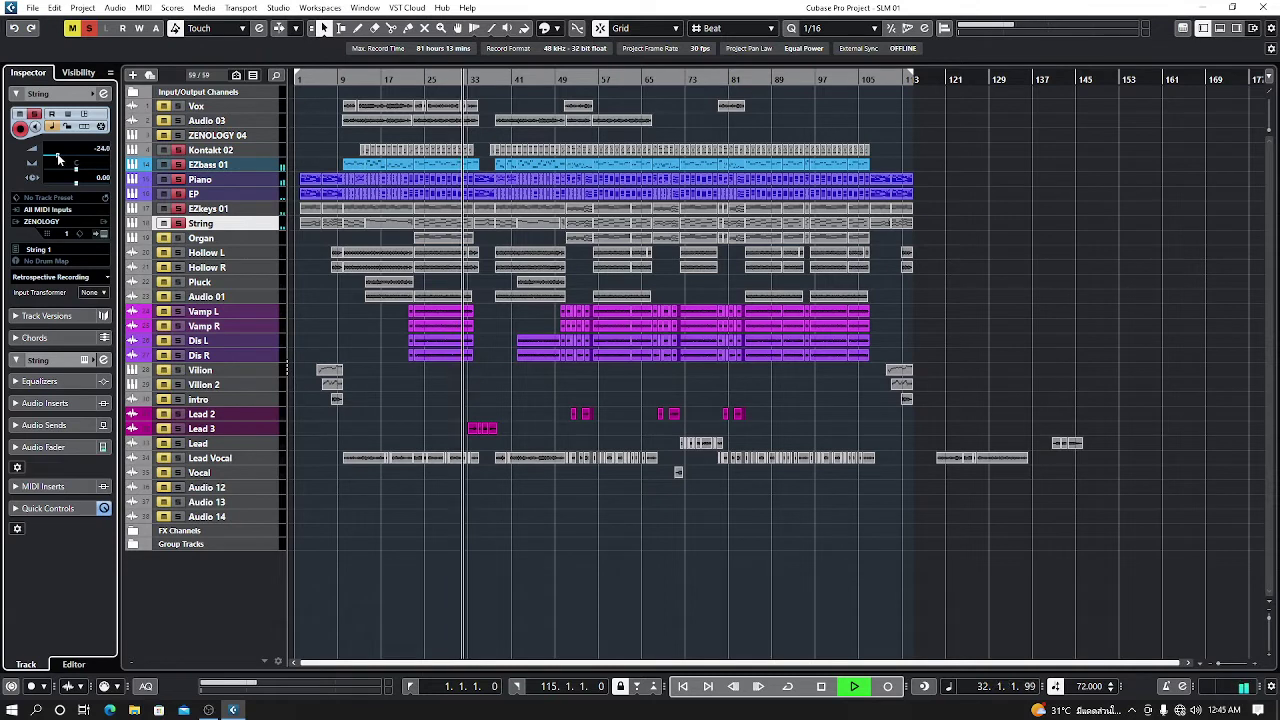
pyautogui.scroll(-1, 58, 157)
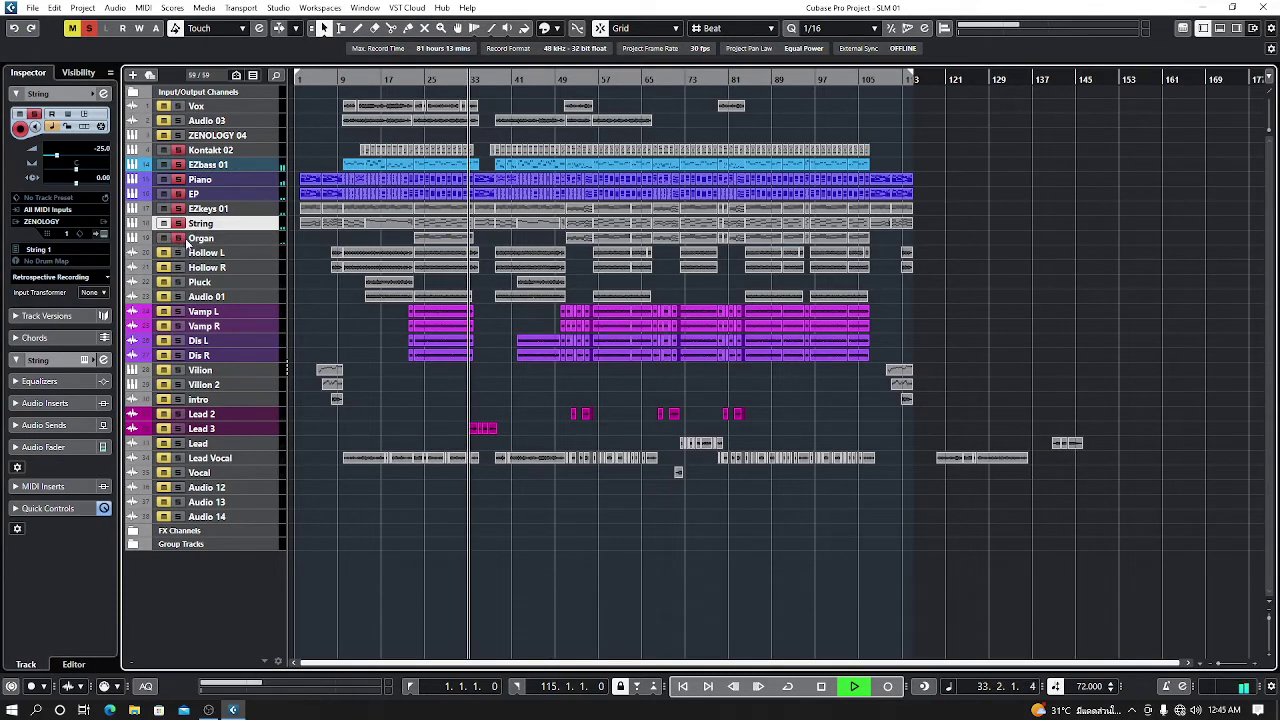
pyautogui.press('KP_Subtract')
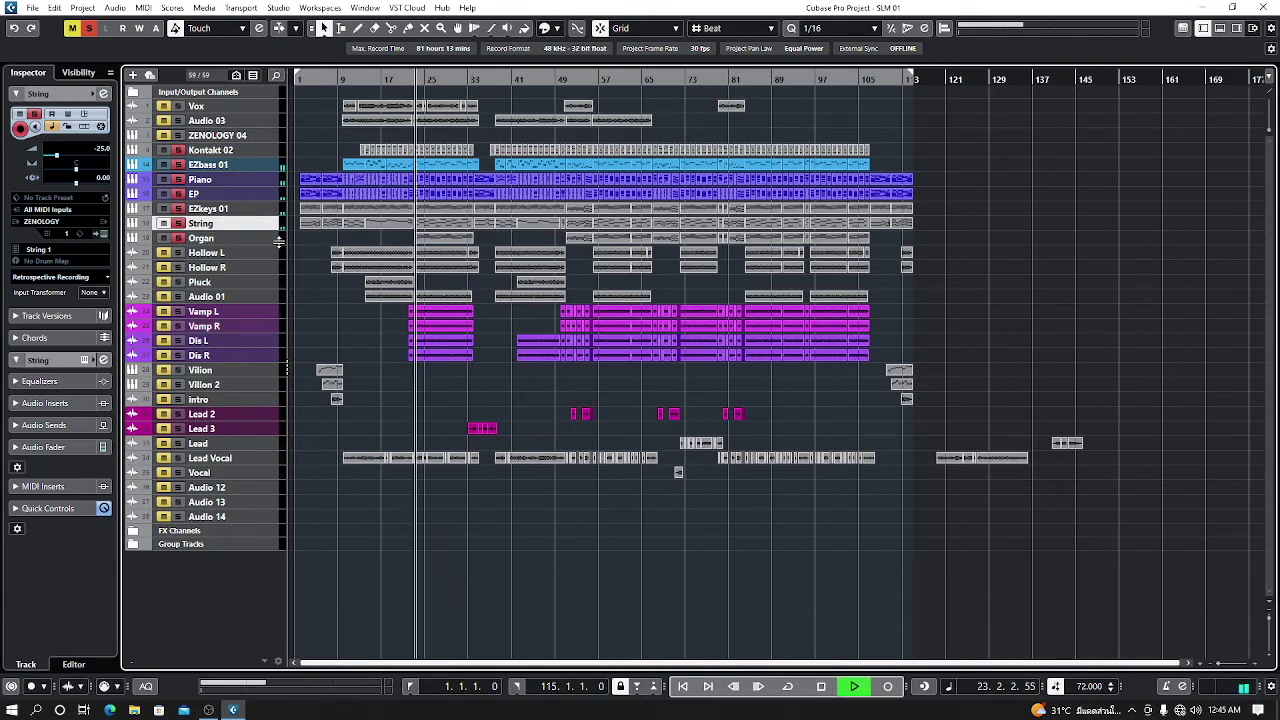
pyautogui.click(276, 241)
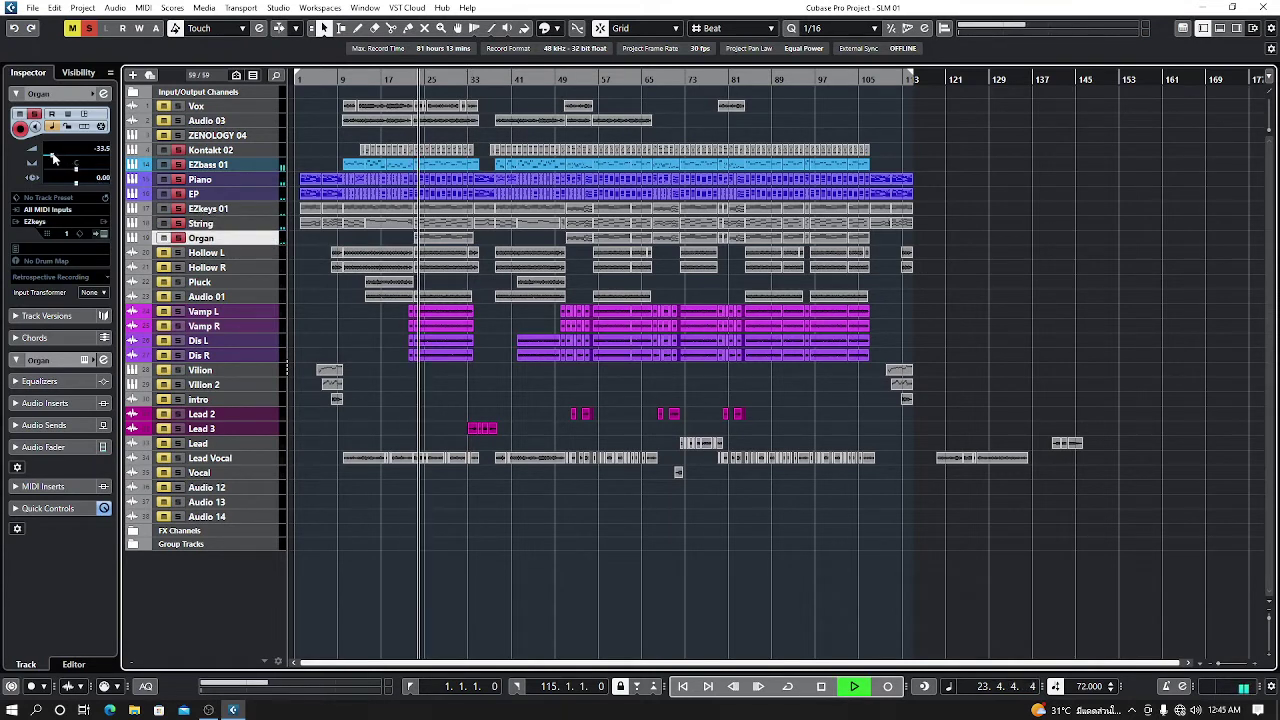
pyautogui.moveTo(52, 157); pyautogui.dragTo(57, 160)
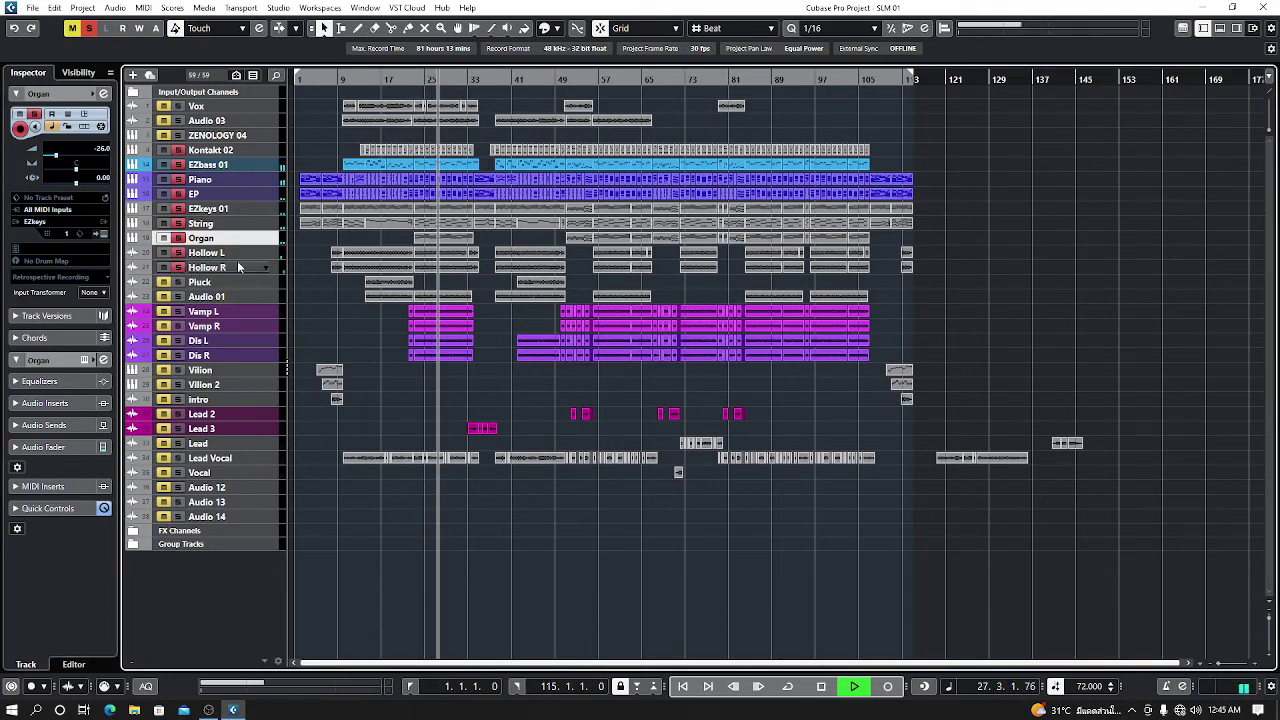
# - With Hollow L, Hollow R, Pluck and Audio 01 soloed too, set Hollow L's volume to -17.9 and Audio 01's to -17.3
pyautogui.click(268, 254)
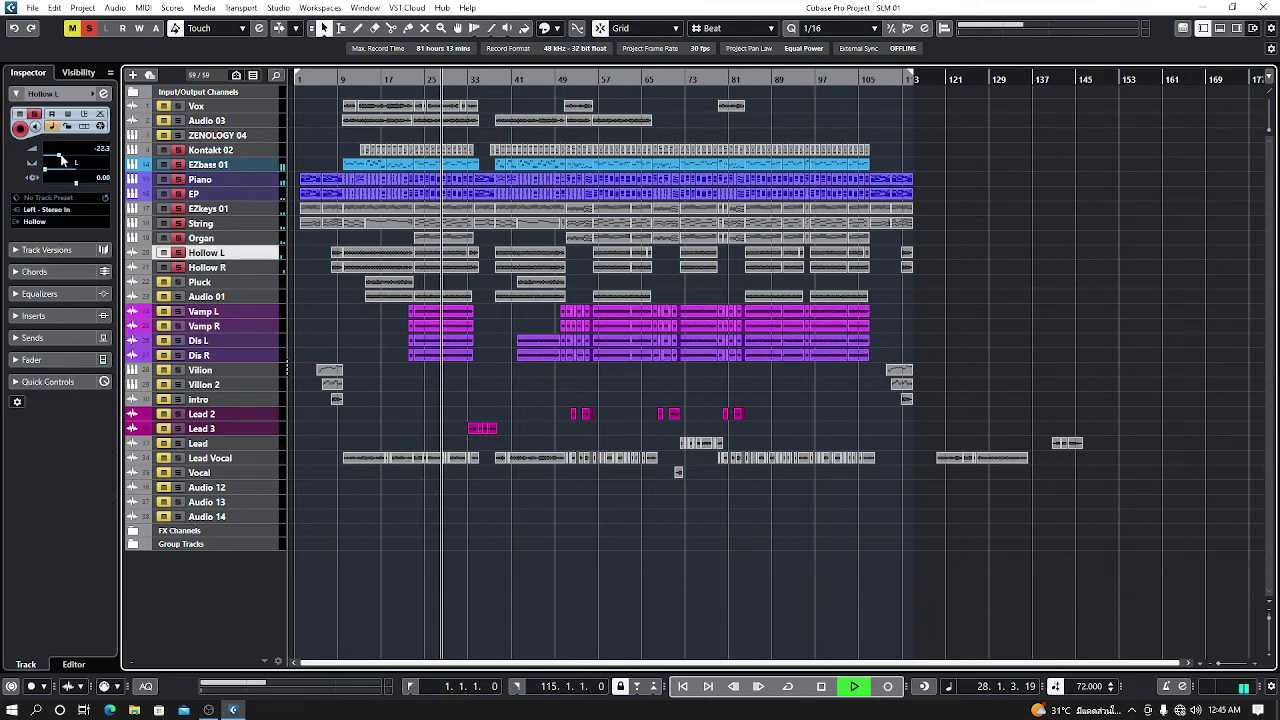
pyautogui.moveTo(61, 160); pyautogui.dragTo(63, 158)
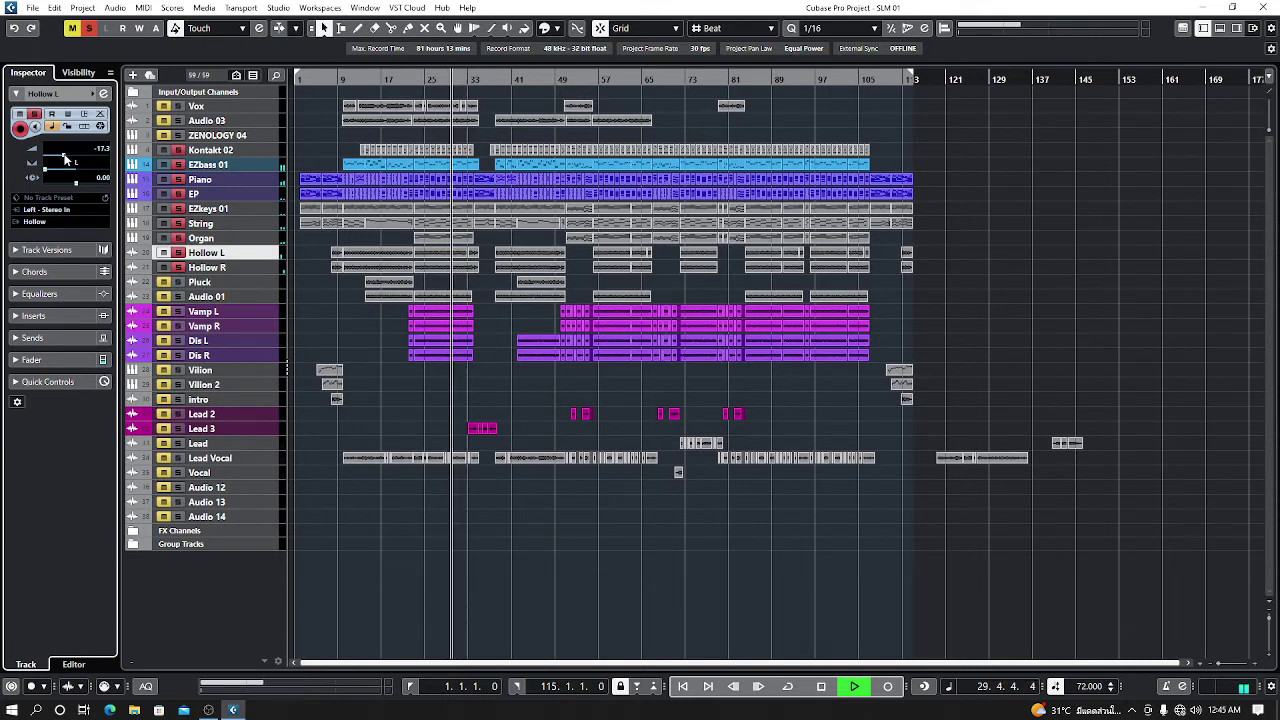
pyautogui.moveTo(64, 158); pyautogui.dragTo(63, 158)
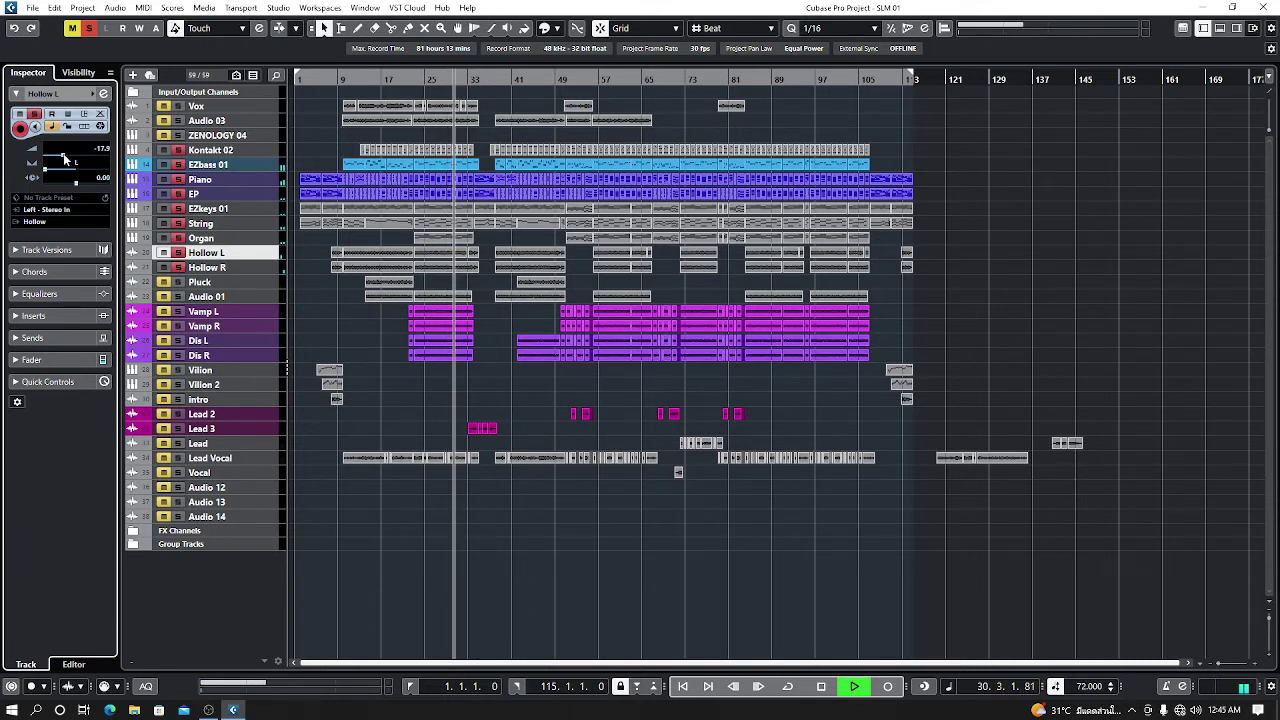
pyautogui.click(185, 297)
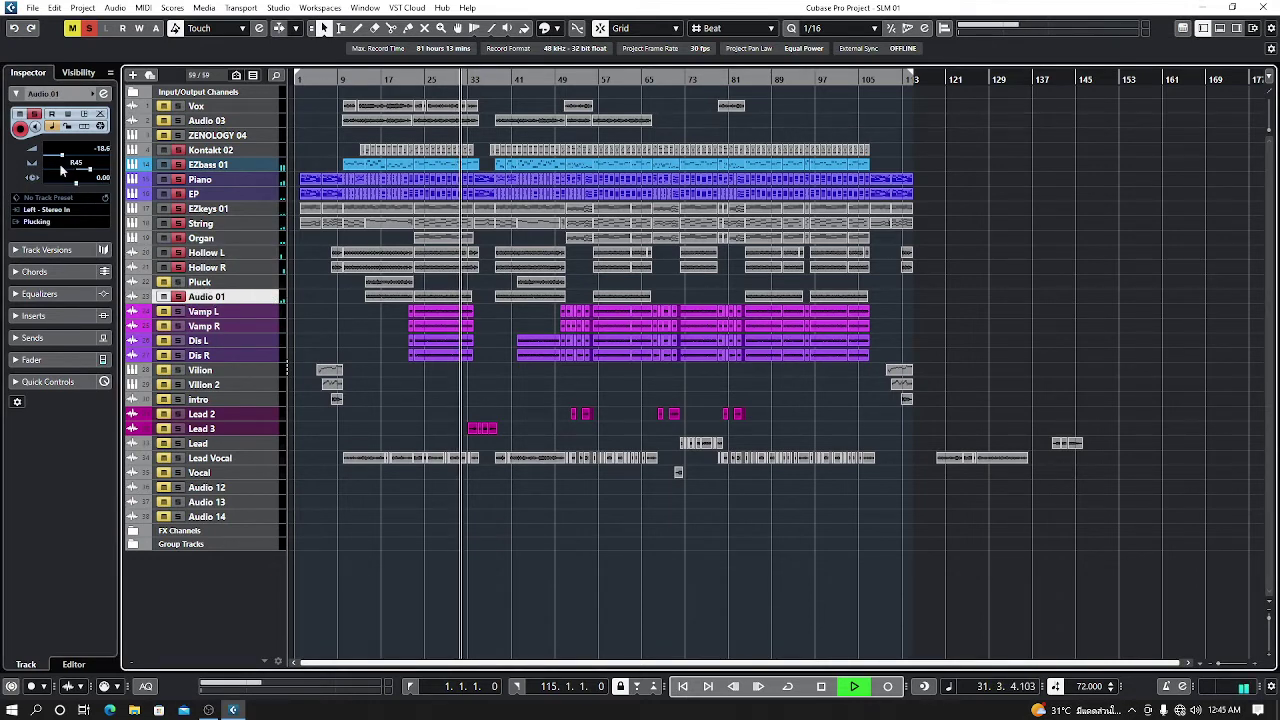
pyautogui.moveTo(64, 163); pyautogui.dragTo(67, 161)
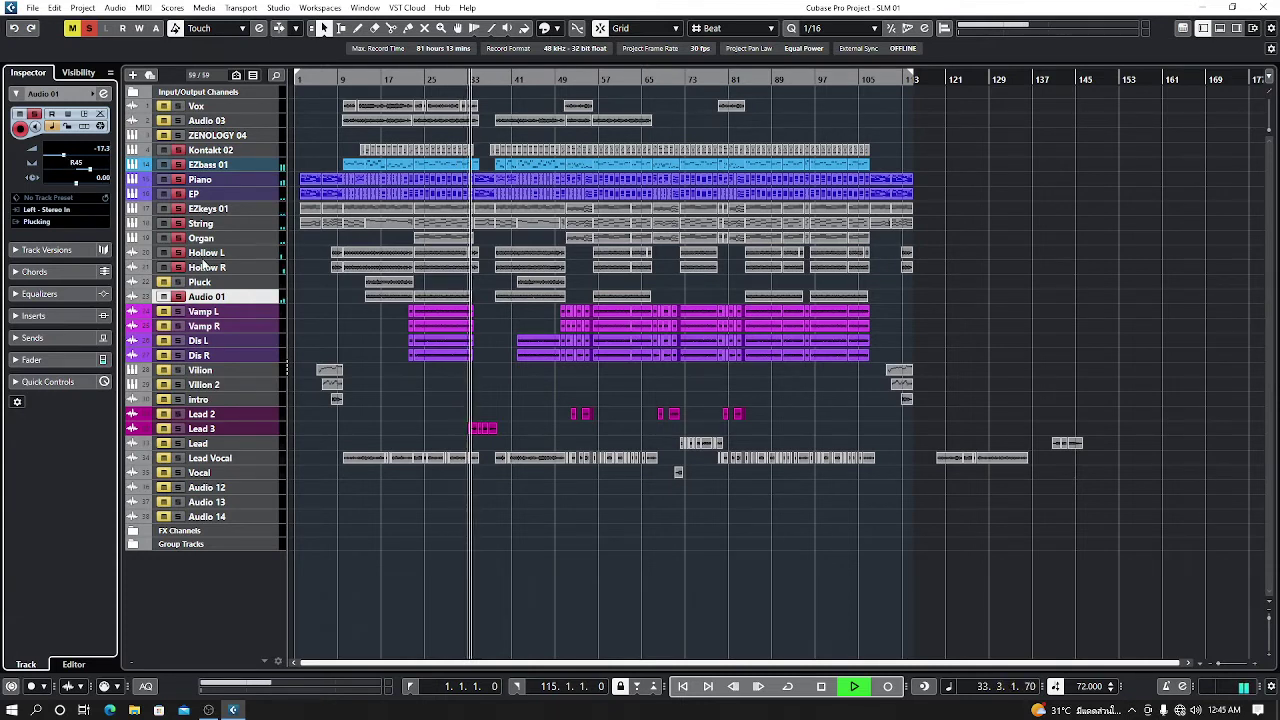
# - Replay from about bar 23 with Vamp L and Vamp R also soloed, and set Vamp L's volume to -12.0
pyautogui.press('KP_Subtract')
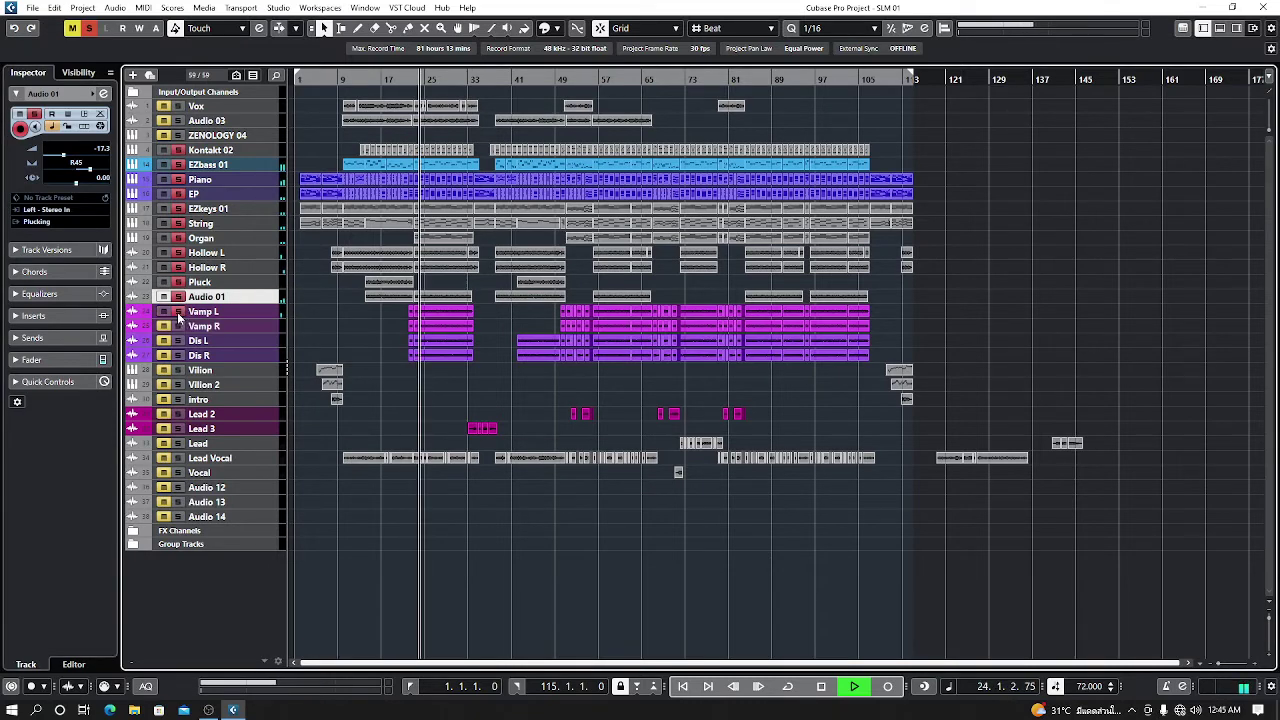
pyautogui.click(255, 312)
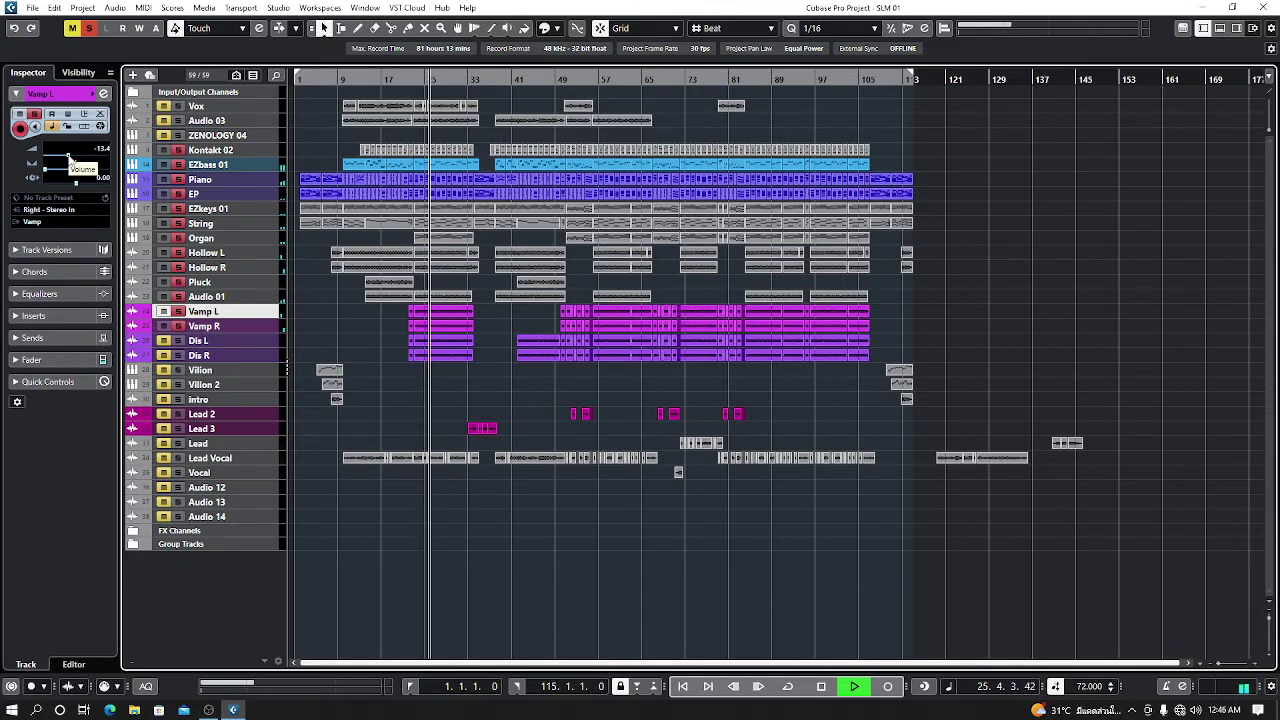
pyautogui.moveTo(69, 160); pyautogui.dragTo(71, 158)
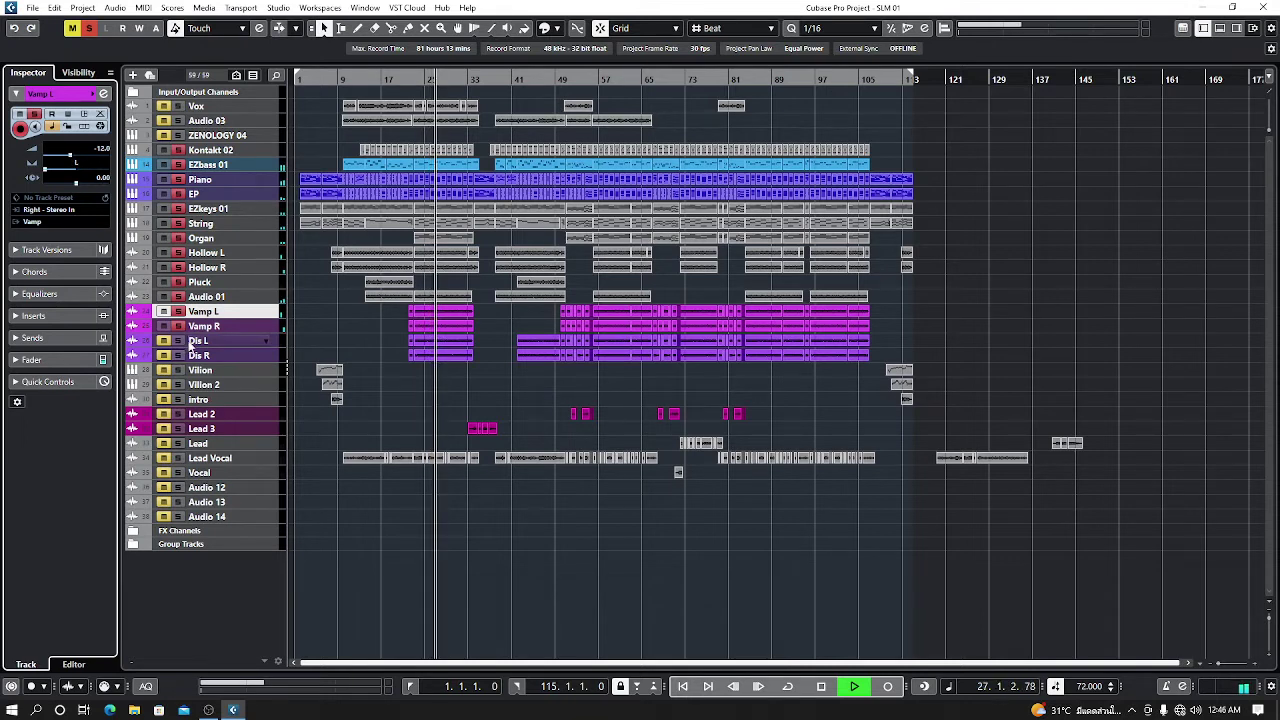
# - Solo the Dis L and Dis R tracks as well, setting Vamp L's volume to -14.5 and Dis L's to -18.6
pyautogui.click(257, 344)
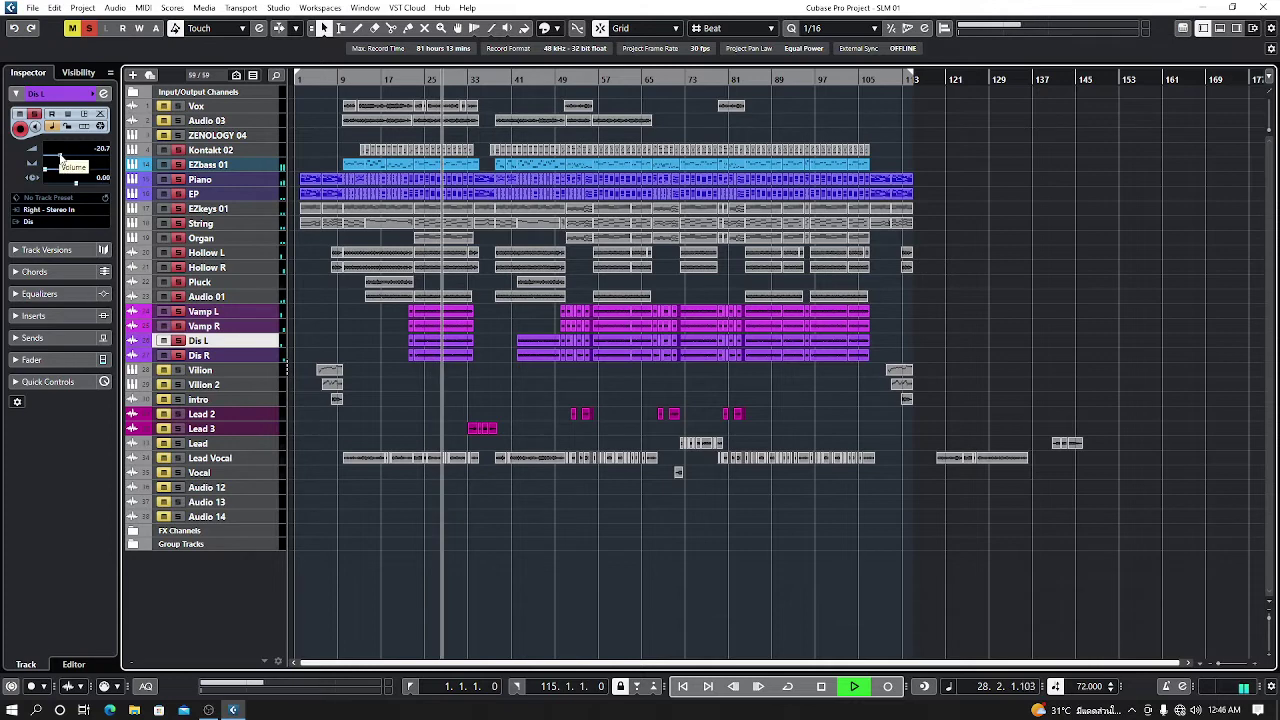
pyautogui.moveTo(61, 158); pyautogui.dragTo(63, 160)
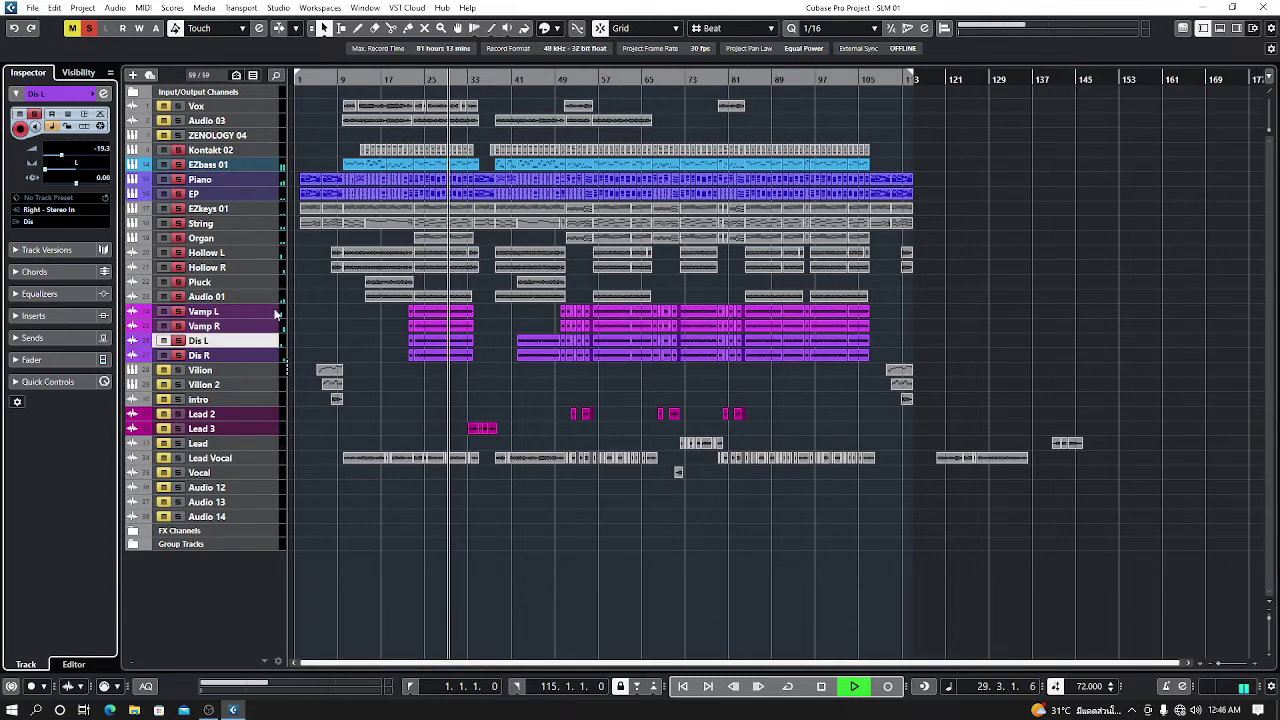
pyautogui.click(276, 315)
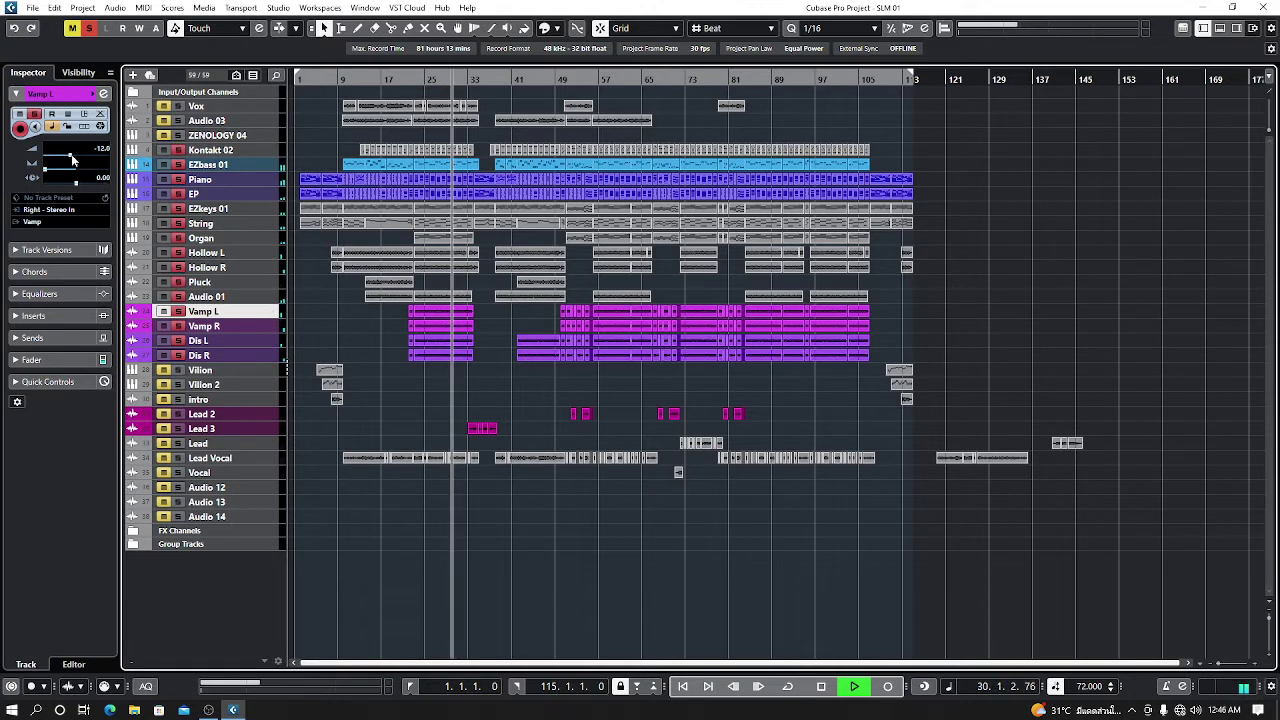
pyautogui.moveTo(71, 158); pyautogui.dragTo(68, 161)
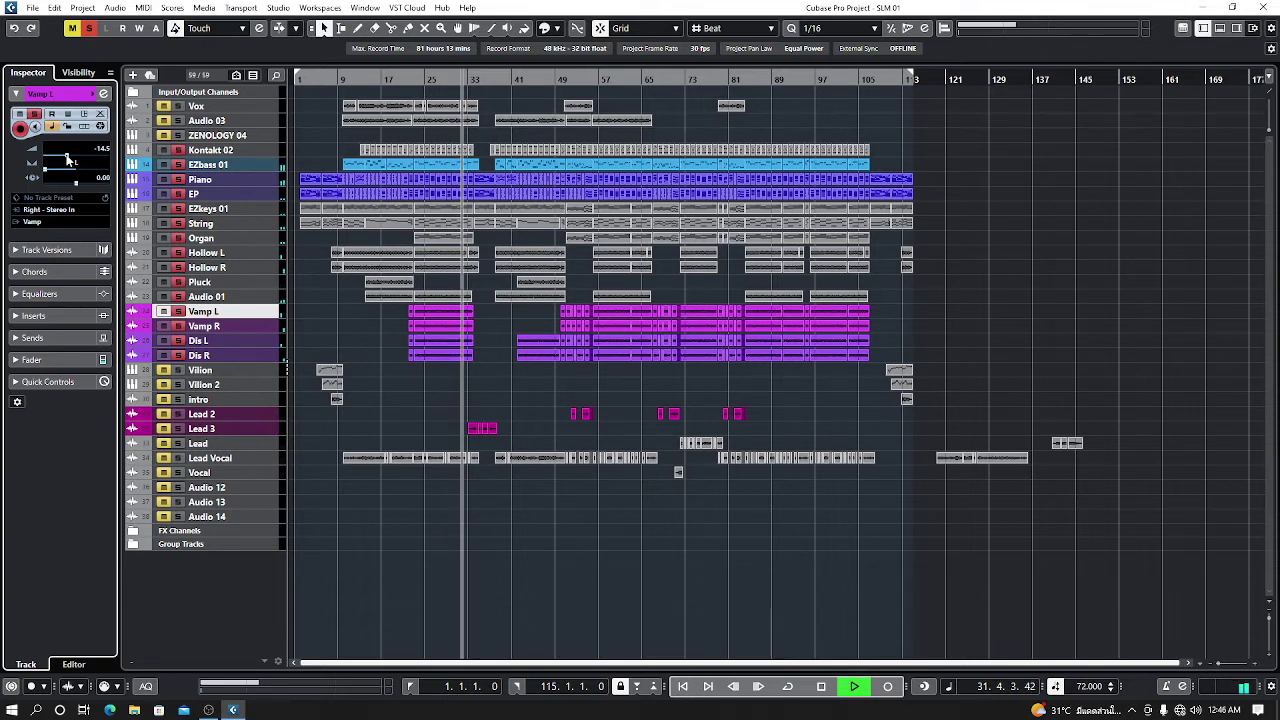
pyautogui.click(272, 343)
pyautogui.moveTo(60, 158); pyautogui.dragTo(62, 158)
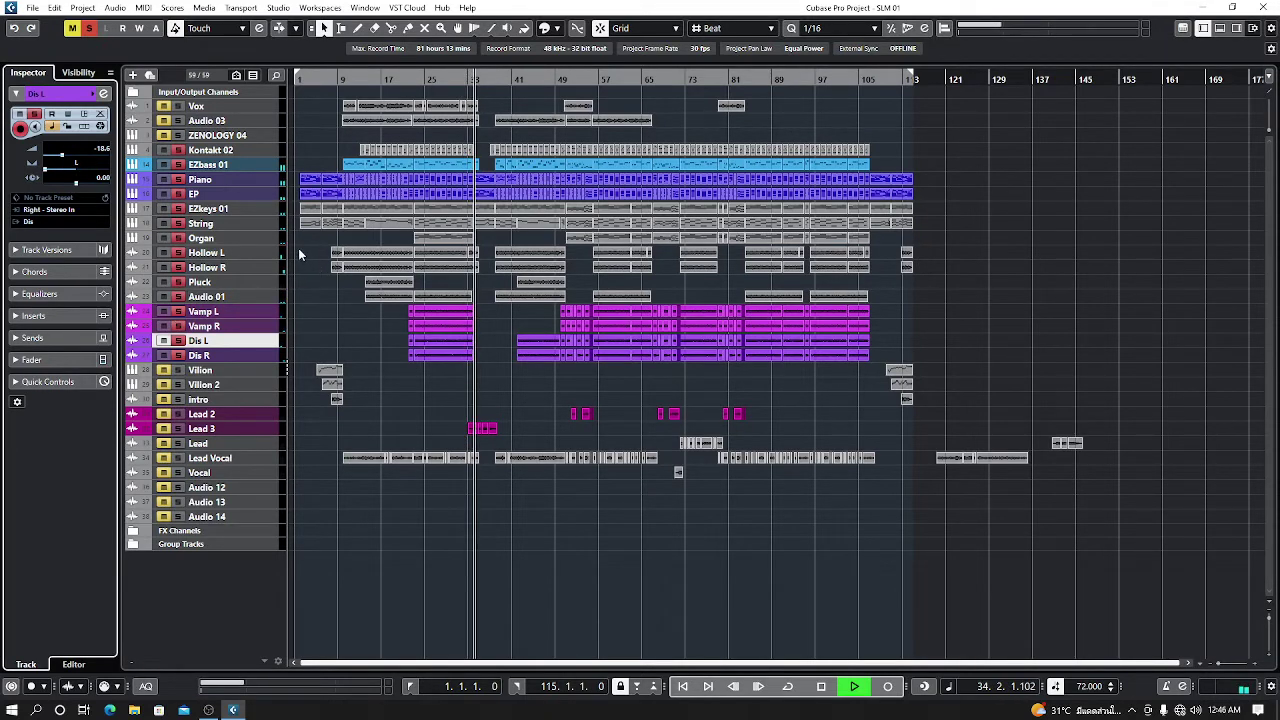
# - Replay from near the song's start with Vilion, Vilion 2 and intro also soloed, setting both Vilion and Vilion 2 volumes to -20.7
pyautogui.click(308, 88)
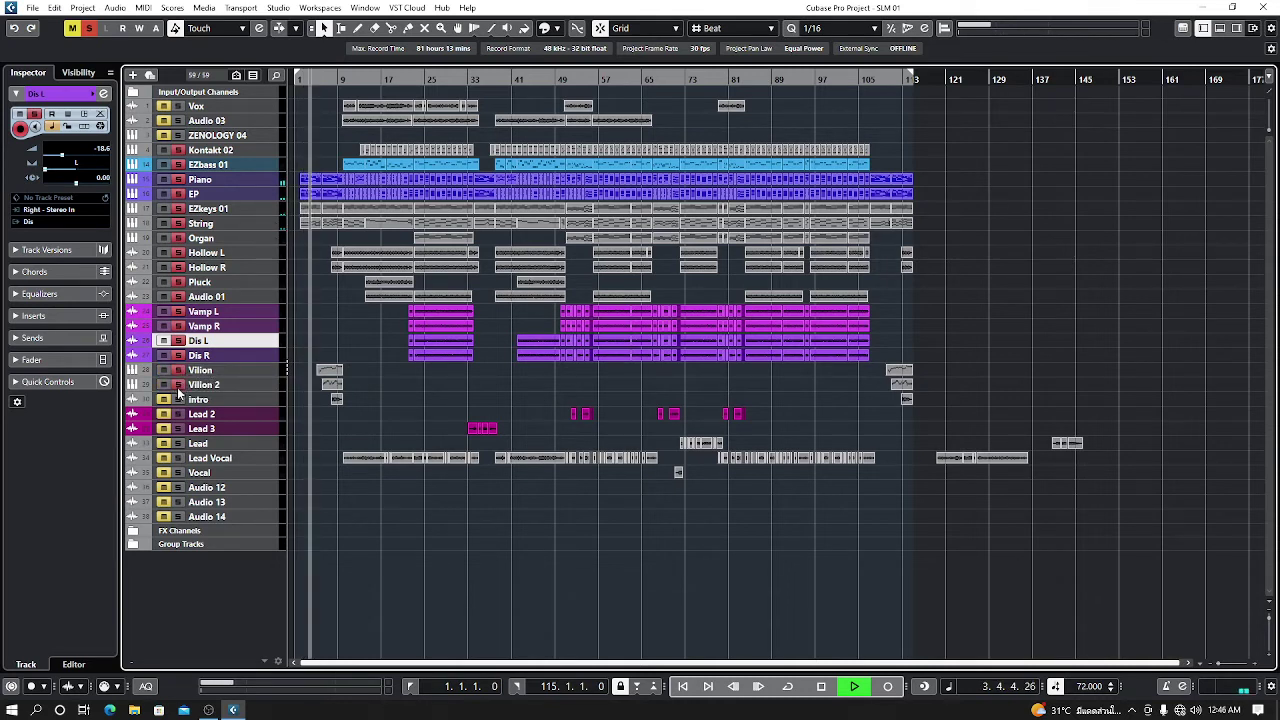
pyautogui.click(274, 368)
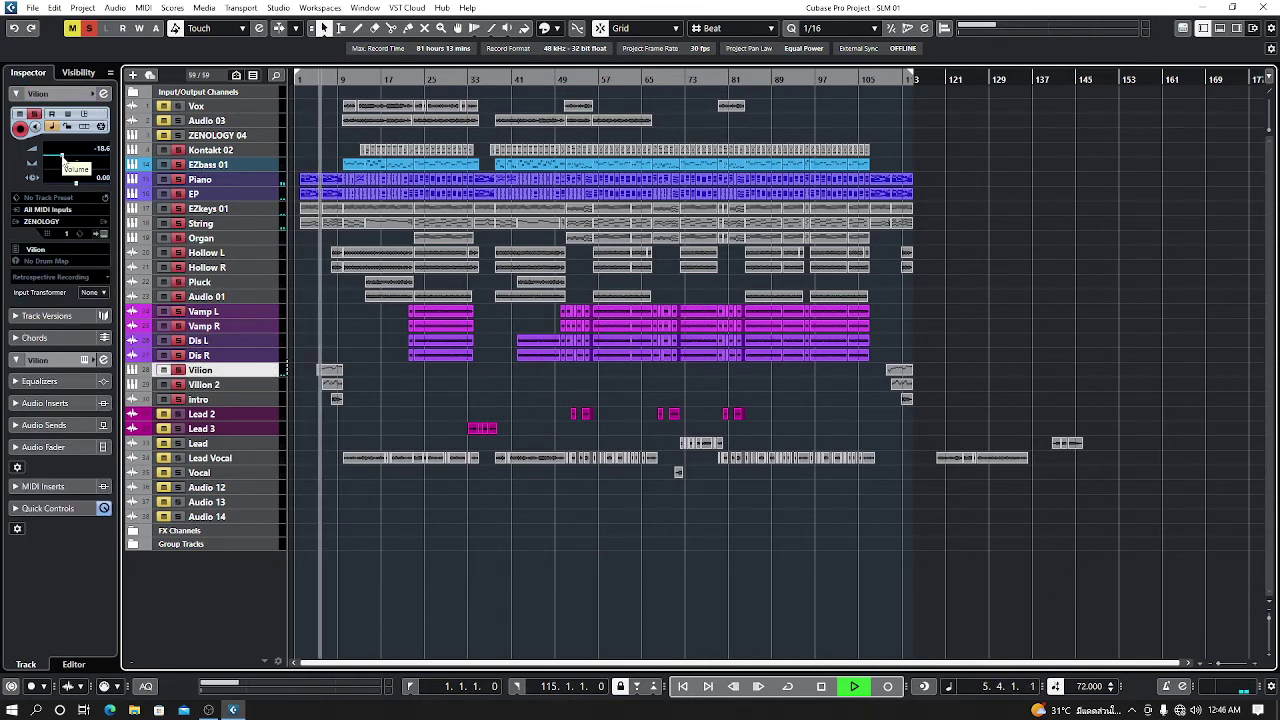
pyautogui.moveTo(62, 157); pyautogui.dragTo(61, 160)
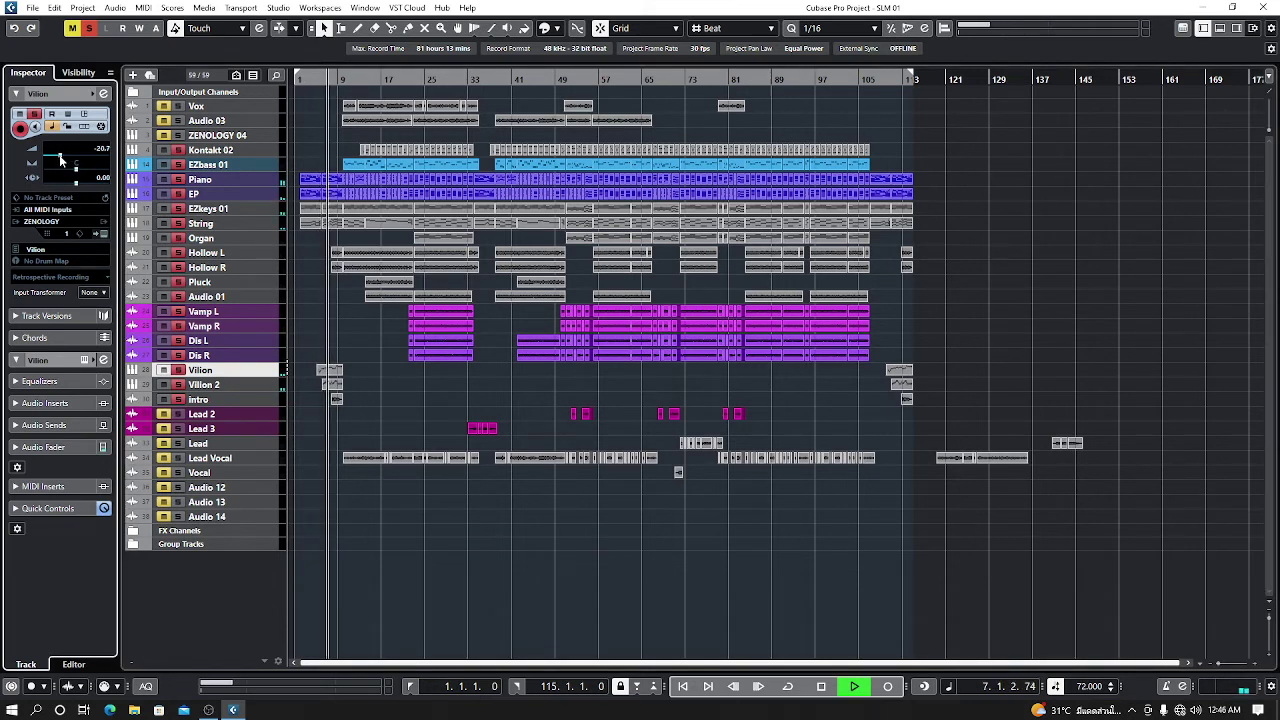
pyautogui.click(280, 389)
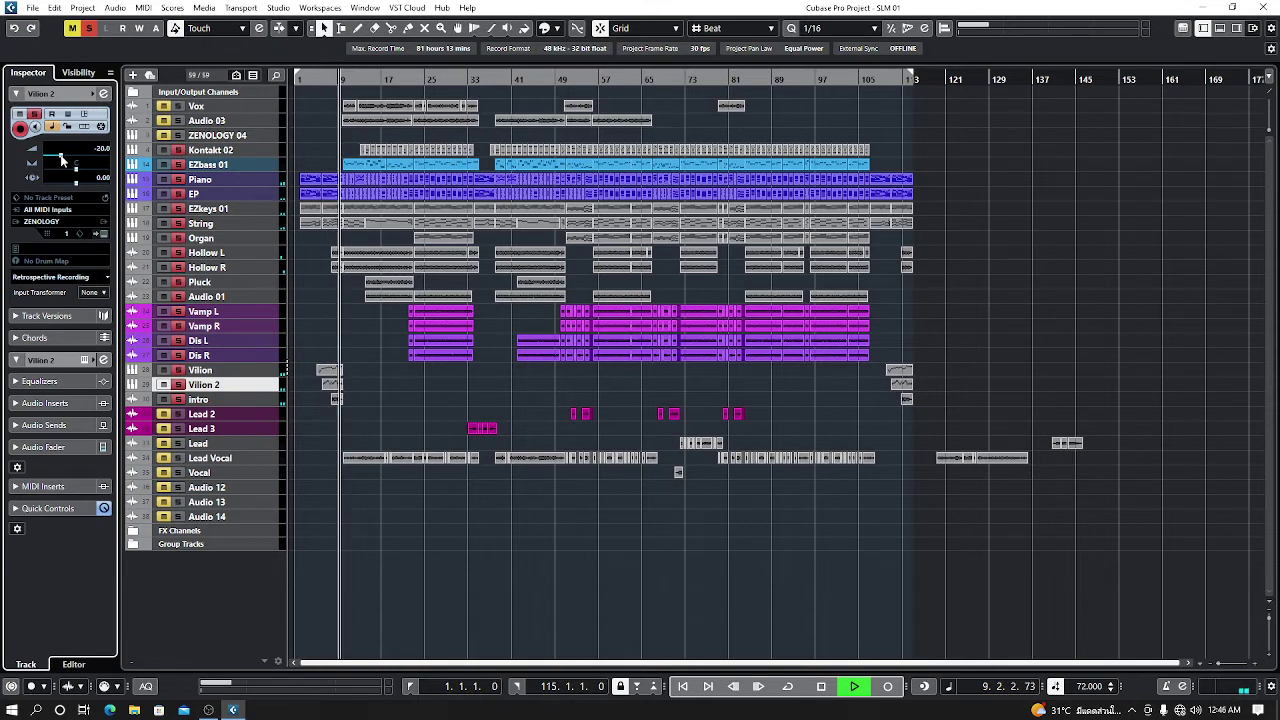
pyautogui.moveTo(61, 158); pyautogui.dragTo(58, 158)
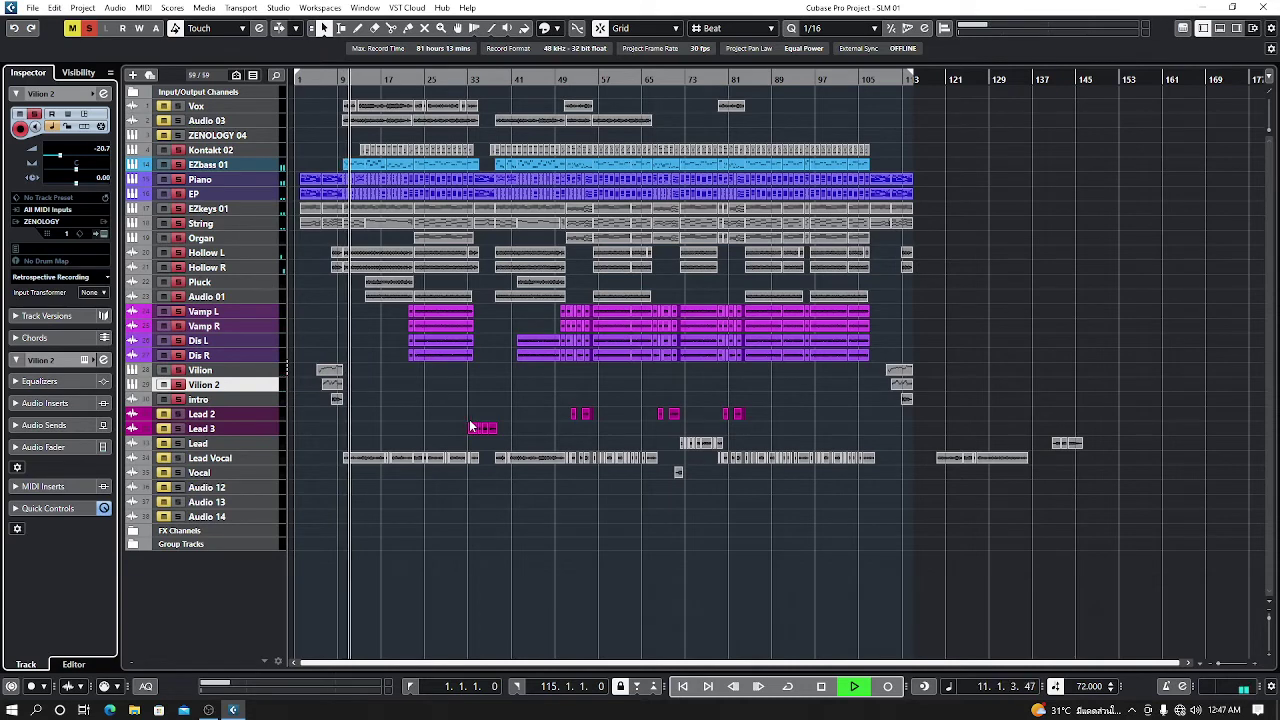
# - Check the Hollow L and Pluck tracks' levels and rename the Audio 01 track as Pluck 2
pyautogui.click(272, 255)
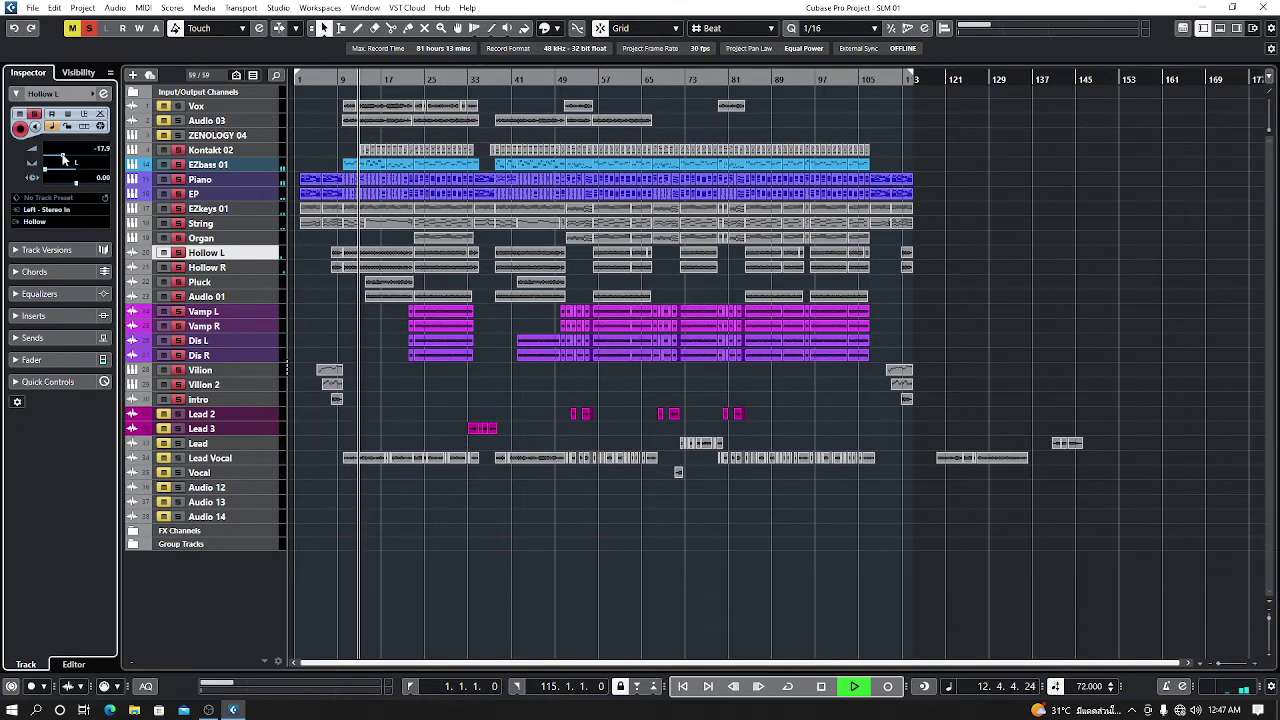
pyautogui.click(272, 284)
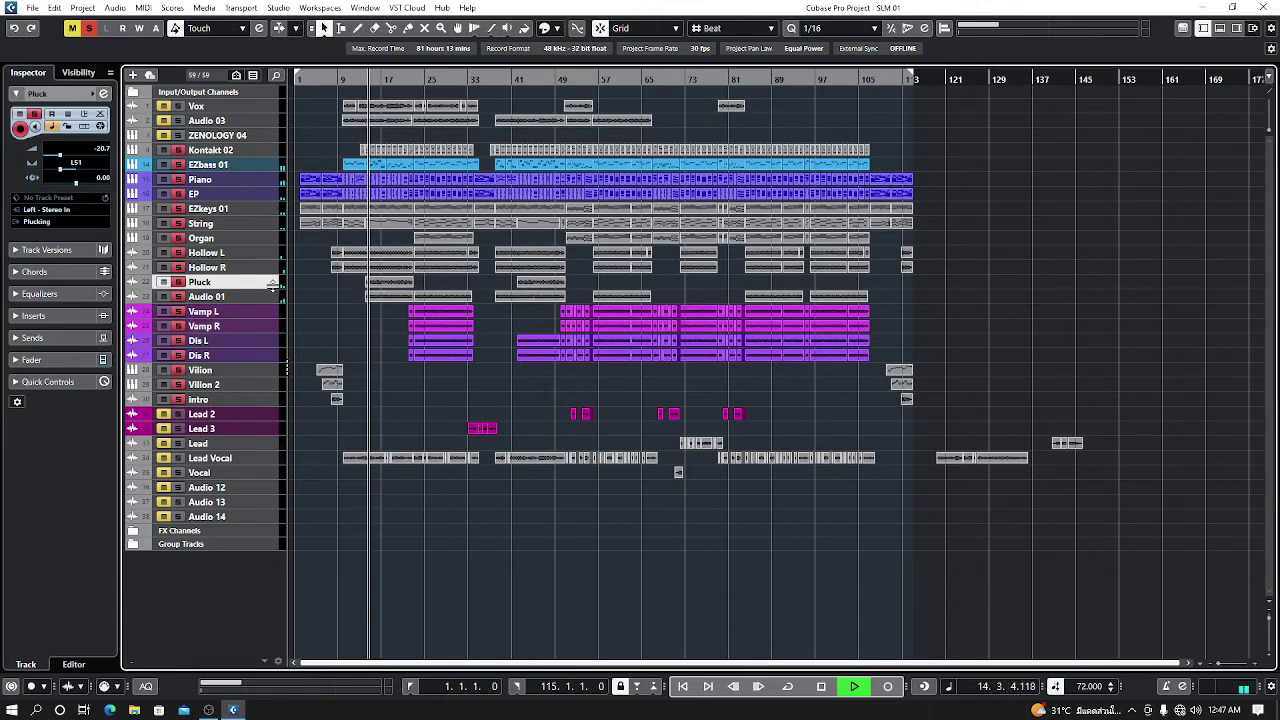
pyautogui.doubleClick(220, 302)
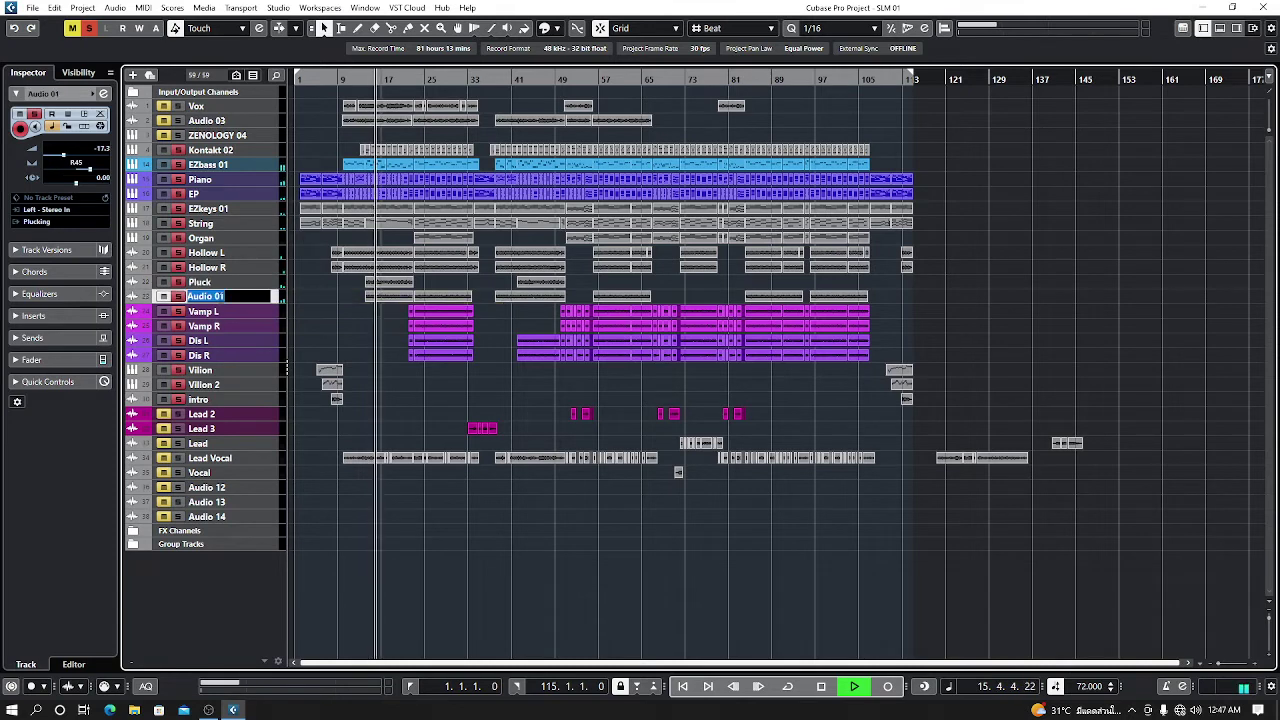
pyautogui.write('Pl')
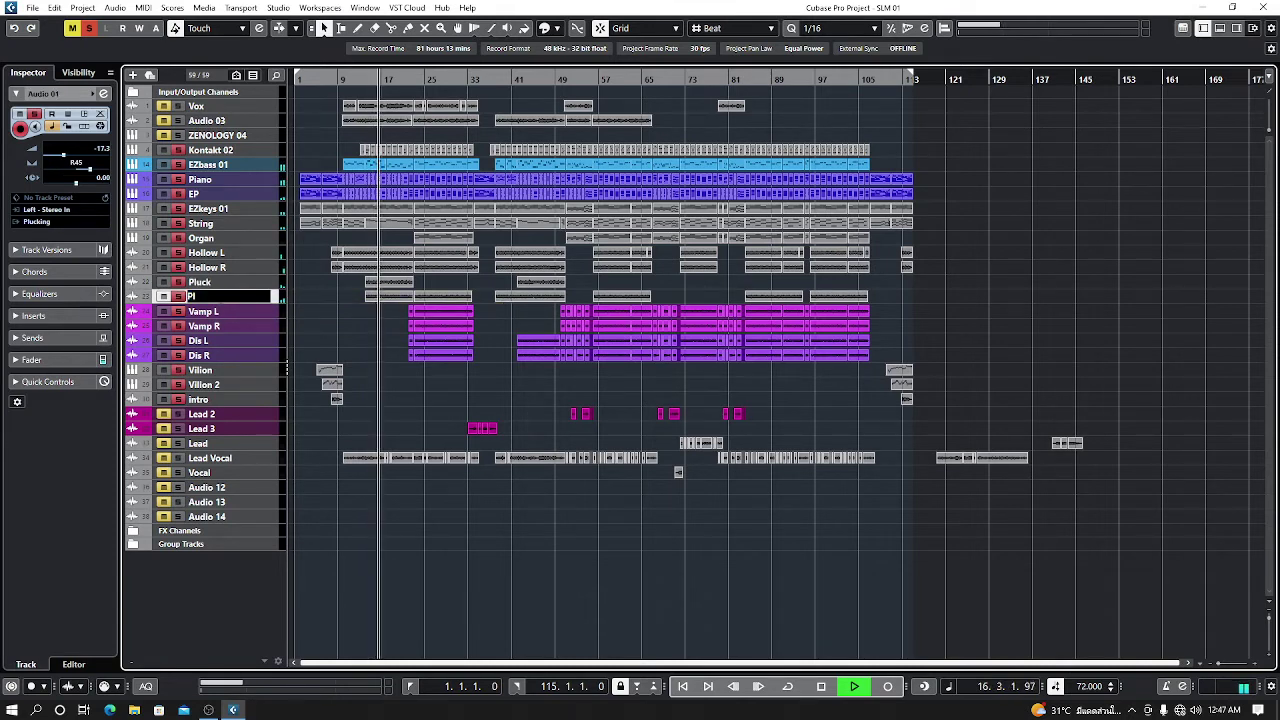
pyautogui.write('uck')
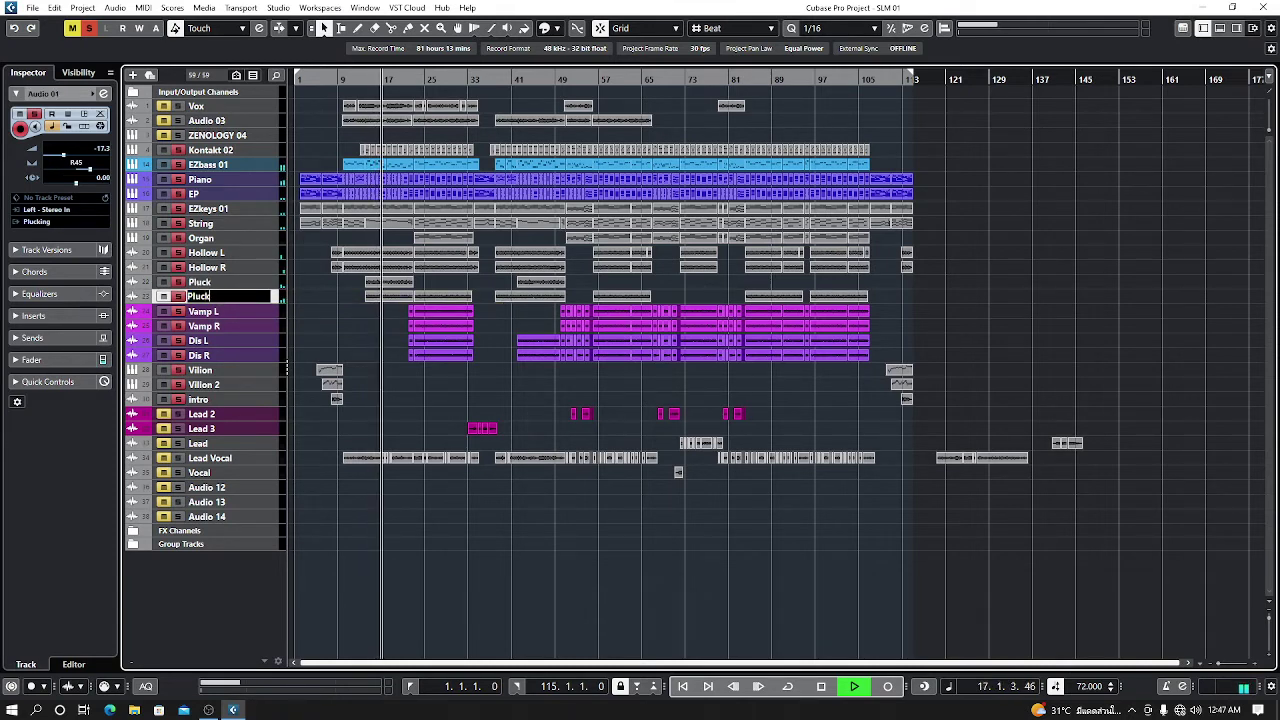
pyautogui.write(' 2')
pyautogui.press('Return')
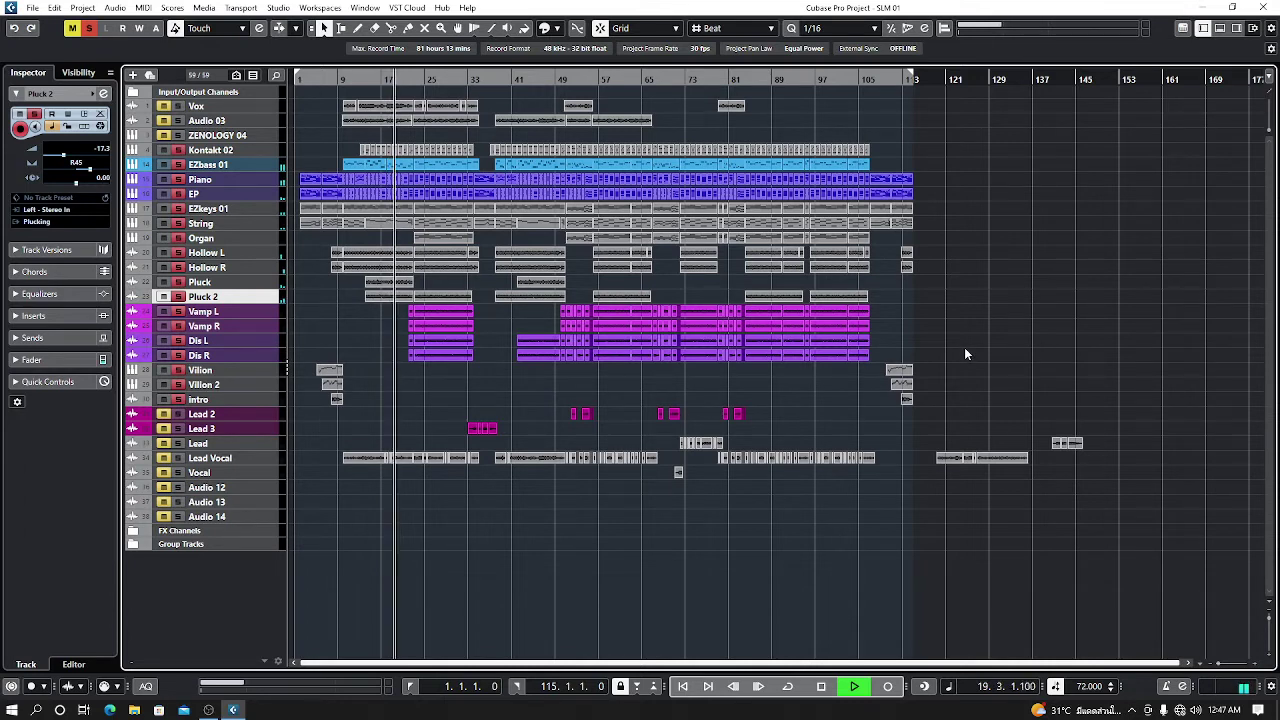
# - Set Dis L's volume to -23.1 and Vamp L's to -15.0 while the song plays
pyautogui.click(272, 341)
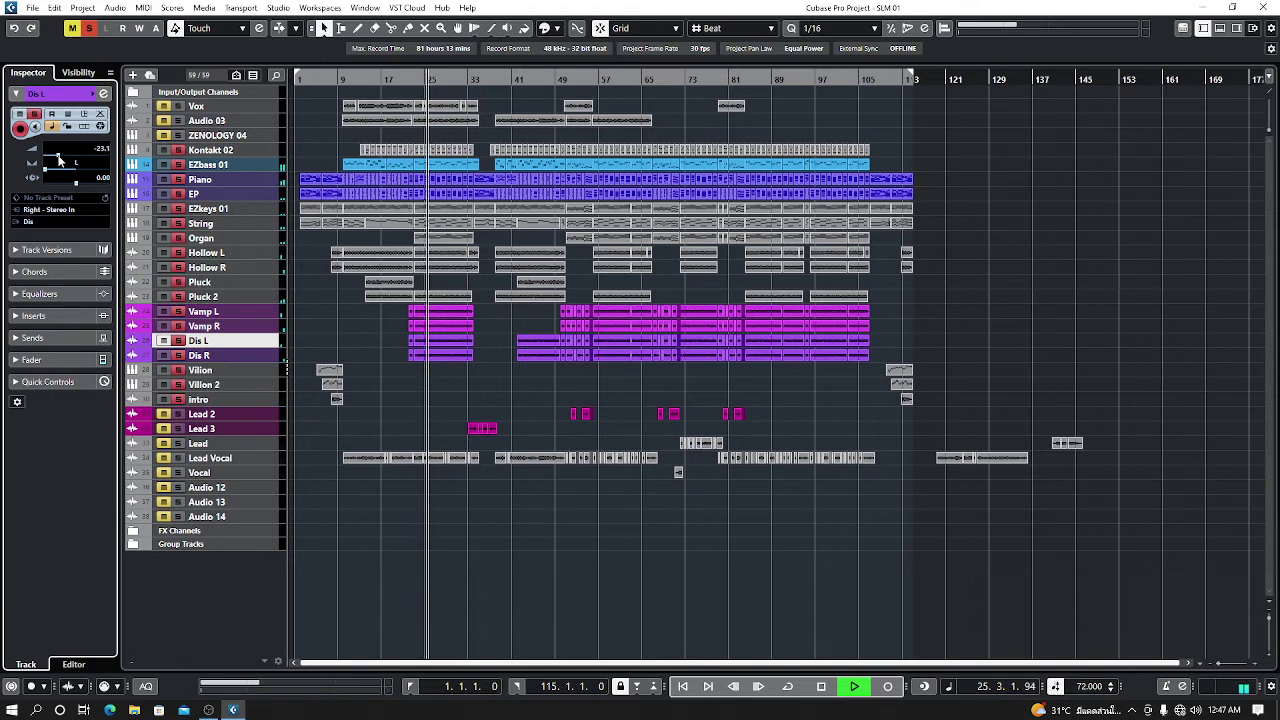
pyautogui.click(272, 316)
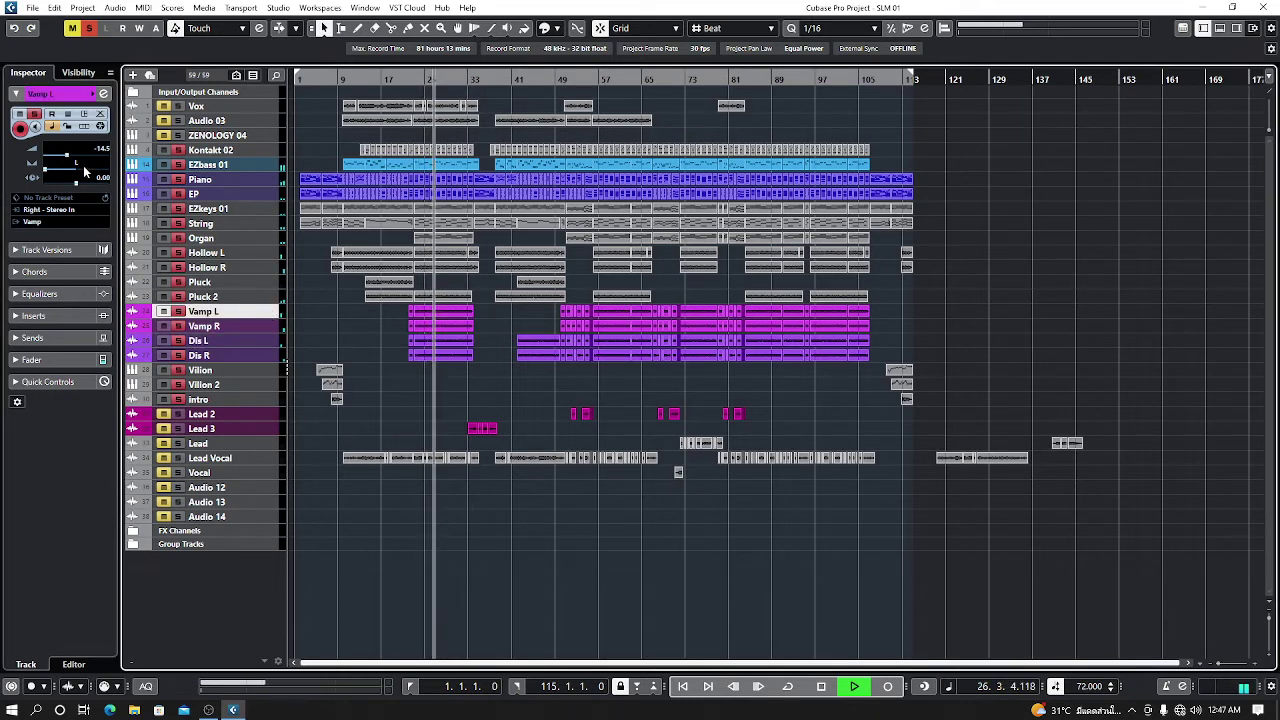
pyautogui.moveTo(68, 157); pyautogui.dragTo(66, 160)
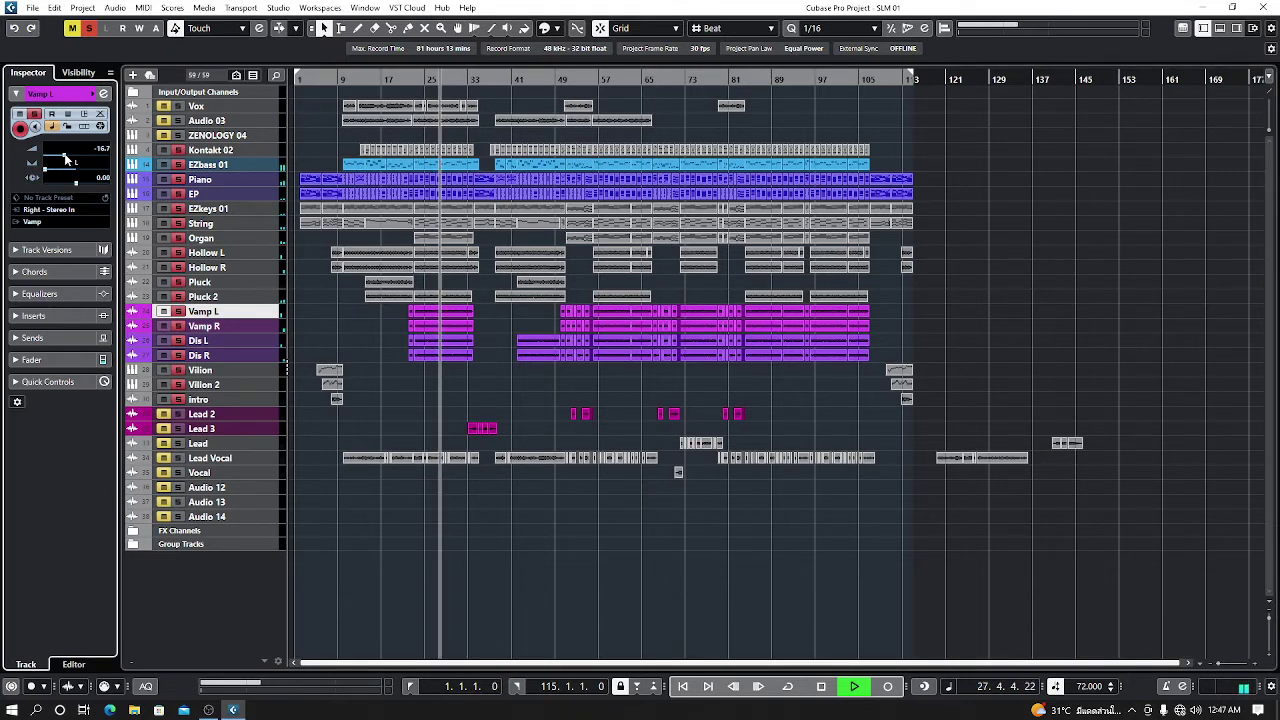
pyautogui.moveTo(66, 159); pyautogui.dragTo(68, 158)
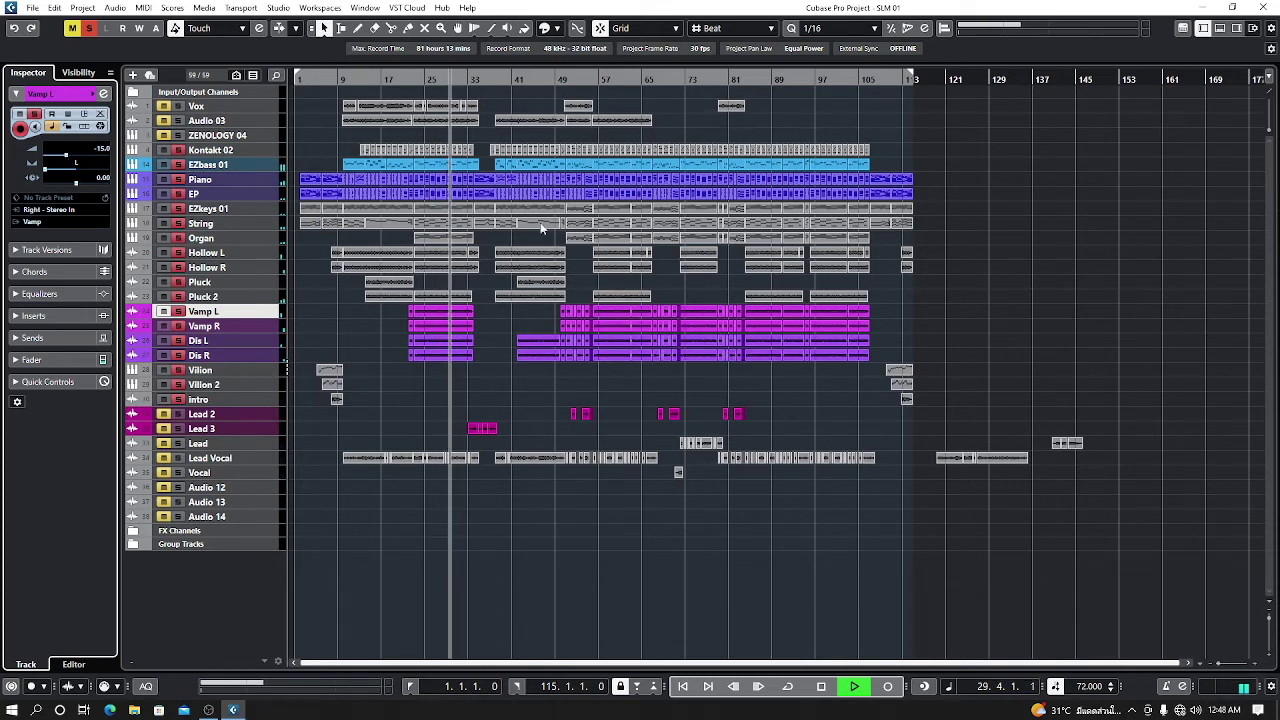
# - Restart playback from about bar 48 and set Vamp L's volume to -11.5
pyautogui.press('space')
pyautogui.click(557, 79)
pyautogui.press('space')
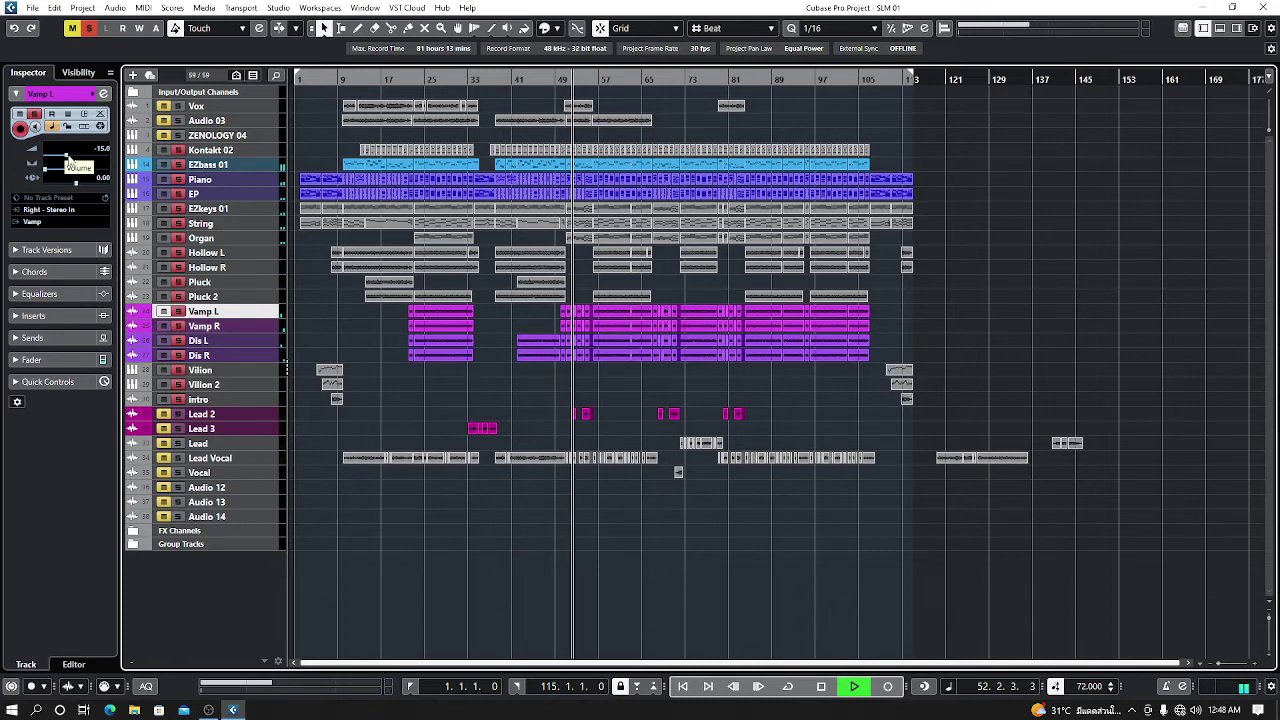
pyautogui.moveTo(66, 160); pyautogui.dragTo(71, 160)
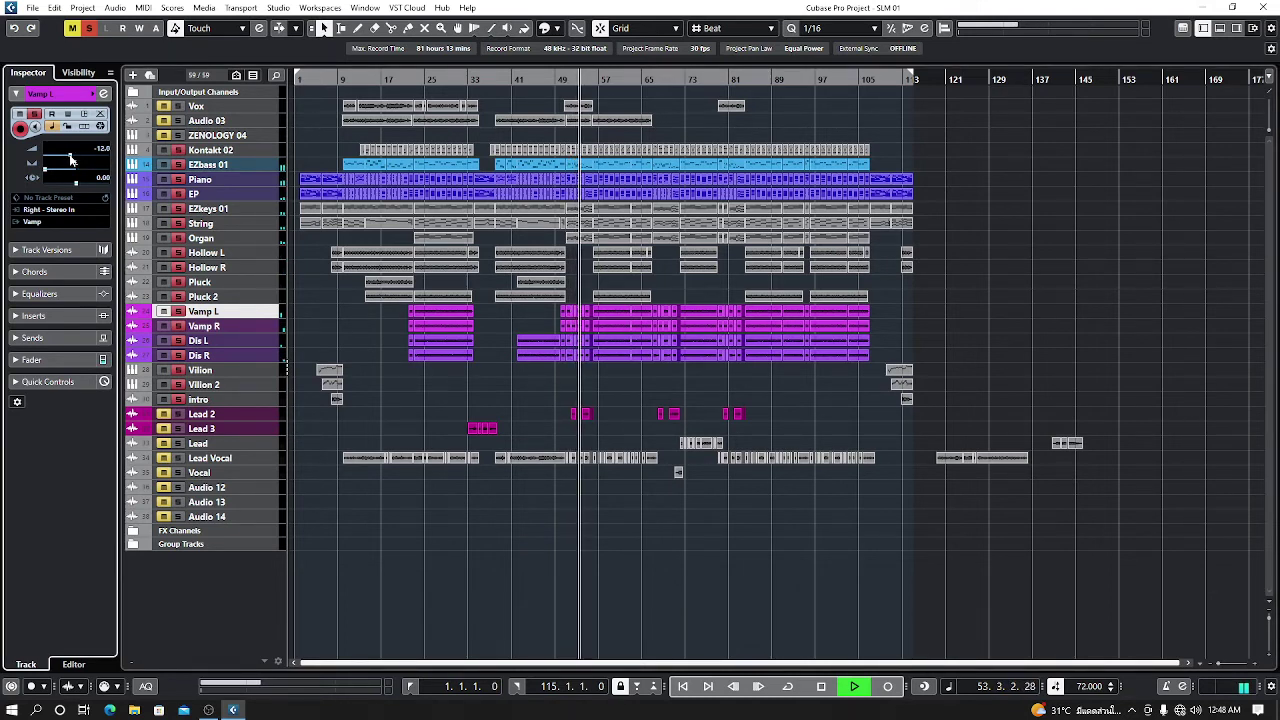
pyautogui.moveTo(70, 158); pyautogui.dragTo(71, 160)
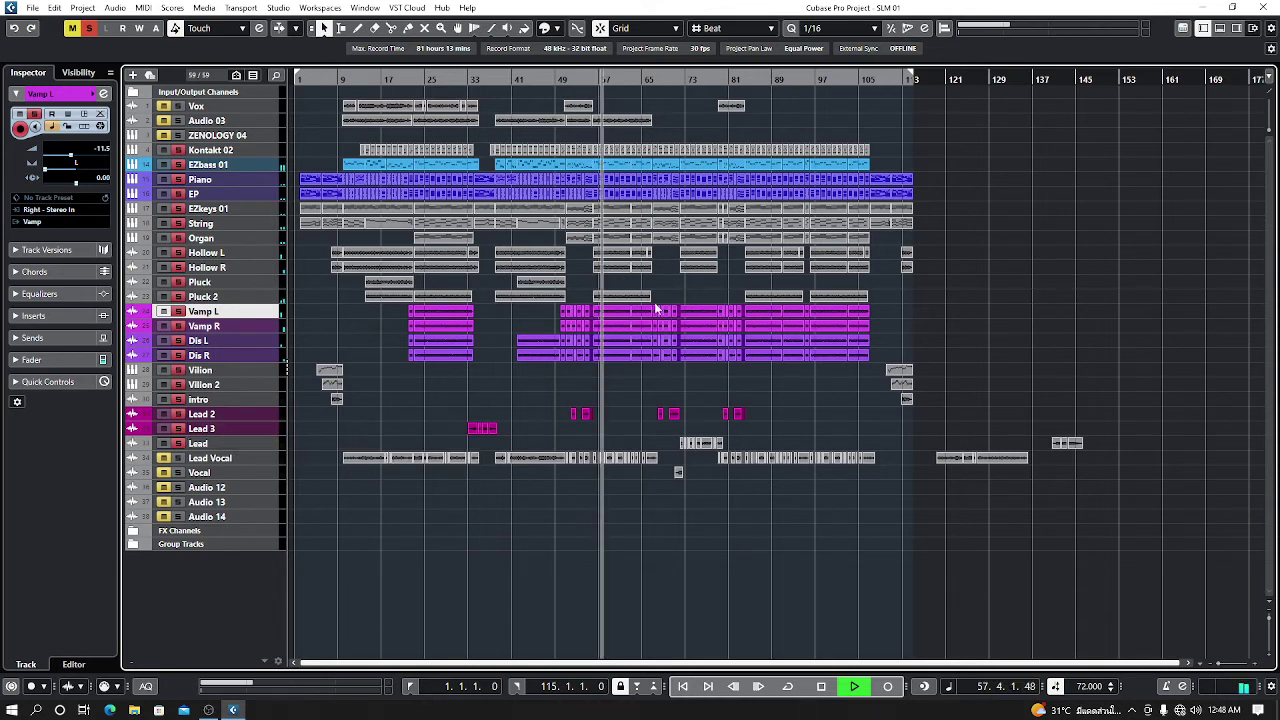
# - Play from bar 70 with Lead, Lead 2 and Lead 3 also soloed, and set Lead's volume to -7.58
pyautogui.click(668, 79)
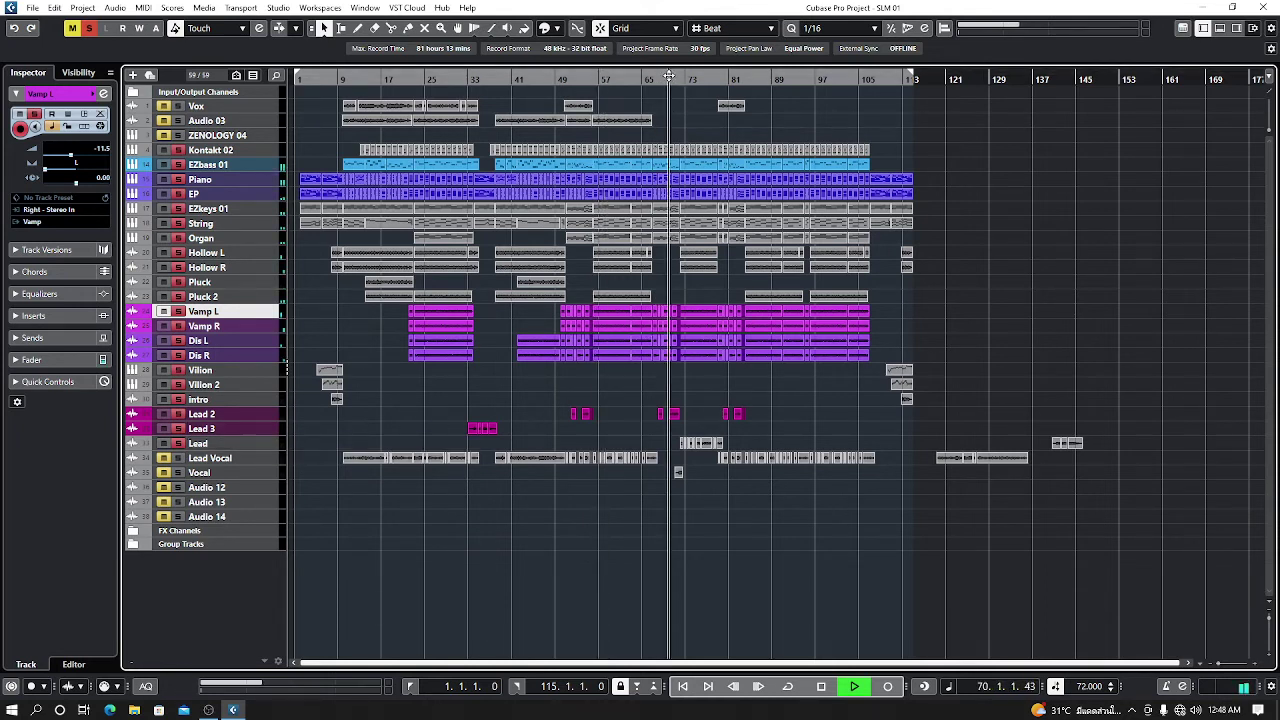
pyautogui.click(200, 443)
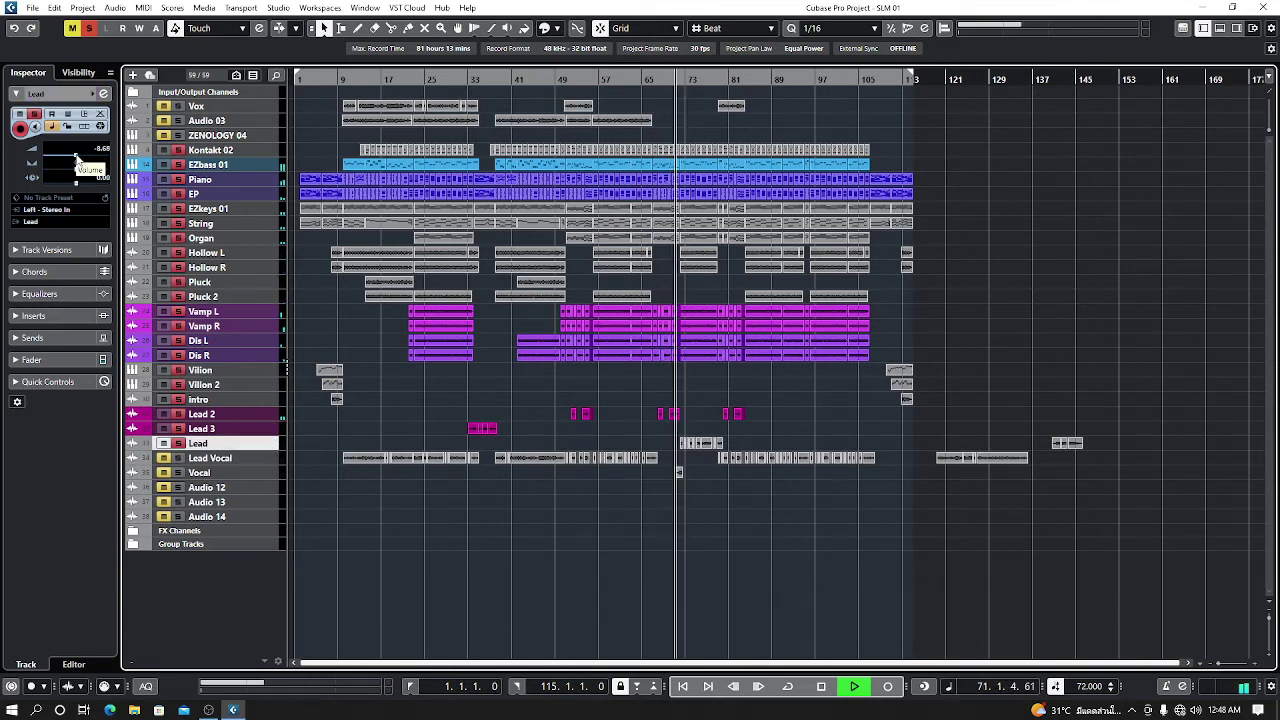
pyautogui.moveTo(75, 161); pyautogui.dragTo(79, 157)
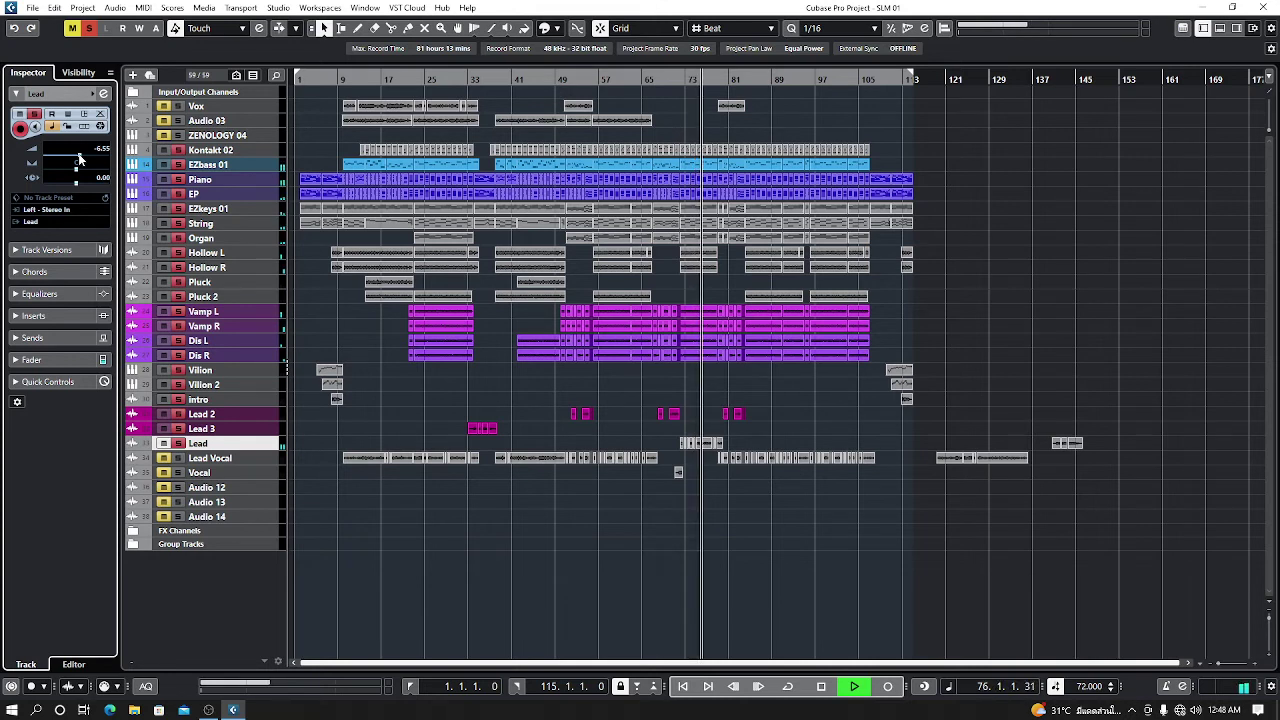
pyautogui.moveTo(80, 158); pyautogui.dragTo(78, 158)
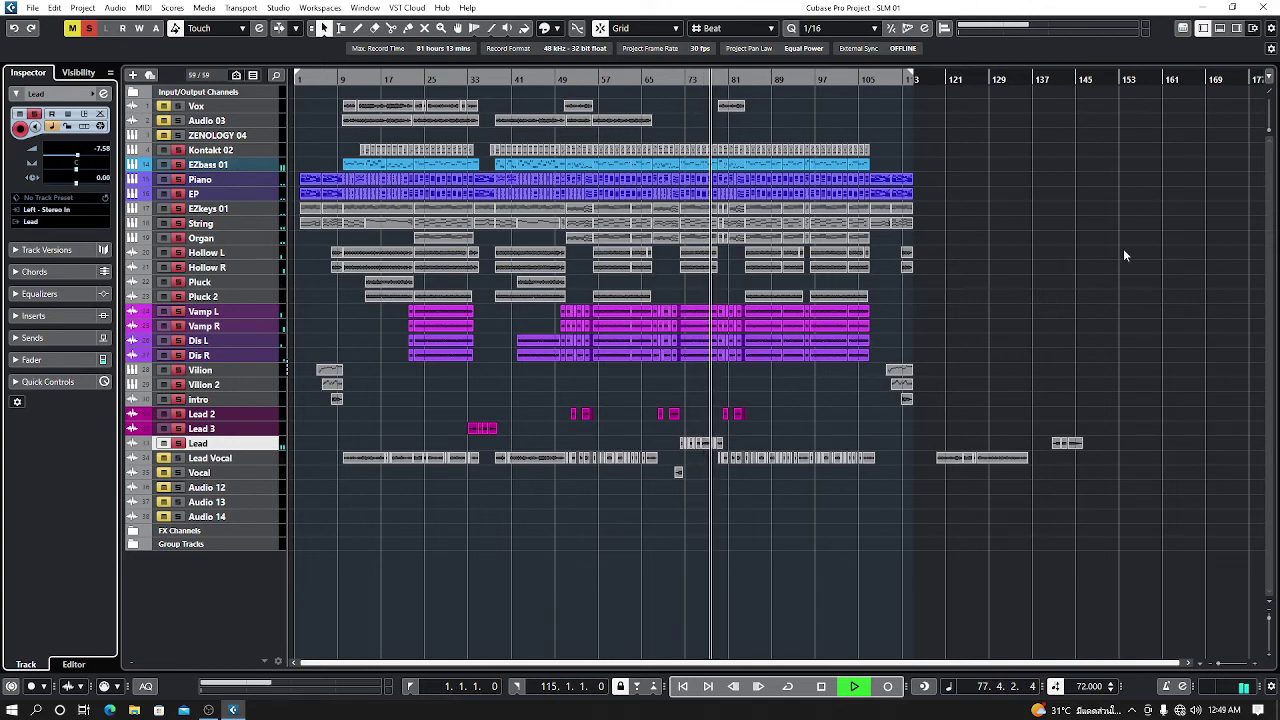
# - Select the Kontakt 02 track, replace the Inspector with the MixConsole below the arrangement, and stop playback
pyautogui.click(274, 149)
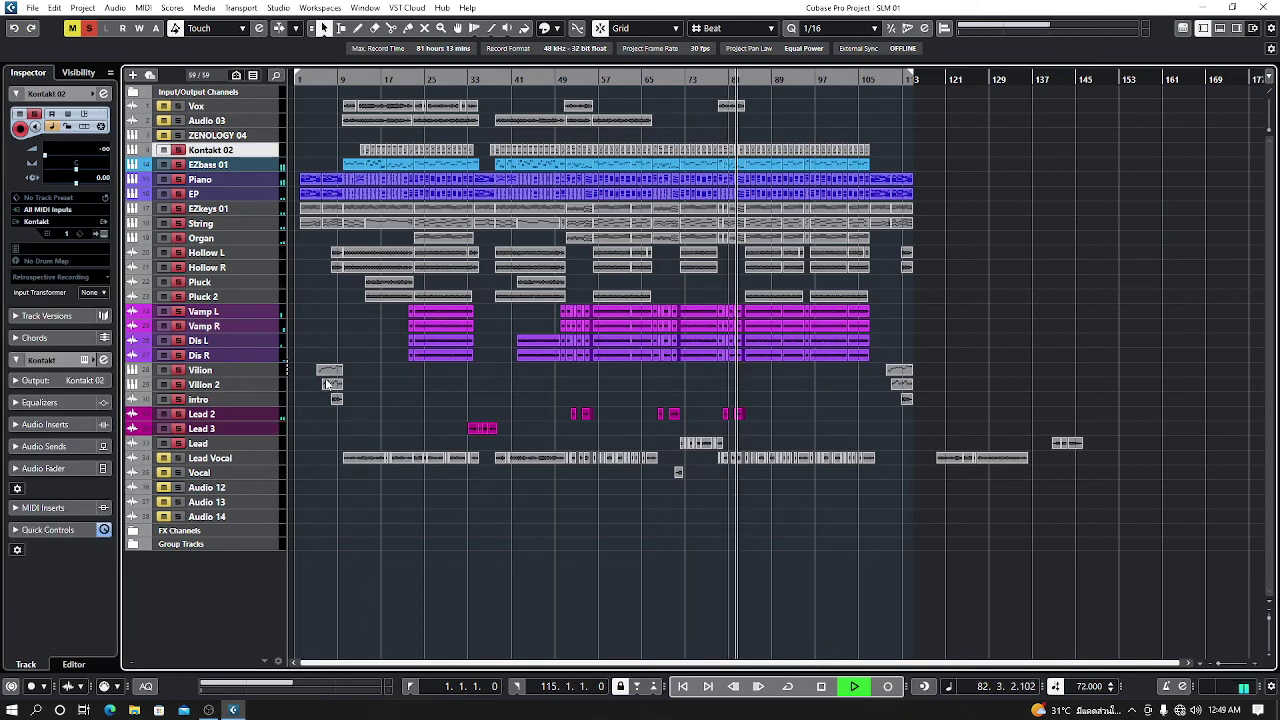
pyautogui.click(1203, 28)
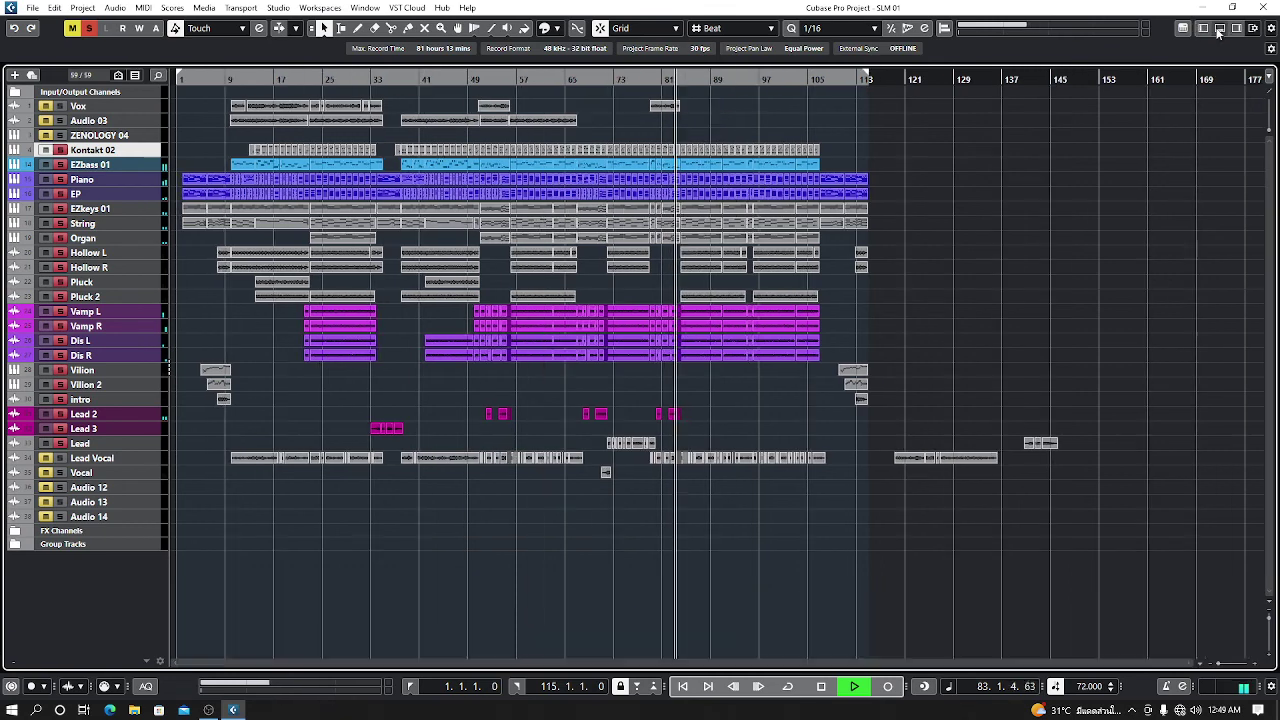
pyautogui.click(1220, 28)
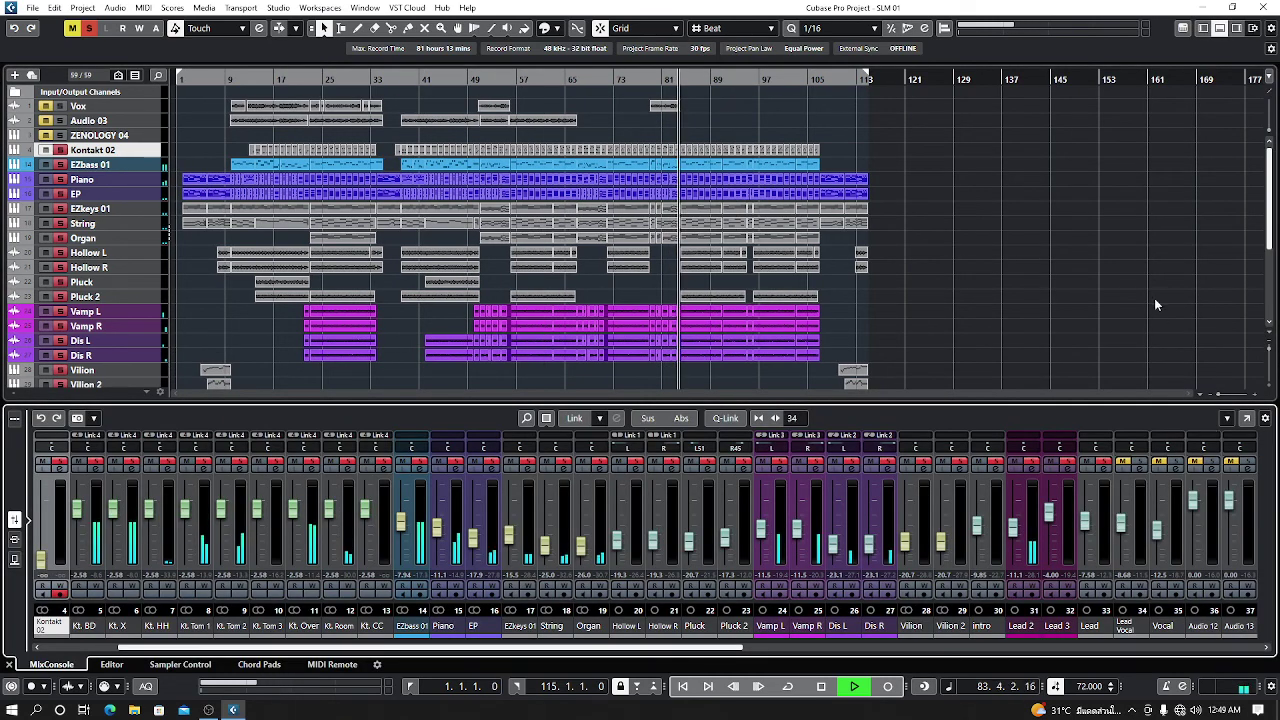
pyautogui.press('space')
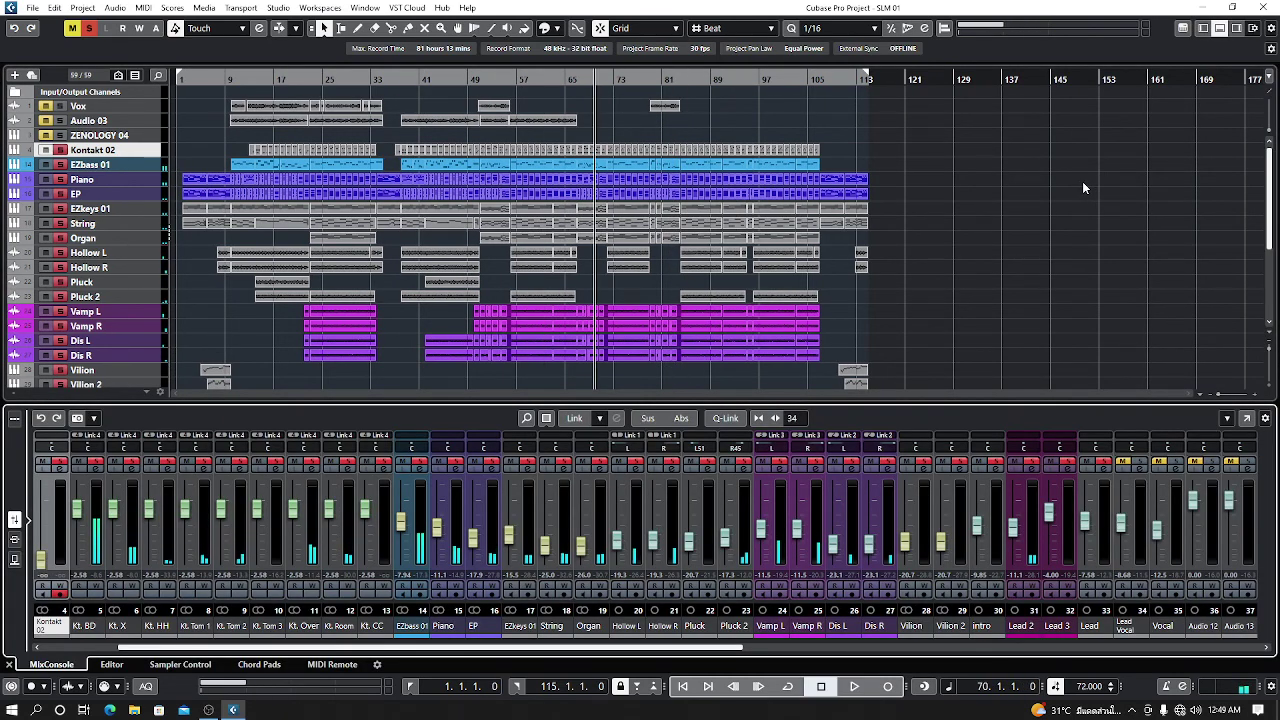